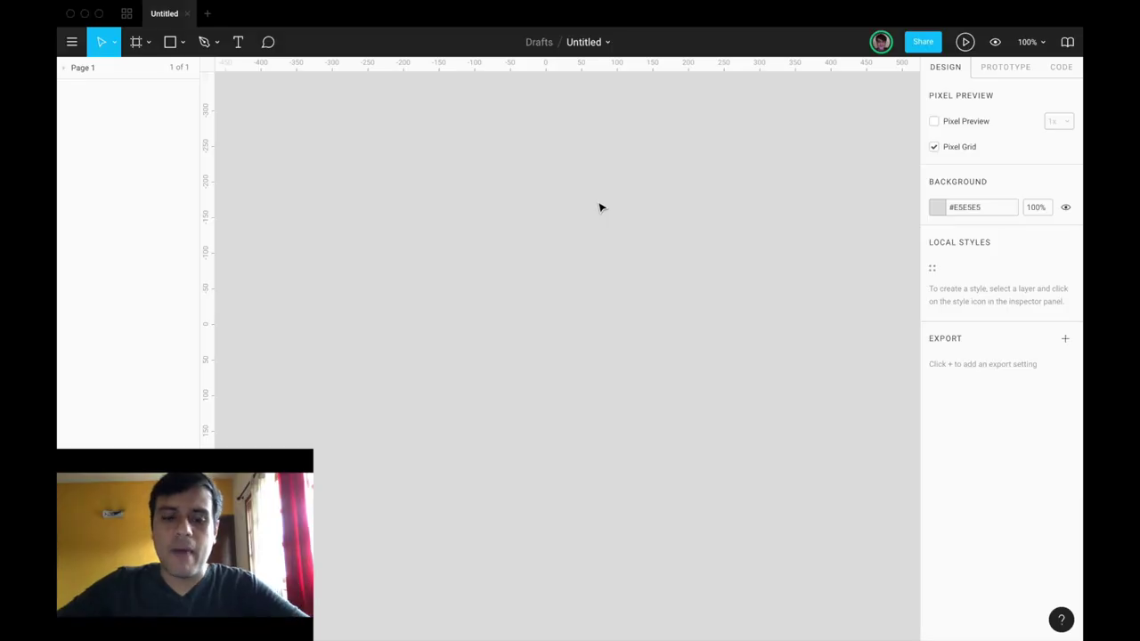
Switch to the web browser and open figma.com in a new tab.
key("super+Tab")
key("super+t")
type("figma.com")
key("Return")
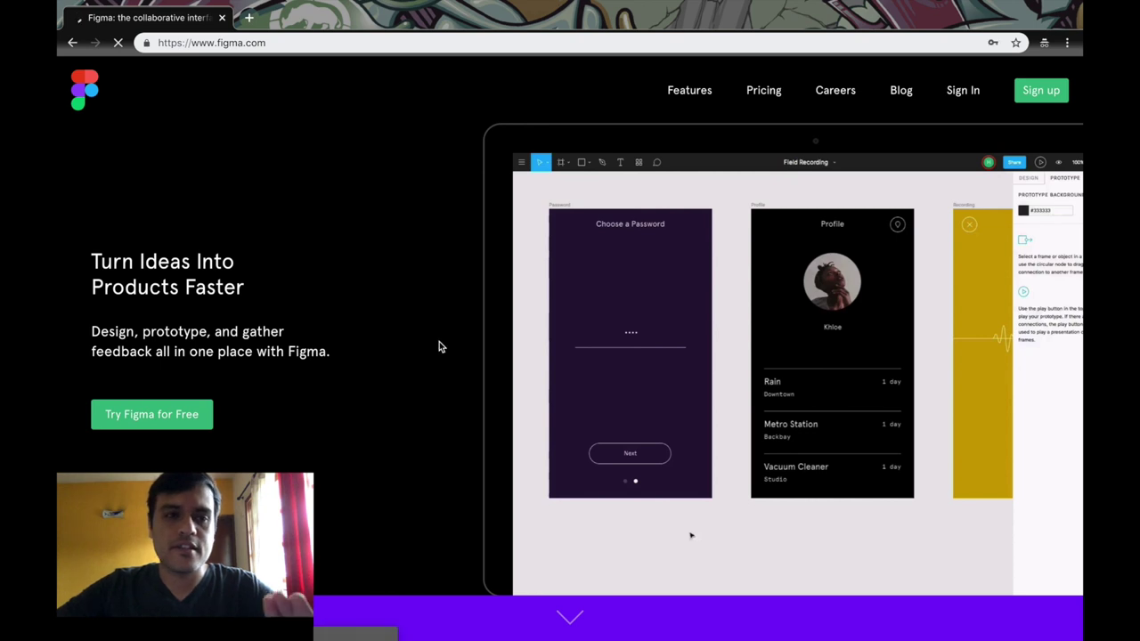
Look through the Figma homepage from the introduction through the feature sections to the partner and customer logos.
scroll(439, 346, "down", 2)
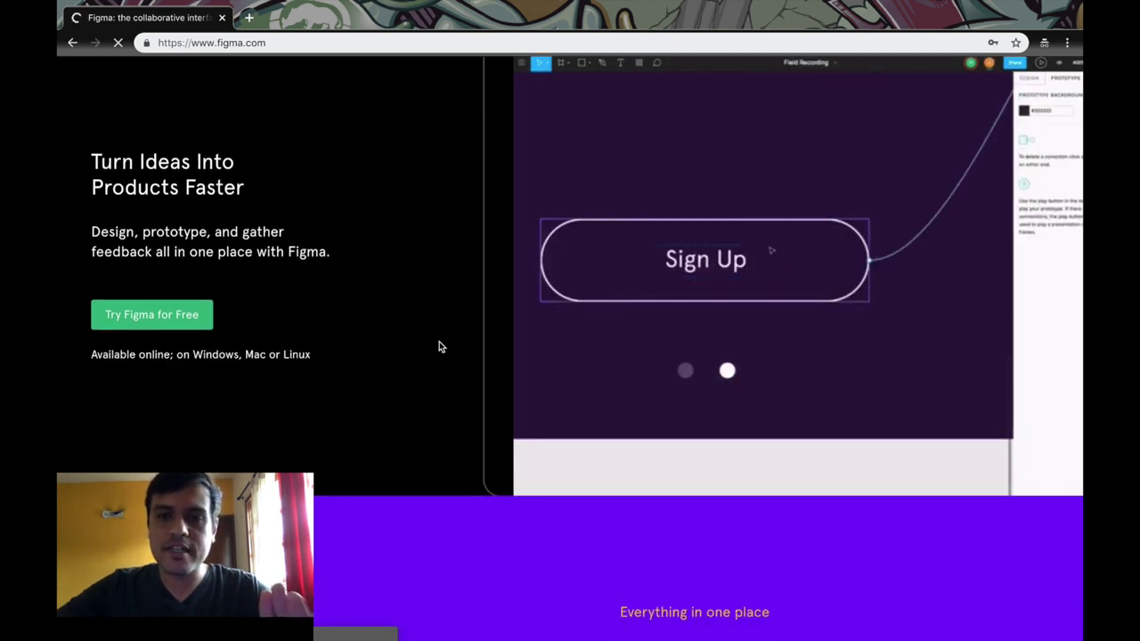
scroll(439, 346, "up", 2)
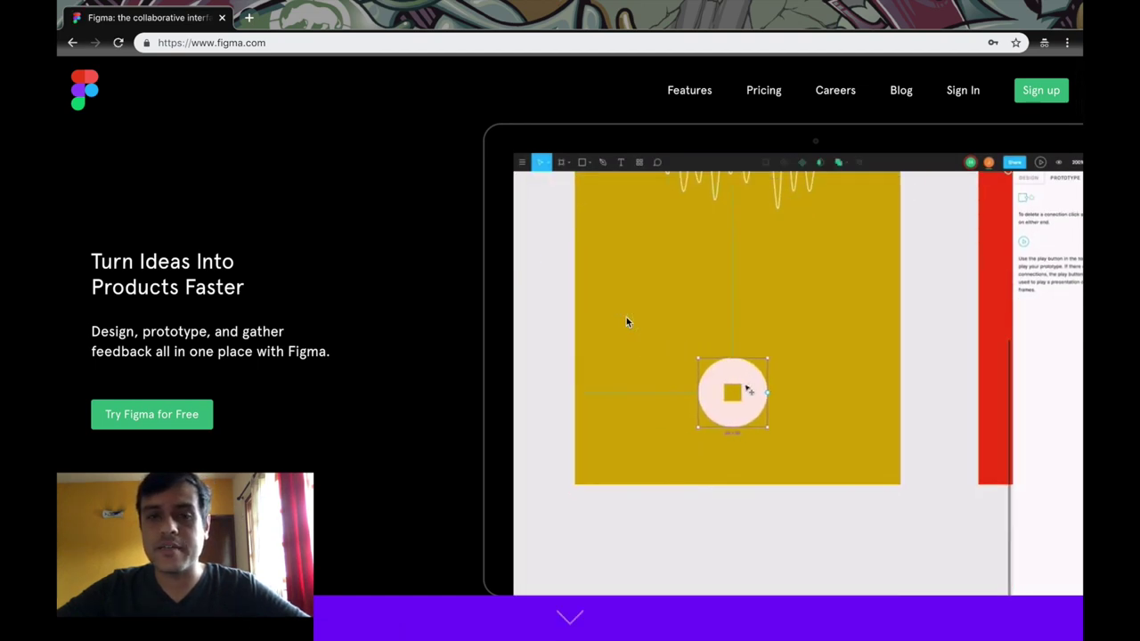
scroll(626, 322, "down", 6)
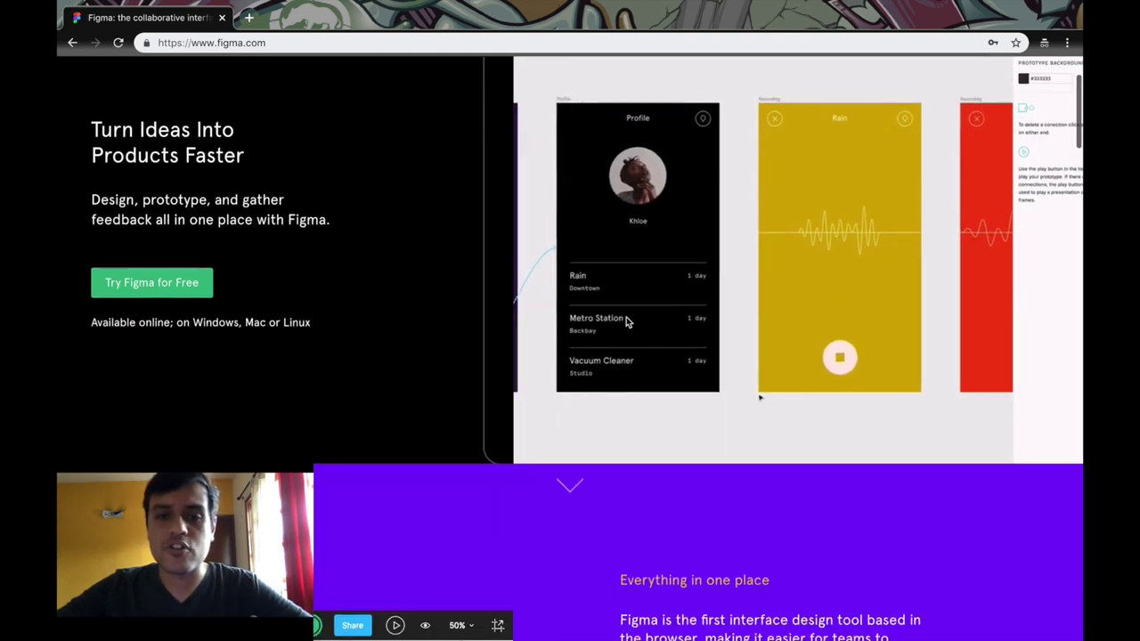
scroll(626, 319, "down", 1)
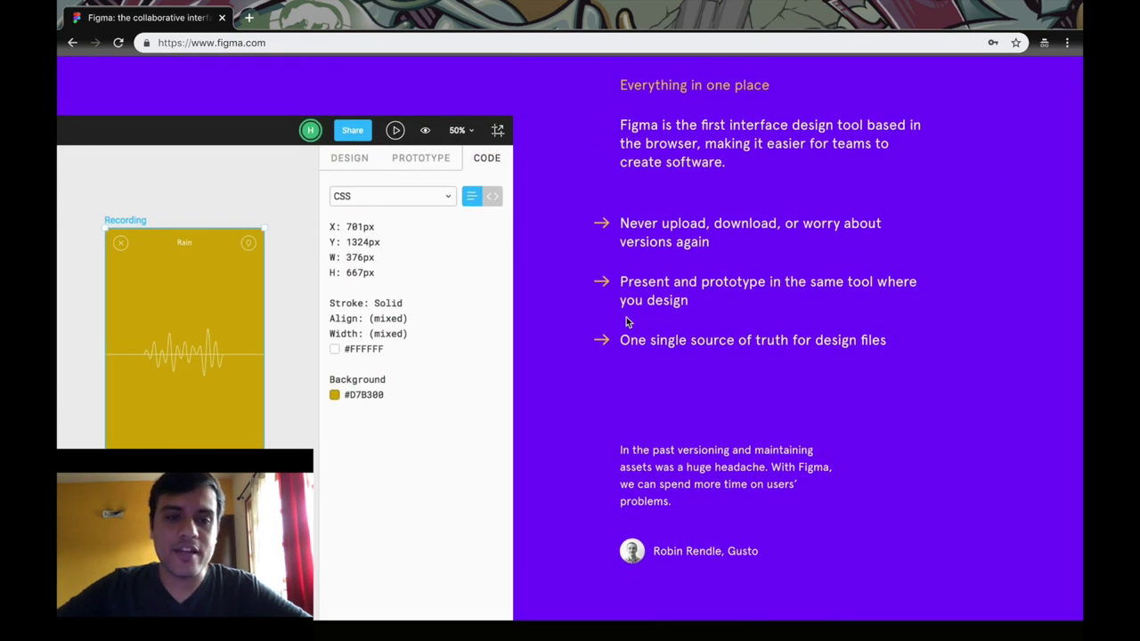
scroll(626, 321, "down", 8)
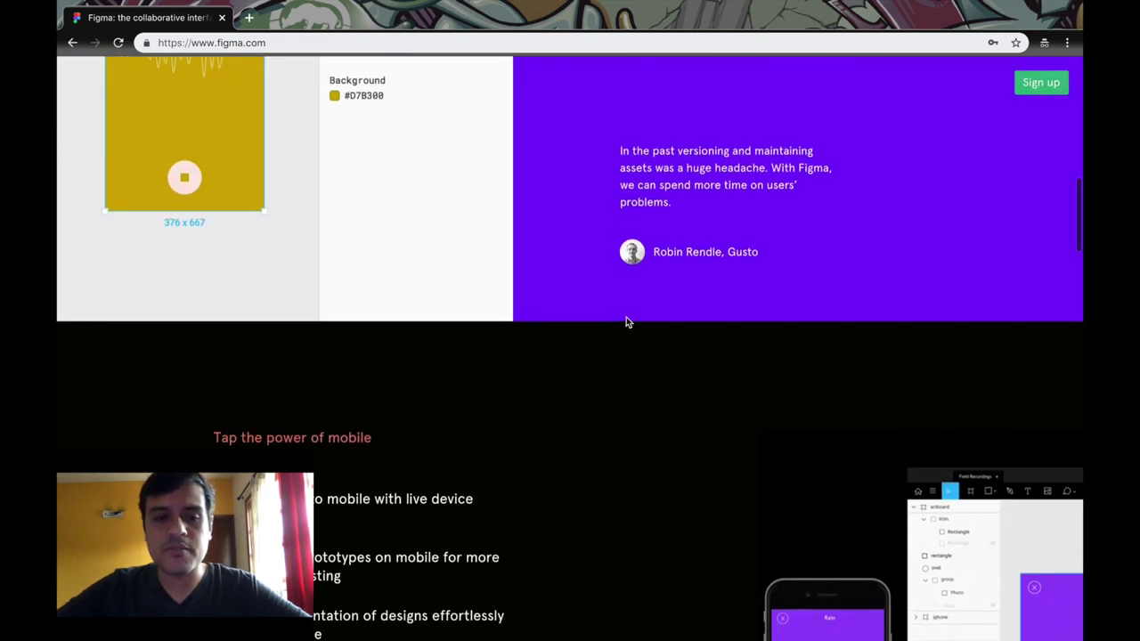
scroll(626, 321, "down", 4)
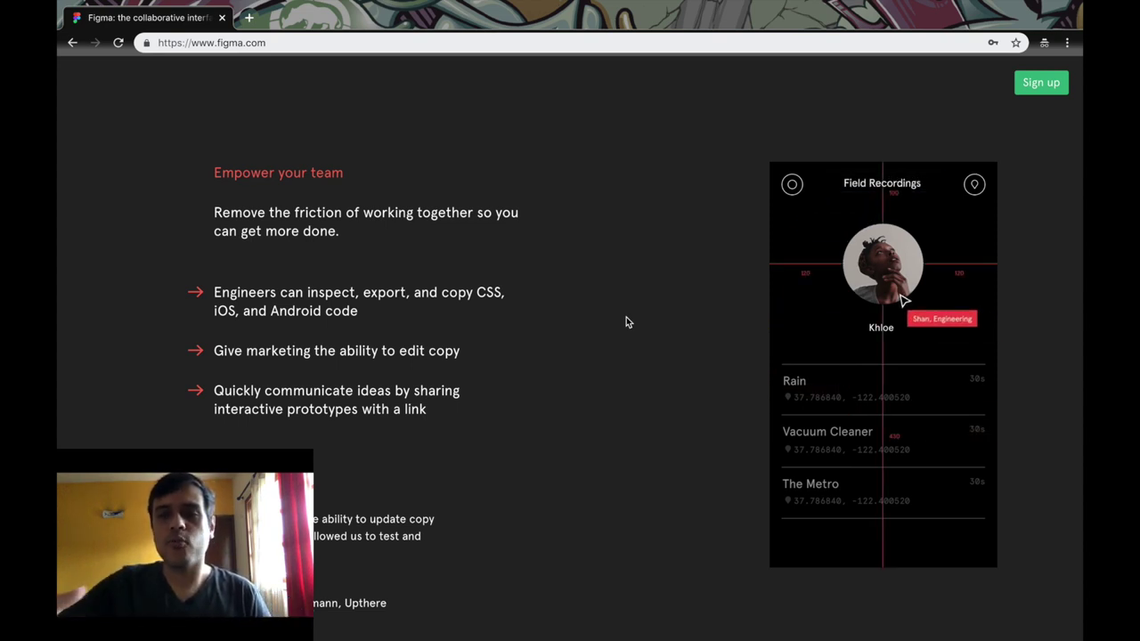
scroll(626, 318, "down", 2)
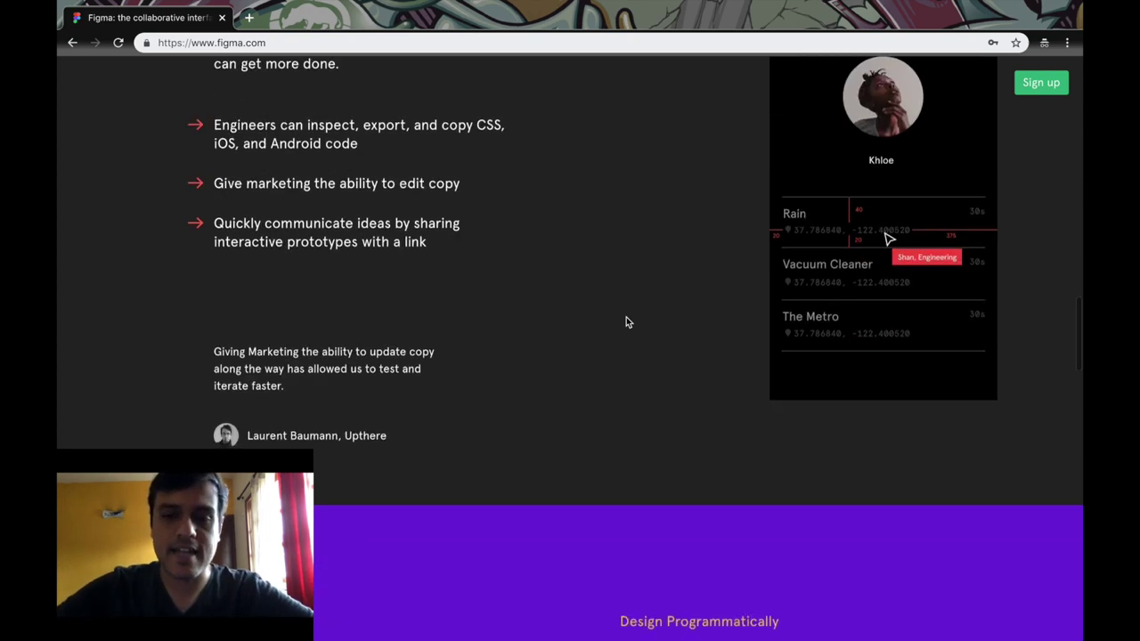
scroll(625, 321, "down", 5)
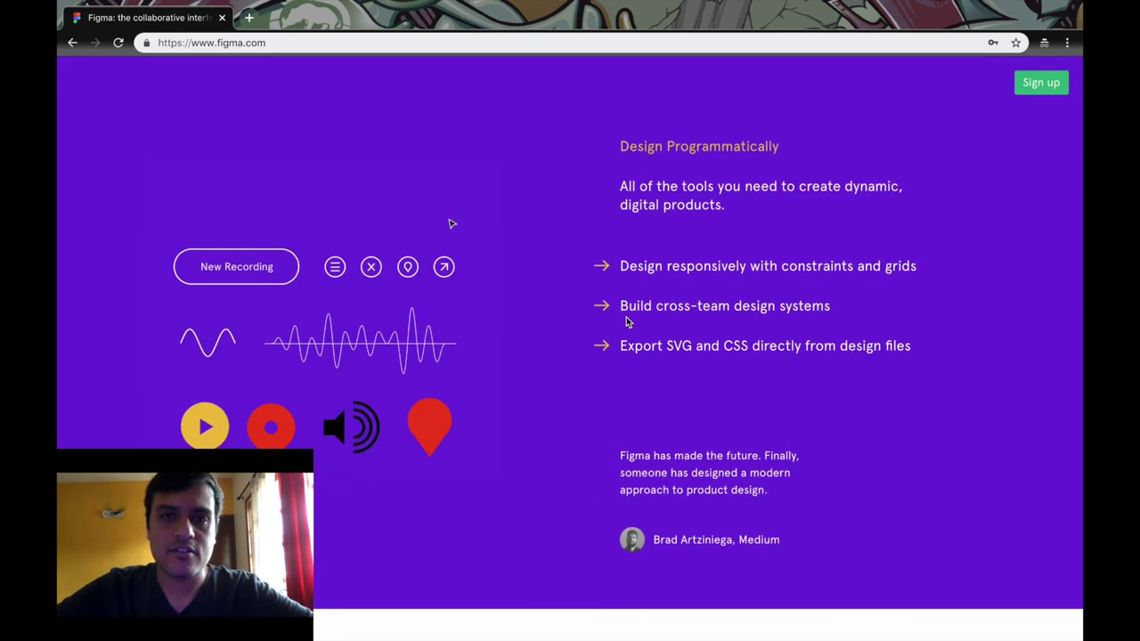
scroll(626, 322, "down", 1)
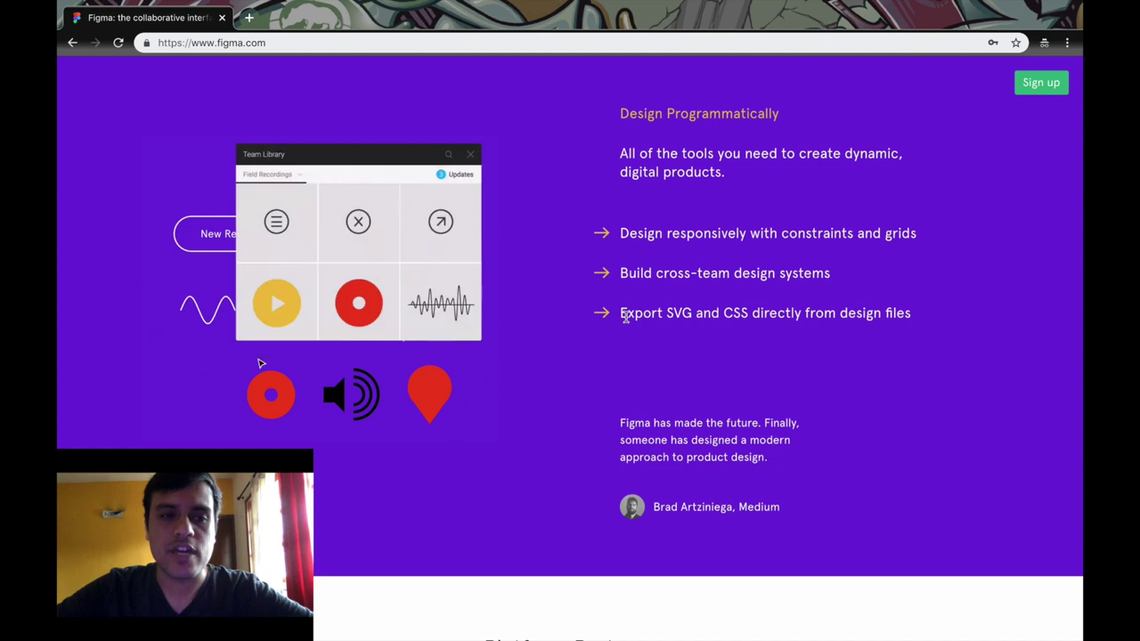
scroll(626, 318, "down", 1)
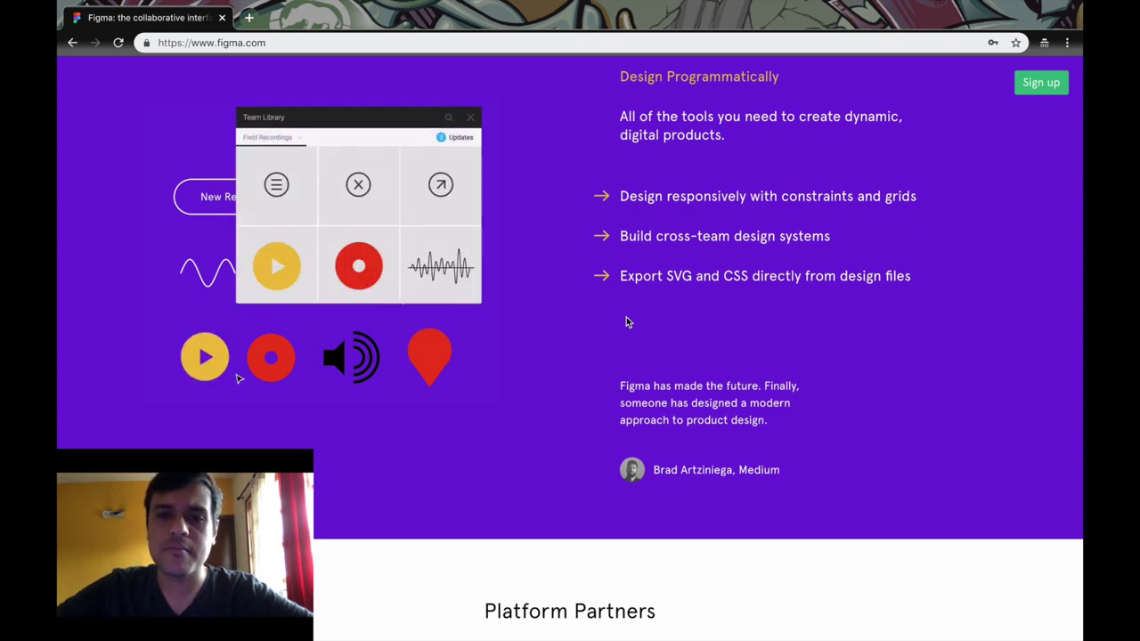
scroll(627, 322, "down", 7)
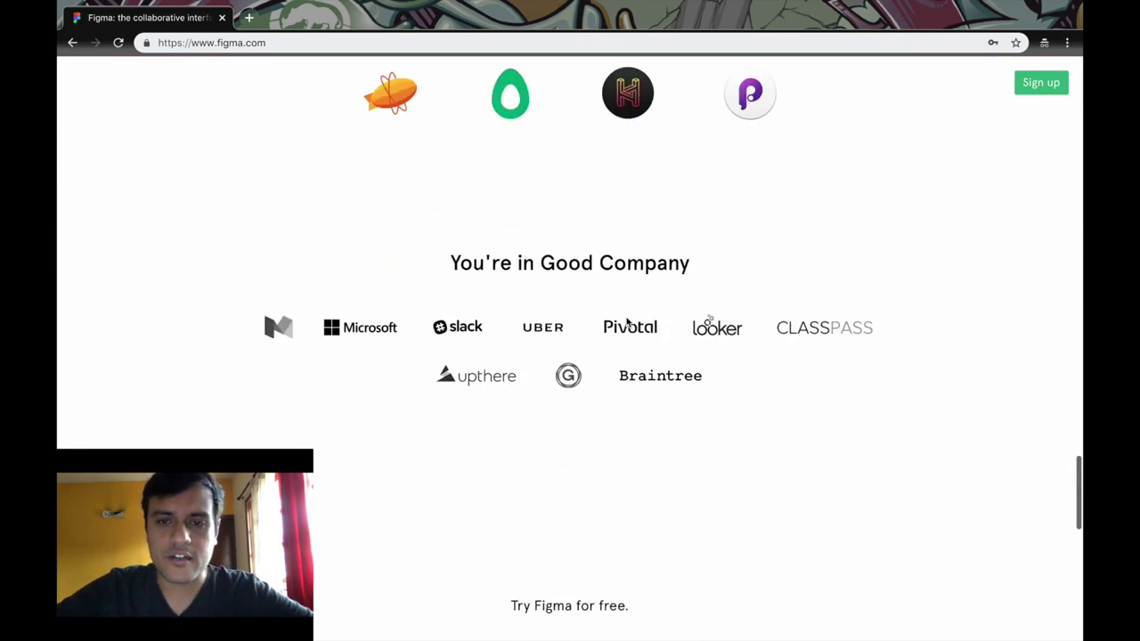
Switch back to the untitled design file in the Figma desktop app.
key("ctrl+Right")
key("ctrl+alt+Return")
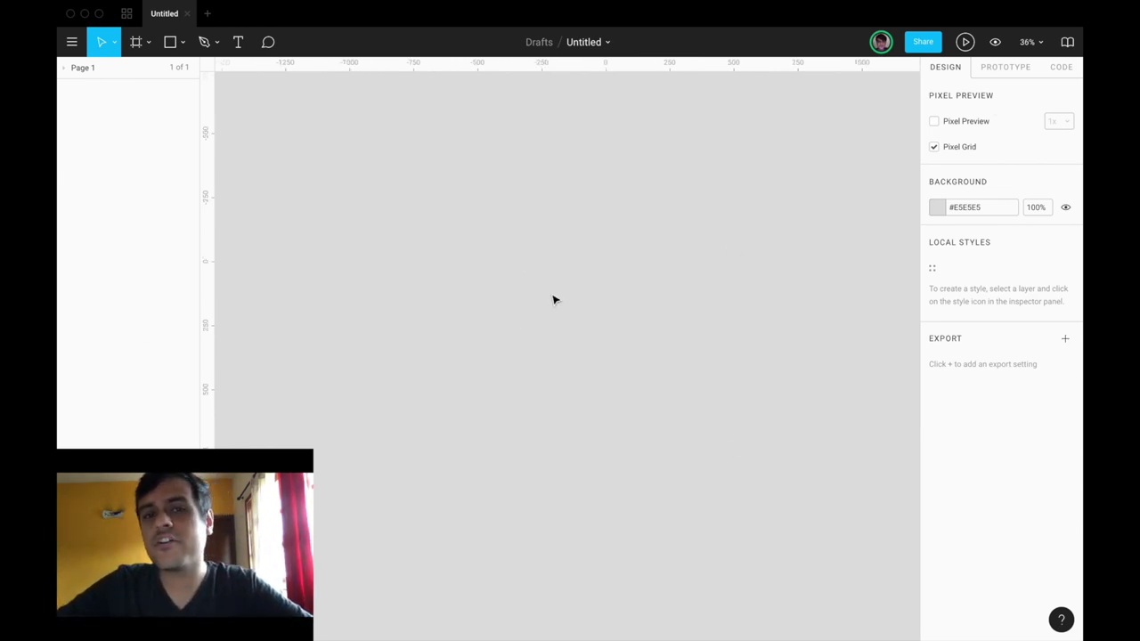
scroll(552, 295, "down", 5)
scroll(554, 300, "up", 10)
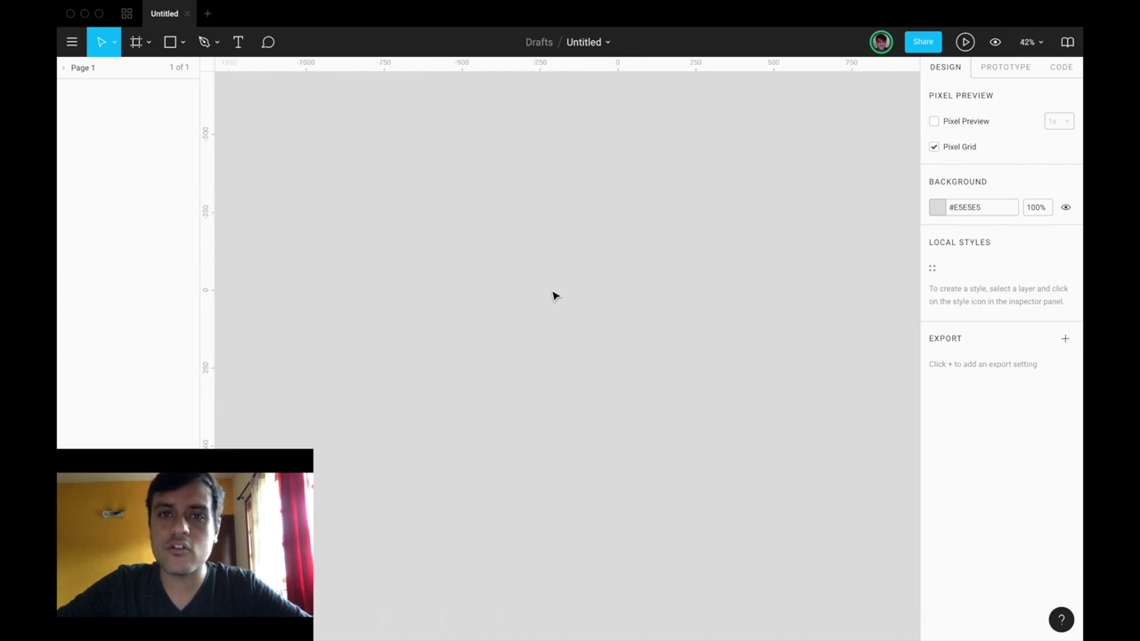
scroll(458, 305, "up", 2)
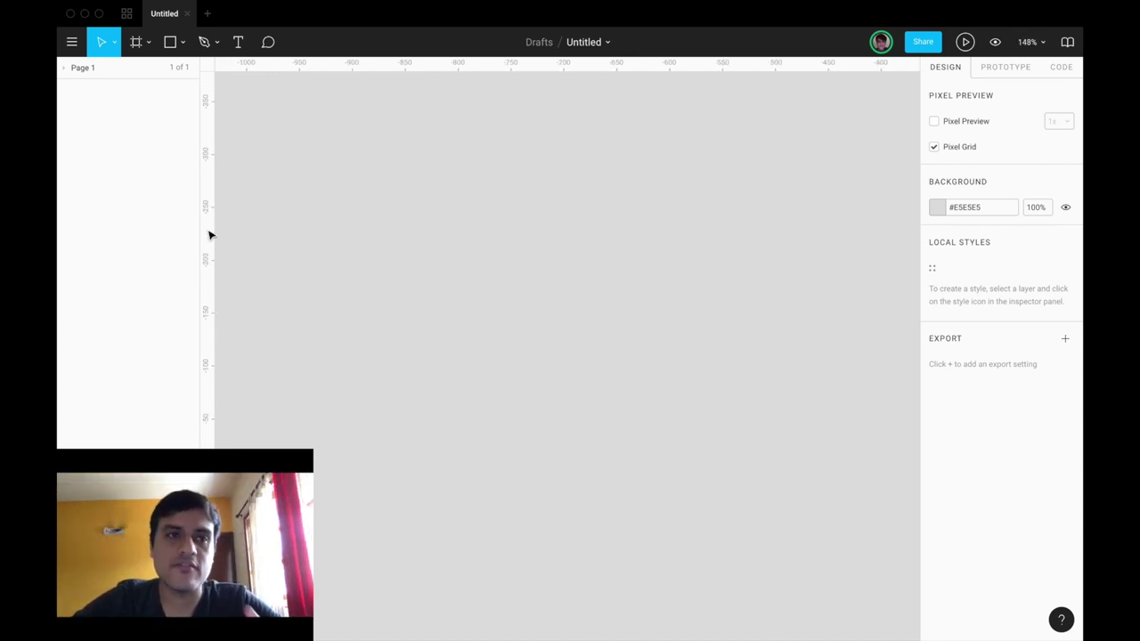
Start the Frame tool and examine the Tablet, Desktop, Watch, Paper and Social Media size presets.
left_click(150, 44)
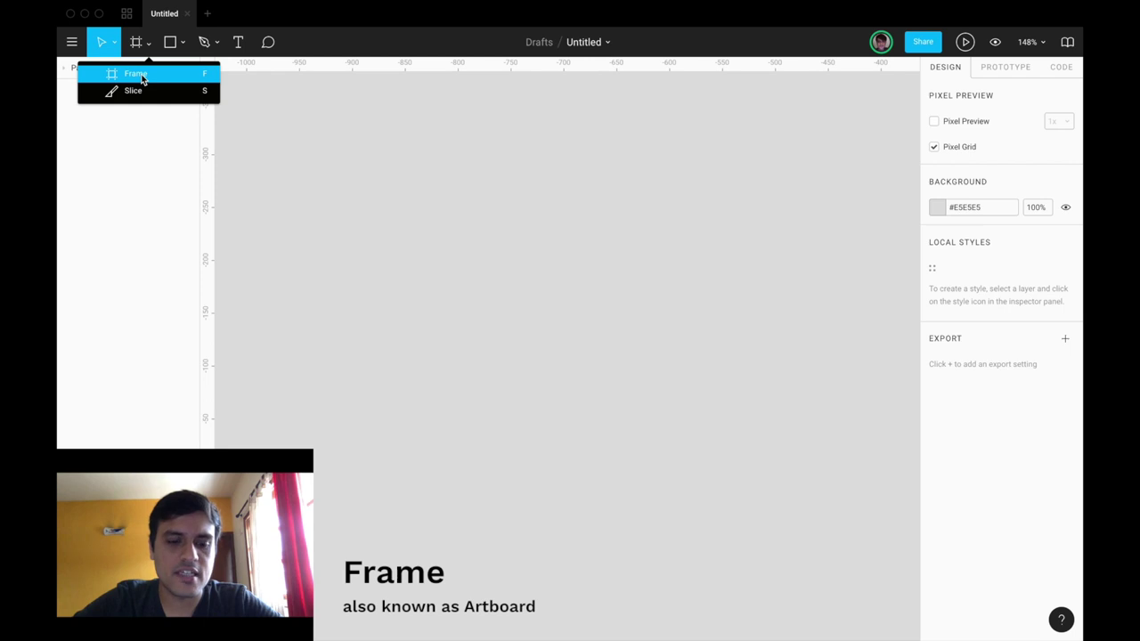
left_click(141, 79)
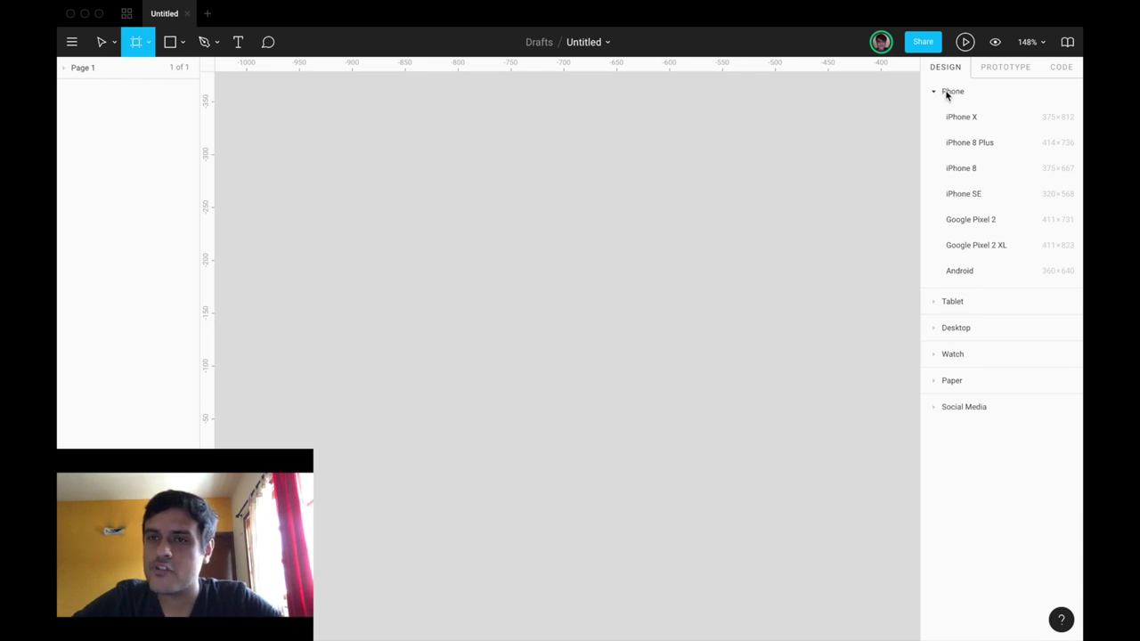
left_click(935, 303)
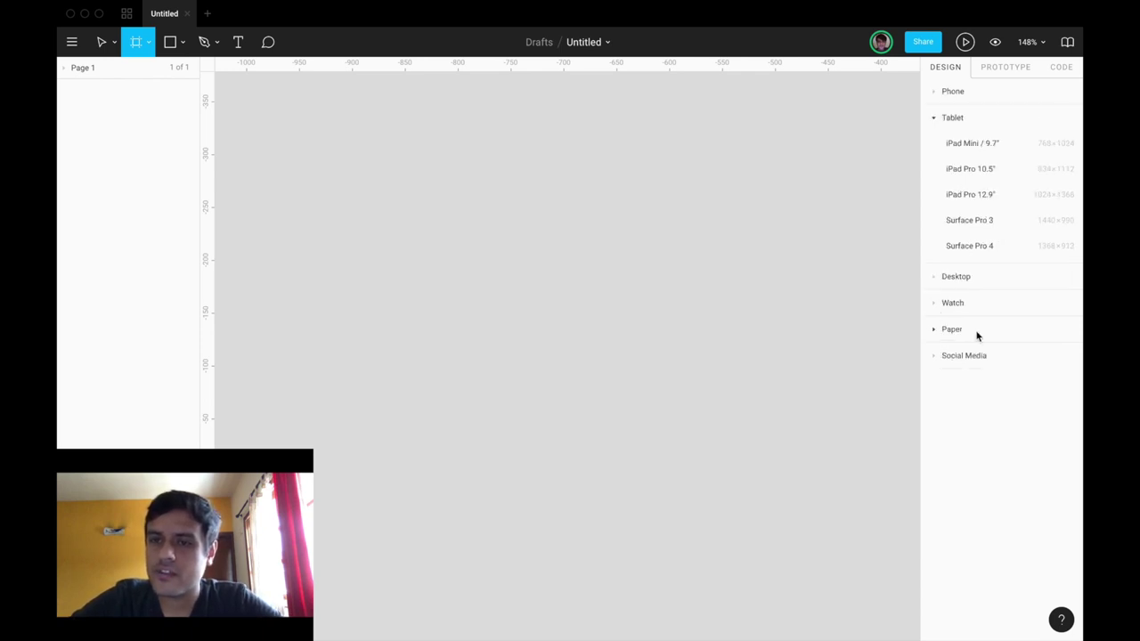
left_click(936, 281)
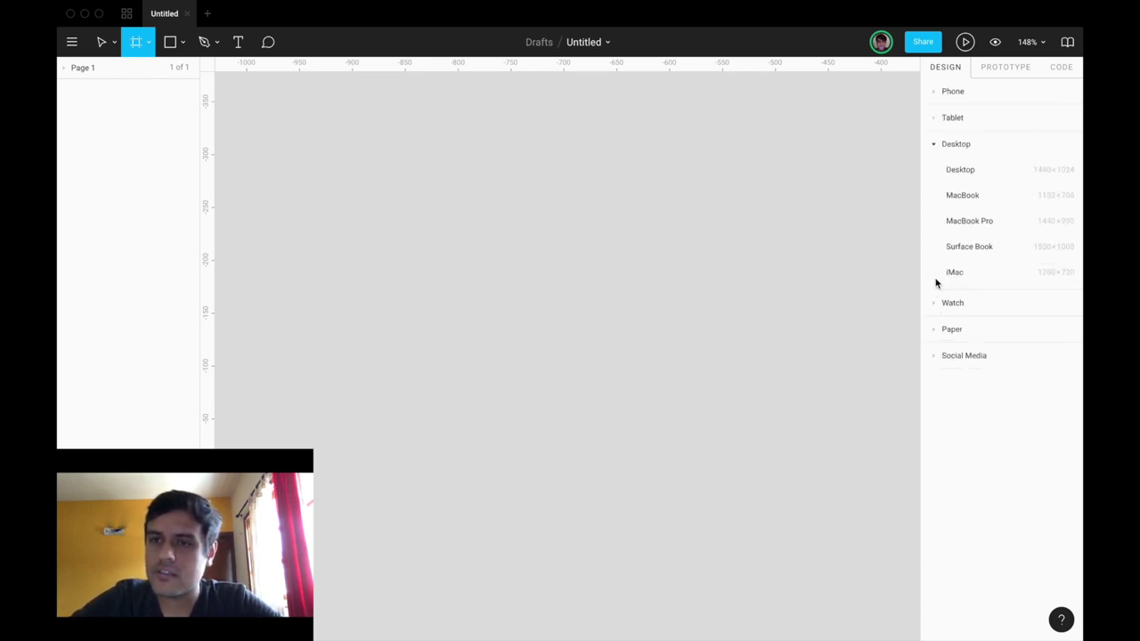
left_click(936, 307)
left_click(935, 255)
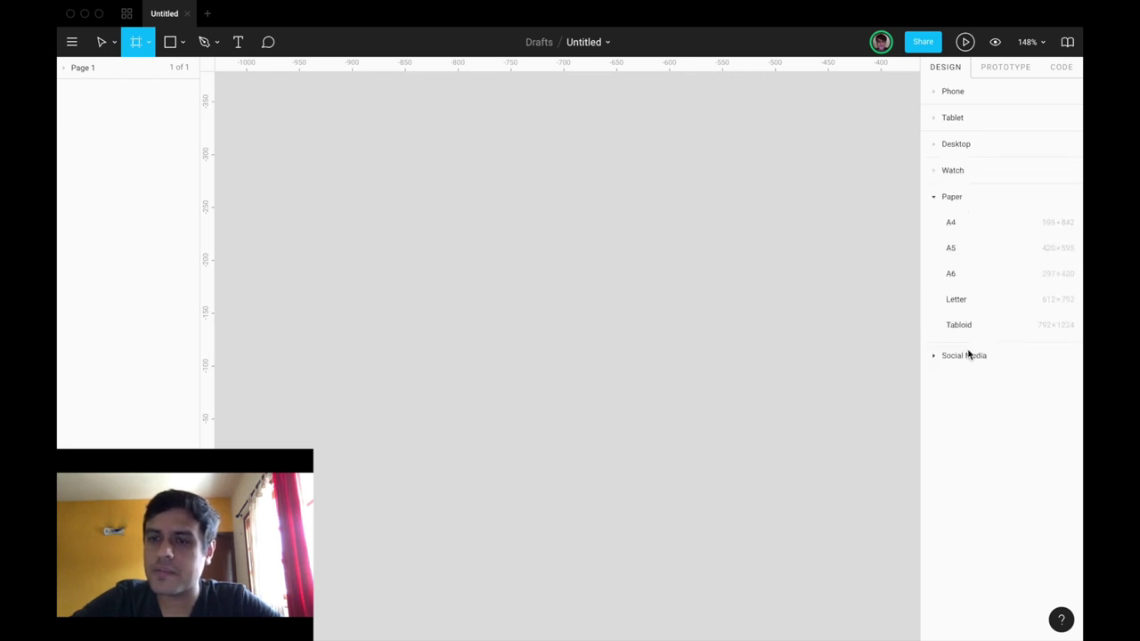
left_click(936, 357)
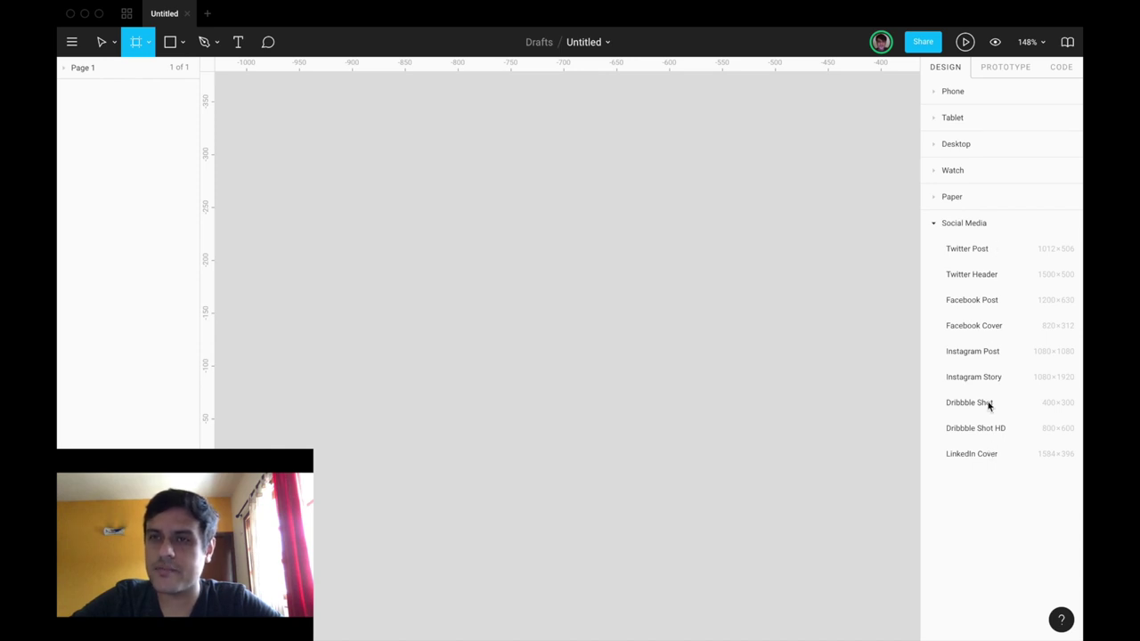
Place an iPhone X frame on the canvas from the Phone presets and deselect it.
left_click(933, 94)
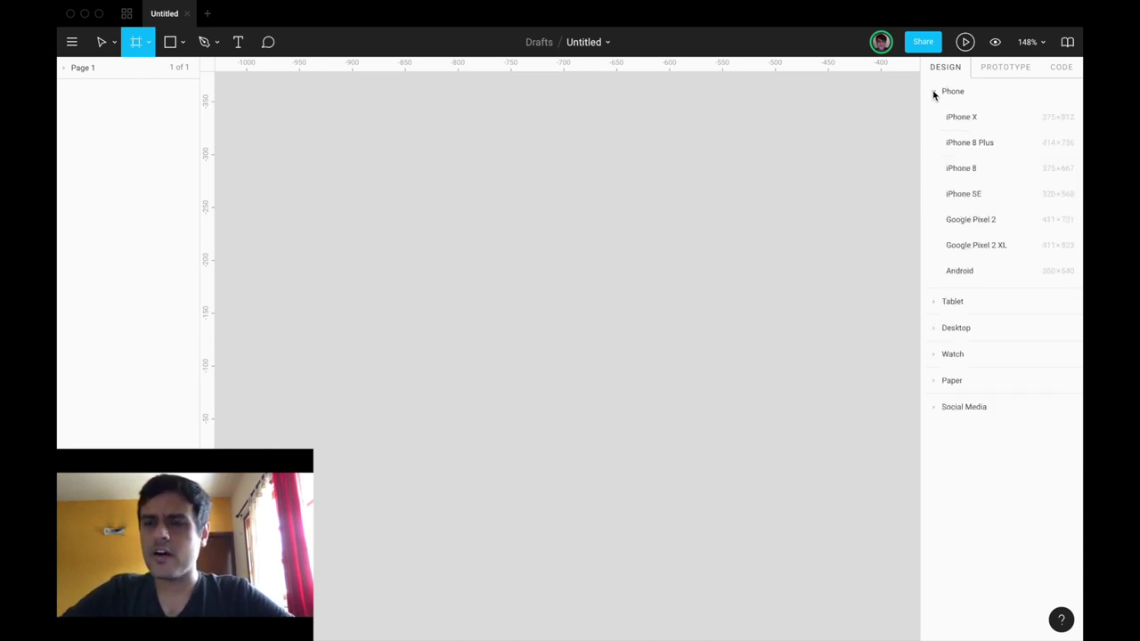
left_click(977, 119)
left_click(774, 240)
scroll(773, 241, "down", 3)
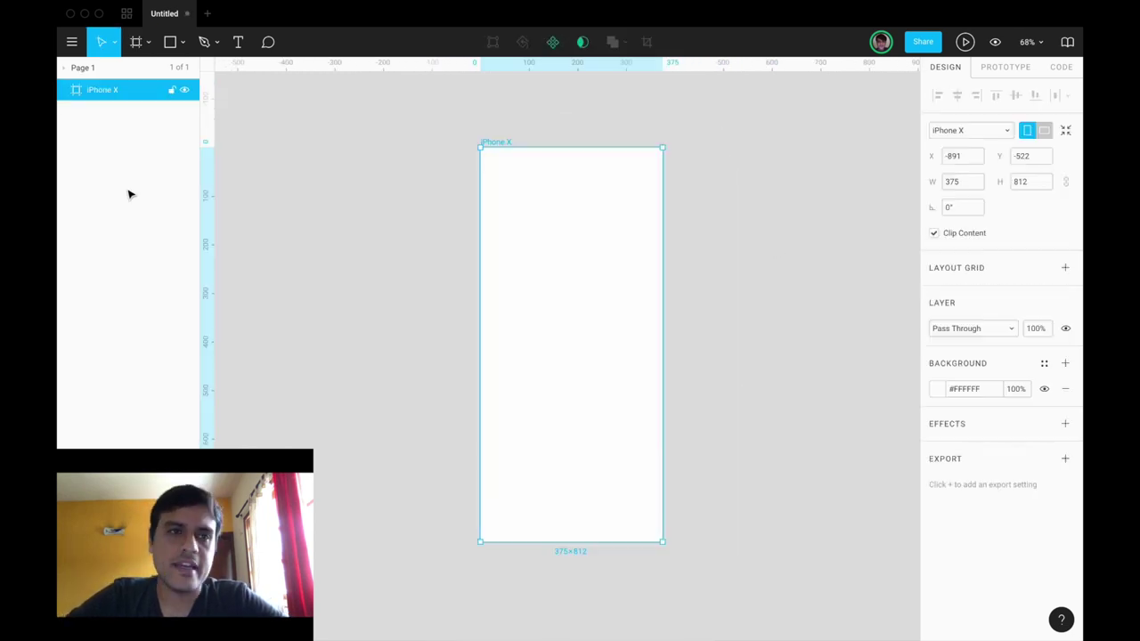
Rename the iPhone X frame as Home screen.
double_click(103, 90)
type("Home screen")
key("Return")
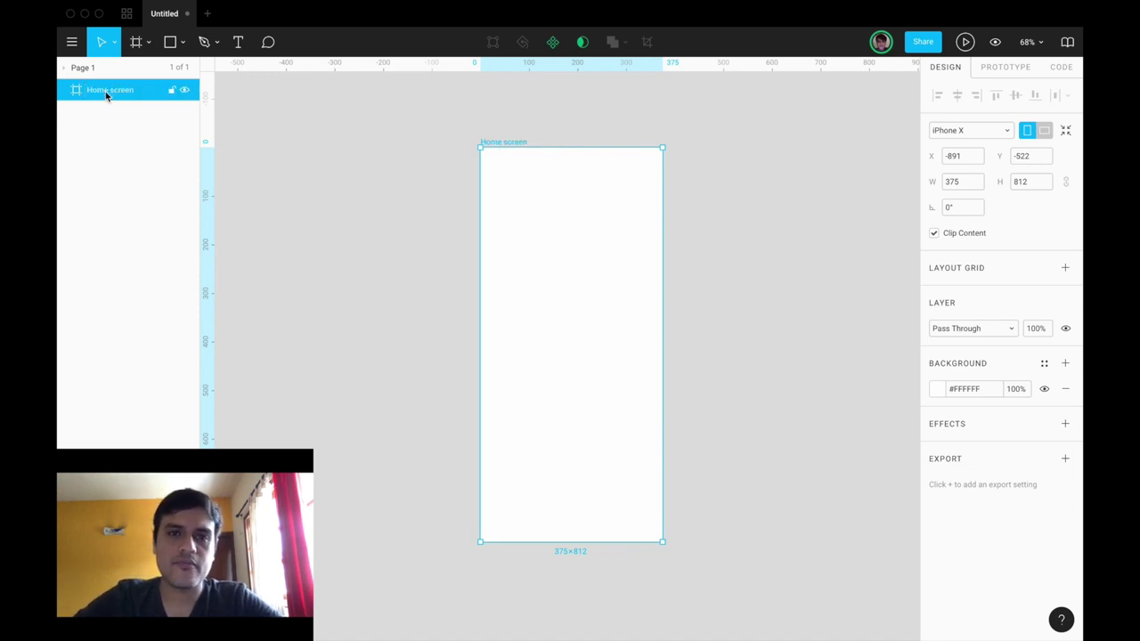
Undo the renaming of the frame and leave it unselected.
left_click(422, 185)
key("super+z")
key("super+z")
key("super+z")
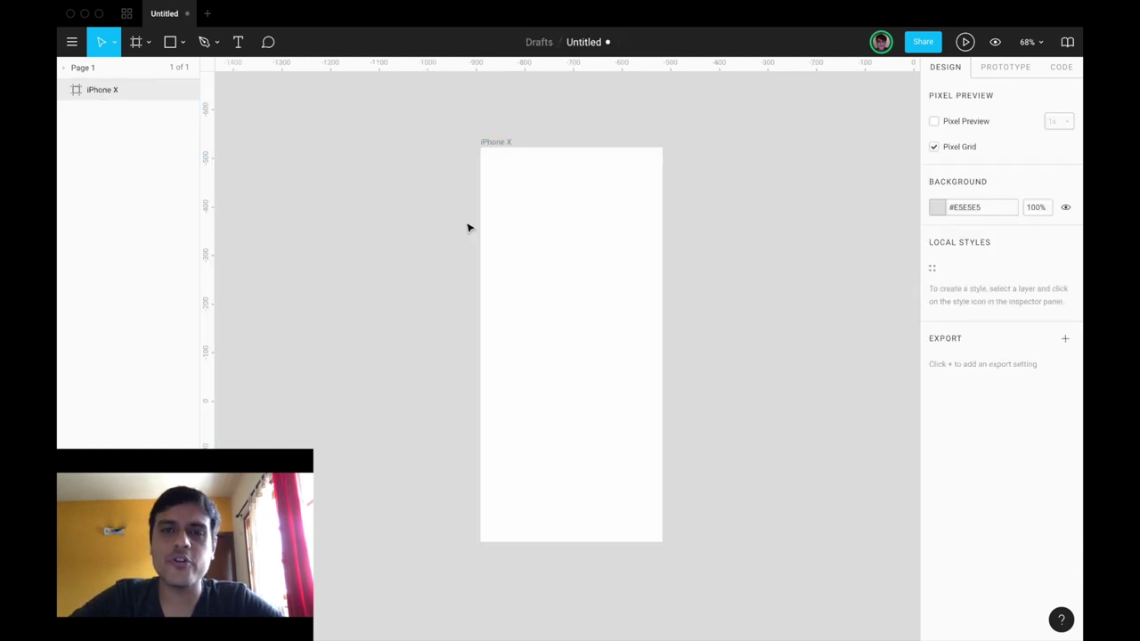
Switch to the web browser and show the already open App Idea Generator page.
scroll(467, 228, "left", 1)
key("ctrl+Left")
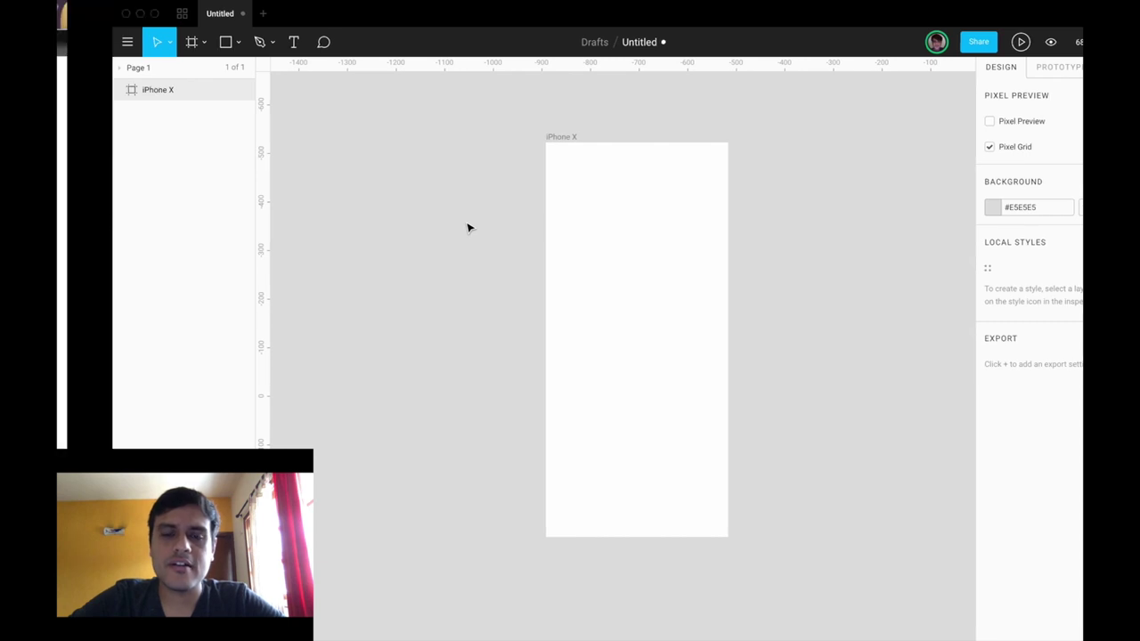
key("ctrl+Left")
key("ctrl+Left")
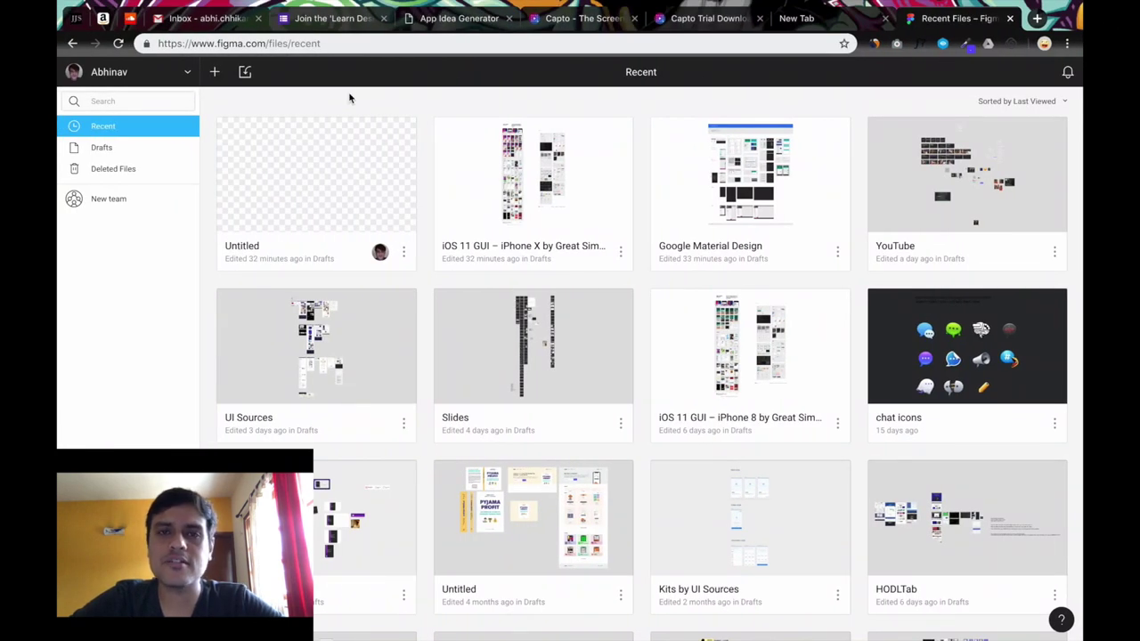
left_click(444, 19)
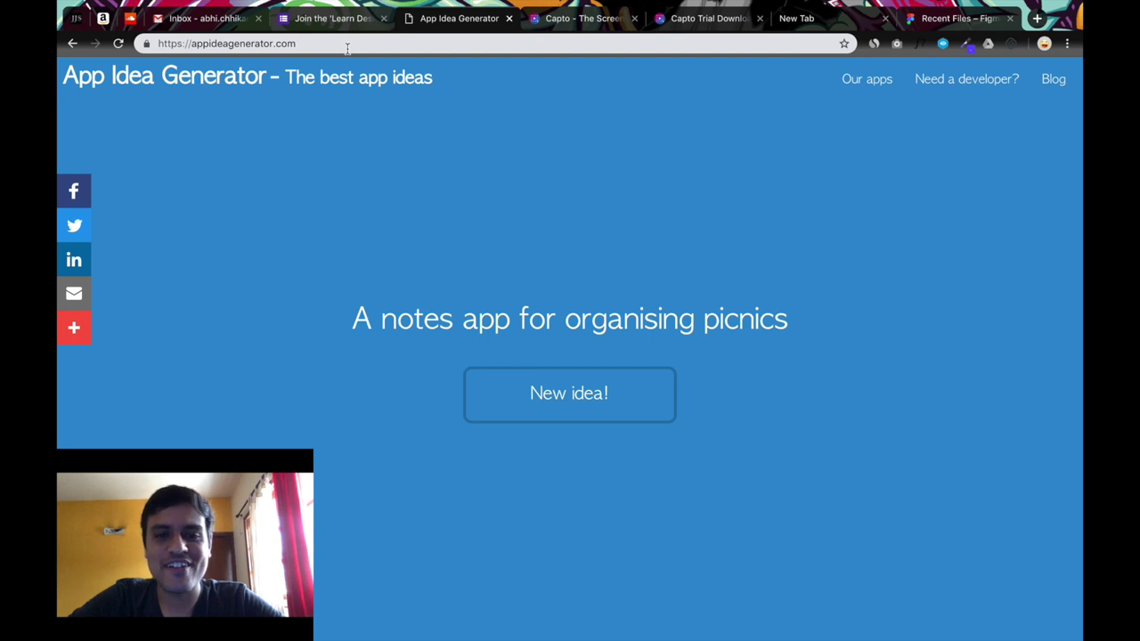
Generate four new random app ideas, one after another, on the App Idea Generator page.
left_click(583, 397)
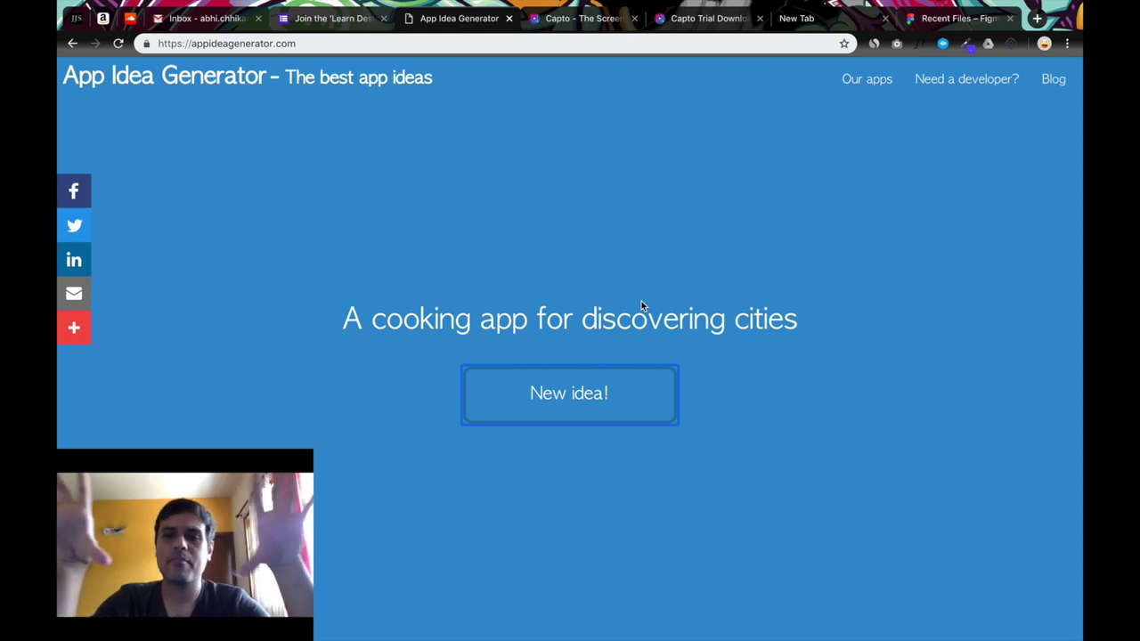
left_click(583, 424)
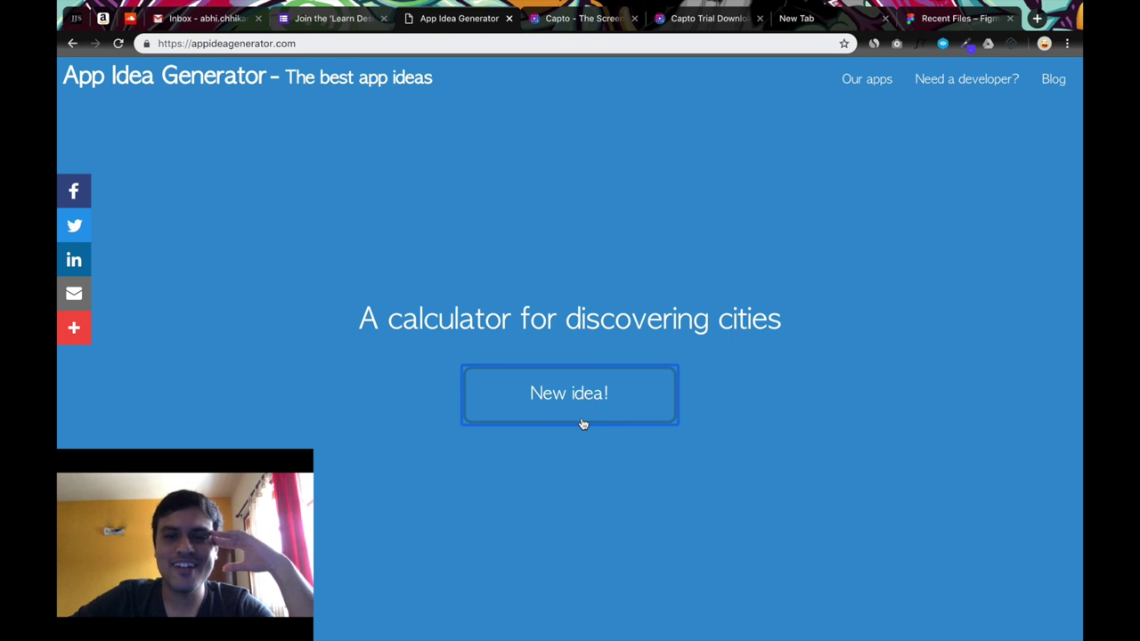
left_click(583, 425)
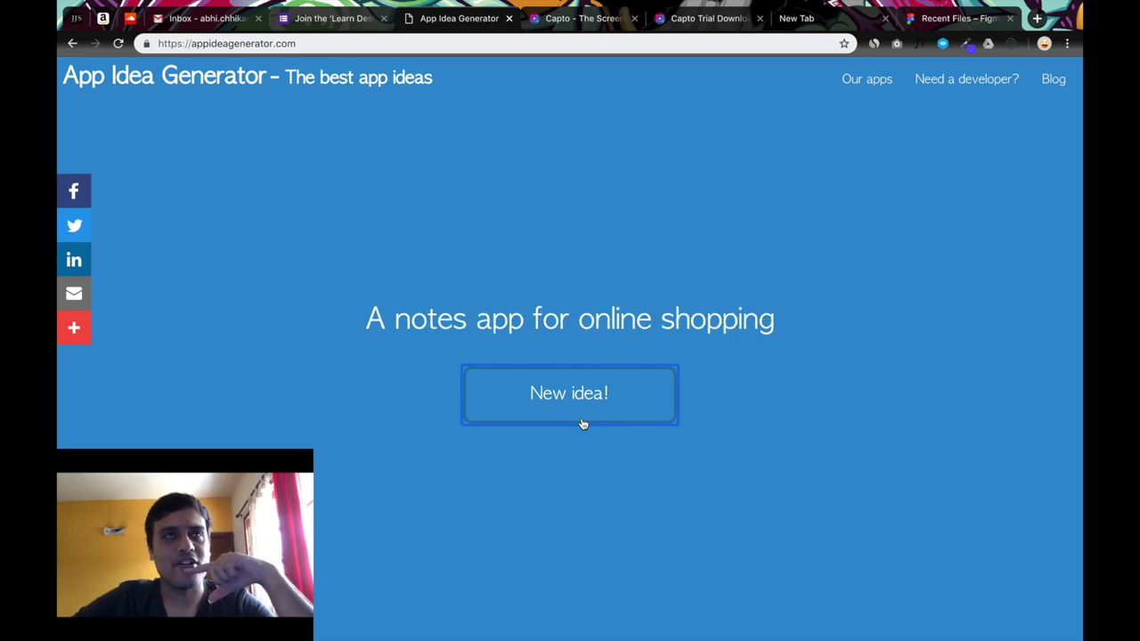
left_click(583, 420)
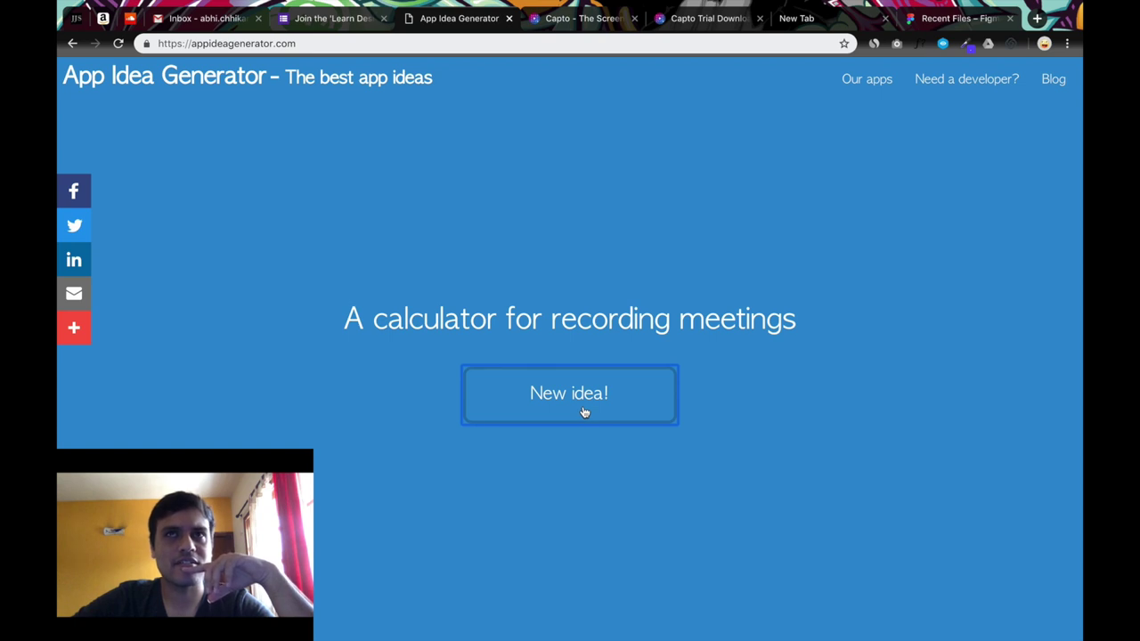
Highlight part of the generated idea's text, clear the highlight, and switch back to the Figma design file.
left_click(614, 286)
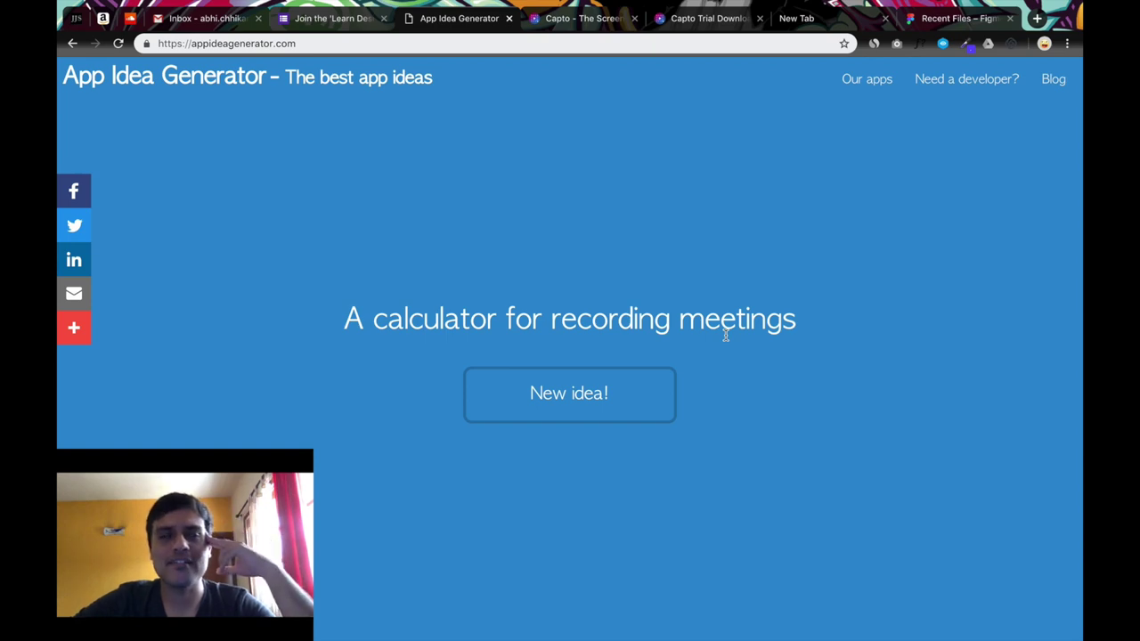
left_click_drag(621, 328, 719, 328)
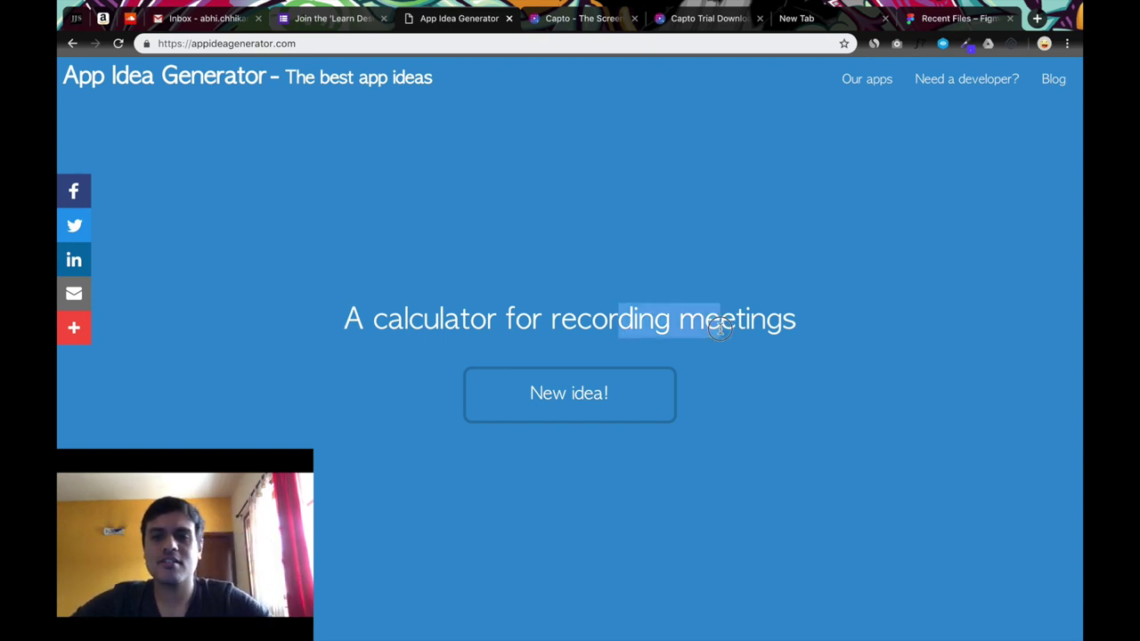
left_click(720, 329)
key("ctrl+Right")
key("ctrl+Right")
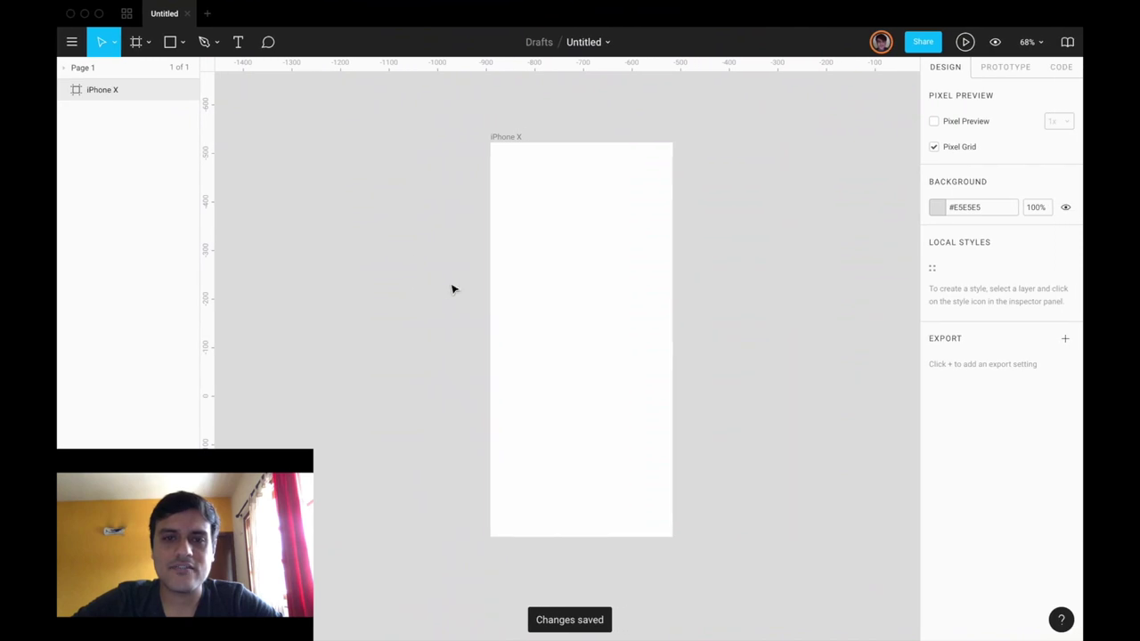
Add the text "An app for recording meetings" on the canvas, above and to the left of the iPhone X frame.
scroll(434, 276, "up", 3)
key("t")
left_click(396, 187)
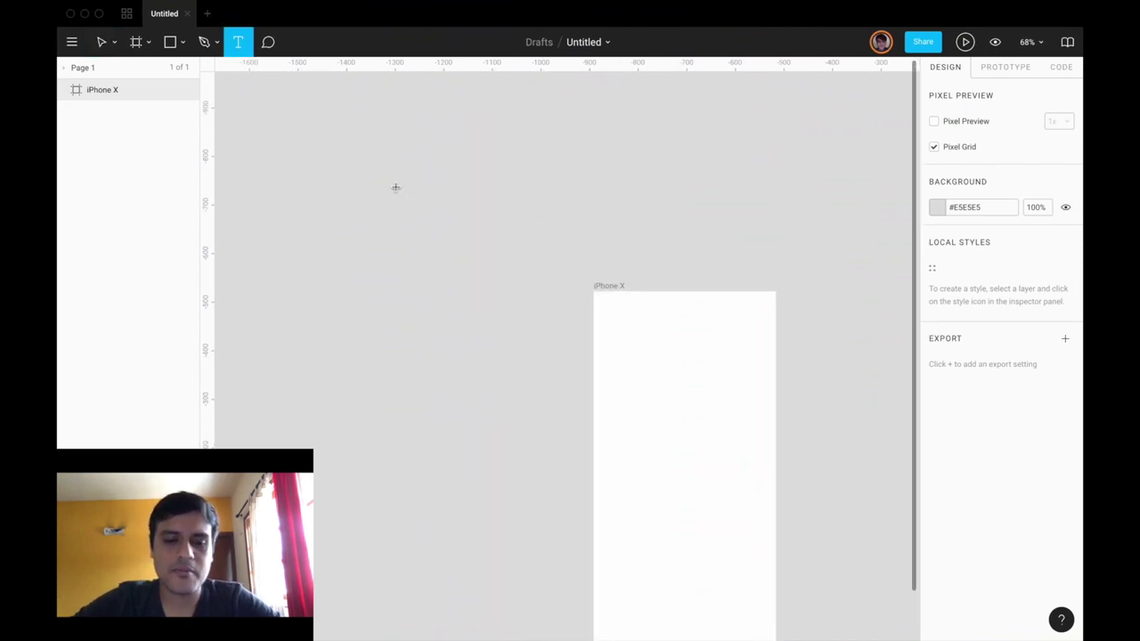
type("An app for recording meeting")
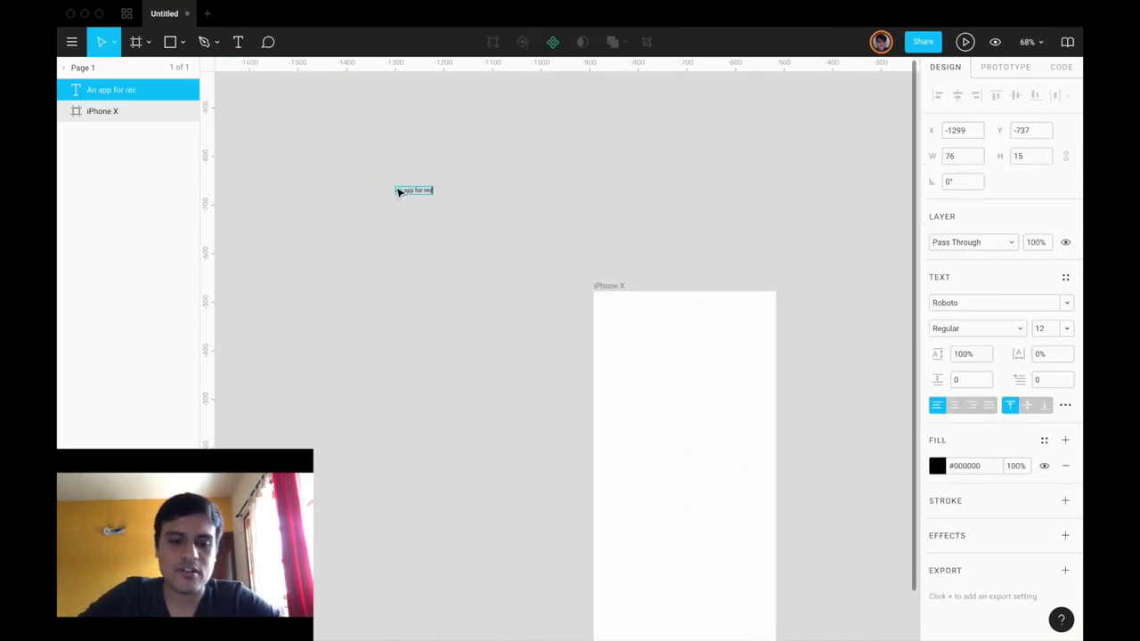
key("Escape")
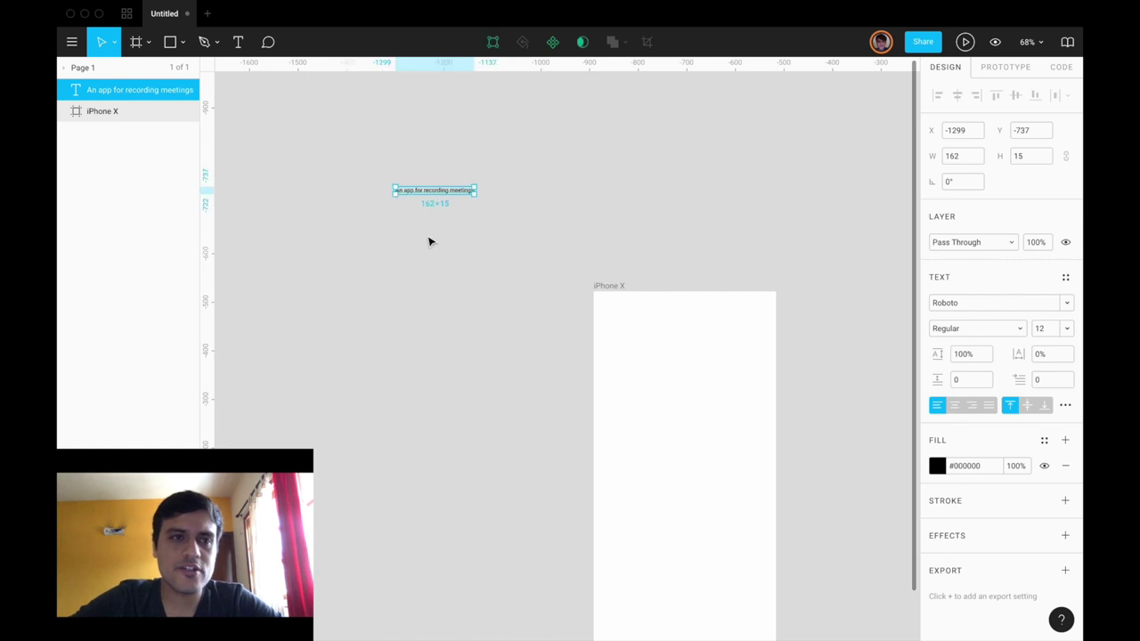
left_click(430, 240)
left_click(430, 195)
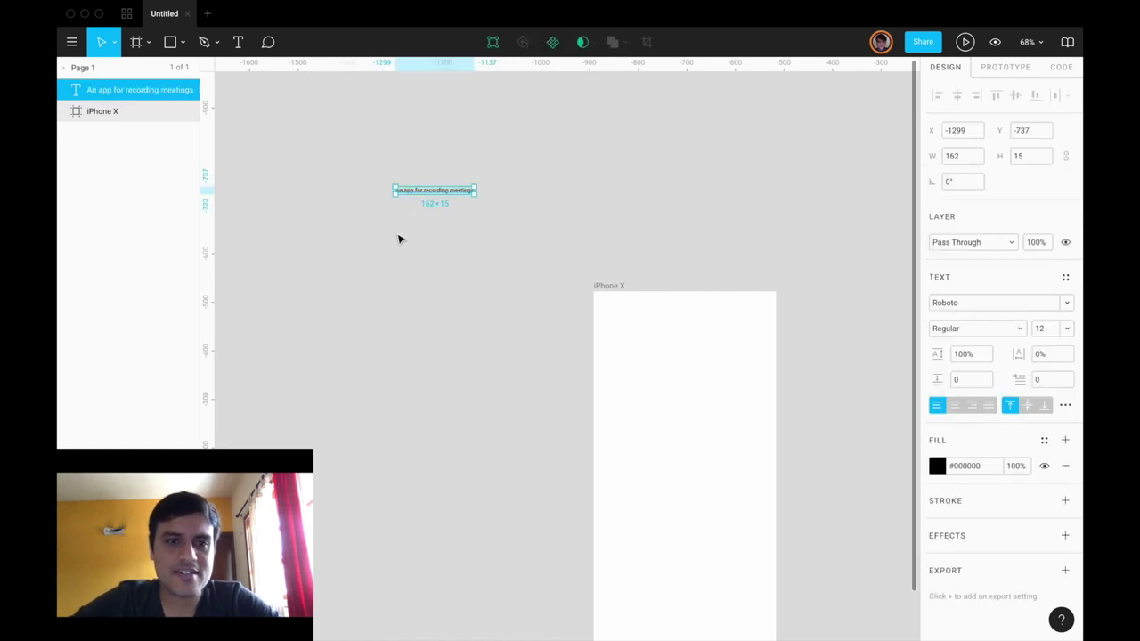
key("t")
left_click(396, 224)
key("Escape")
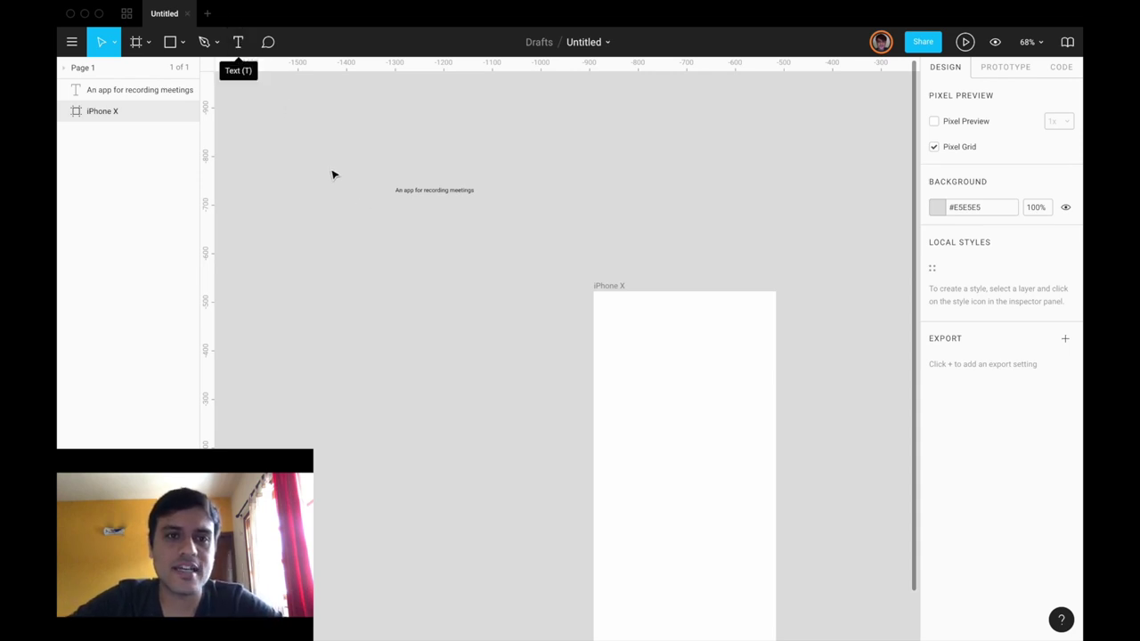
Move the meeting-app caption slightly down and add the text "Meeto" above it.
left_click(430, 192)
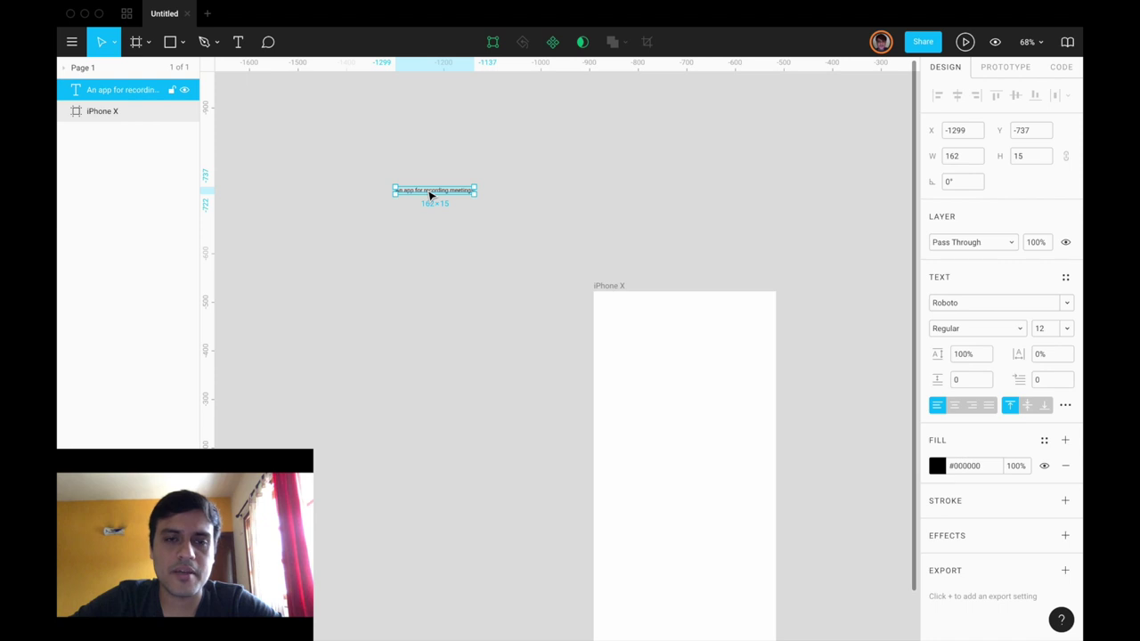
key("super+z")
key("super+z")
left_click(415, 224)
type("M")
key("Escape")
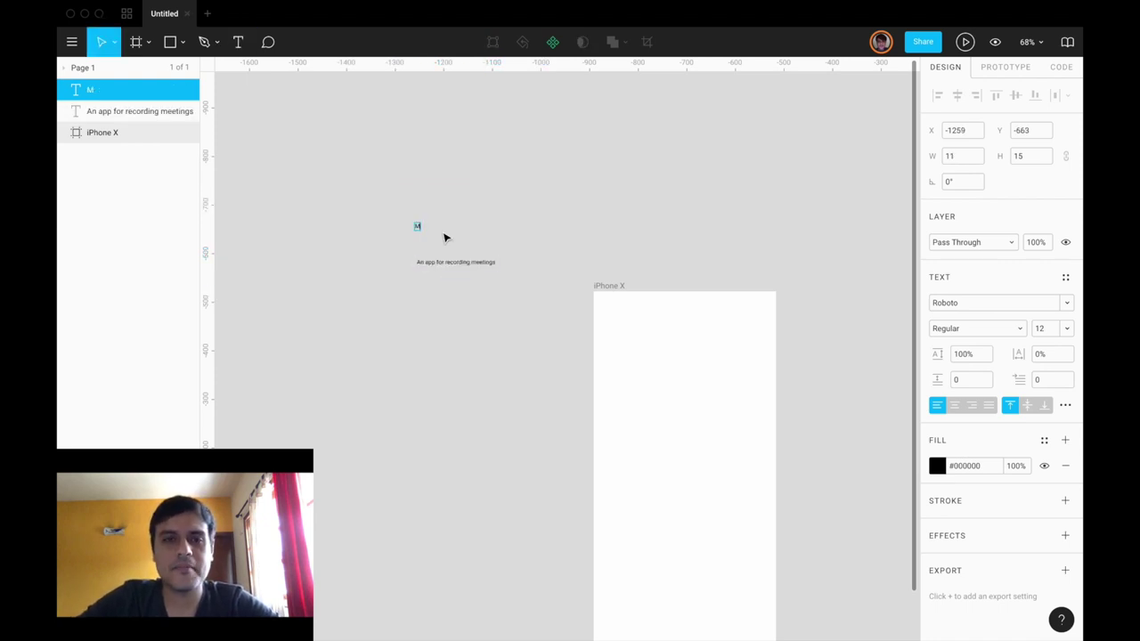
left_click(458, 250)
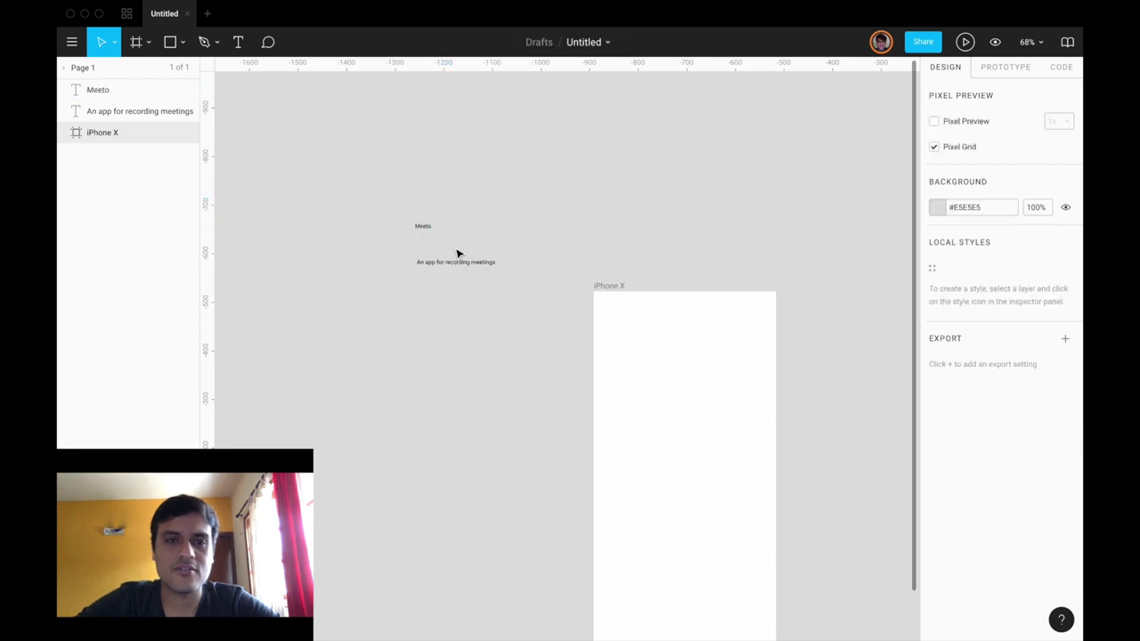
Move the "Meeto" text down so it sits directly above the caption as its heading, and leave nothing selected.
left_click(424, 230)
scroll(421, 250, "up", 3)
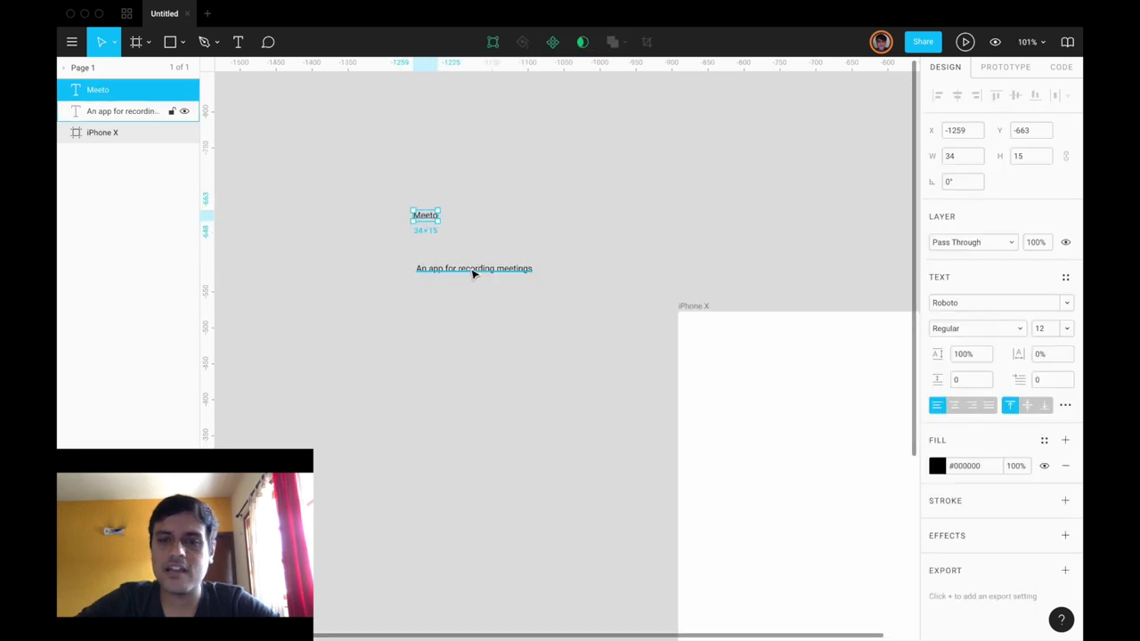
scroll(473, 272, "down", 4)
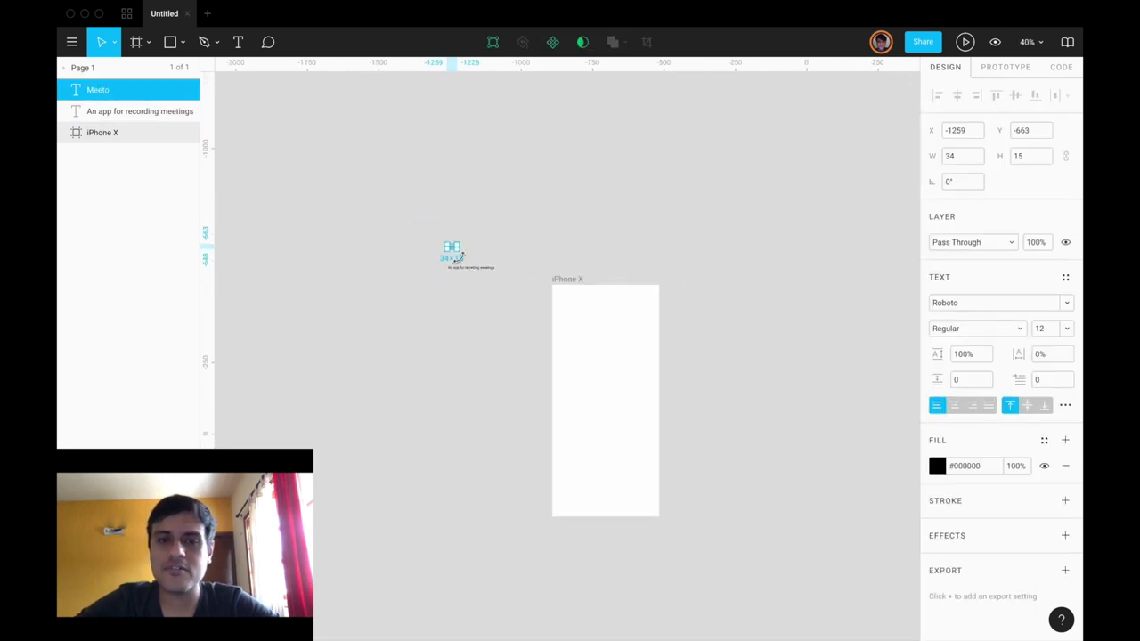
scroll(454, 254, "up", 3)
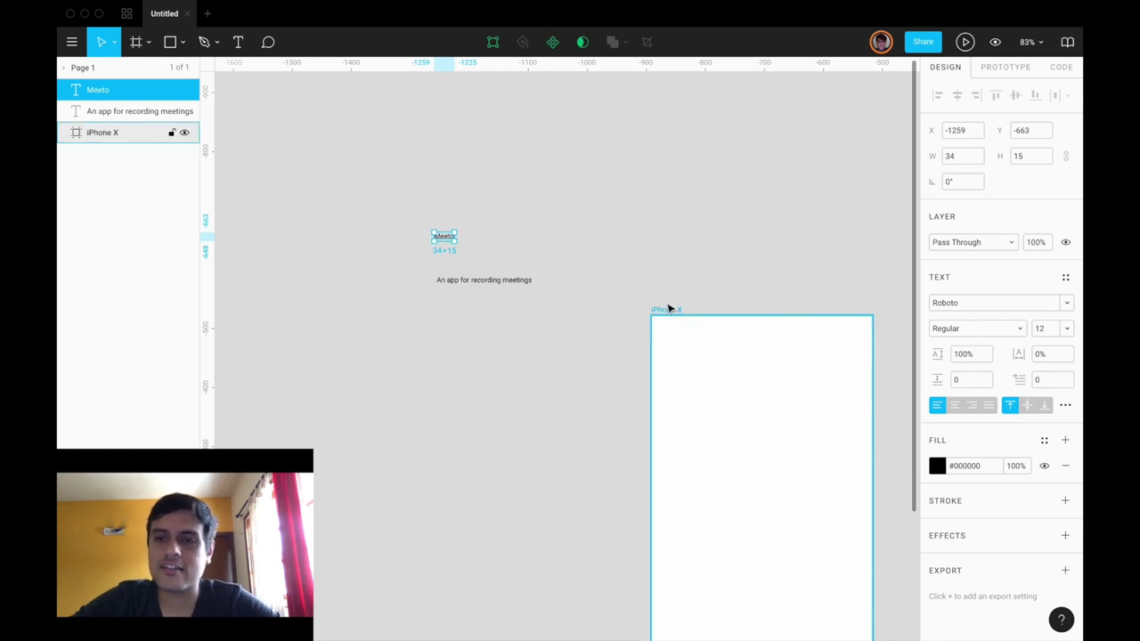
left_click(694, 262)
scroll(694, 262, "down", 3)
scroll(494, 245, "down", 5)
left_click(556, 247)
left_click(489, 235)
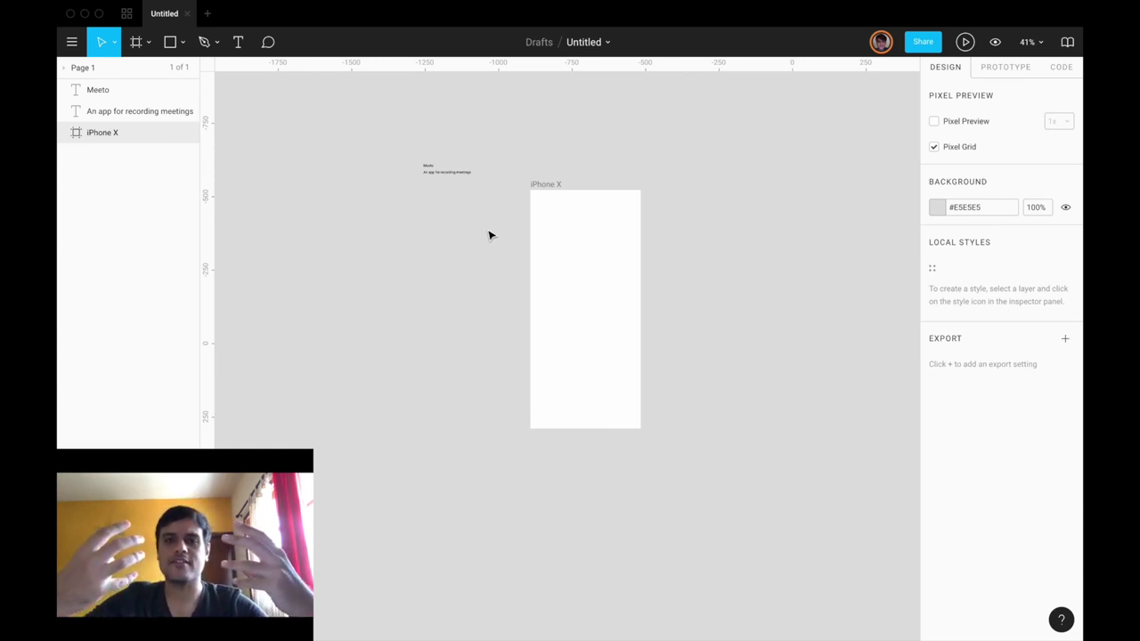
Rename the iPhone X frame as "1 Splash screen".
left_click(116, 133)
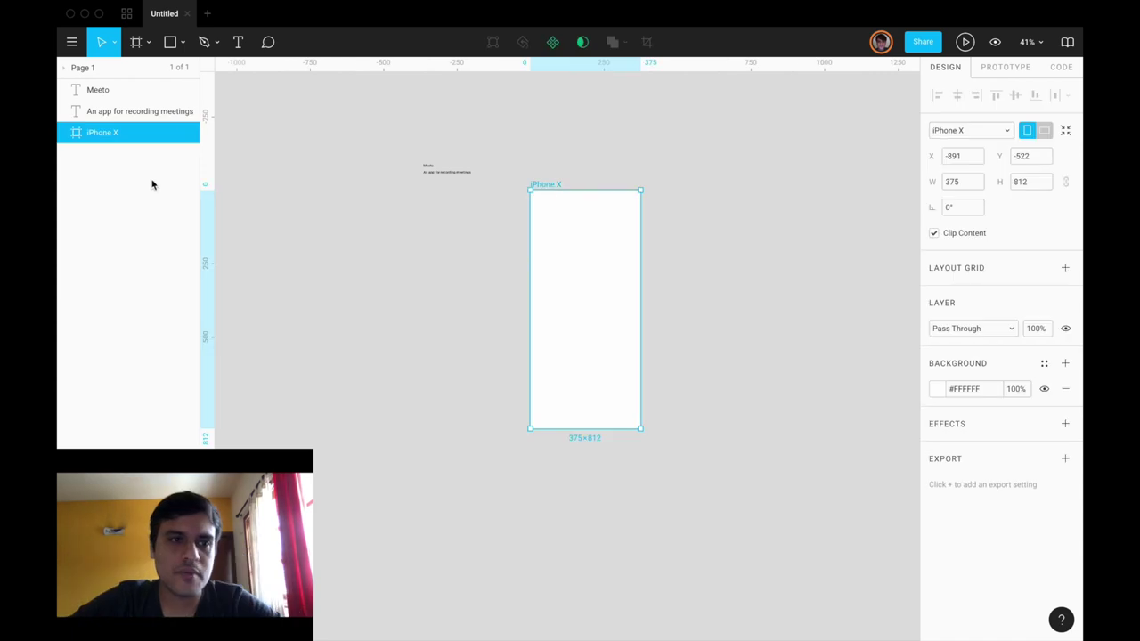
double_click(107, 133)
type("1")
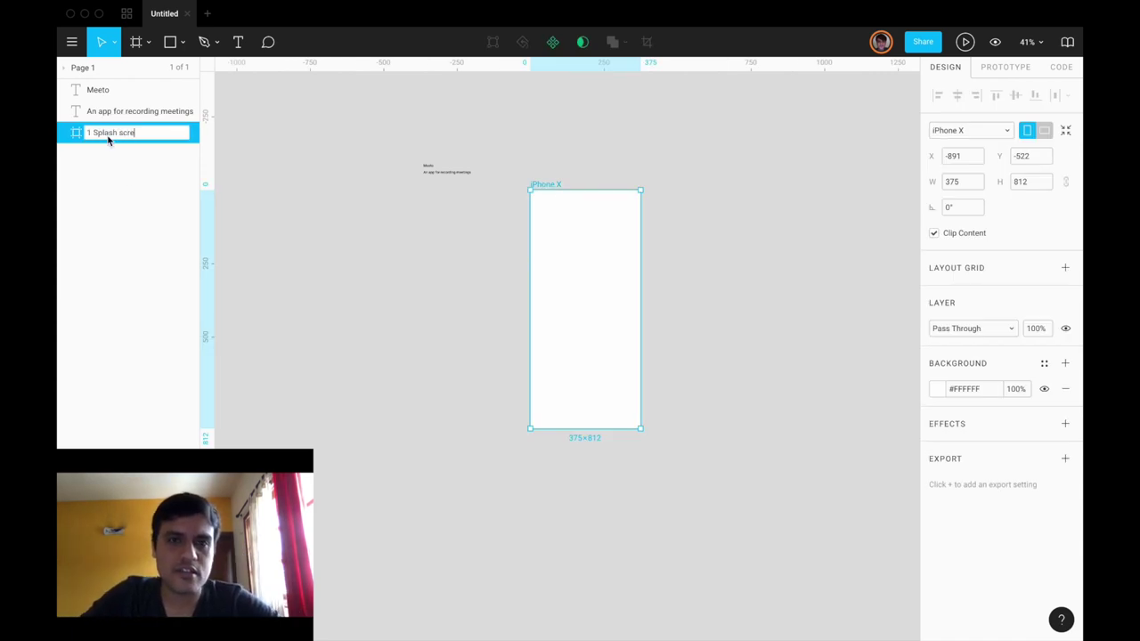
type(" Splash scre")
key("Return")
double_click(132, 132)
key("Right")
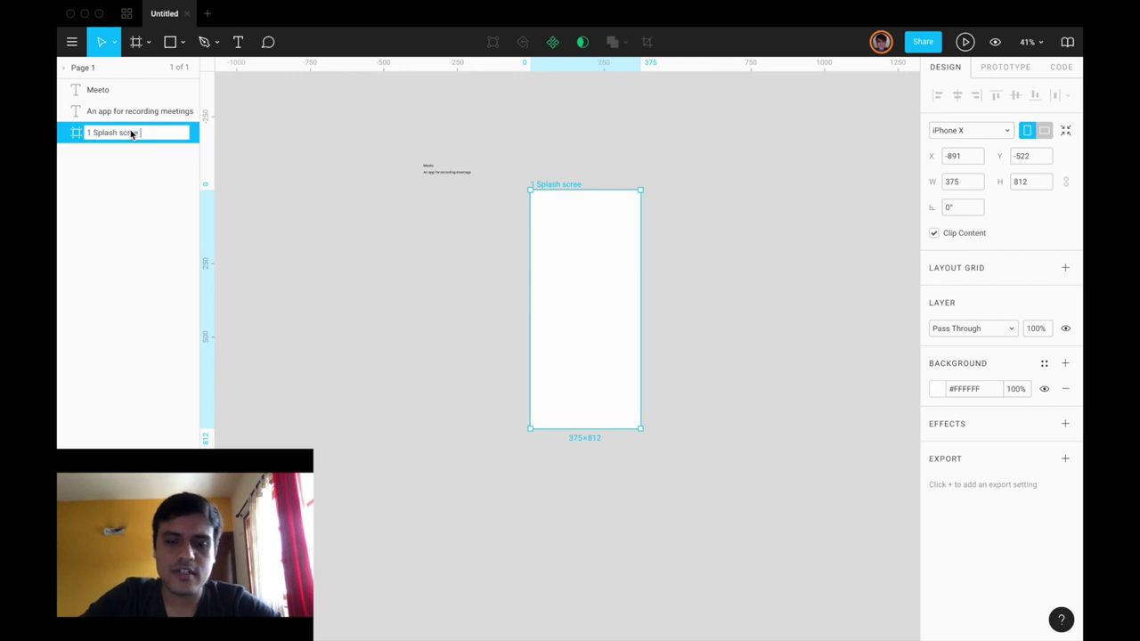
type("en")
key("Return")
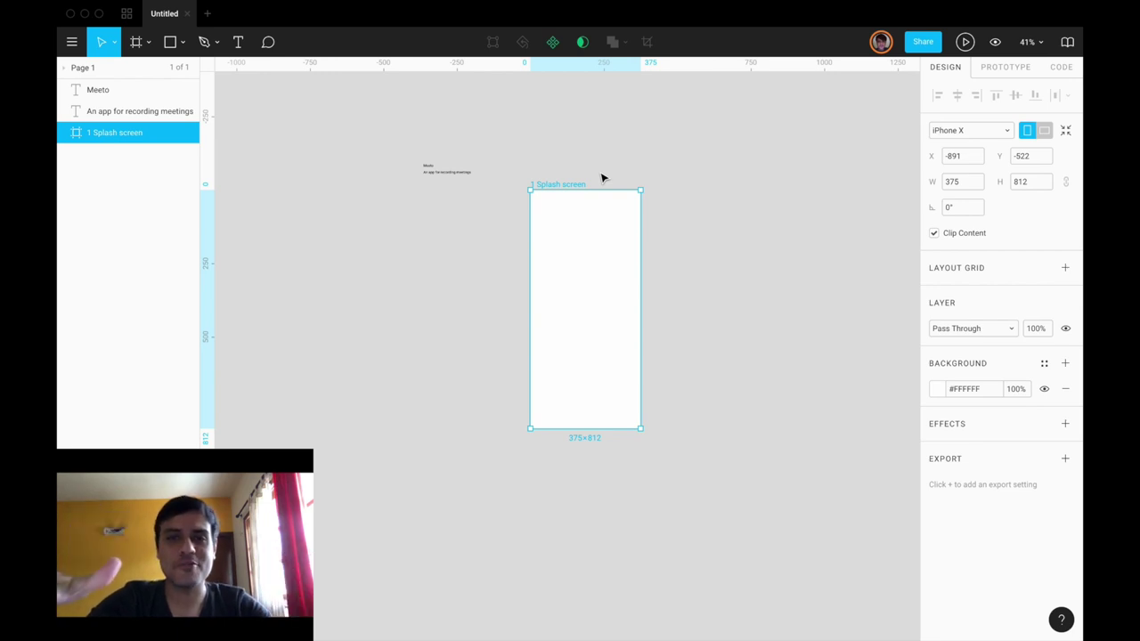
Place a copy of the splash screen frame to its right and rename the copy "2 My meetings".
left_click_drag(572, 186, 689, 184)
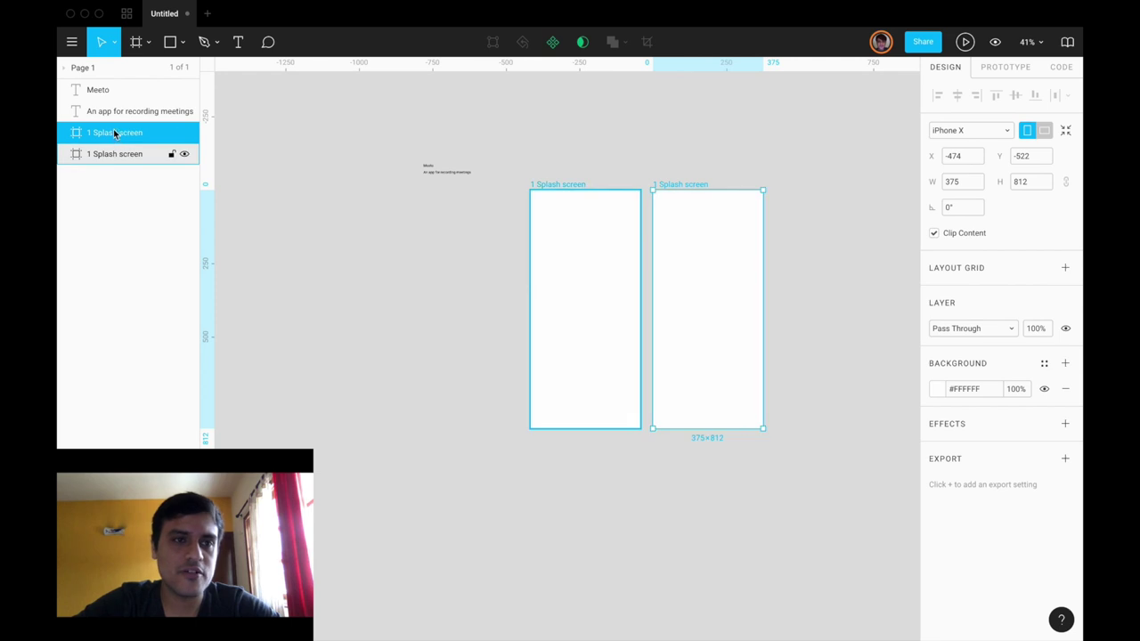
double_click(93, 155)
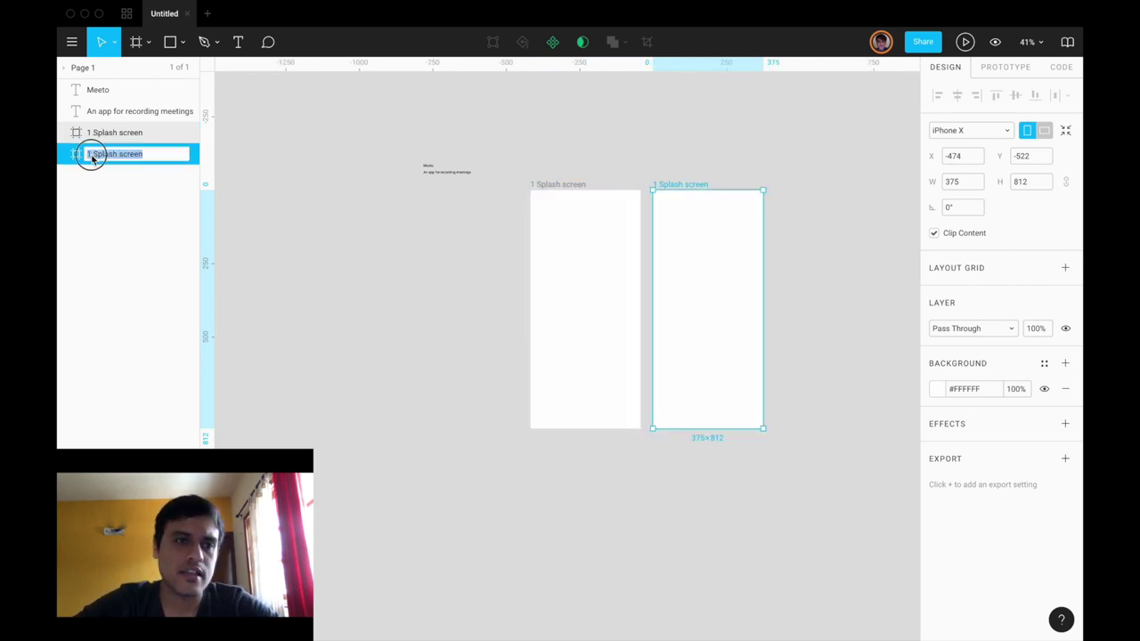
left_click(91, 157)
left_click_drag(92, 159, 176, 155)
type("My meetings")
key("Return")
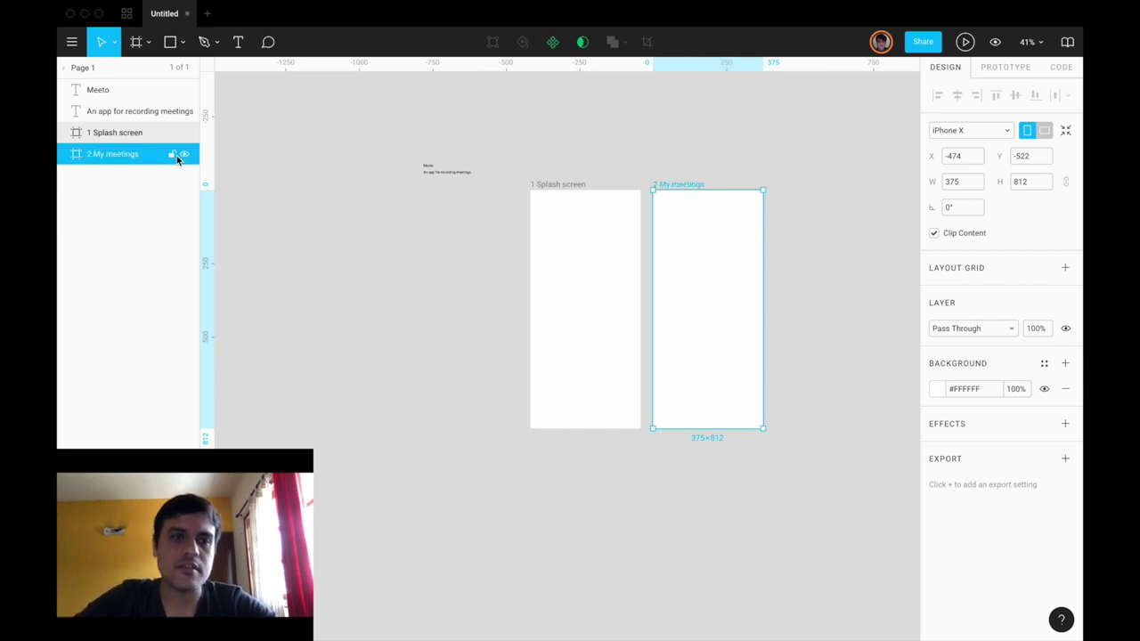
left_click(490, 336)
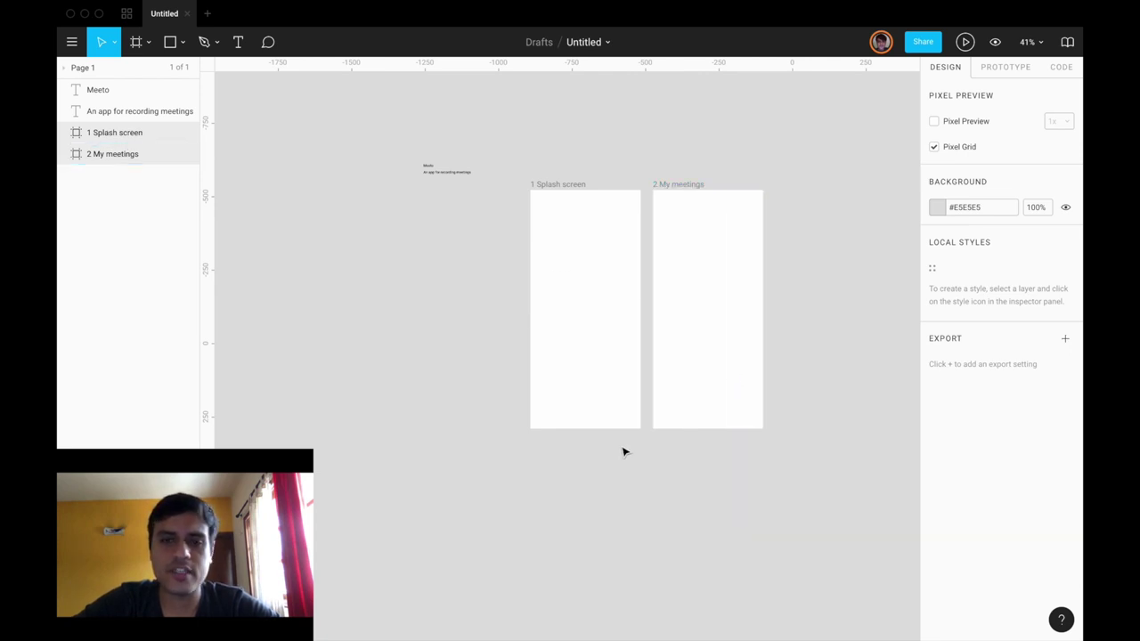
Draw a full-width header rectangle about 375 × 81 at the top of the "2 My meetings" frame.
scroll(624, 451, "up", 5)
scroll(623, 451, "up", 3)
left_click(648, 229)
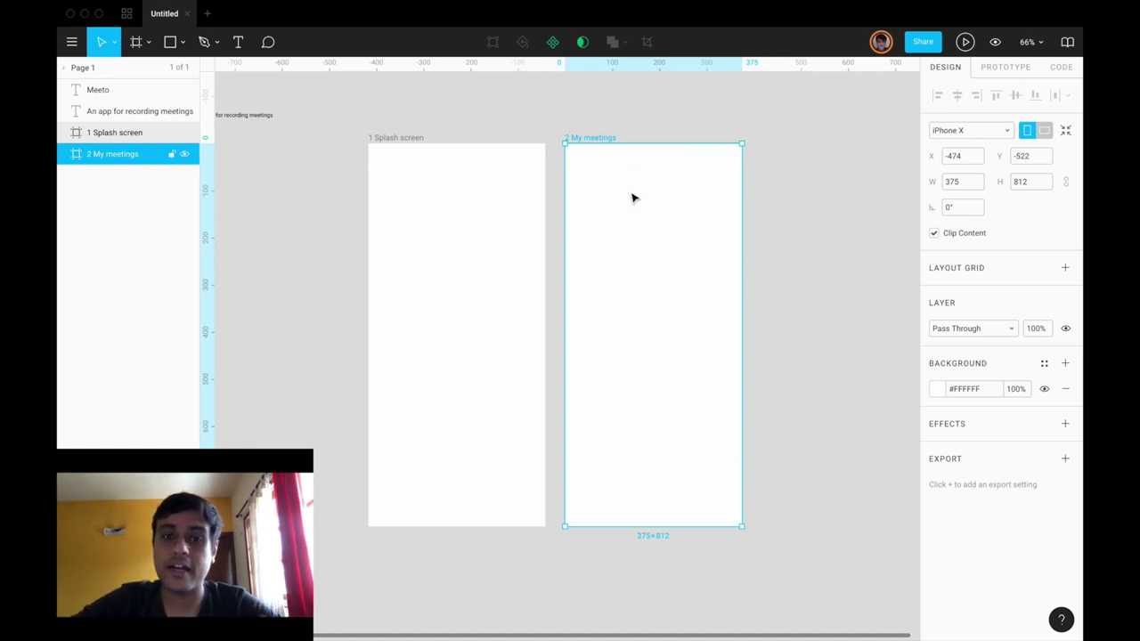
left_click(181, 44)
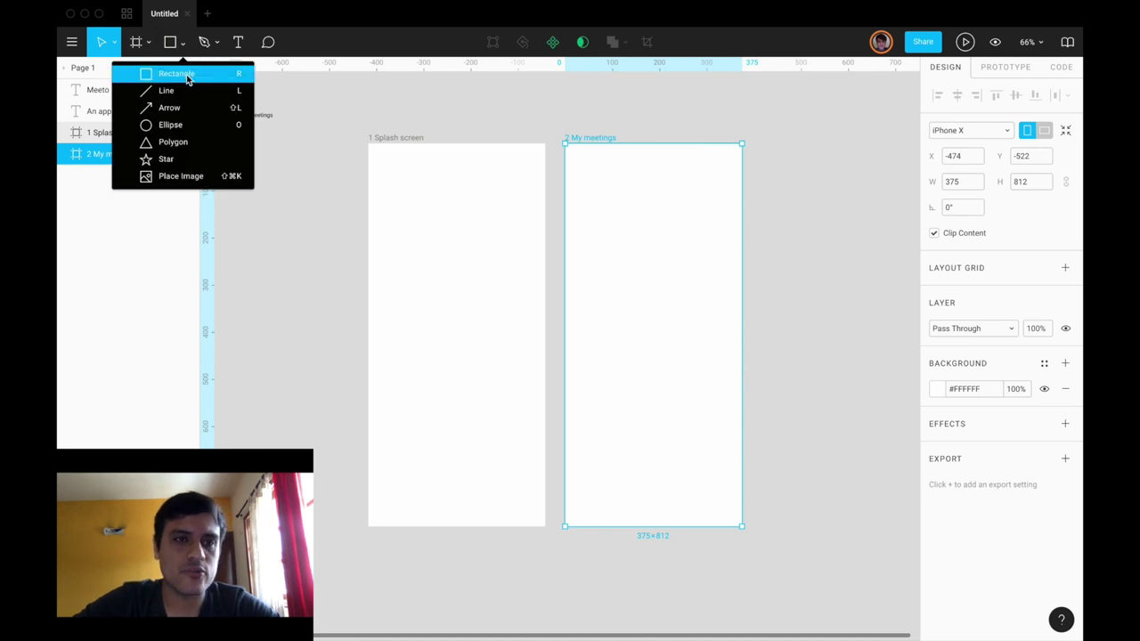
left_click(187, 76)
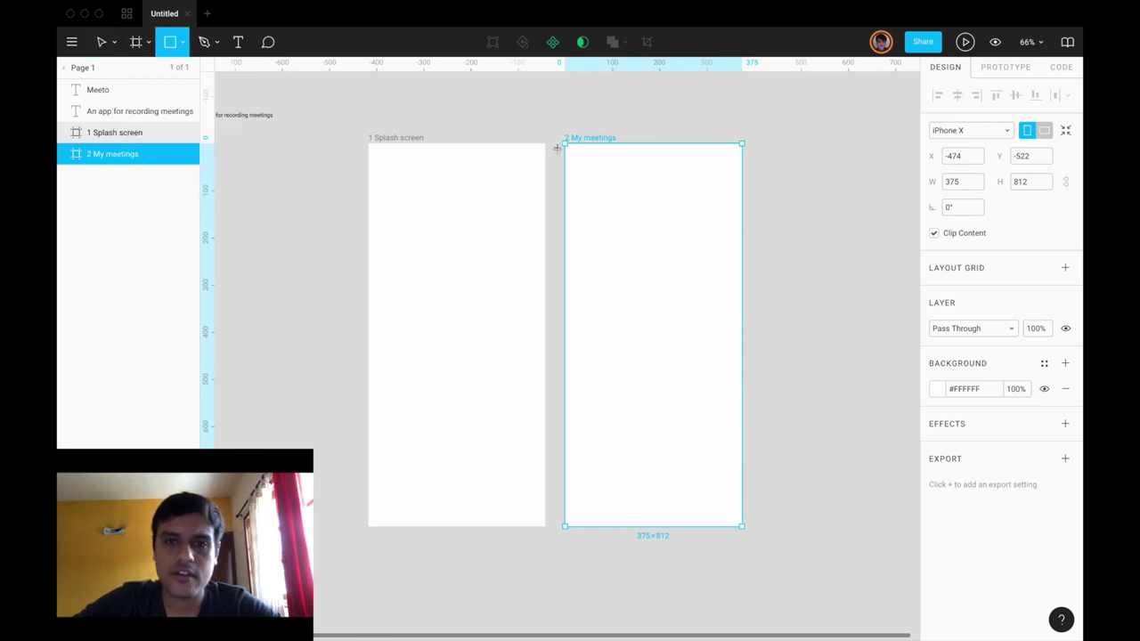
left_click_drag(564, 142, 741, 184)
scroll(680, 202, "up", 5)
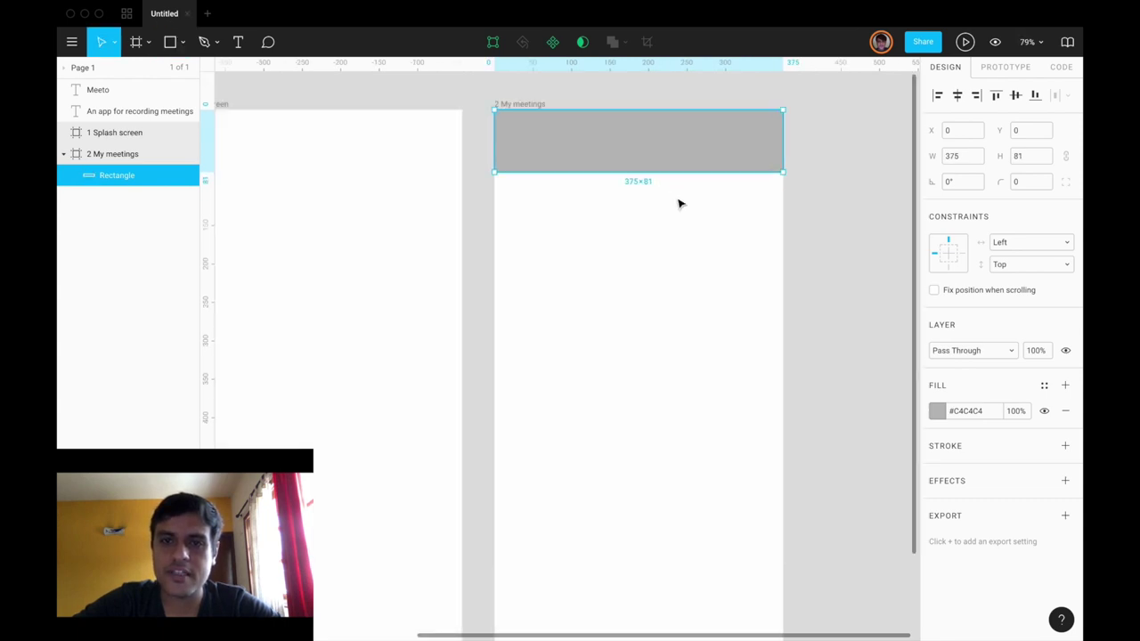
scroll(679, 203, "up", 1)
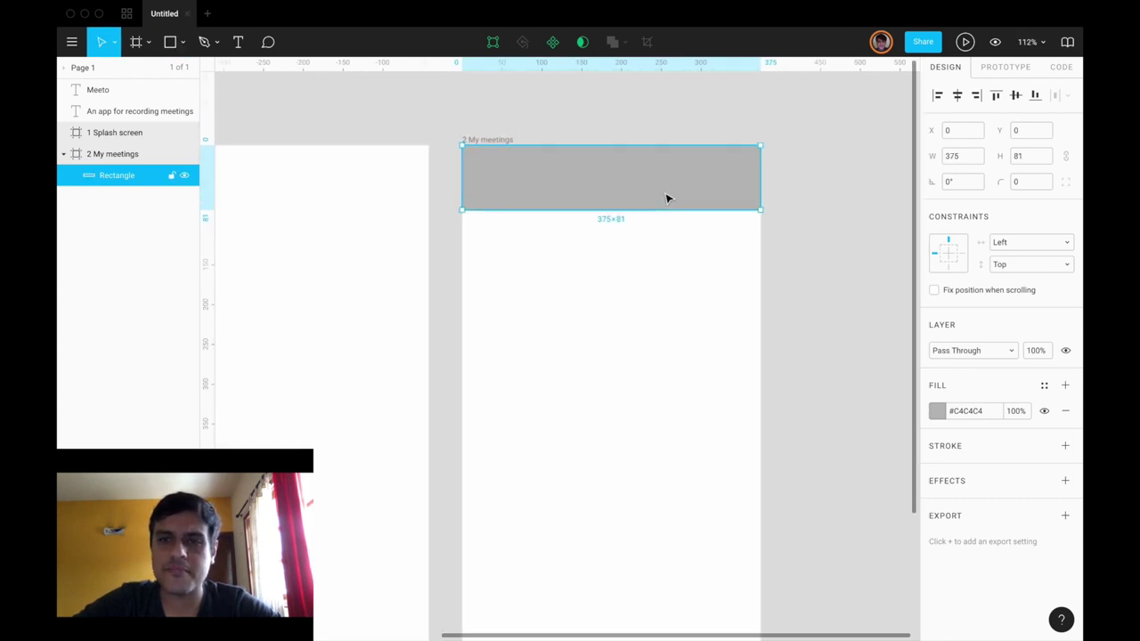
left_click(797, 191)
left_click(703, 187)
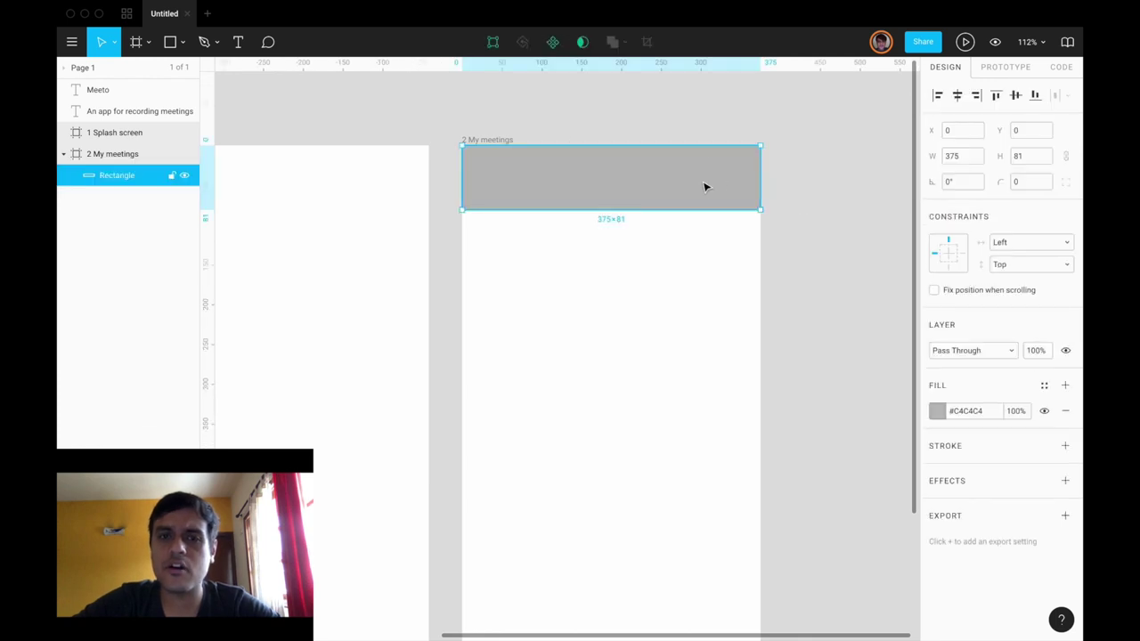
Examine the layer structure by selecting the splash screen frame, the meetings frame and its rectangle in turn.
scroll(731, 234, "down", 5)
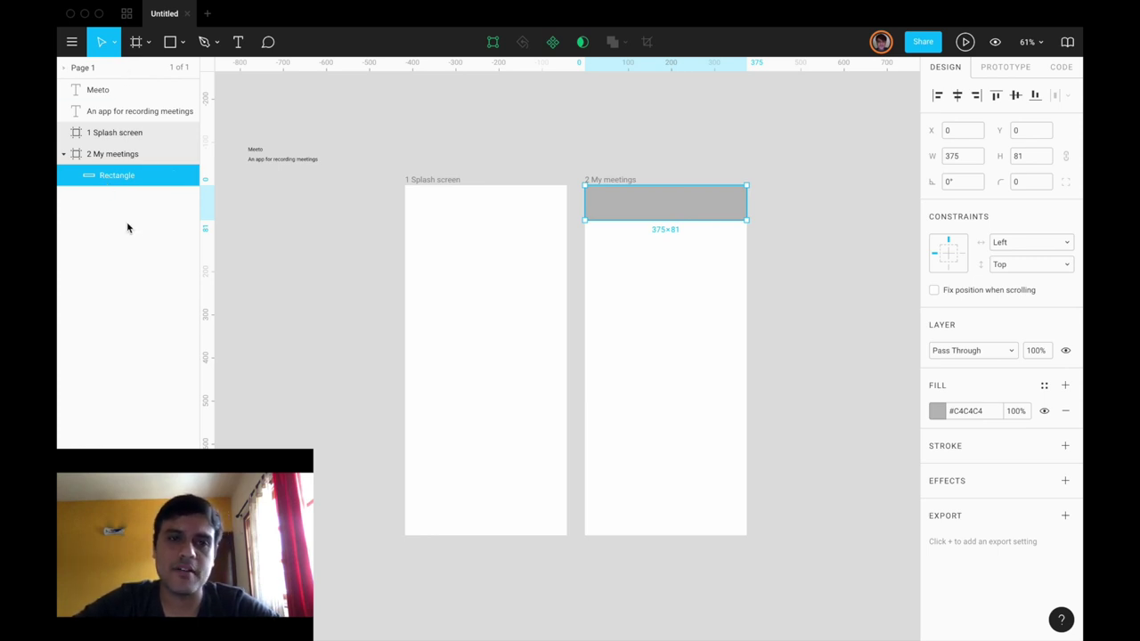
left_click(440, 183)
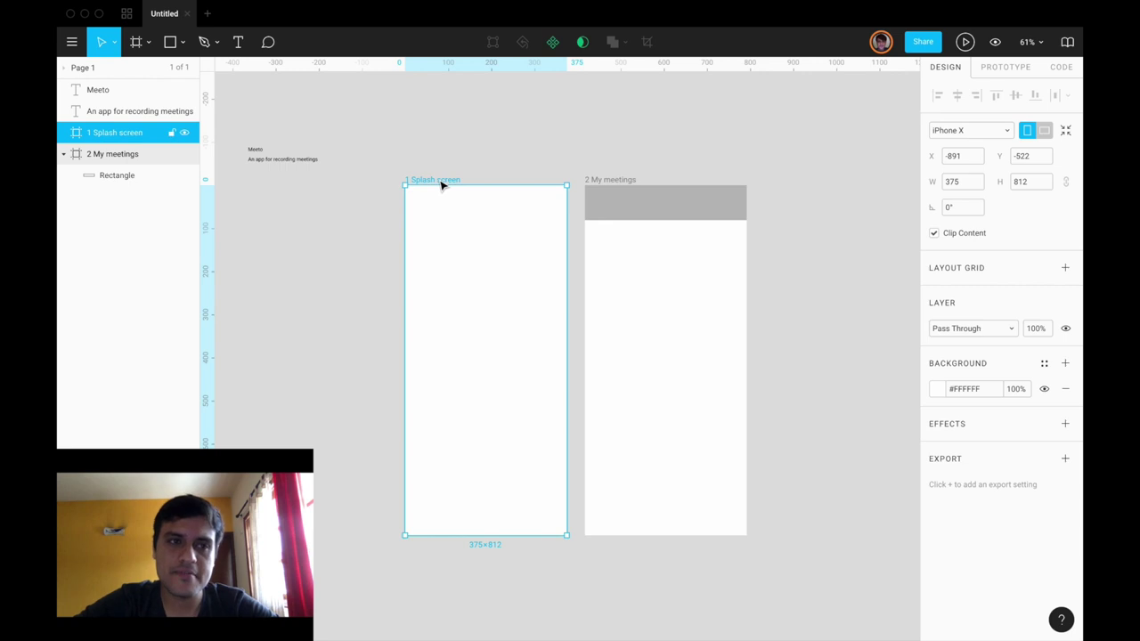
left_click(89, 155)
left_click(104, 175)
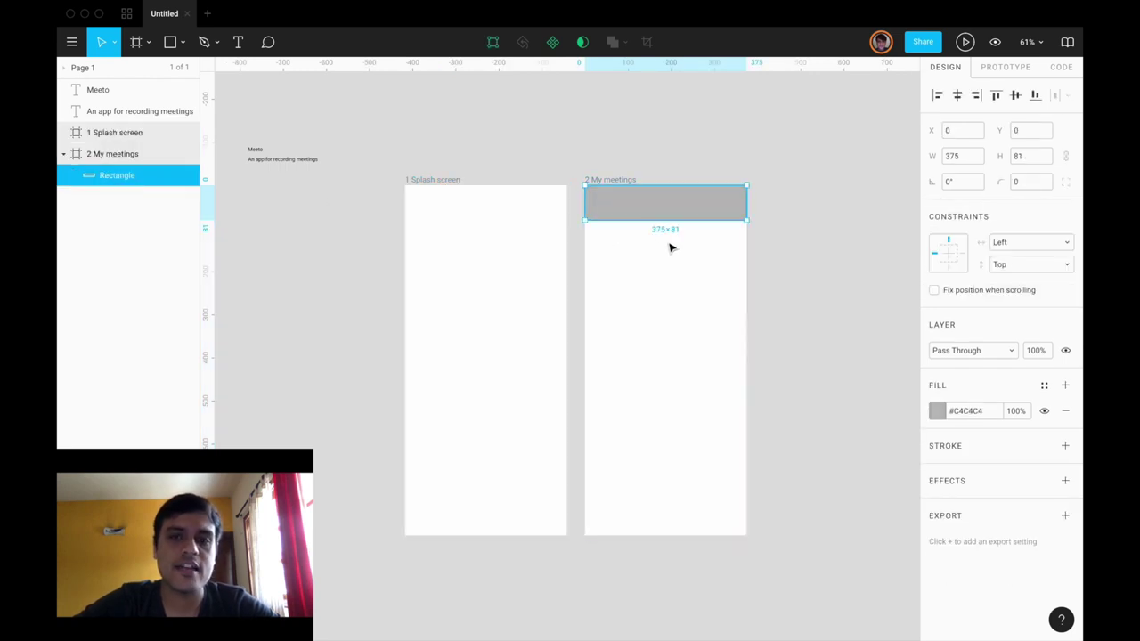
Add the text "Meeto" to the header rectangle and center it horizontally and vertically.
key("t")
left_click(646, 206)
type("Meeto")
left_click(674, 244)
left_click_drag(647, 202, 666, 206)
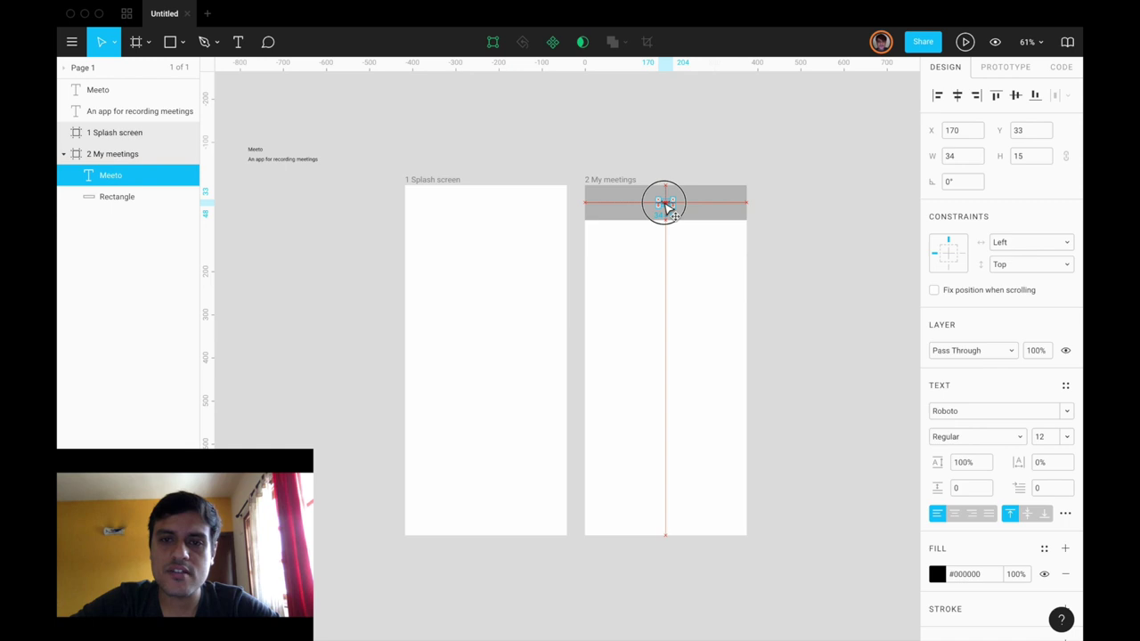
left_click_drag(665, 203, 671, 202)
scroll(666, 207, "up", 5)
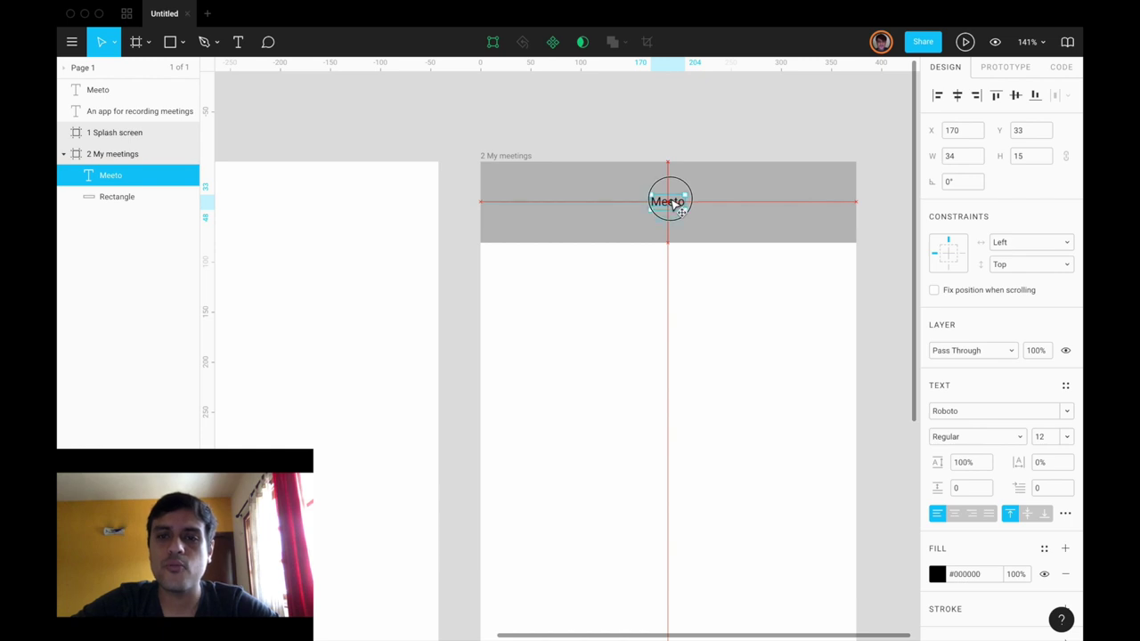
left_click_drag(673, 203, 672, 202)
scroll(673, 202, "down", 5)
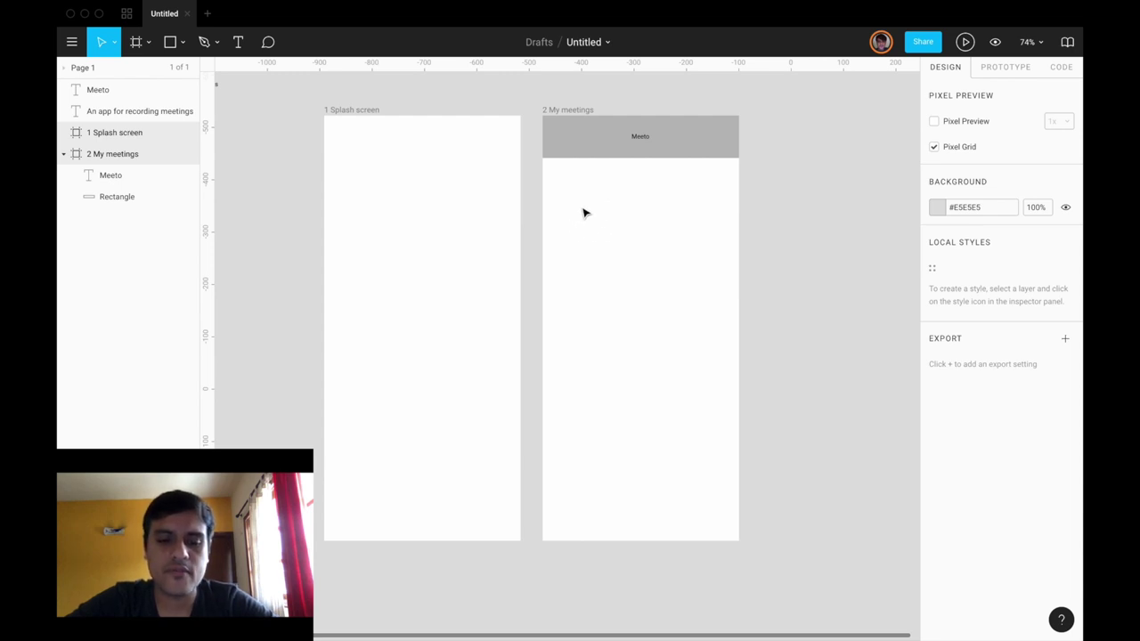
Draw a circle about 48 × 48 below the header near the frame's left edge and add the text "Design Review Monday" beside it.
key("o")
left_click_drag(548, 193, 575, 216)
key("t")
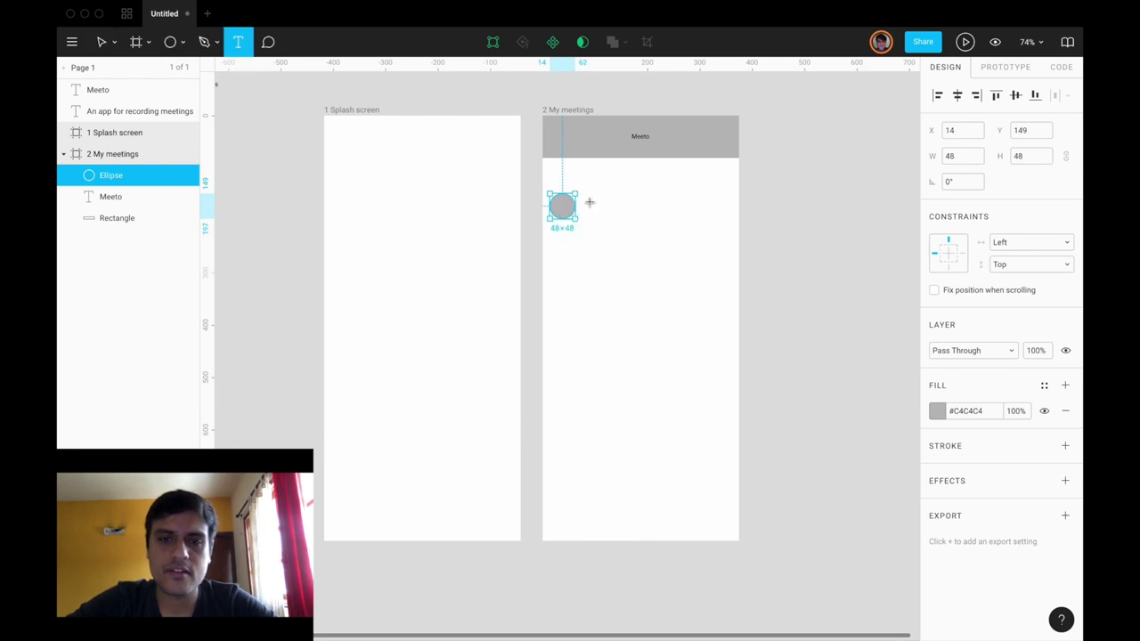
left_click(585, 203)
type("Designre")
type(" Review Monday")
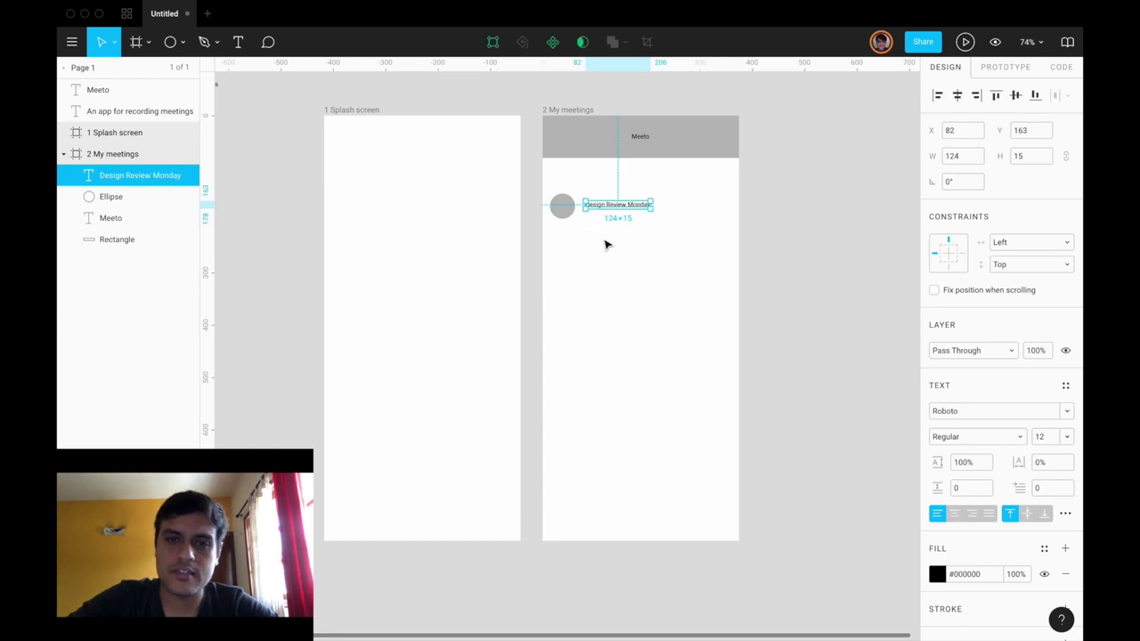
left_click(605, 241)
Duplicate the "Design Review Monday" text directly below the original, keeping their left edges aligned.
scroll(605, 242, "up", 5)
left_click(614, 176)
left_click_drag(614, 176, 618, 199)
scroll(614, 192, "up", 5)
scroll(614, 192, "down", 5)
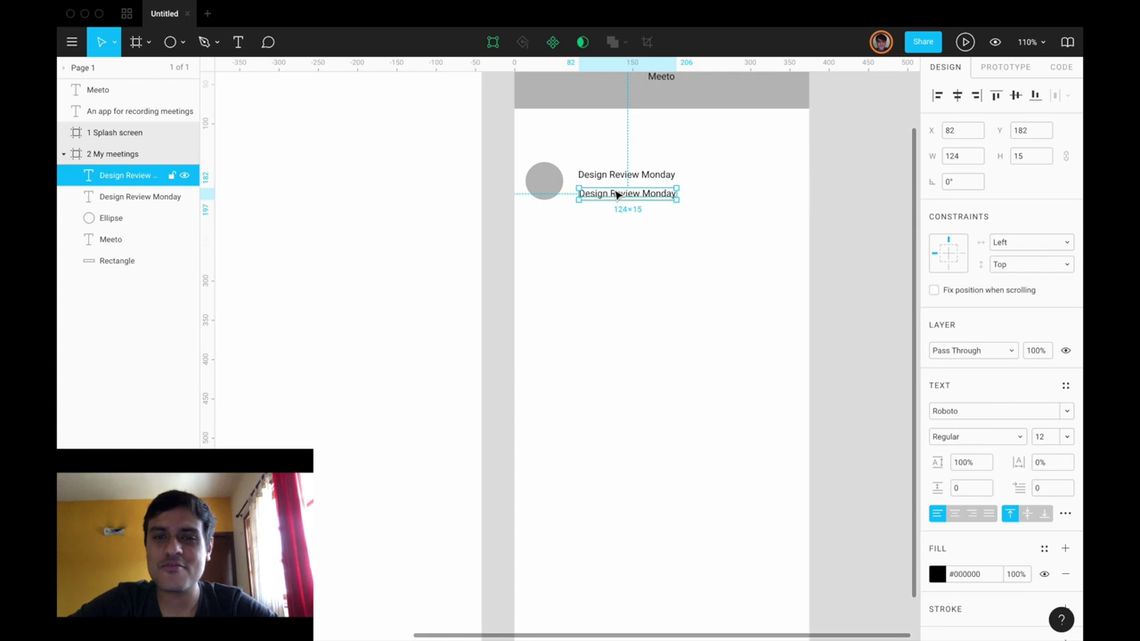
Replace the lower "Design Review Monday" text beside the circle with "yesterday".
scroll(618, 197, "down", 3)
scroll(618, 195, "up", 2)
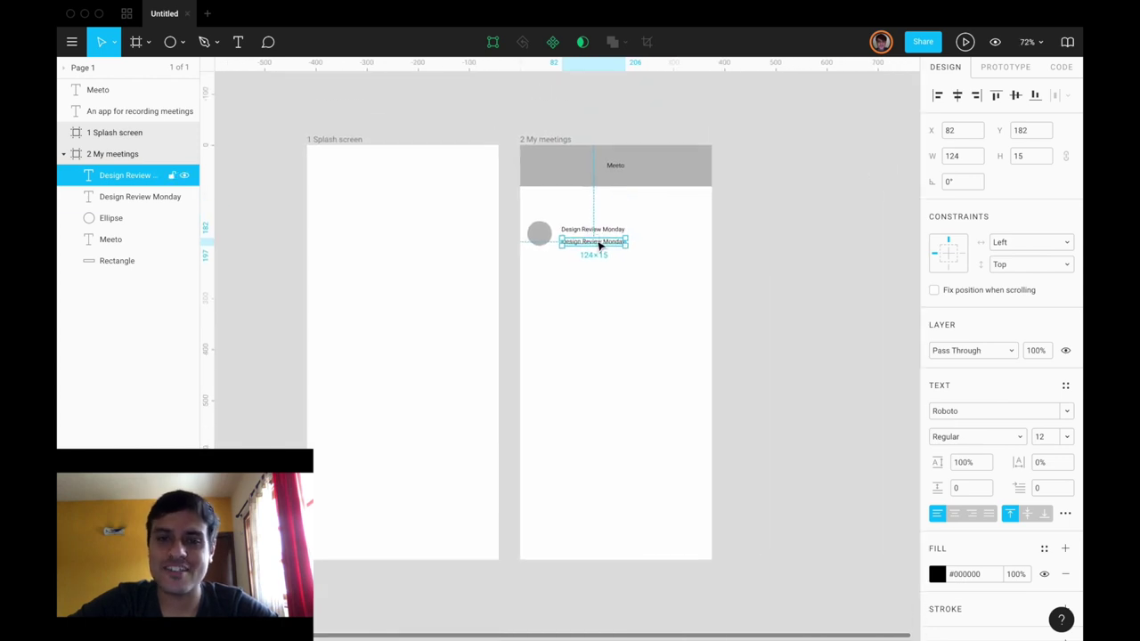
double_click(600, 245)
type("yest")
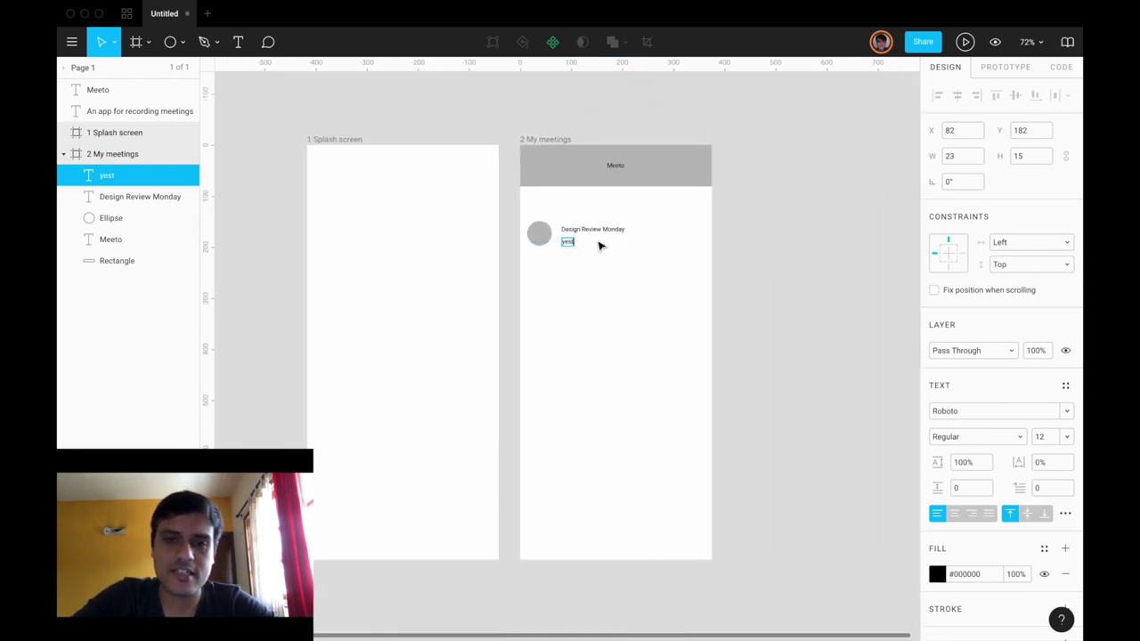
type("erday")
left_click(600, 261)
Try duplicating the "yesterday" text beside the original twice, deleting each copy.
scroll(587, 254, "up", 1)
left_click_drag(582, 251, 620, 256)
scroll(620, 255, "up", 5)
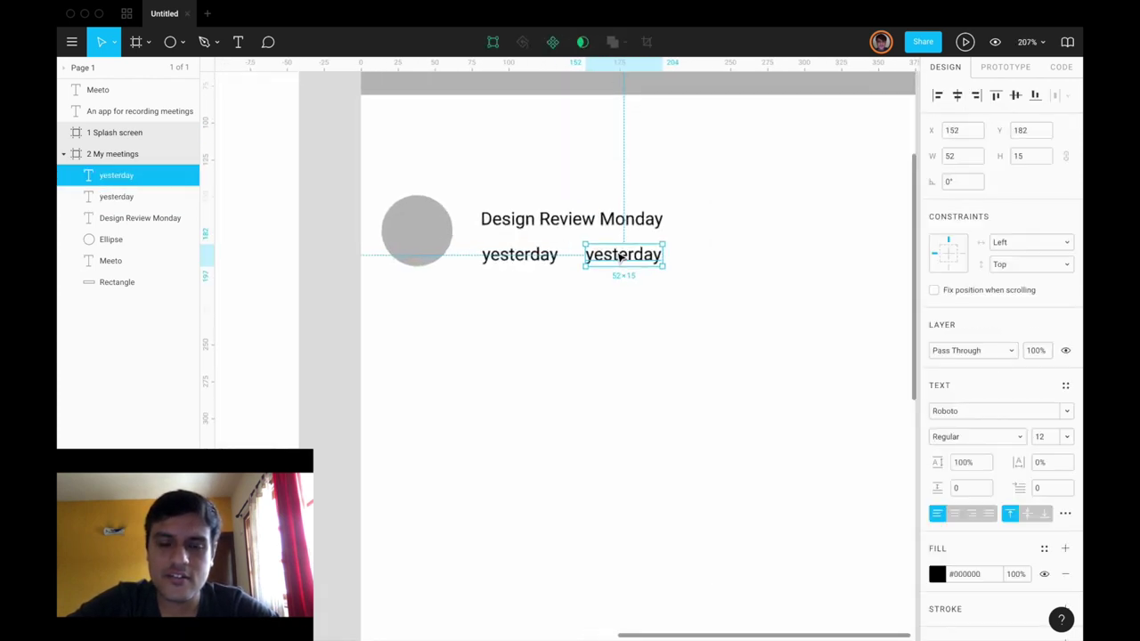
key("Delete")
left_click(521, 256)
left_click(502, 305)
left_click(521, 254)
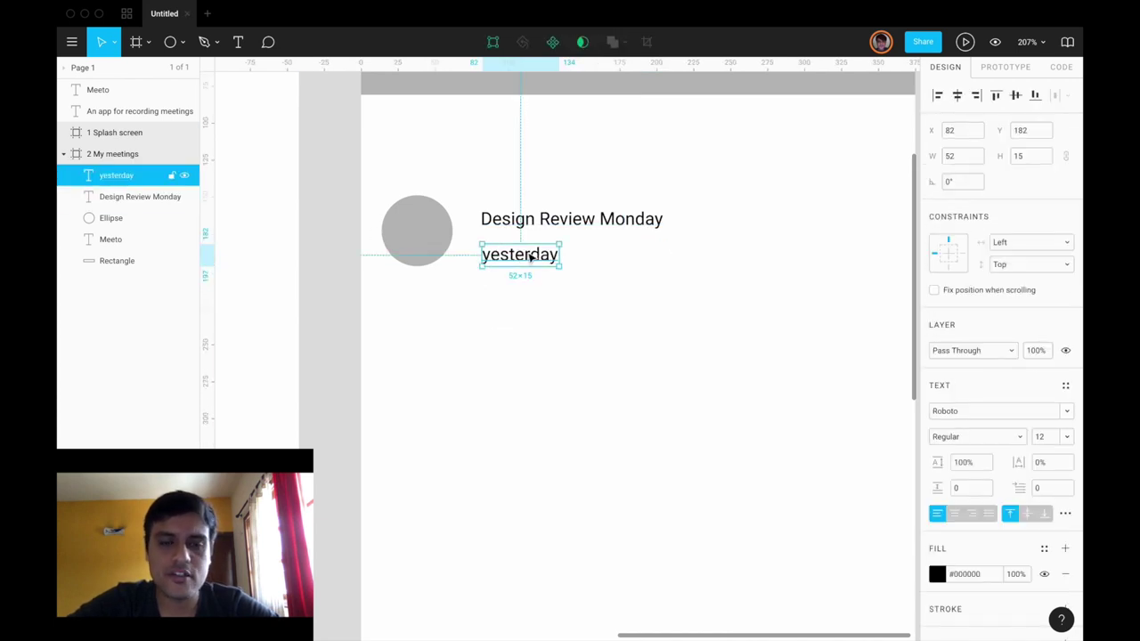
left_click_drag(521, 256, 618, 257)
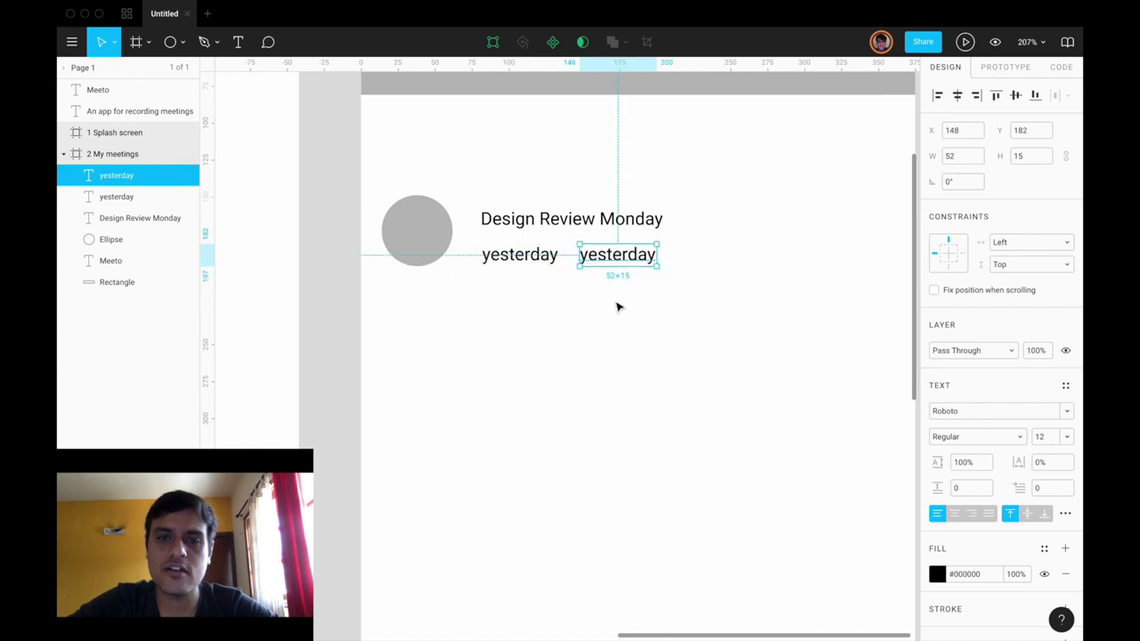
left_click(615, 306)
scroll(615, 306, "down", 5)
left_click(615, 286)
key("Delete")
Duplicate the "yesterday" text on the same line, ending it flush with the right edge of "Design Review Monday".
left_click(585, 284)
key("ctrl+d")
left_click_drag(586, 288, 625, 287)
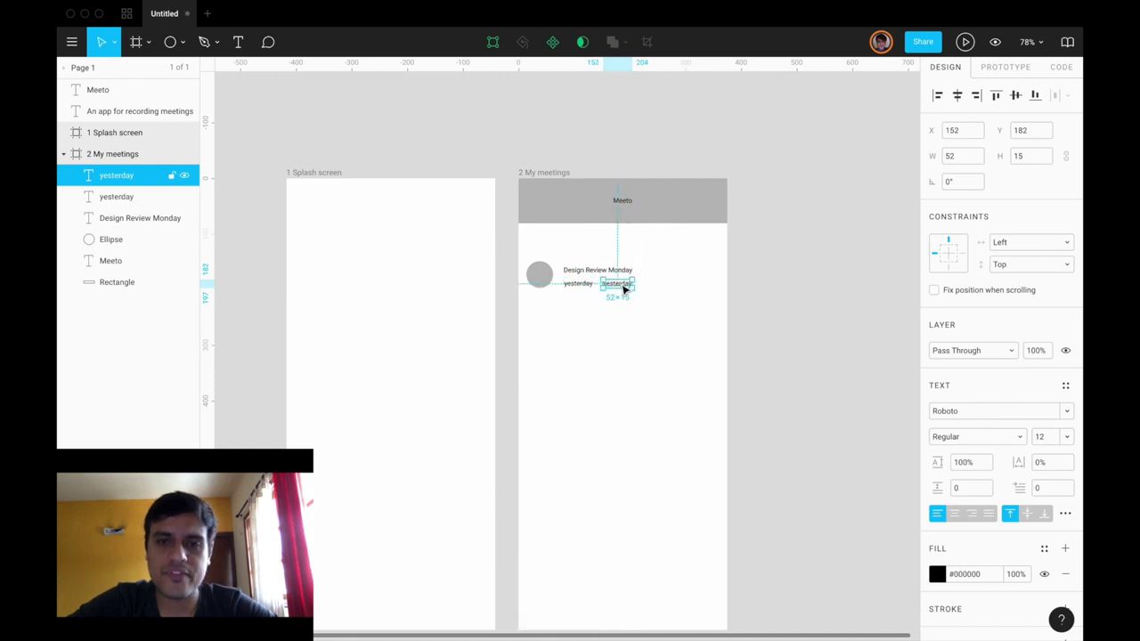
scroll(624, 288, "up", 3)
scroll(624, 288, "down", 3)
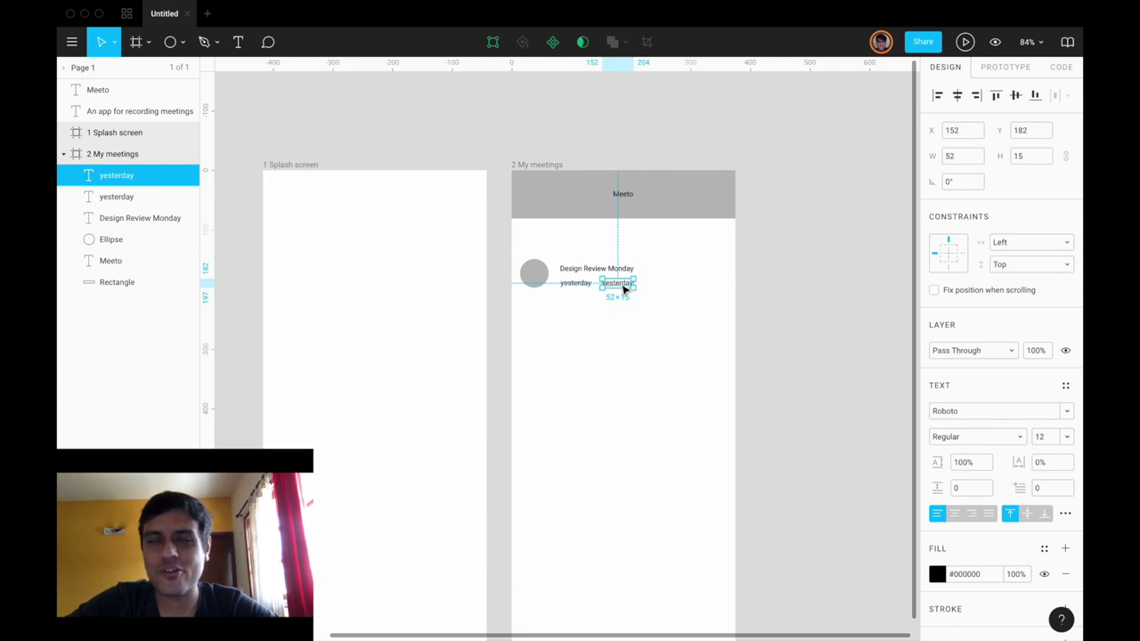
scroll(625, 287, "up", 3)
Examine the keyboard shortcuts reference category by category, from the essentials through to Components, and close it.
left_click(1060, 618)
left_click(1006, 473)
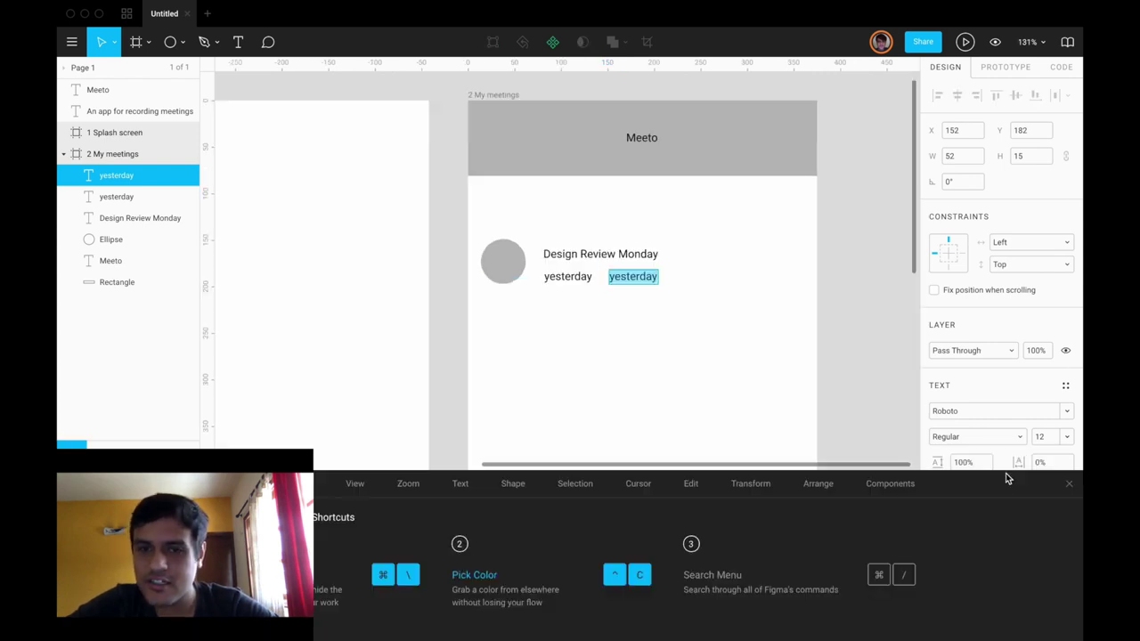
left_click(302, 484)
left_click(355, 483)
left_click(408, 483)
left_click(458, 483)
left_click(524, 483)
left_click(574, 484)
left_click(637, 484)
left_click(691, 483)
left_click(751, 484)
left_click(817, 483)
left_click(890, 484)
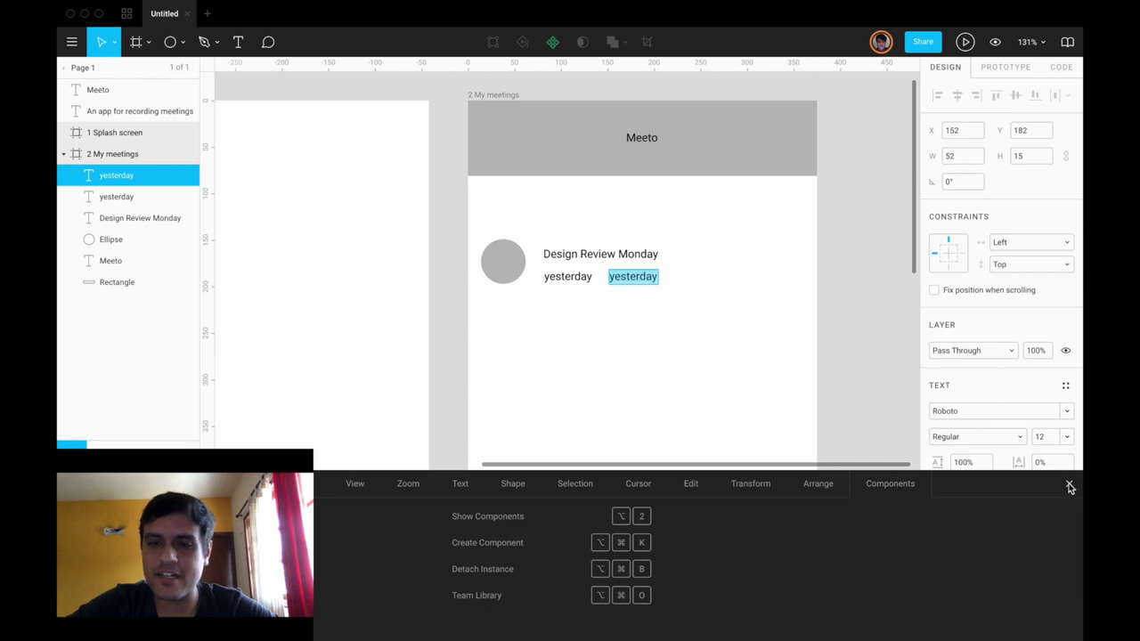
left_click(1069, 486)
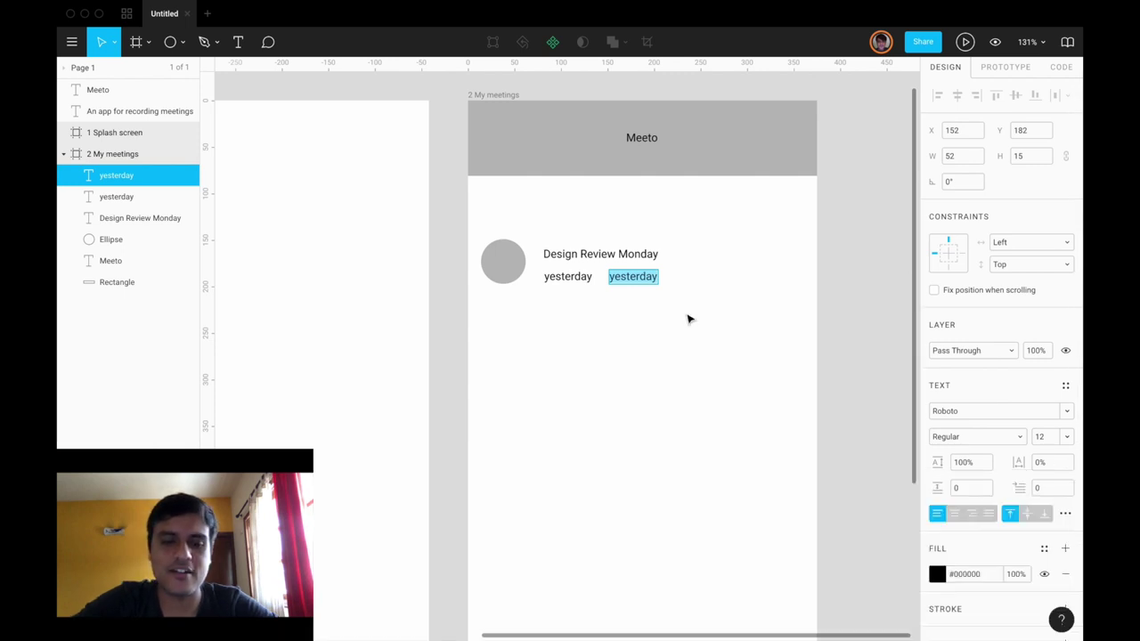
Replace the second "yesterday" text on the meetings frame with "24:12".
left_click(538, 334)
scroll(537, 332, "down", 5)
scroll(546, 325, "left", 4)
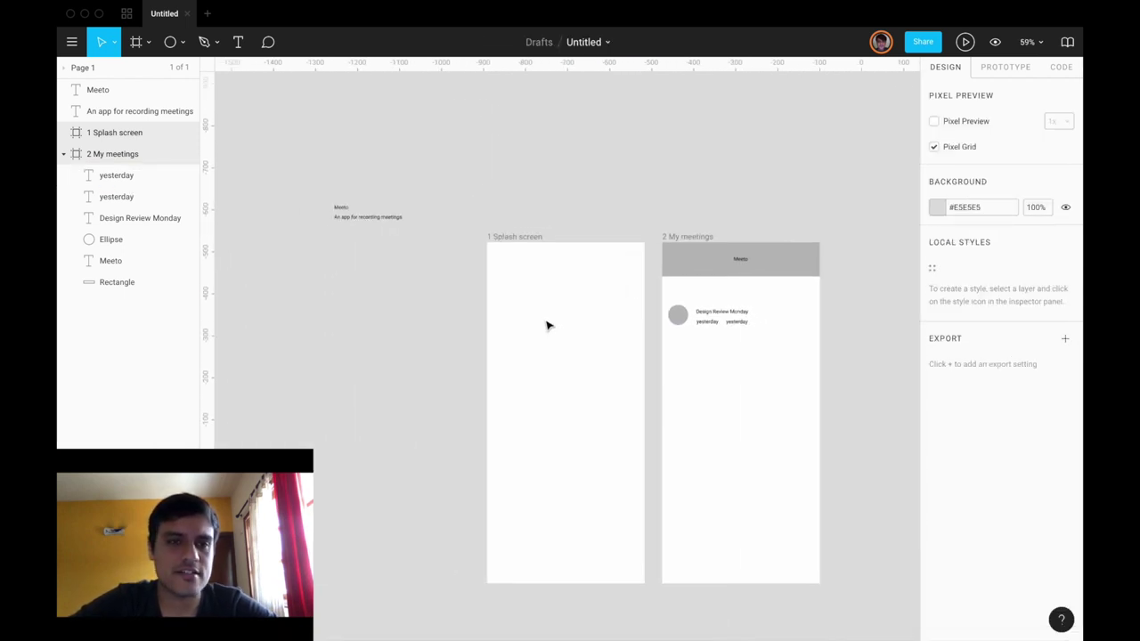
left_click(368, 217)
scroll(632, 332, "up", 5)
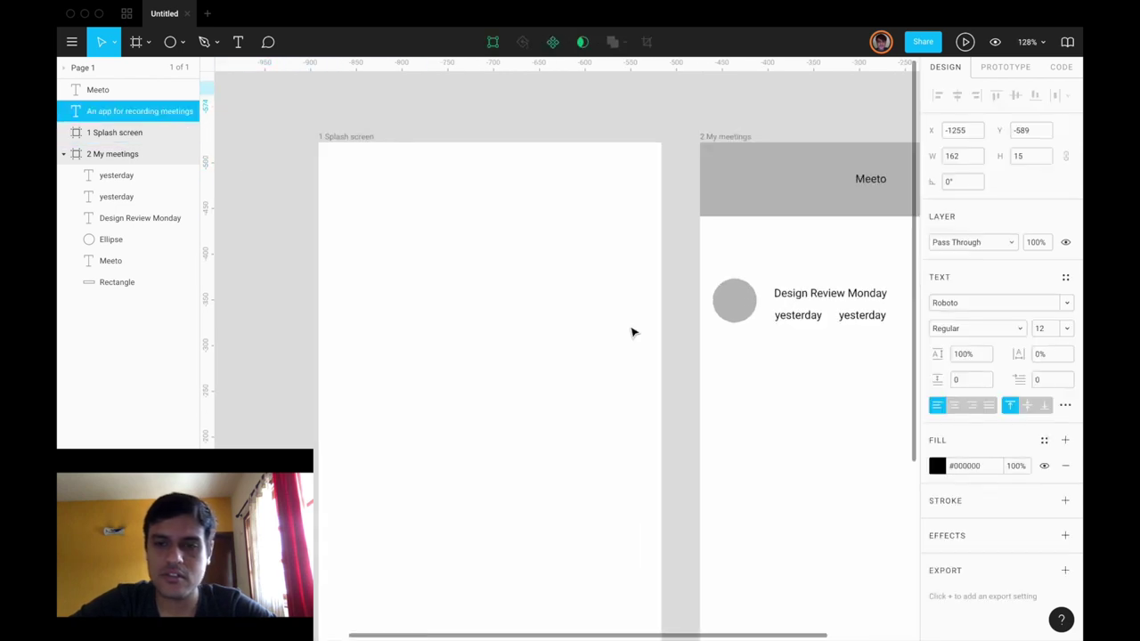
scroll(649, 323, "right", 4)
left_click(674, 292)
double_click(673, 291)
type("24:12")
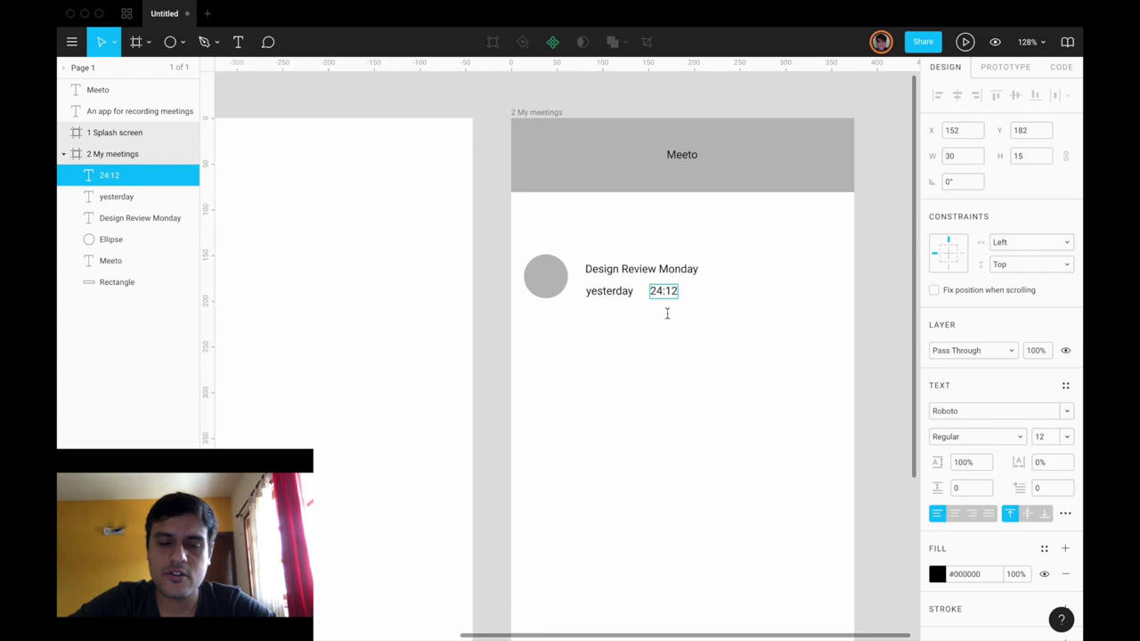
left_click(666, 324)
Group the circle with its three meeting texts and check which layers the group contains.
scroll(666, 324, "down", 5)
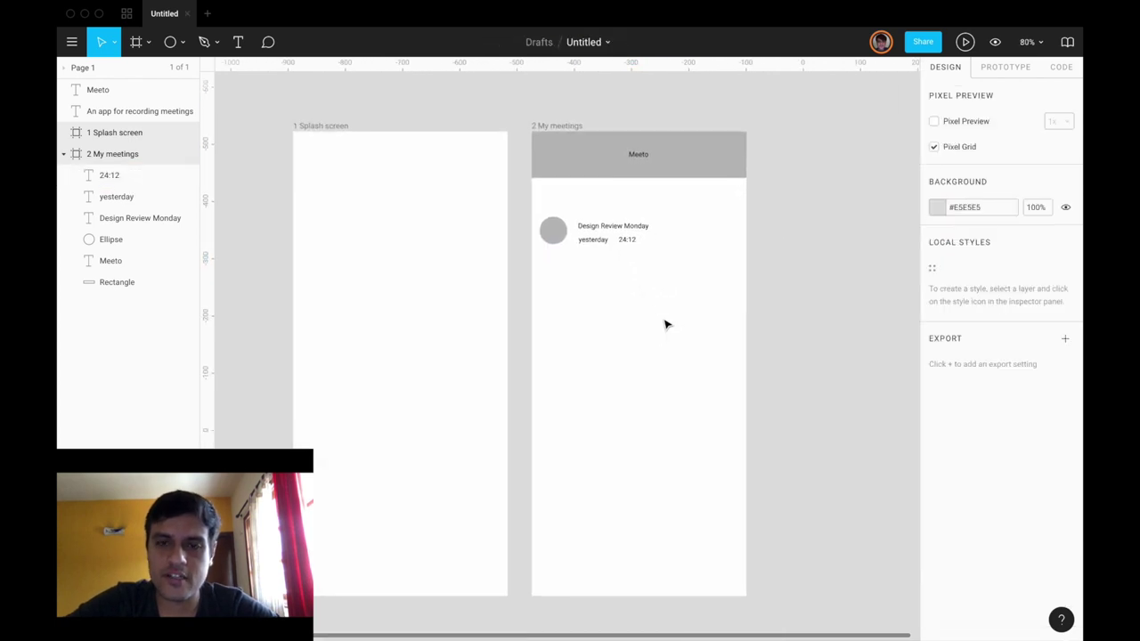
left_click(548, 204)
left_click_drag(544, 198, 647, 257)
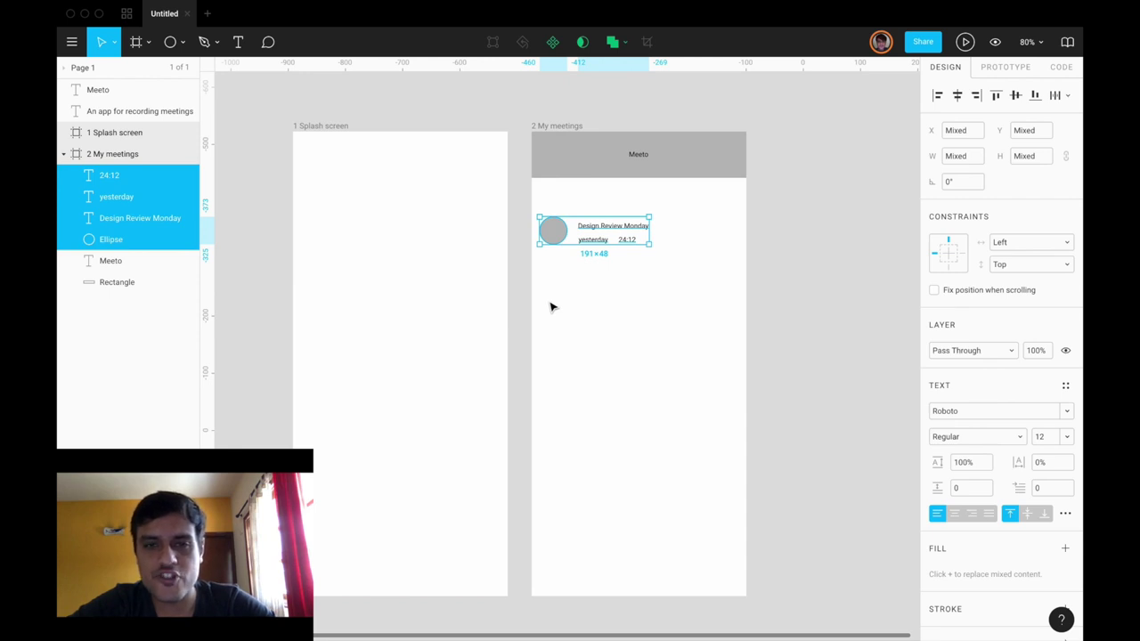
key("super+g")
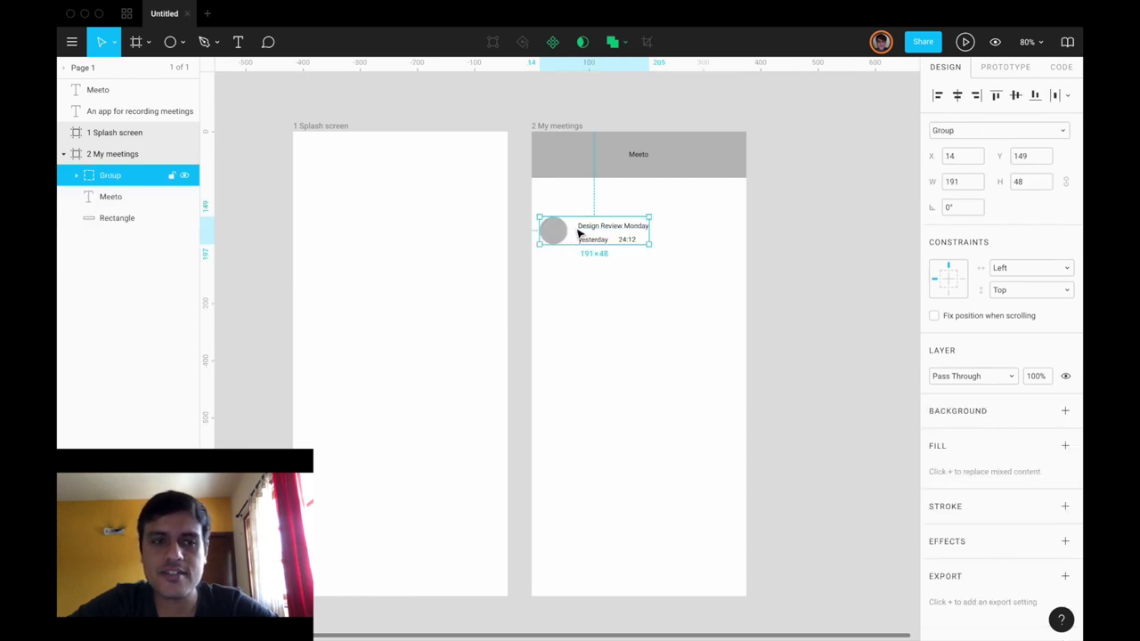
left_click(76, 176)
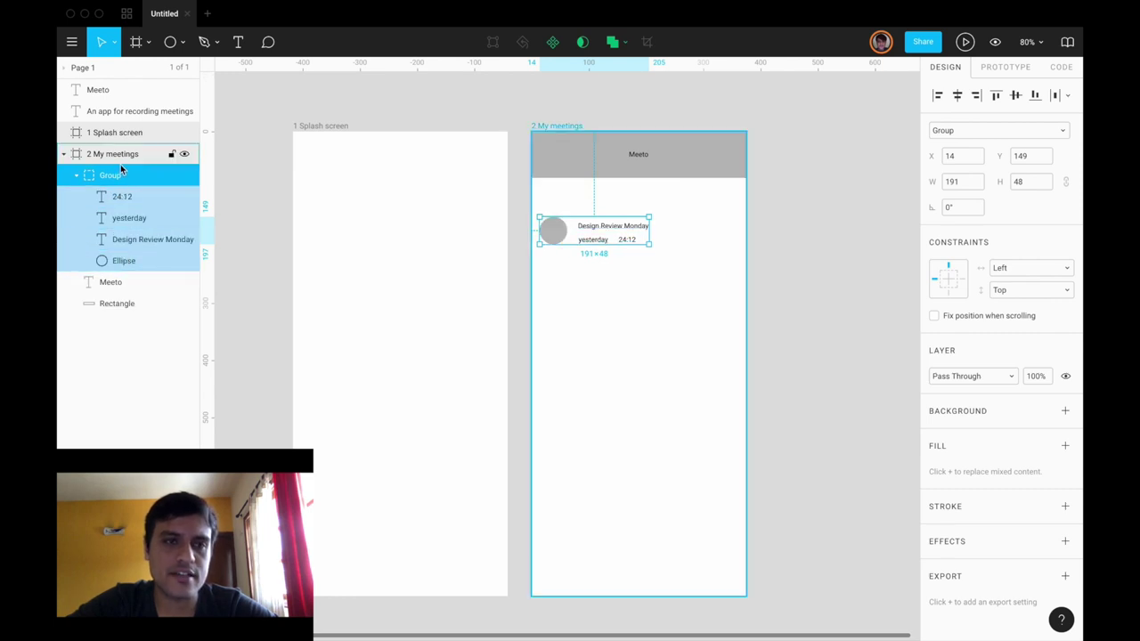
left_click(75, 176)
Duplicate the meeting group twice below the original with even spacing and move all three rows up closer to the header.
left_click_drag(564, 232, 564, 274)
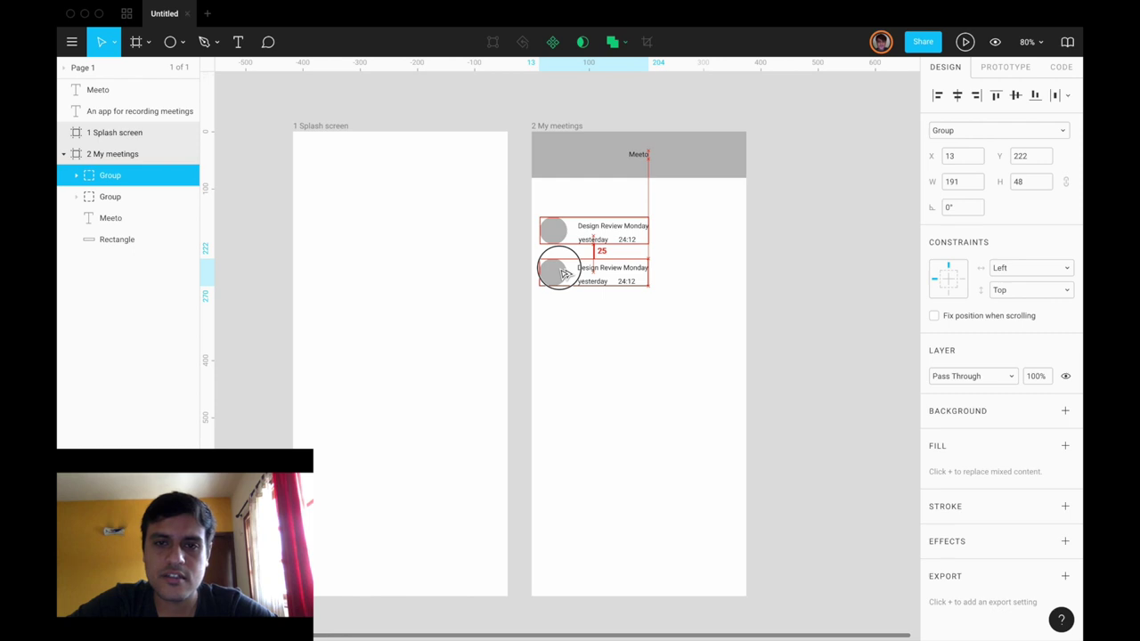
left_click_drag(563, 274, 565, 318)
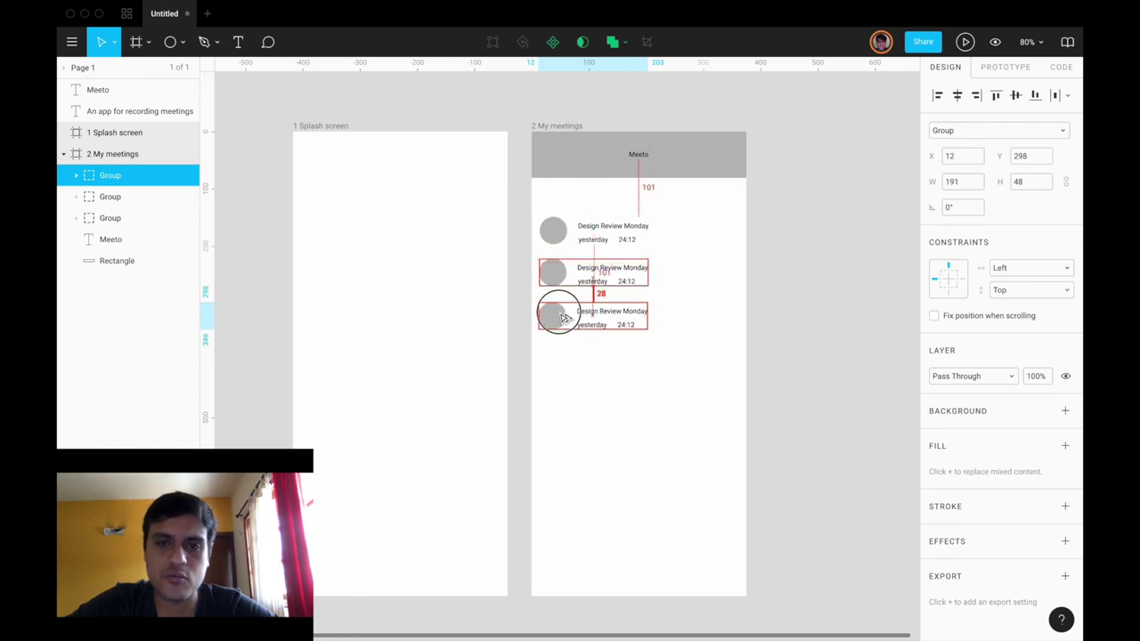
left_click(590, 377)
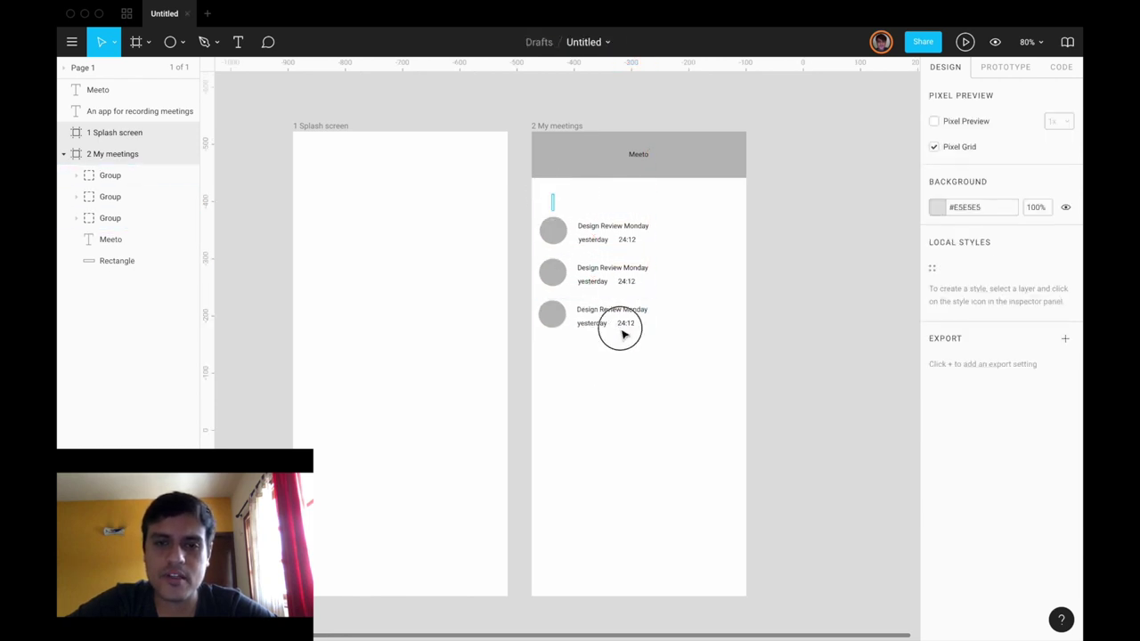
left_click_drag(624, 333, 638, 354)
left_click_drag(618, 310, 617, 282)
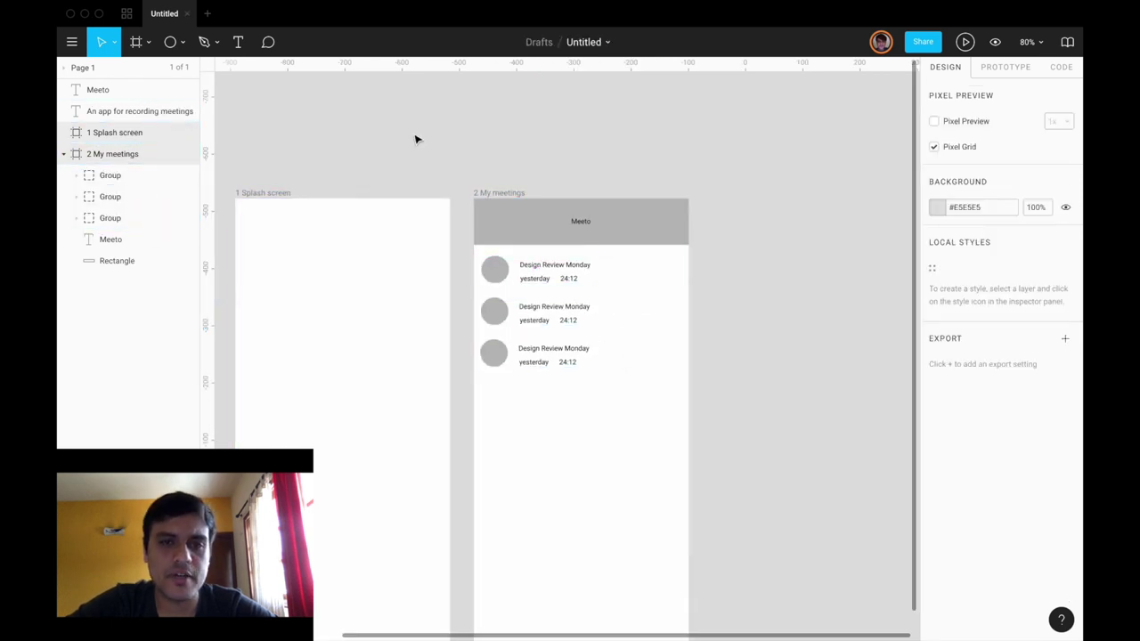
Delete the "1 Splash screen" frame.
left_click(276, 193)
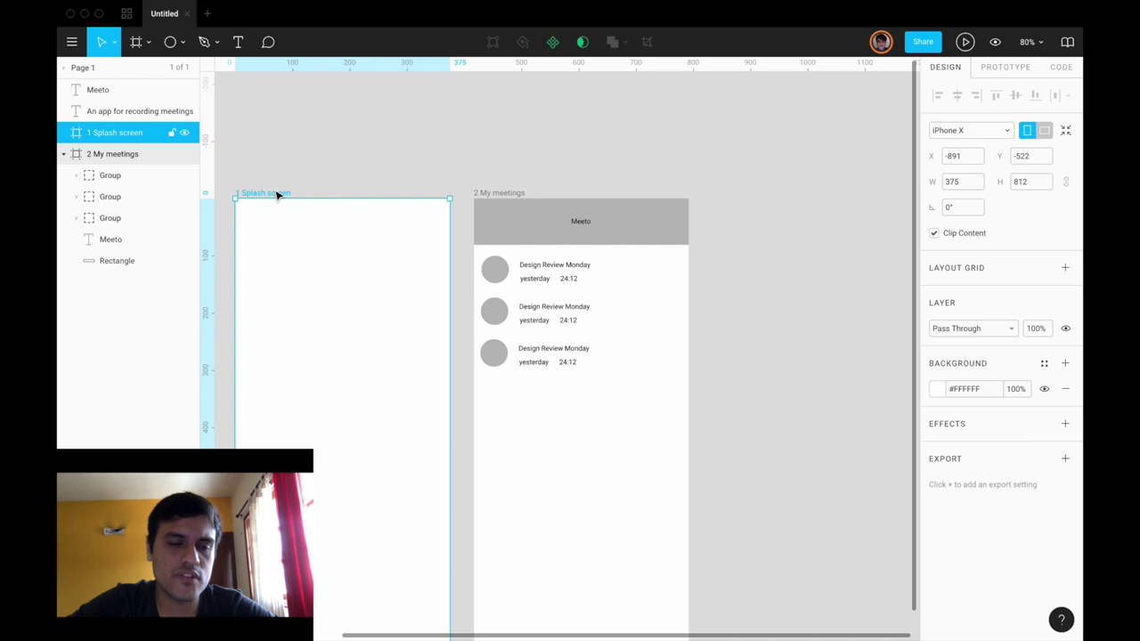
scroll(276, 193, "down", 5)
scroll(276, 194, "up", 2)
key("Delete")
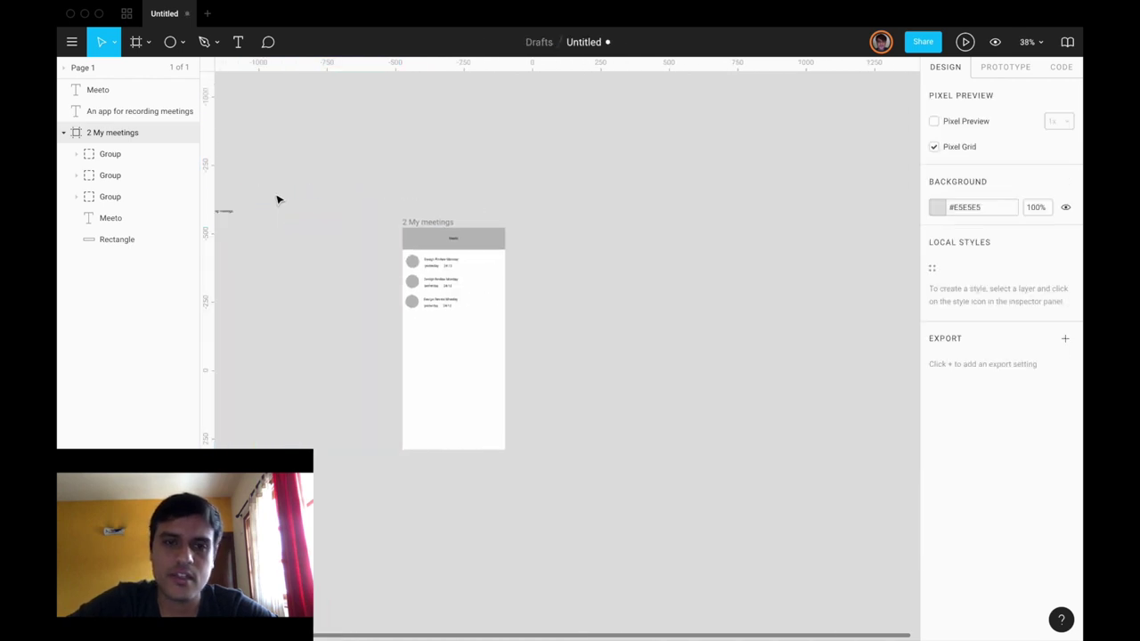
scroll(415, 344, "up", 5)
left_click(496, 238)
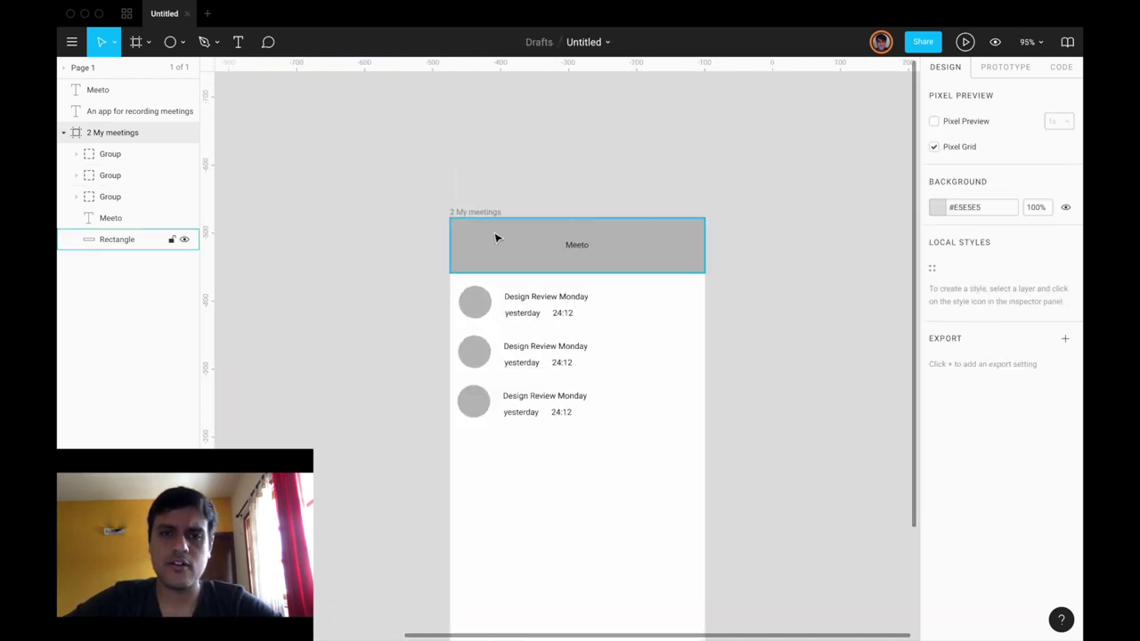
left_click(475, 215)
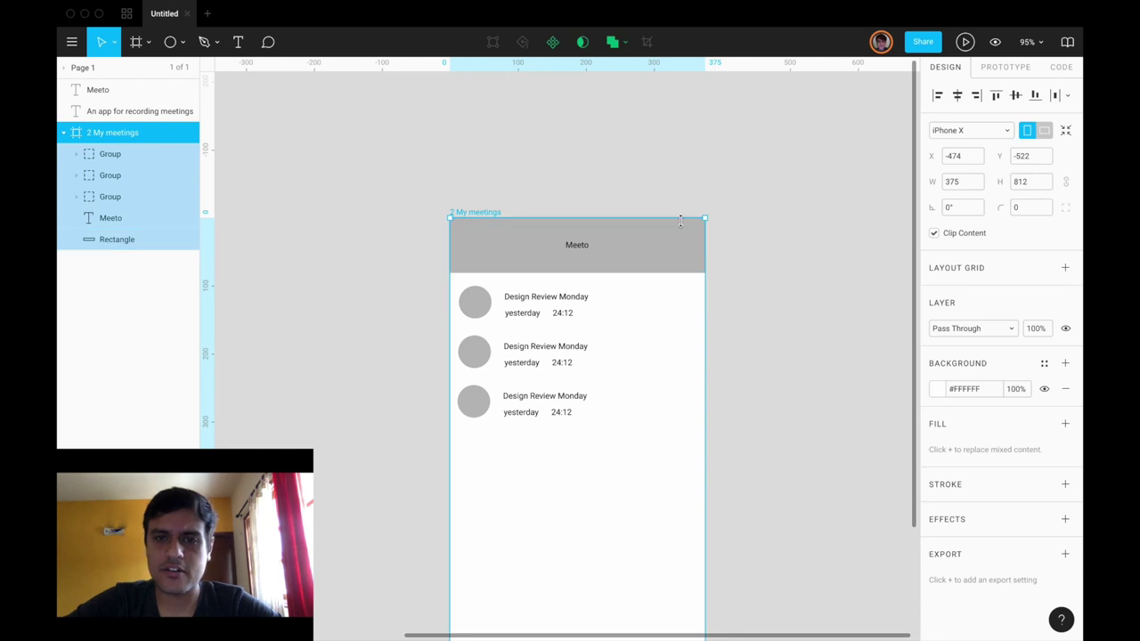
left_click(382, 166)
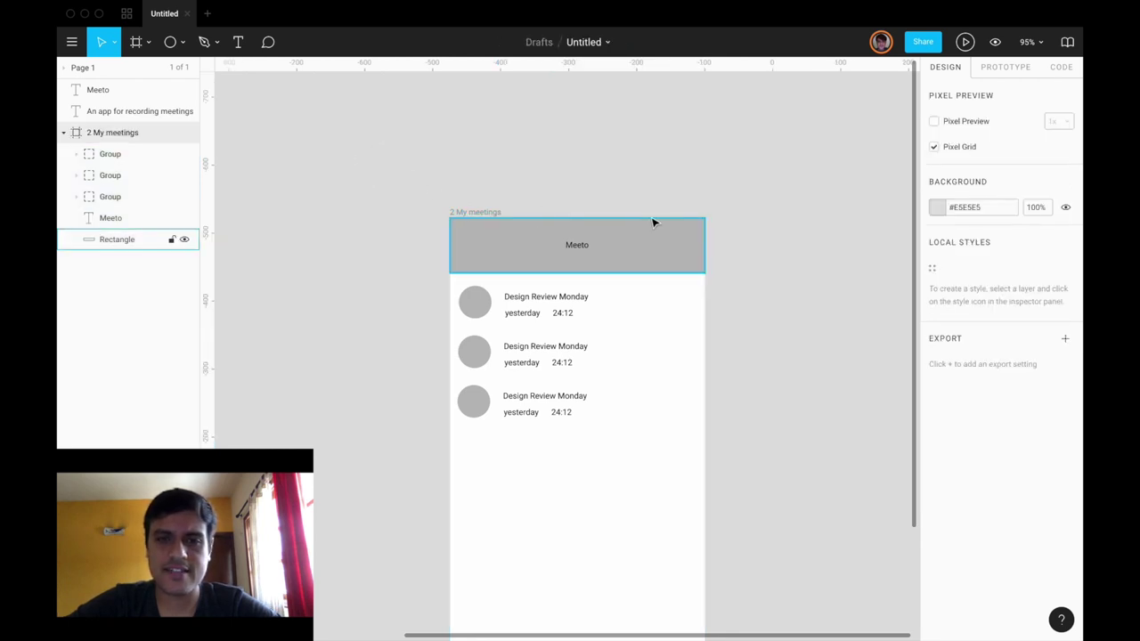
scroll(520, 234, "up", 3)
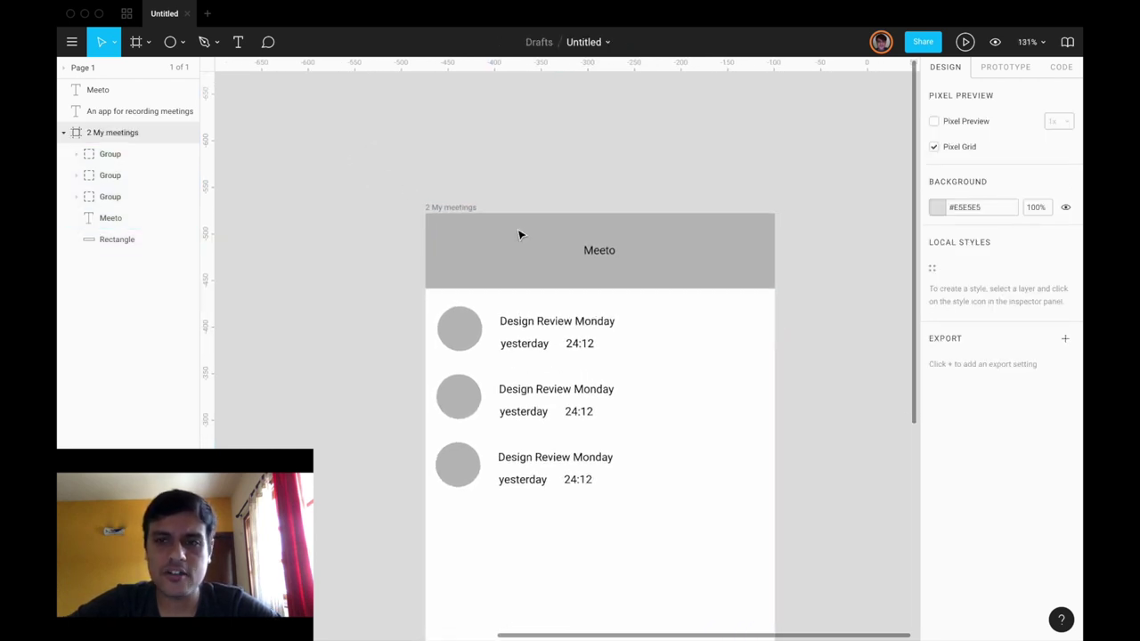
Open the "iOS 11 GUI – iPhone X" and "Google Material Design" files from the recent files and show the iOS one.
left_click(126, 14)
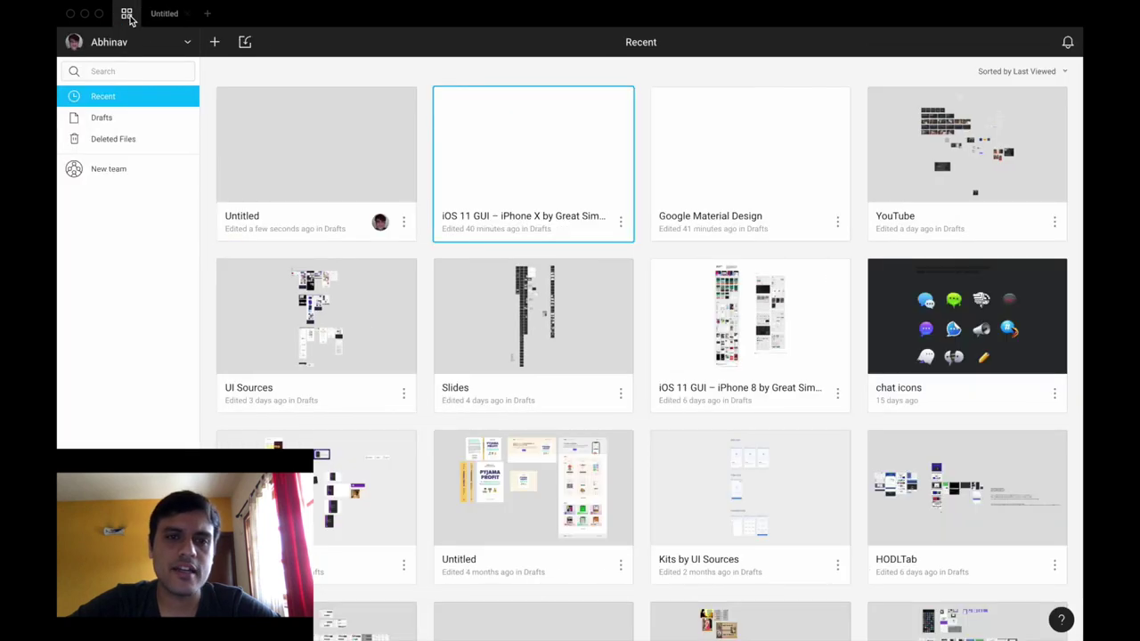
left_click(755, 158)
double_click(534, 158)
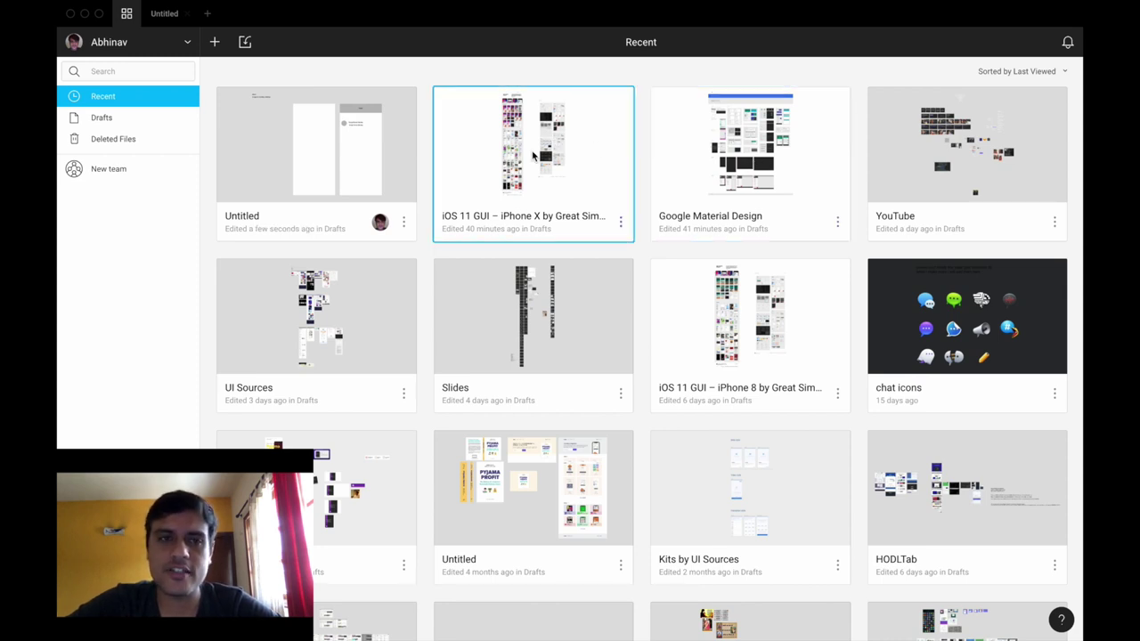
left_click(169, 15)
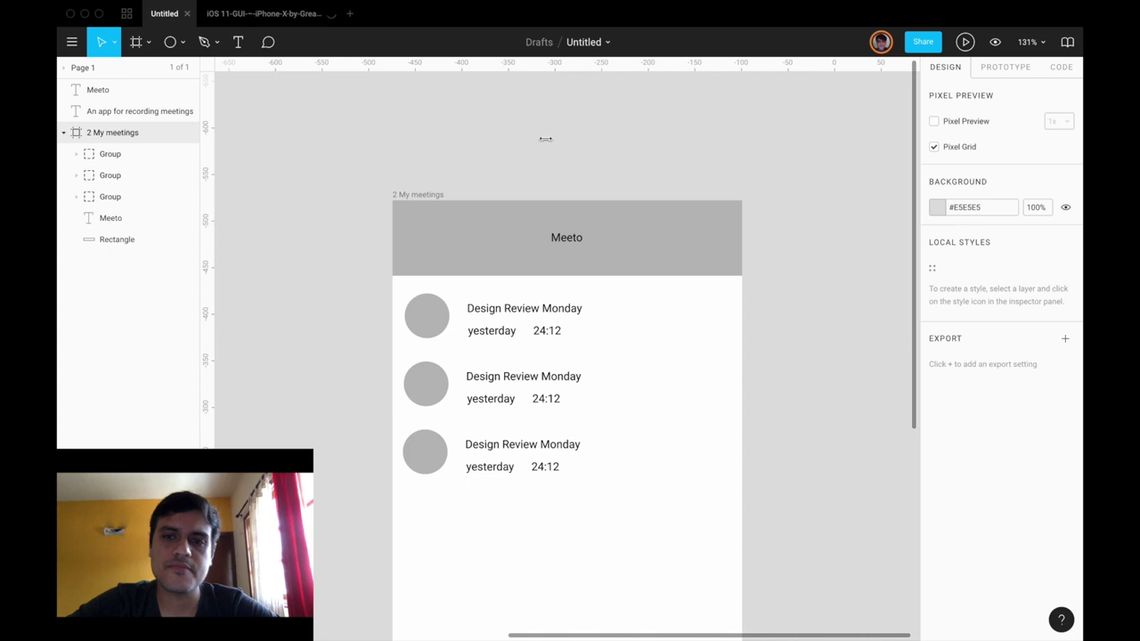
left_click(127, 14)
double_click(686, 147)
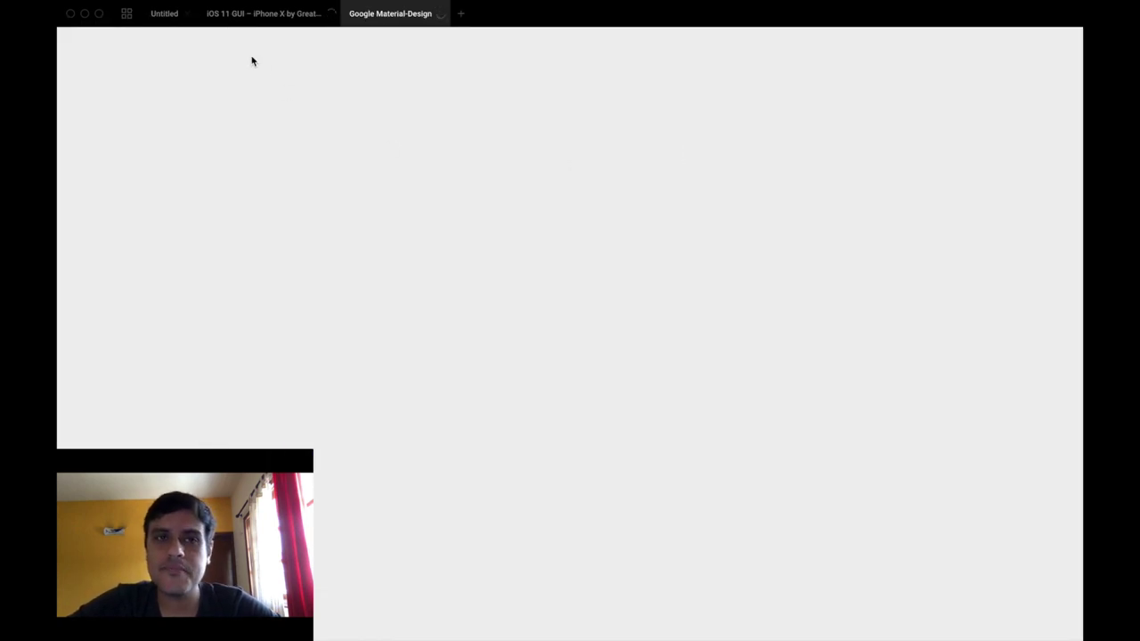
left_click(262, 13)
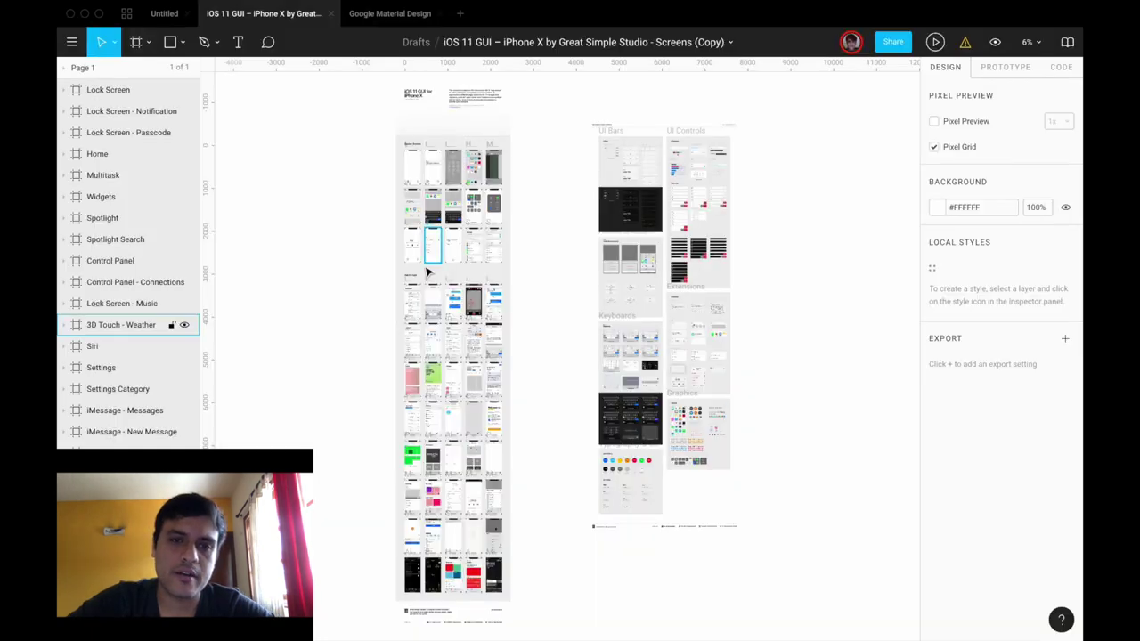
Browse the iOS 11 kit's introduction and system screens from the lock screens to Settings, selecting the first Lock Screen frame.
scroll(425, 267, "up", 5)
scroll(425, 258, "up", 1)
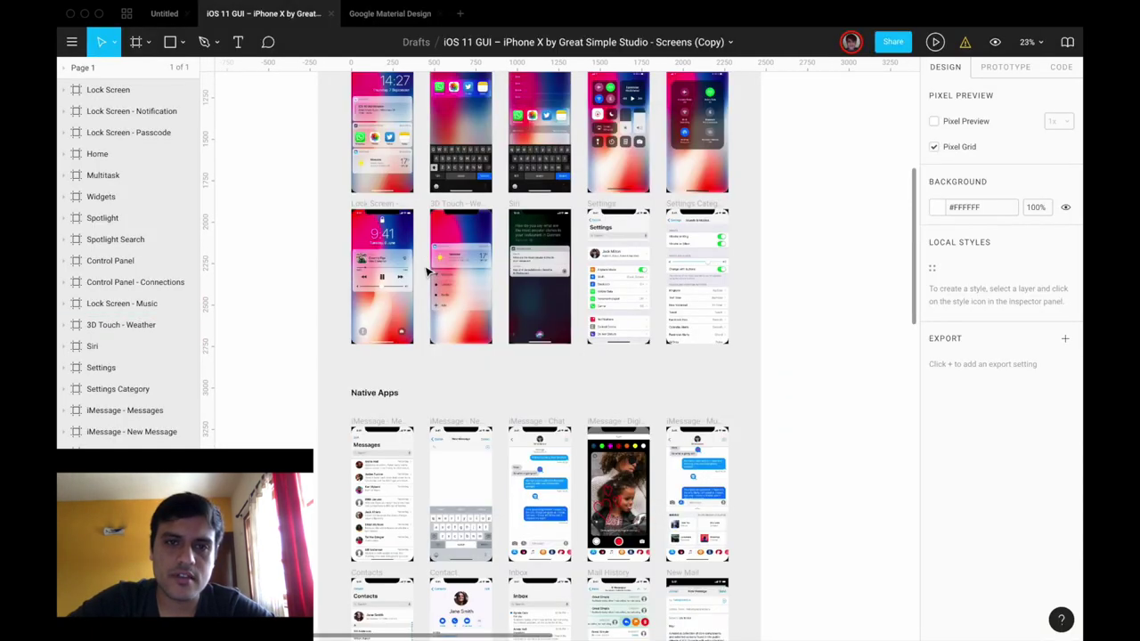
scroll(427, 272, "down", 8)
scroll(427, 272, "down", 3)
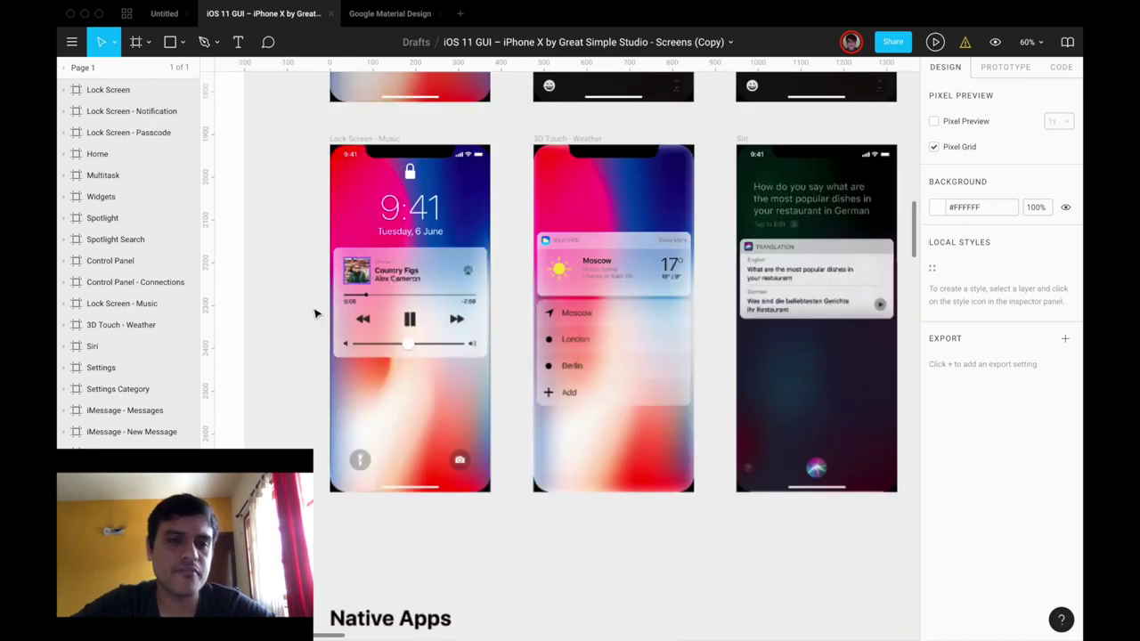
left_click(315, 314)
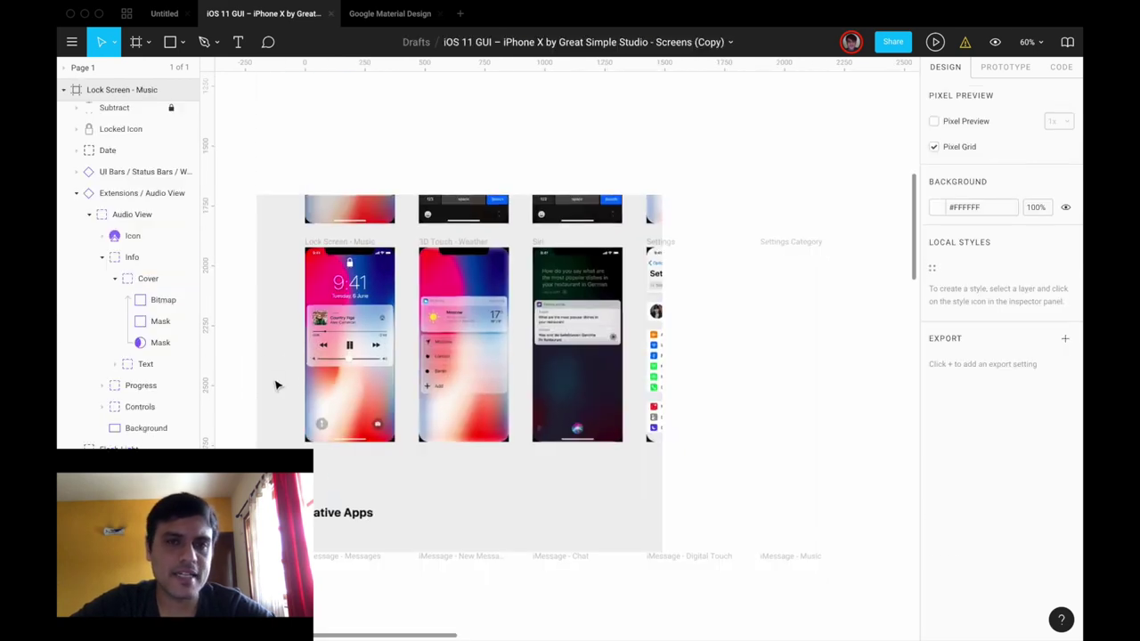
left_click(276, 384)
scroll(276, 385, "down", 3)
scroll(276, 385, "up", 10)
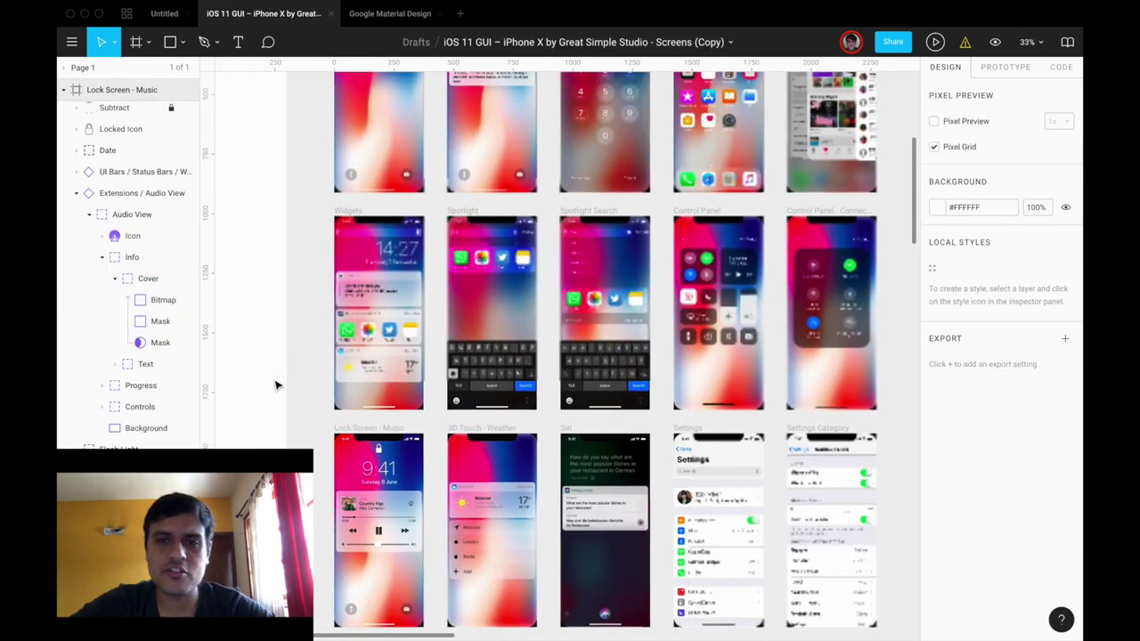
scroll(276, 385, "up", 5)
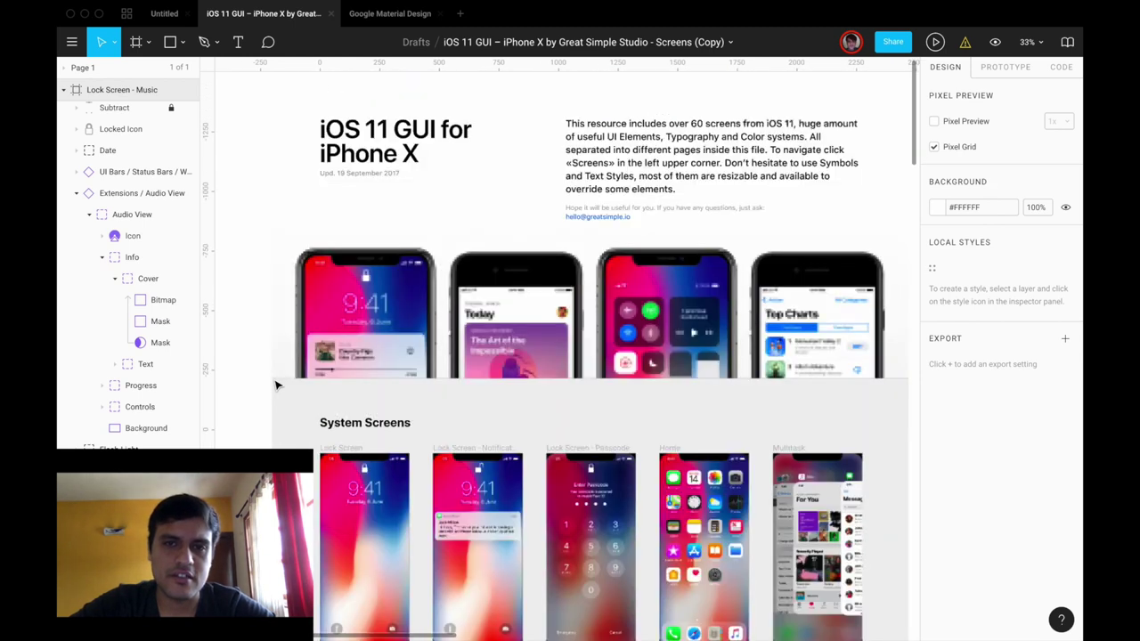
scroll(276, 385, "down", 3)
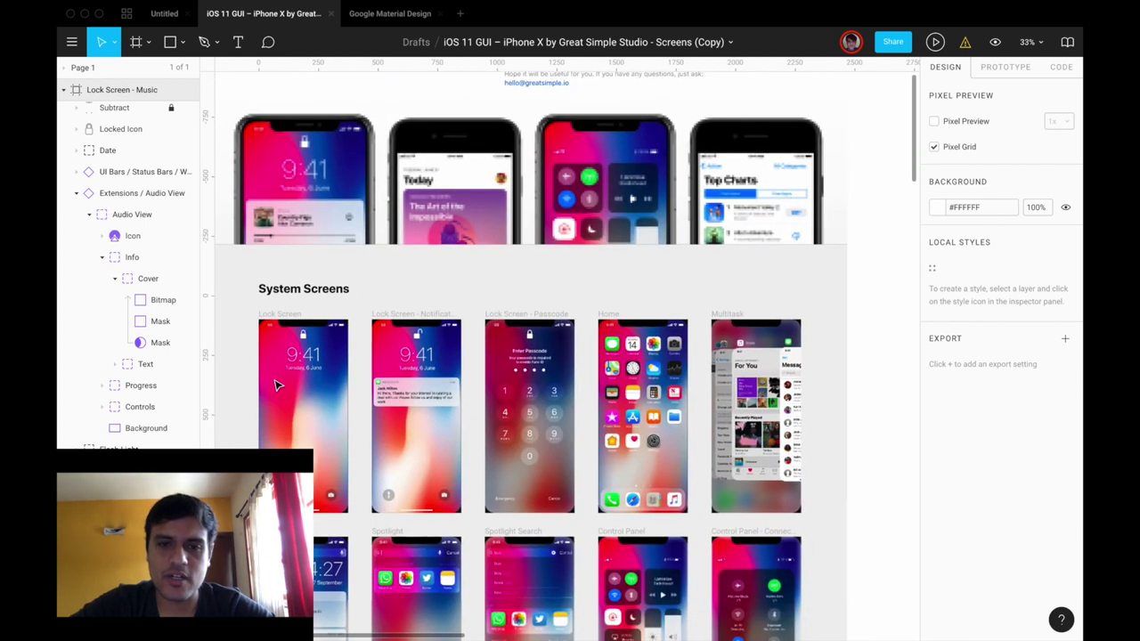
scroll(276, 384, "down", 4)
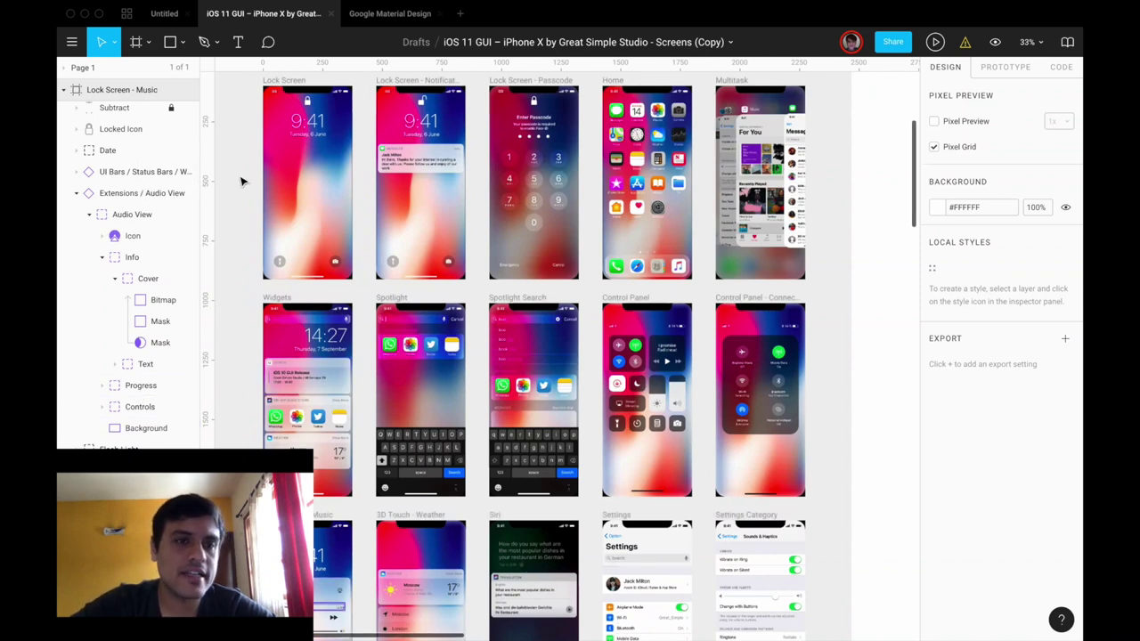
scroll(240, 181, "up", 5)
scroll(240, 182, "up", 2)
scroll(241, 182, "up", 3)
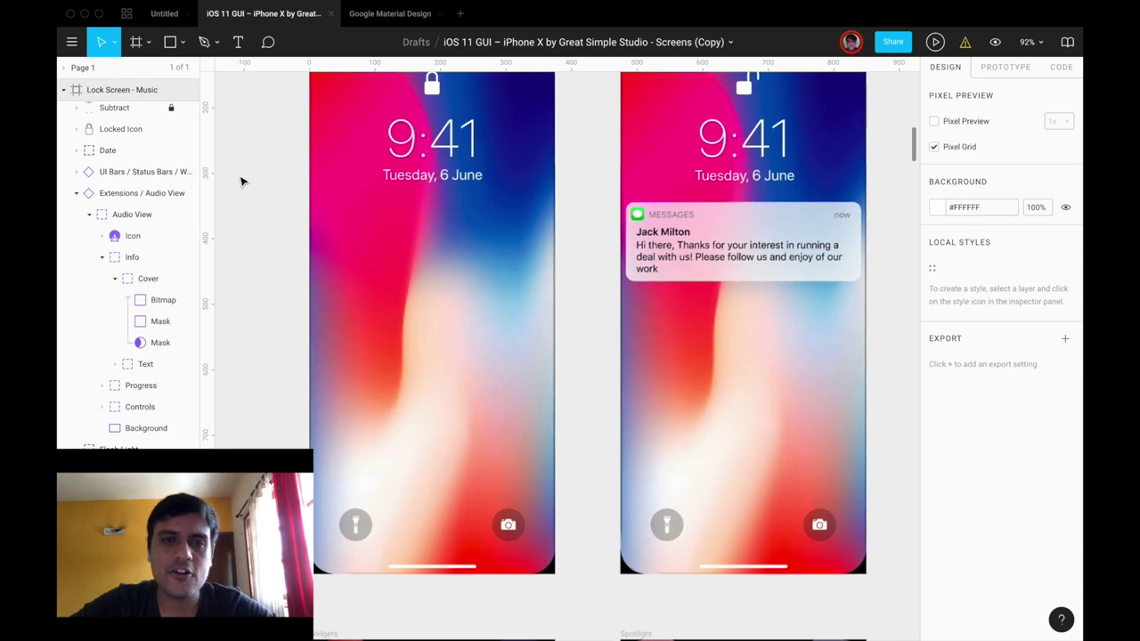
left_click(278, 87)
scroll(278, 87, "down", 5)
scroll(401, 341, "down", 3)
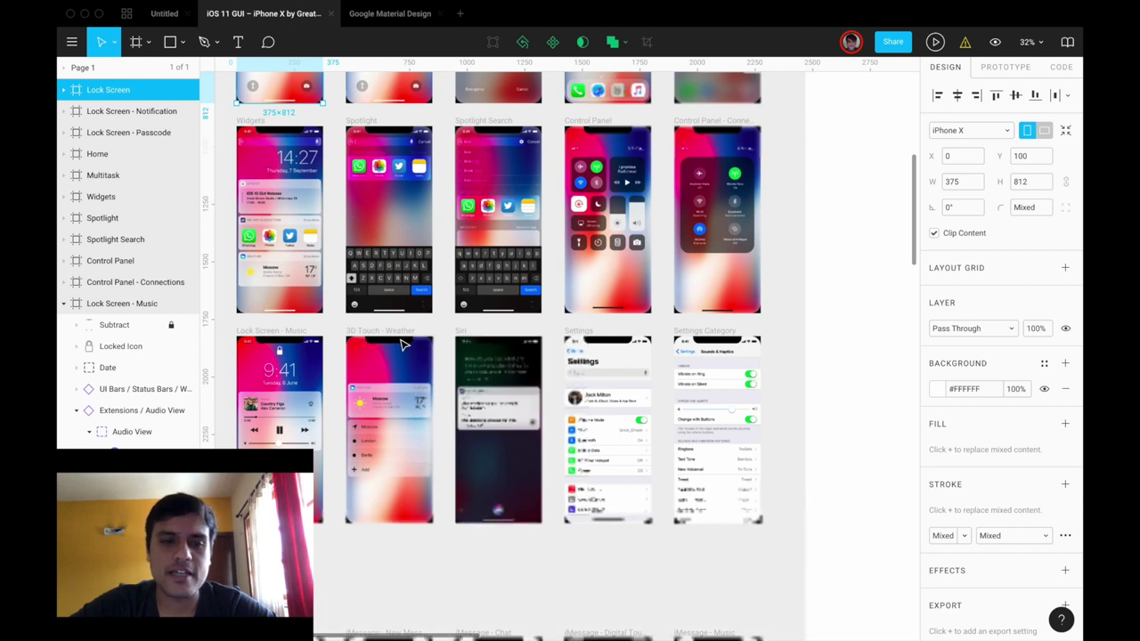
scroll(402, 344, "down", 3)
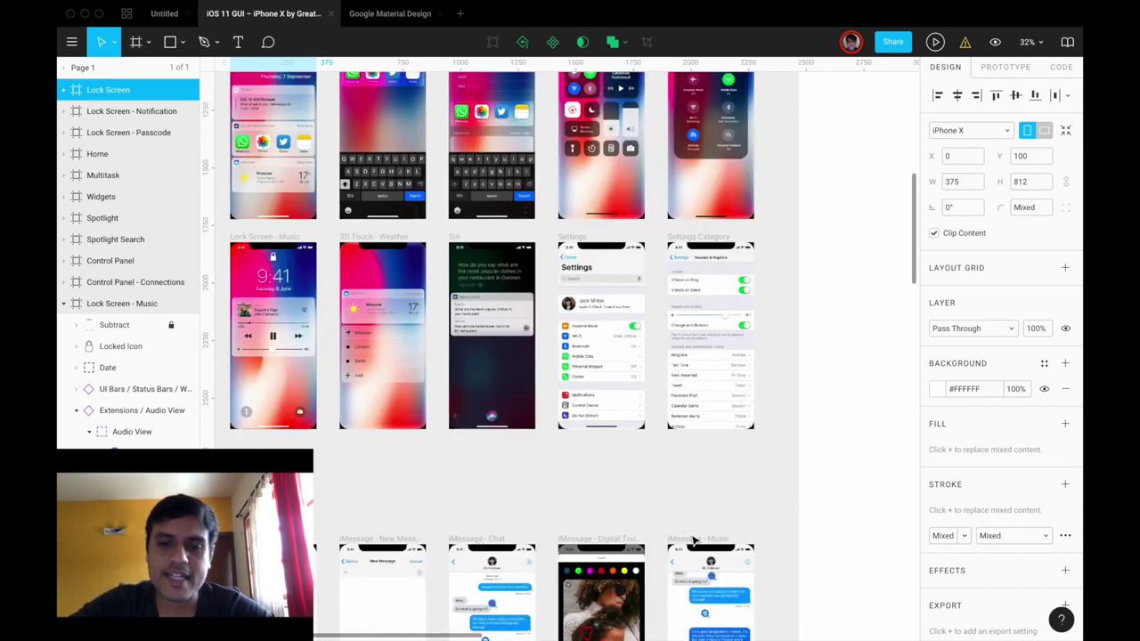
Copy the "iMessage - Music" frame into the Untitled file and place it beside "2 My meetings" with the tops aligned.
left_click(697, 540)
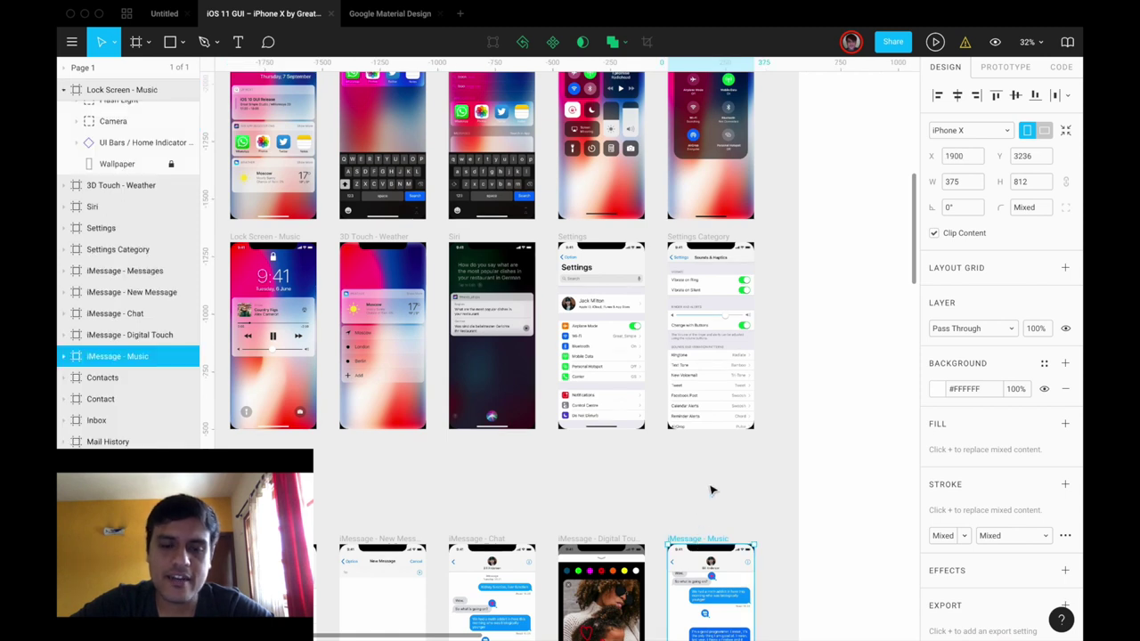
left_click(165, 13)
scroll(531, 300, "down", 5)
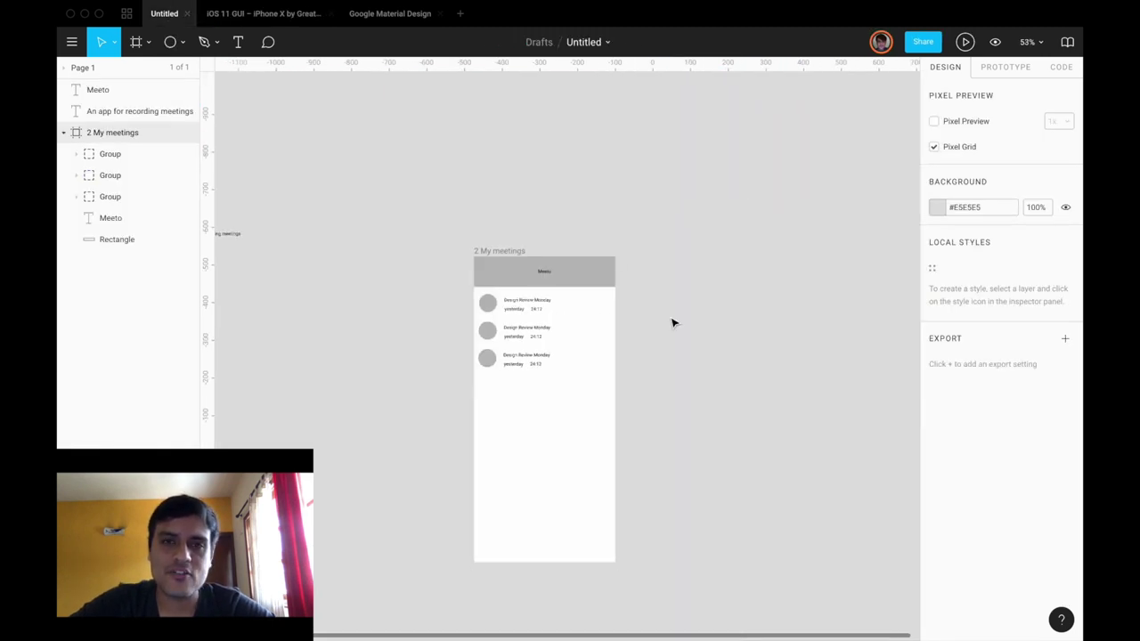
key("ctrl+v")
left_click_drag(515, 188, 669, 247)
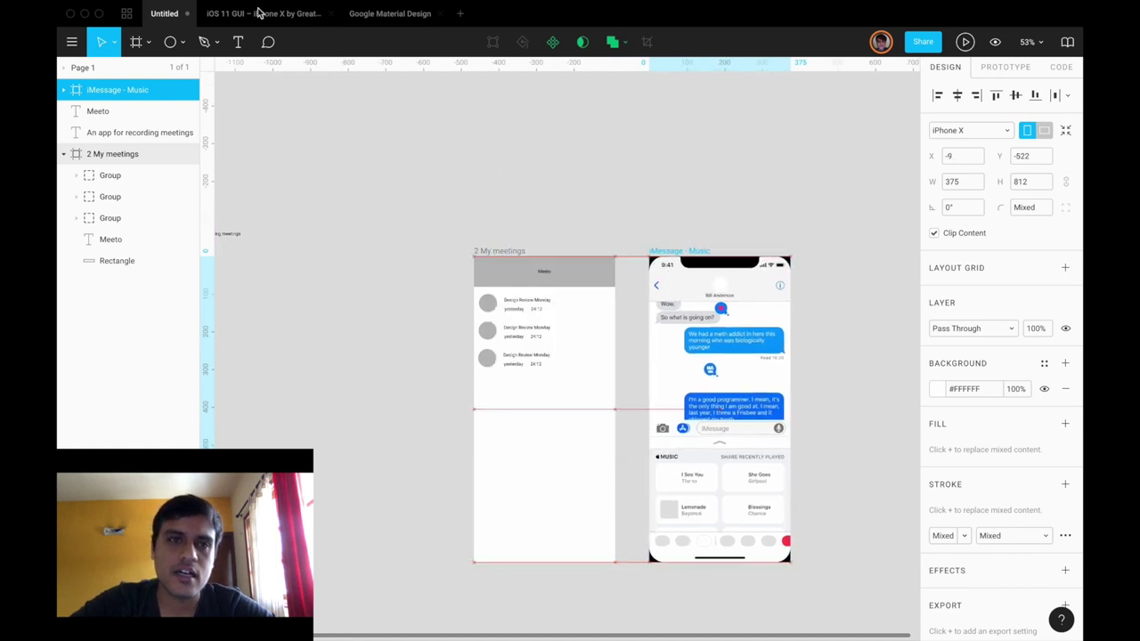
Revisit the original "iMessage - Music" frame in the iOS 11 kit and return to the Untitled file.
left_click(236, 25)
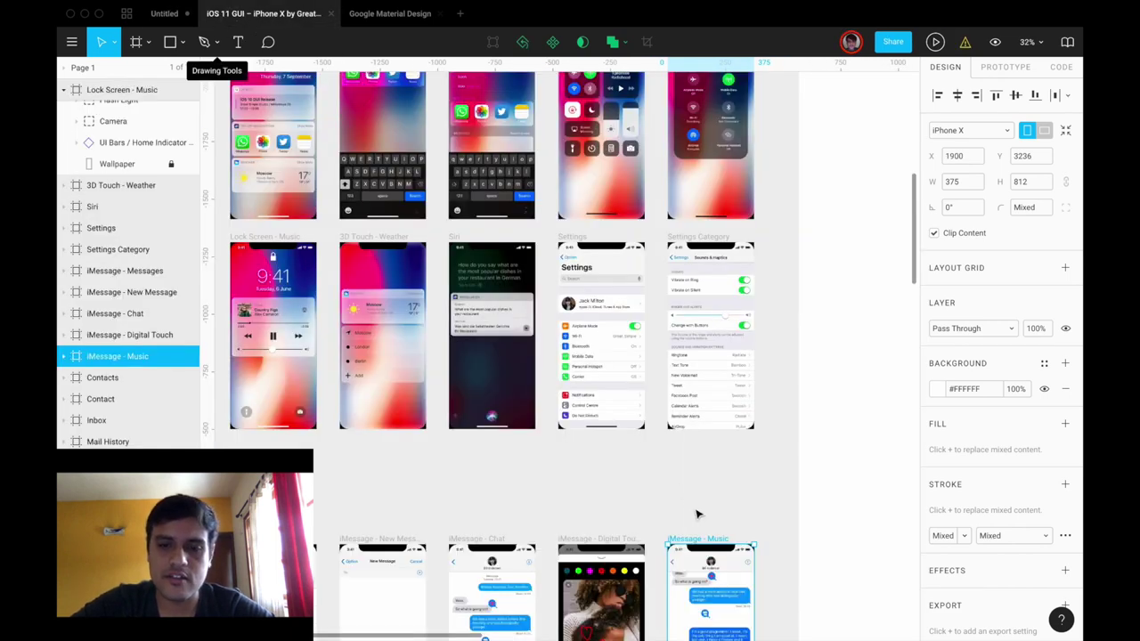
scroll(697, 514, "down", 5)
left_click(670, 358)
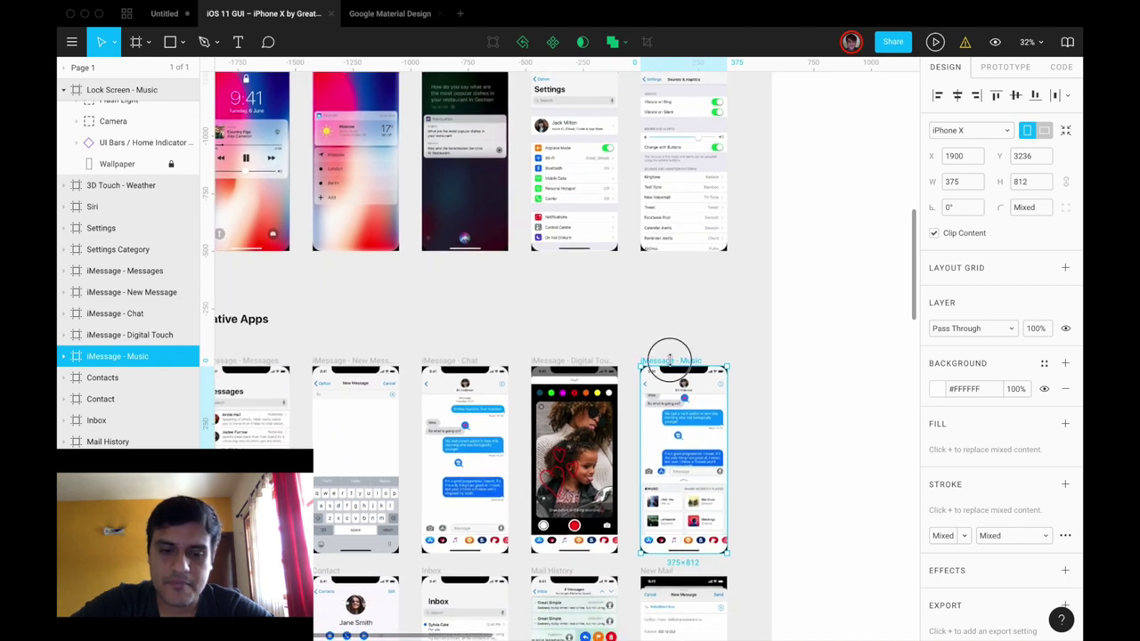
left_click(162, 15)
left_click(694, 234)
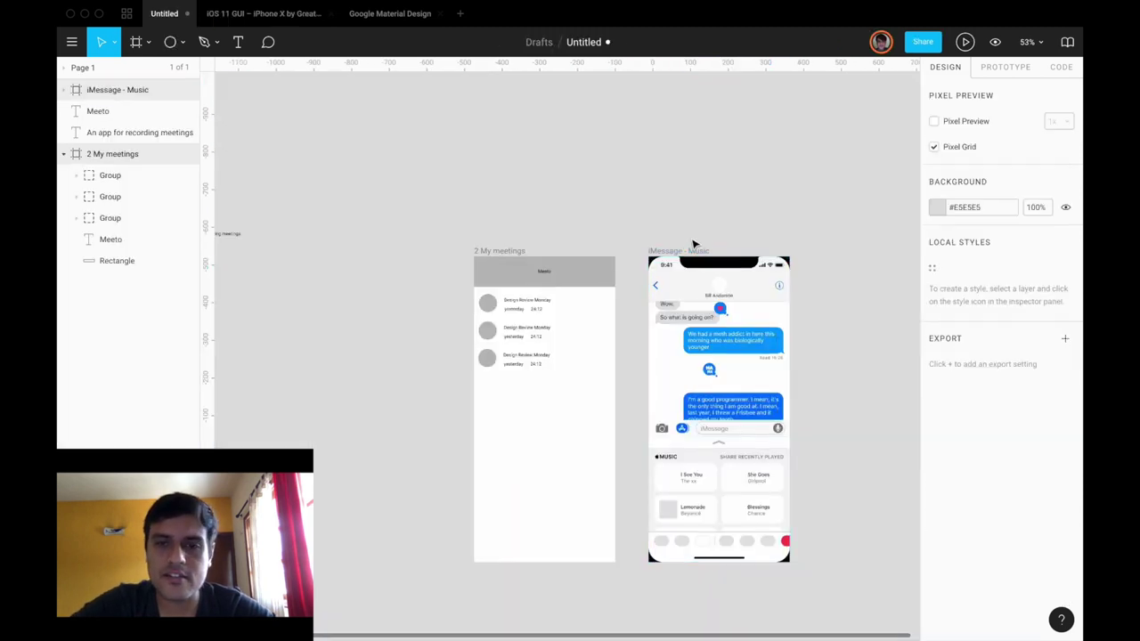
Copy the status bar from the "iMessage - Music" top bar and paste it into the "2 My meetings" frame.
left_click(683, 249)
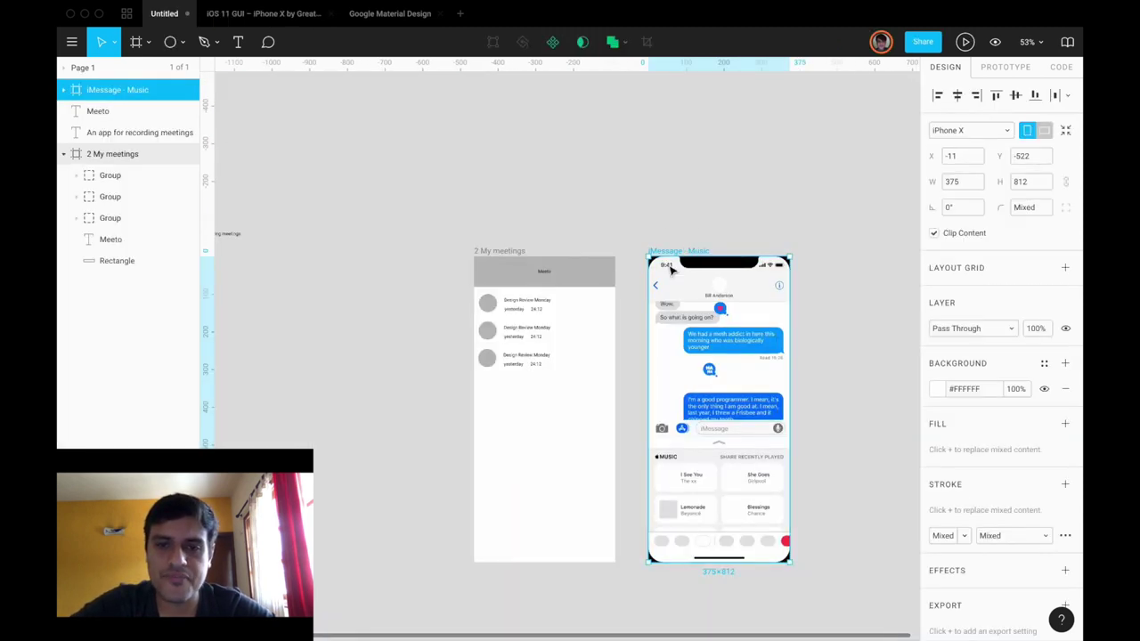
scroll(623, 285, "up", 5)
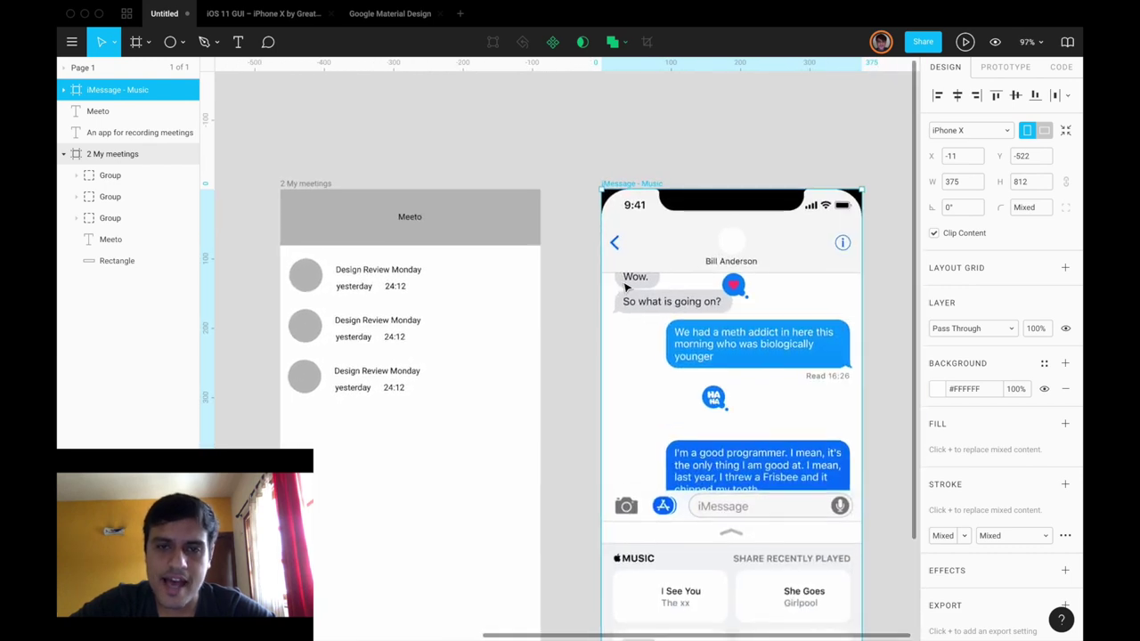
left_click(641, 209, "super")
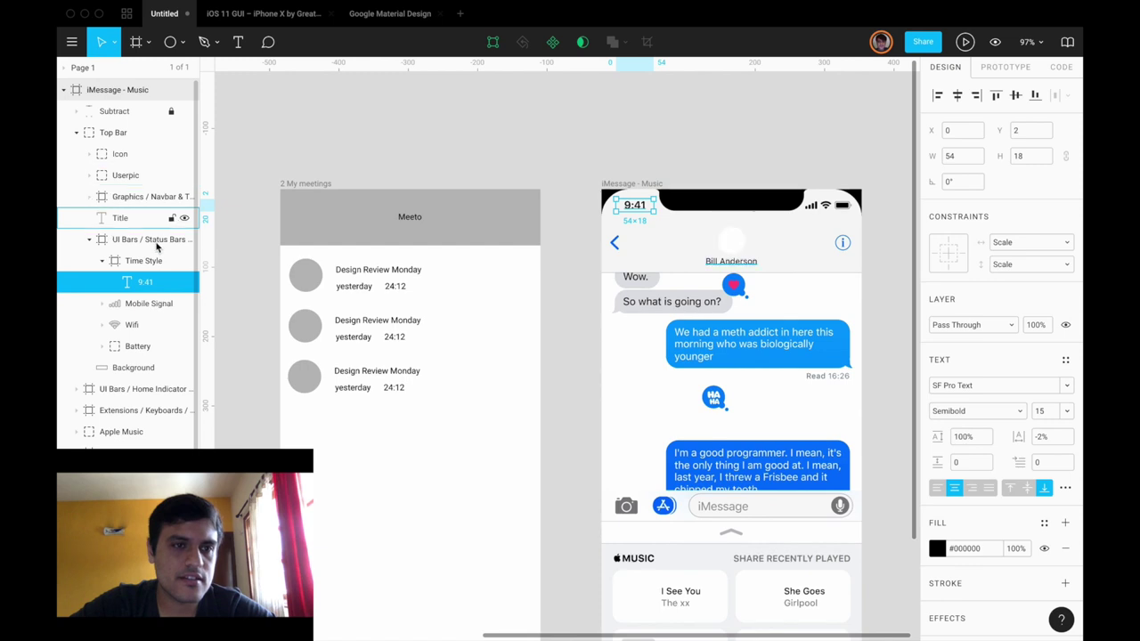
left_click(148, 240)
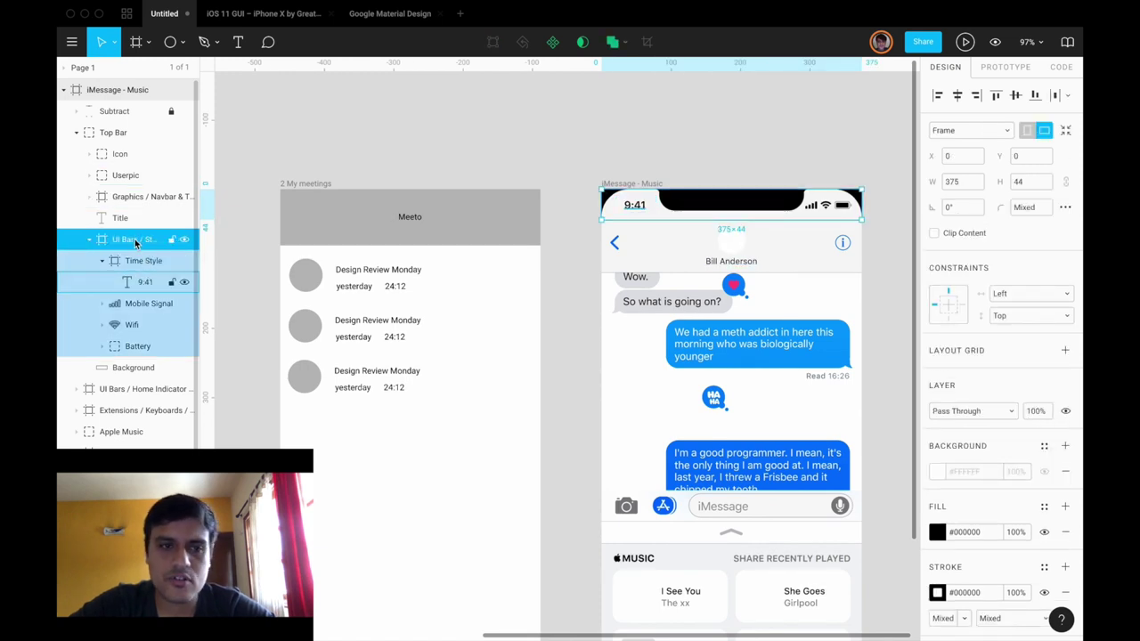
left_click(310, 183)
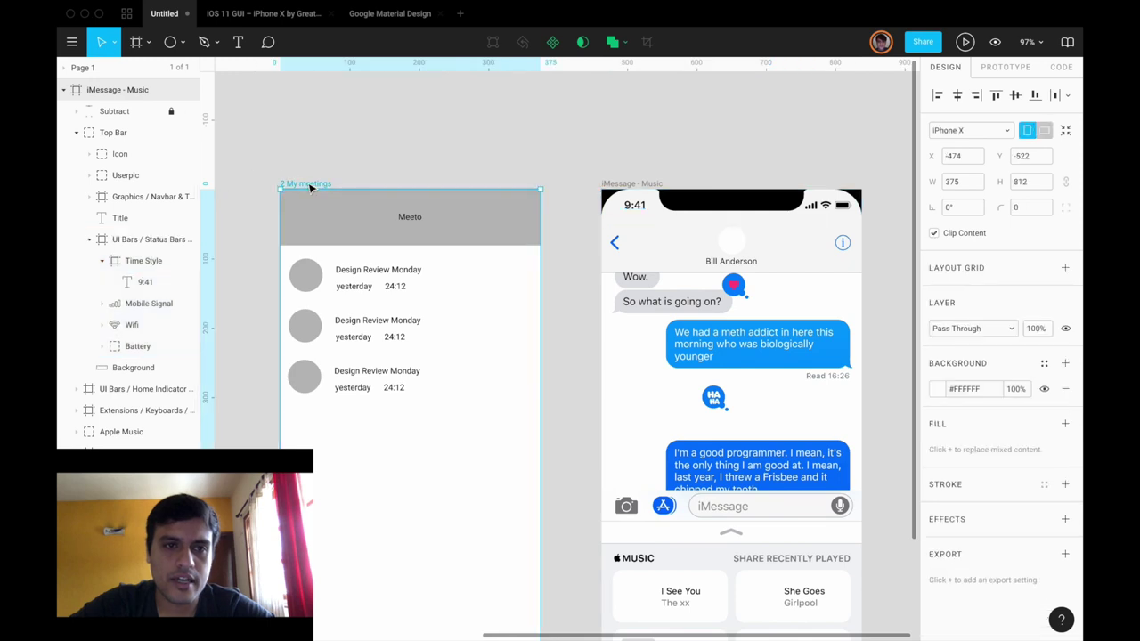
key("super+v")
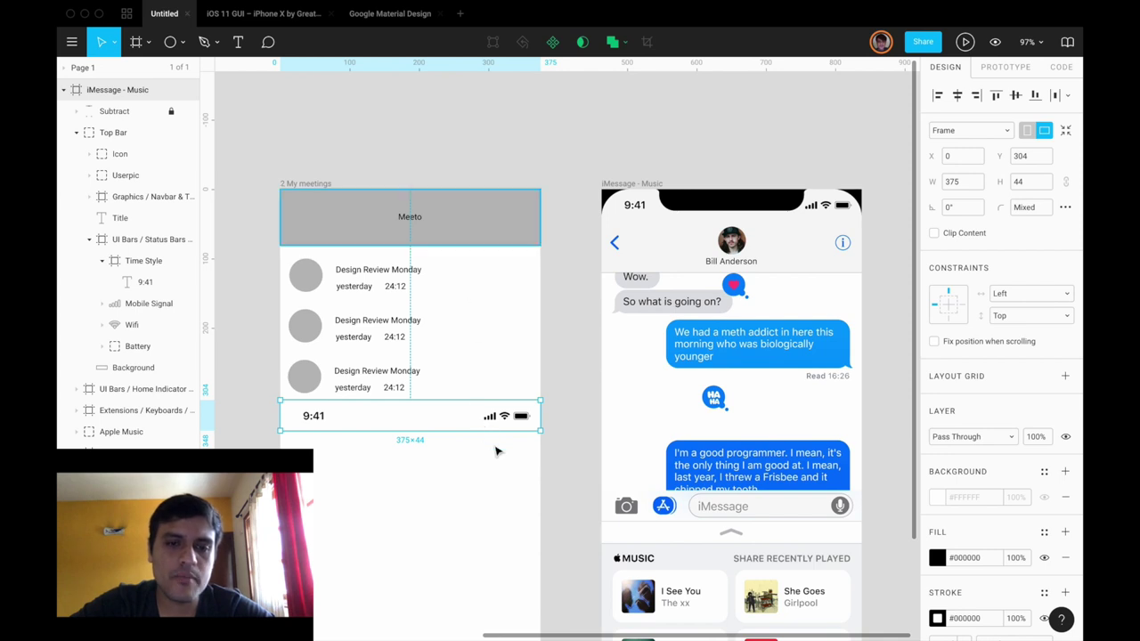
Align the pasted status bar with the left and top edges of the "2 My meetings" frame.
left_click_drag(504, 414, 520, 309)
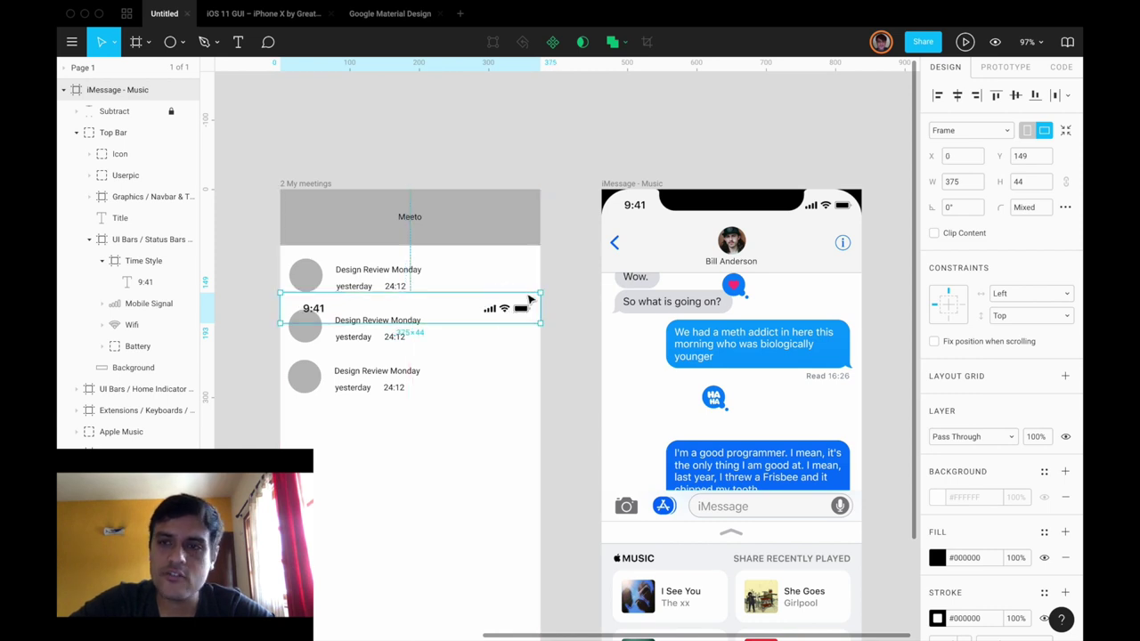
left_click_drag(521, 308, 541, 347)
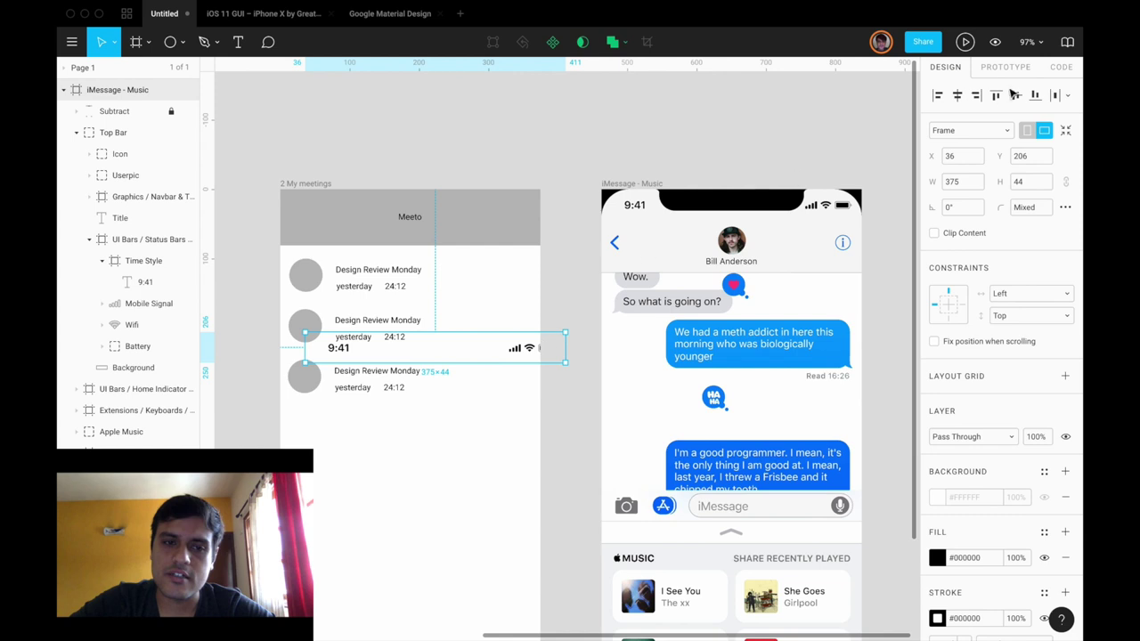
left_click(940, 97)
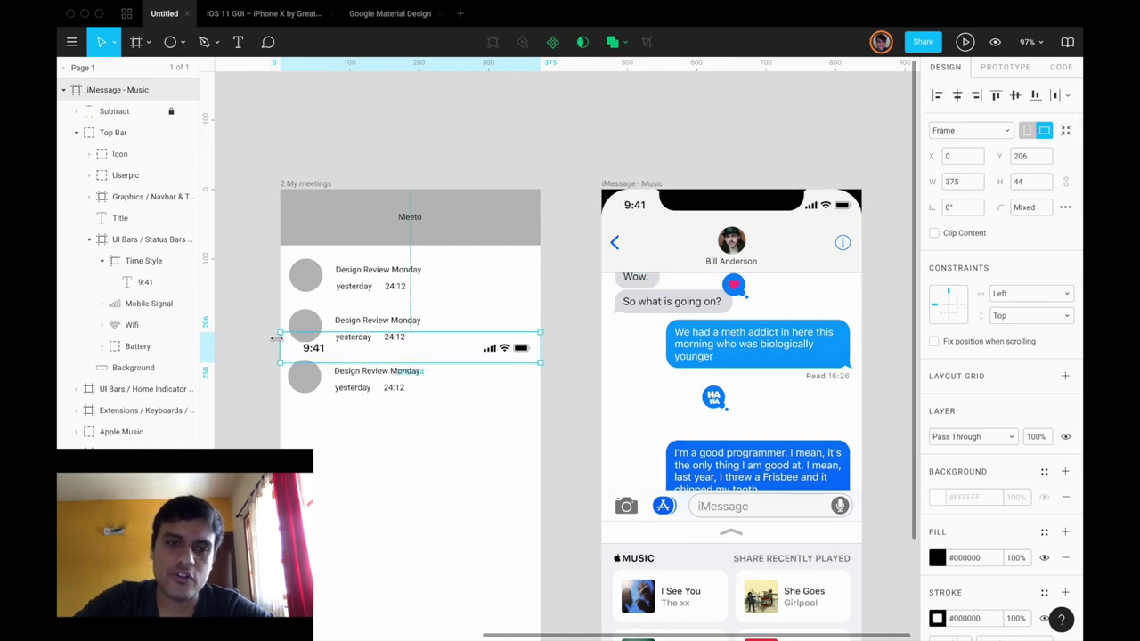
left_click(995, 96)
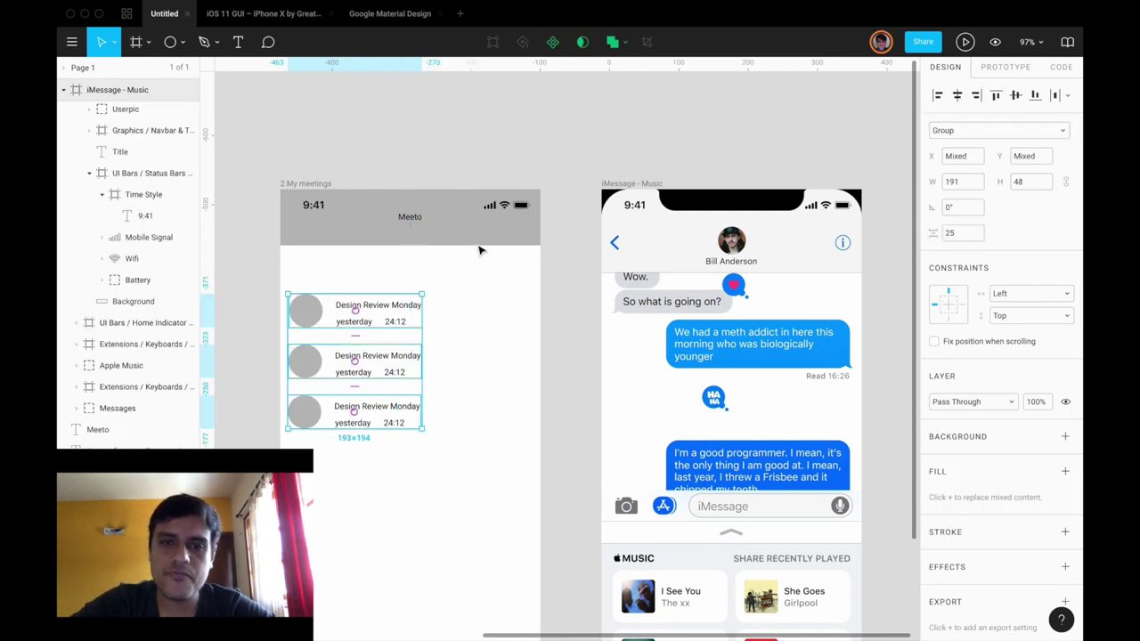
Set the gray header rectangle's height to 120, matching the background of the iMessage top bar.
left_click(506, 239)
scroll(522, 246, "up", 3)
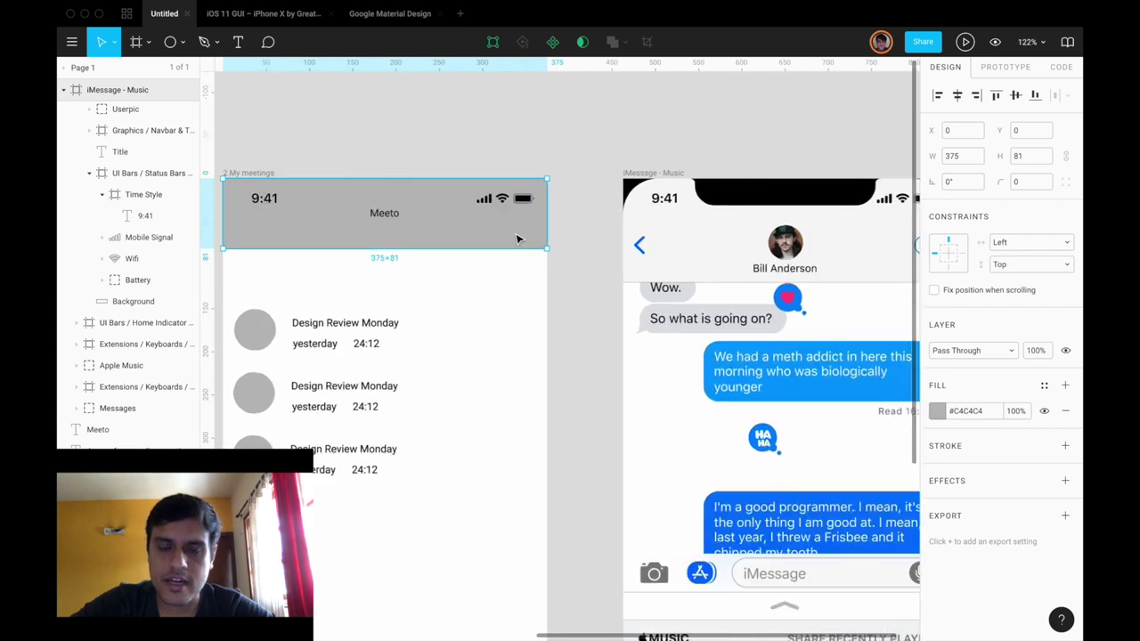
left_click_drag(525, 248, 527, 281)
left_click(664, 269)
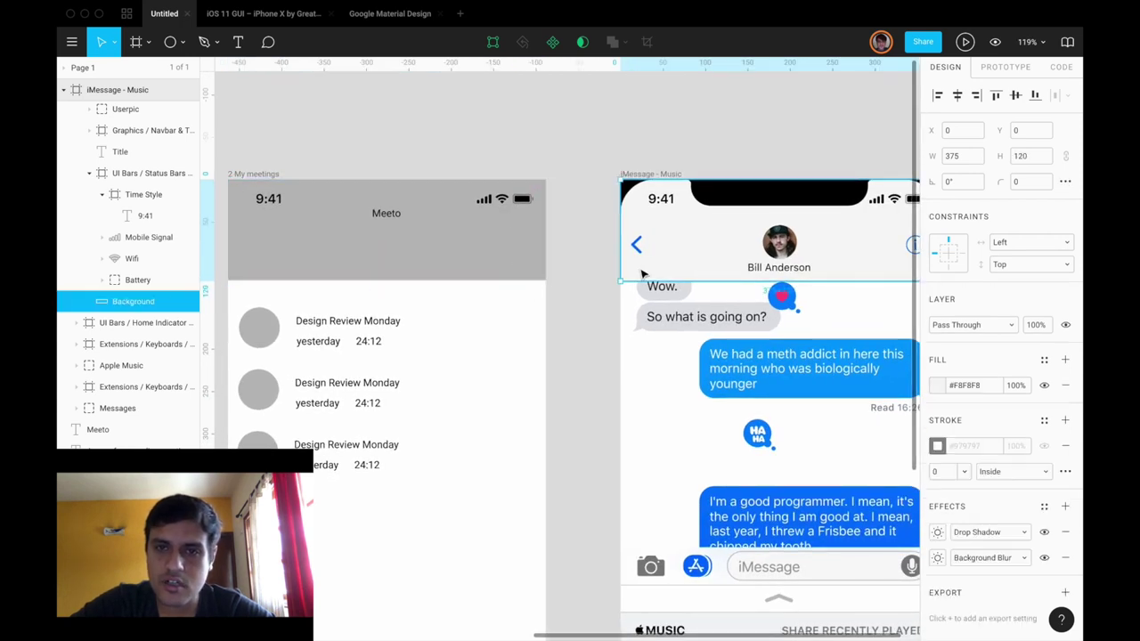
left_click(478, 259)
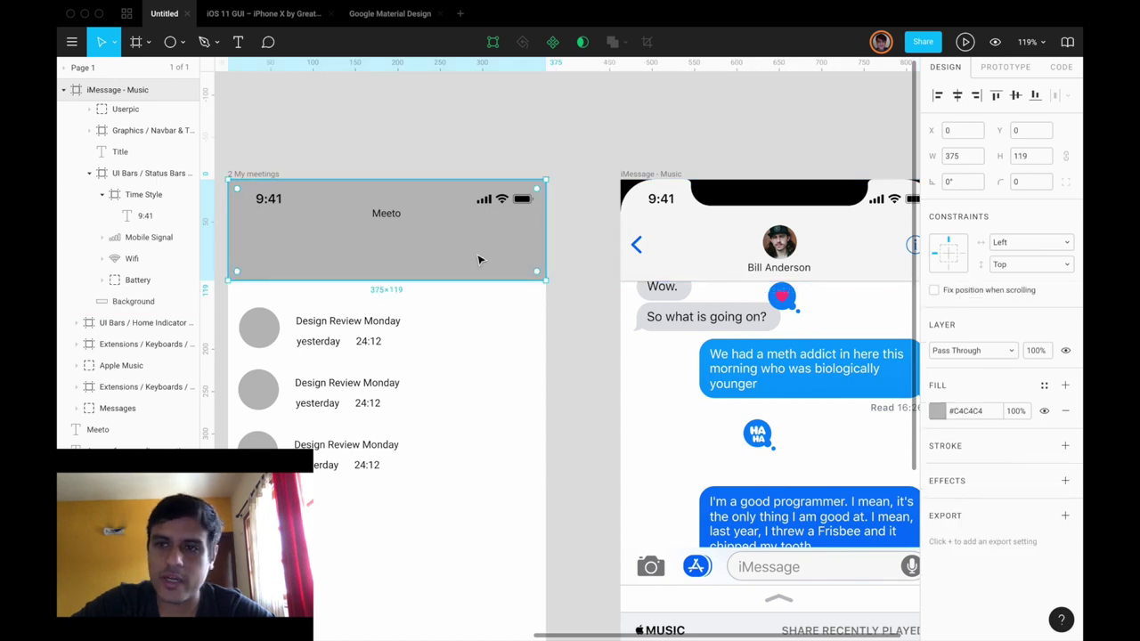
left_click(1031, 158)
type("120")
key("Return")
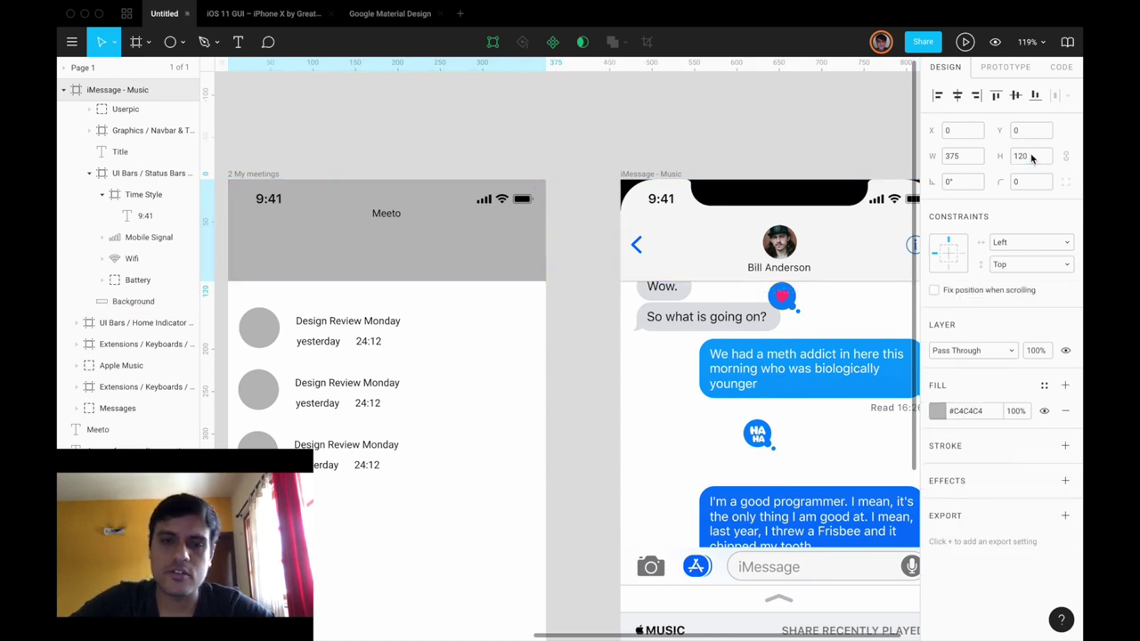
Move the "Meeto" title down below the status bar to X 170, Y 53, keeping it horizontally centred in the header.
left_click(390, 216)
left_click_drag(393, 215, 397, 232)
key("shift+Down")
key("shift+Down")
key("shift+Down")
key("shift+Down")
key("shift+Down")
key("shift+Down")
key("shift+Up")
key("shift+Up")
key("shift+Up")
key("shift+Up")
key("shift+Up")
key("shift+Up")
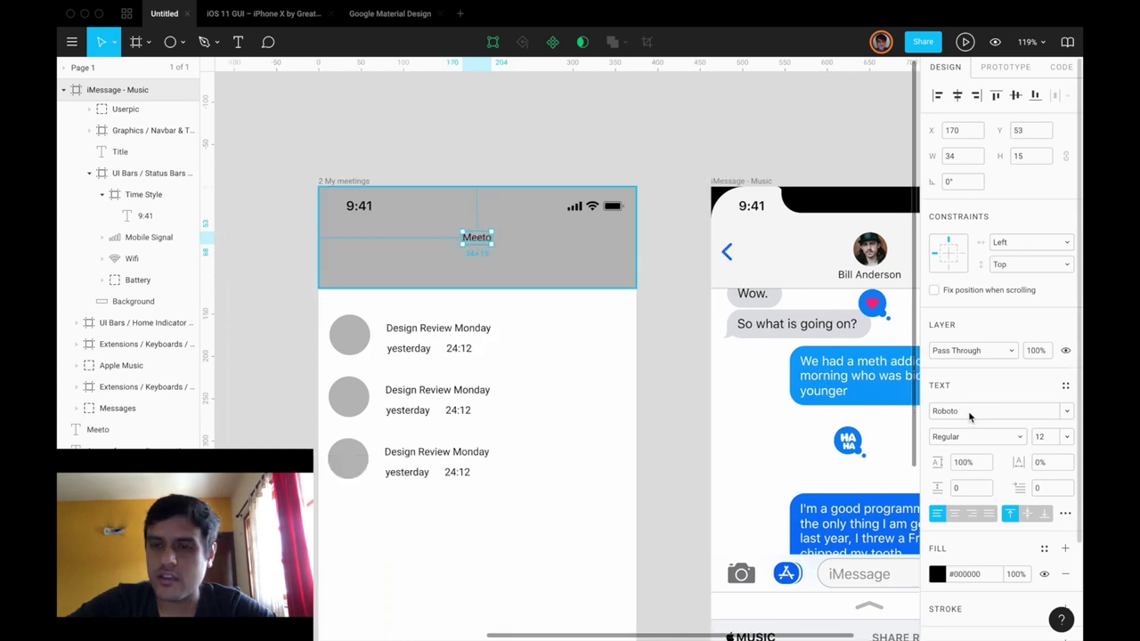
Try the Righteous font on the "Meeto" title and replace it with Rosario.
left_click(1066, 412)
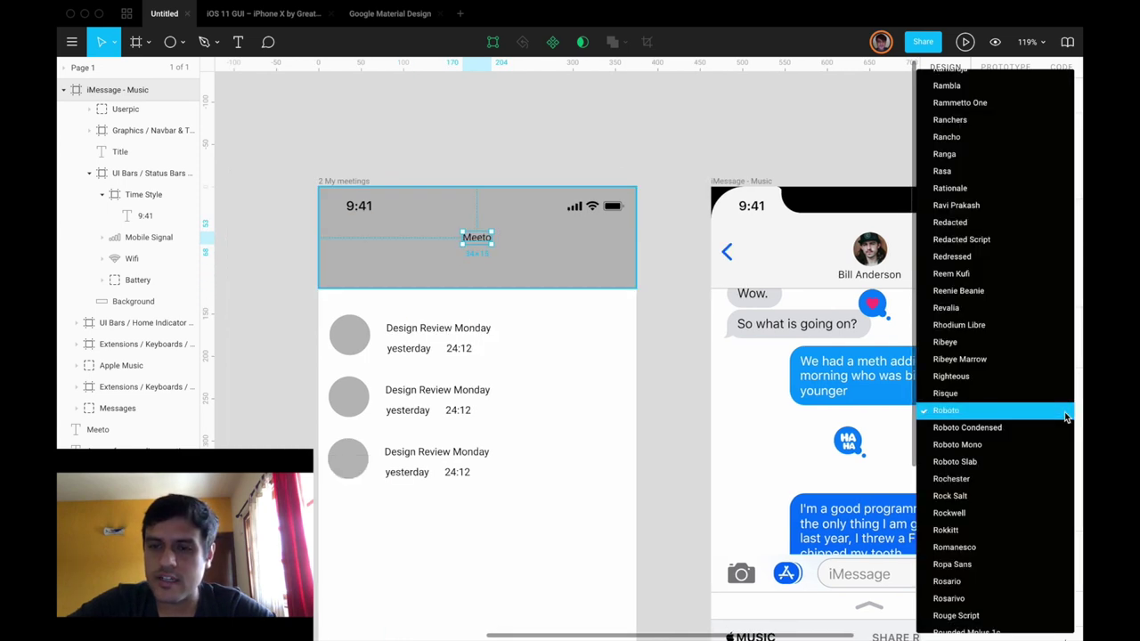
left_click(1018, 377)
left_click(1009, 412)
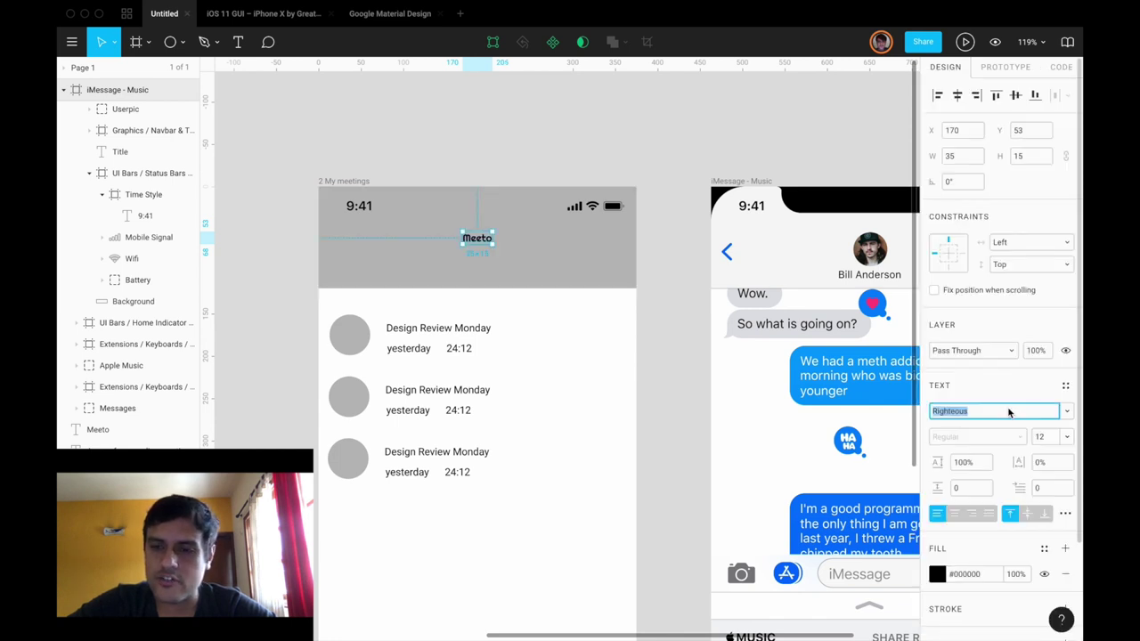
left_click(1064, 411)
scroll(966, 445, "down", 3)
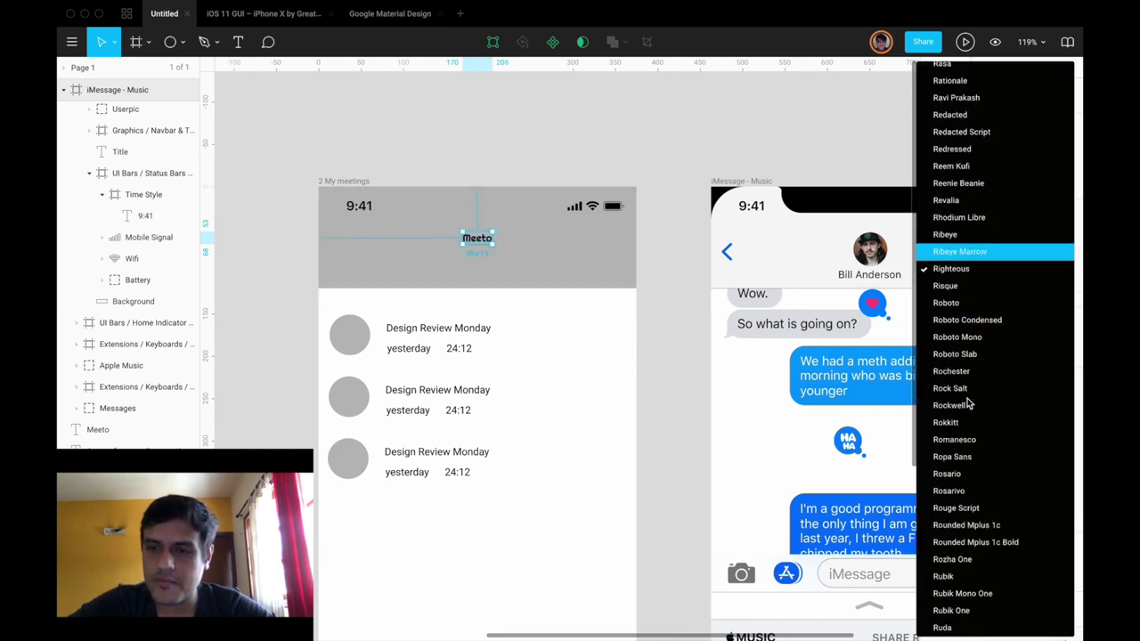
left_click(946, 474)
Switch to the Chrome browser and open the Google Fonts website in a new tab.
key("ctrl+Left")
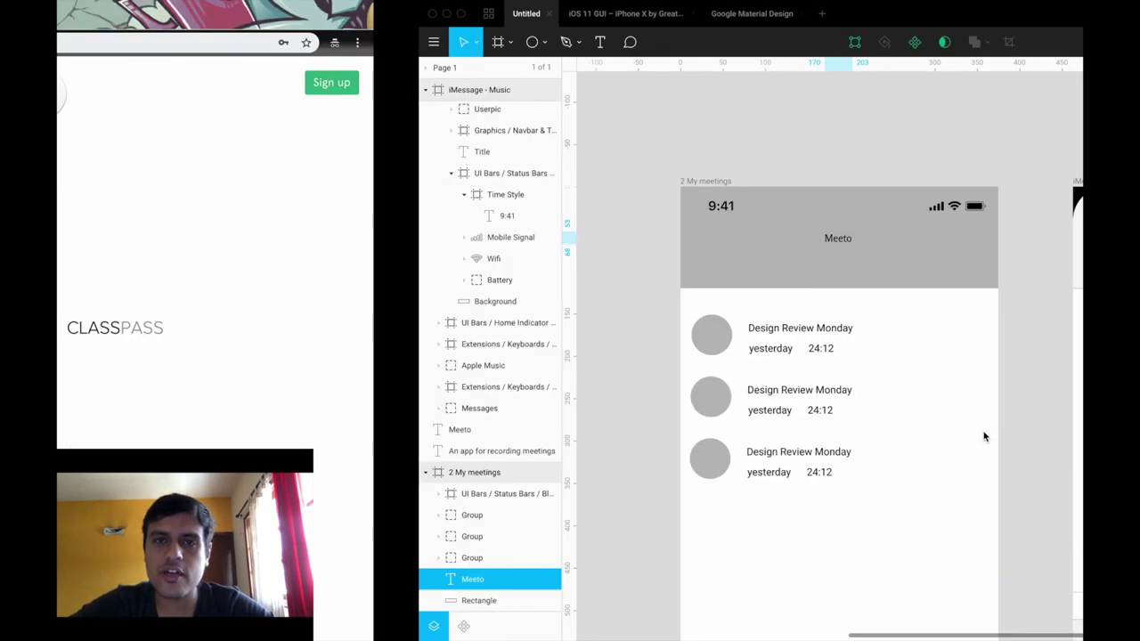
left_click(246, 21)
left_click(247, 20)
type("fonts")
key("Return")
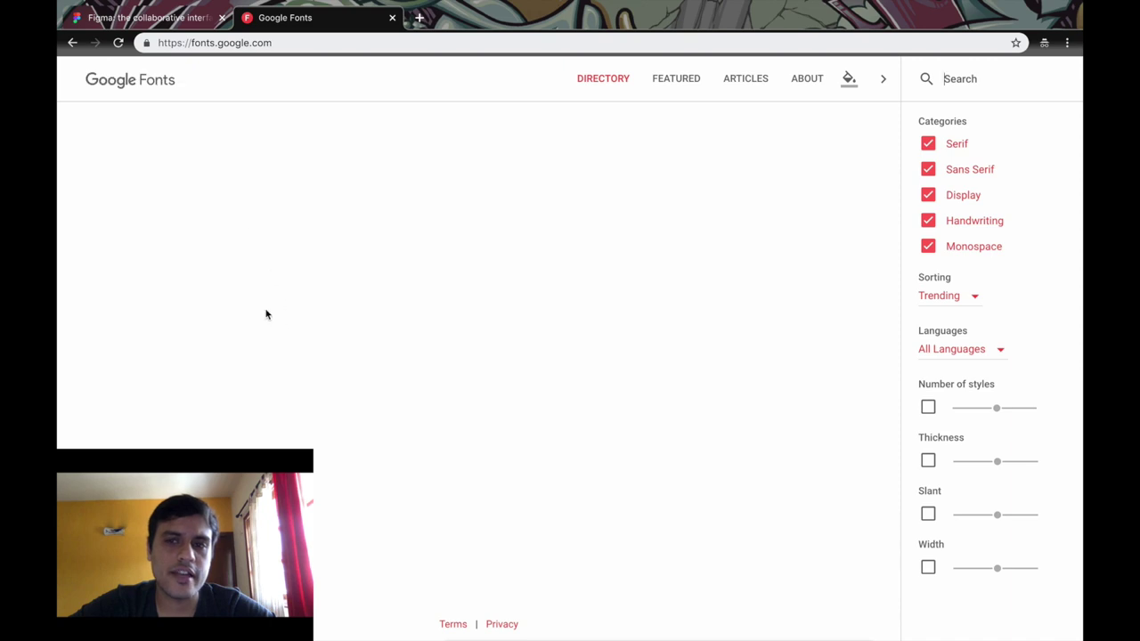
Preview the sample text "meeto" in all Google Fonts families and browse them for a title font.
triple_click(188, 252)
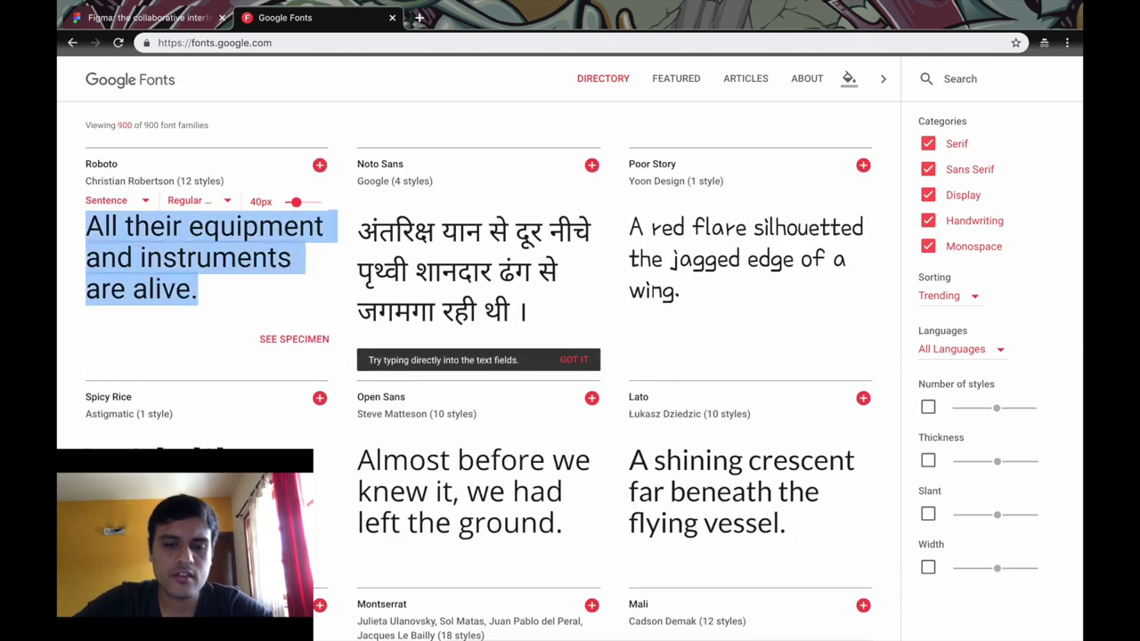
type("meeto")
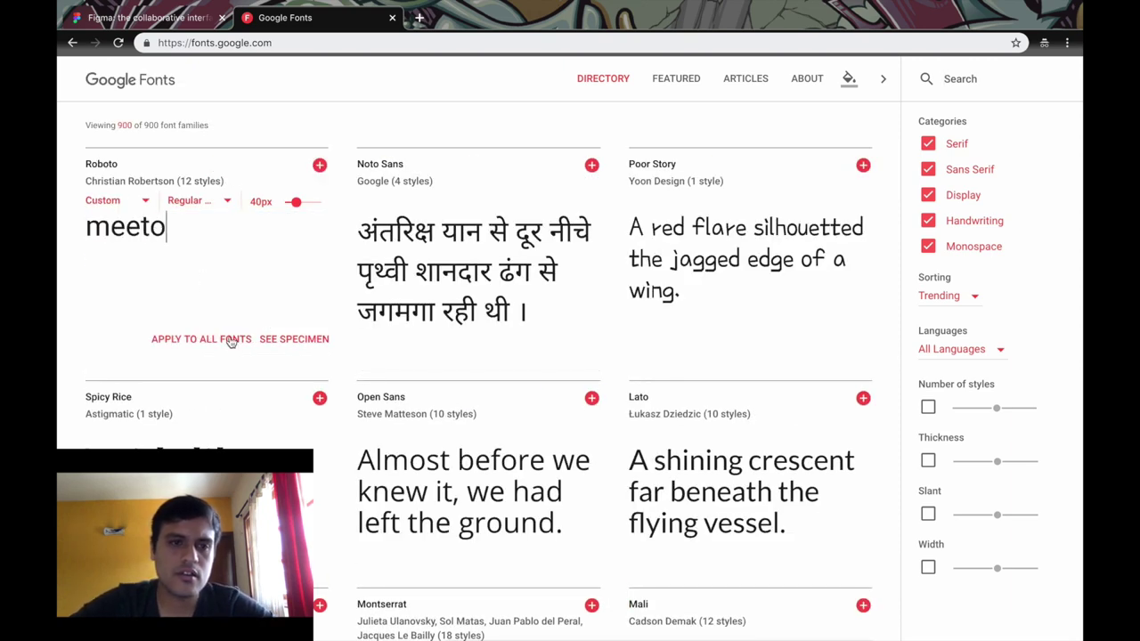
left_click(230, 340)
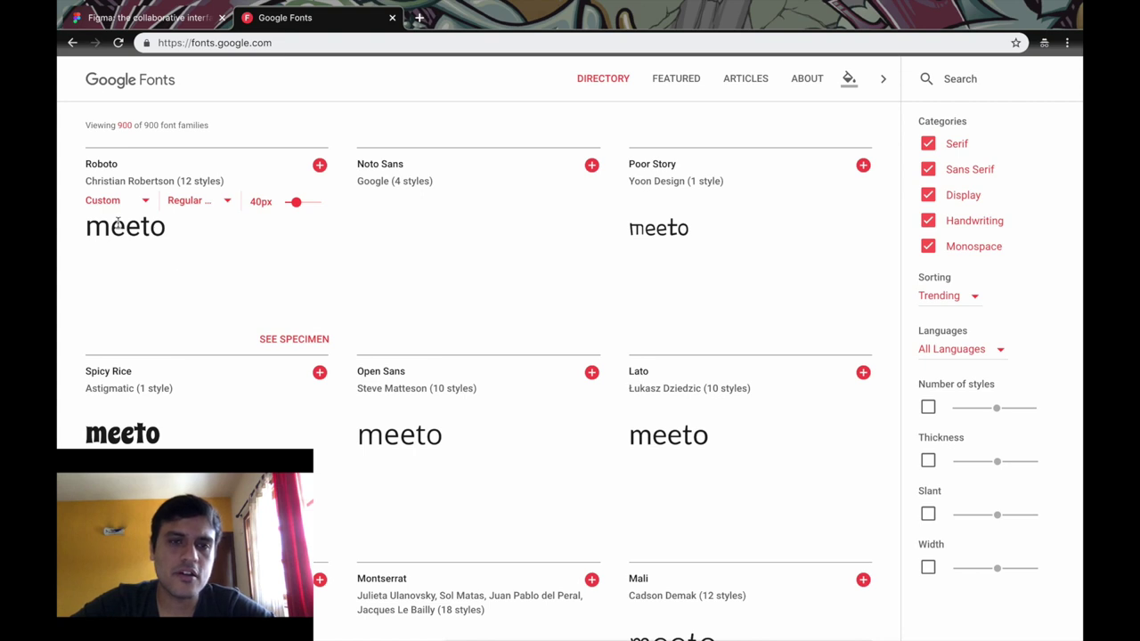
scroll(260, 310, "down", 9)
scroll(259, 306, "down", 6)
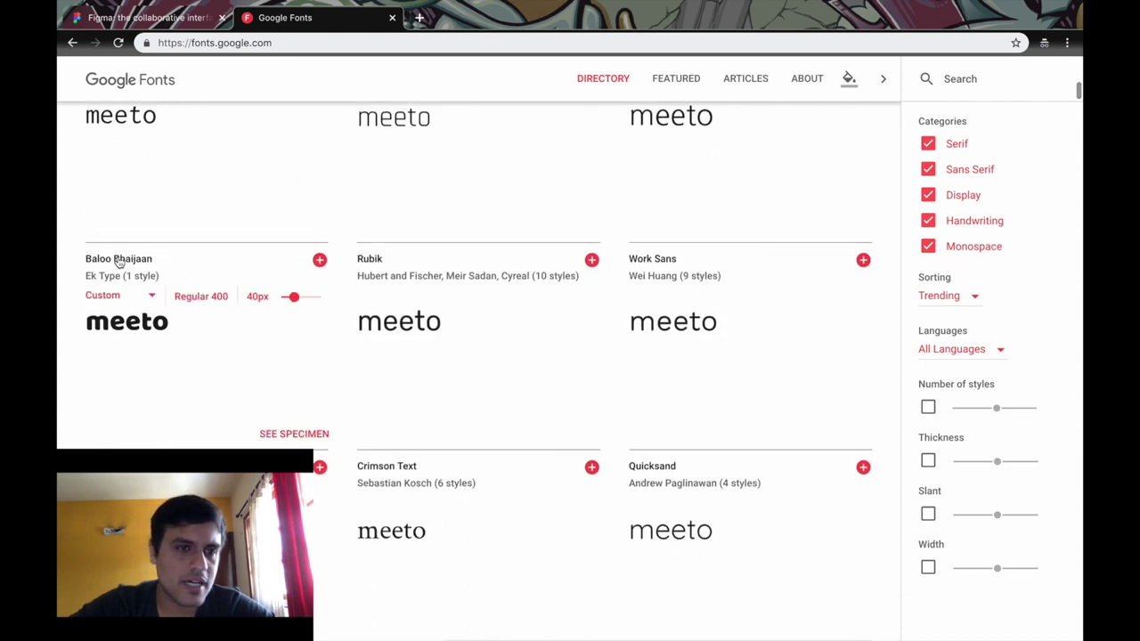
Apply the Baloo Bhaijaan font to the "Meeto" title in Figma, and add that family to the selection in Google Fonts.
key("ctrl+Right")
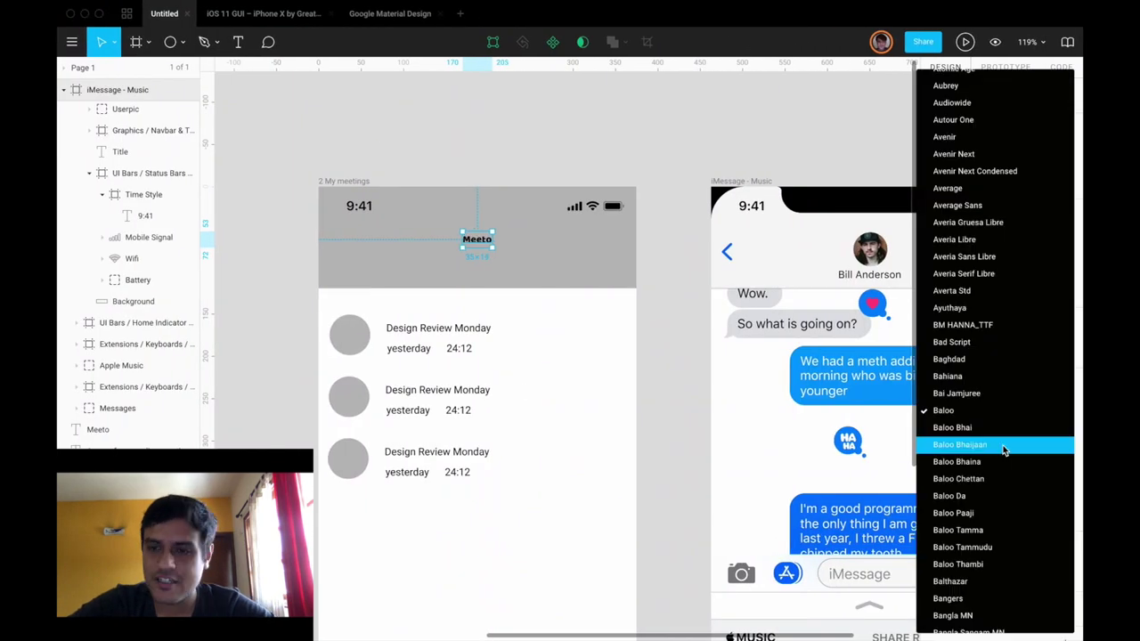
left_click(994, 448)
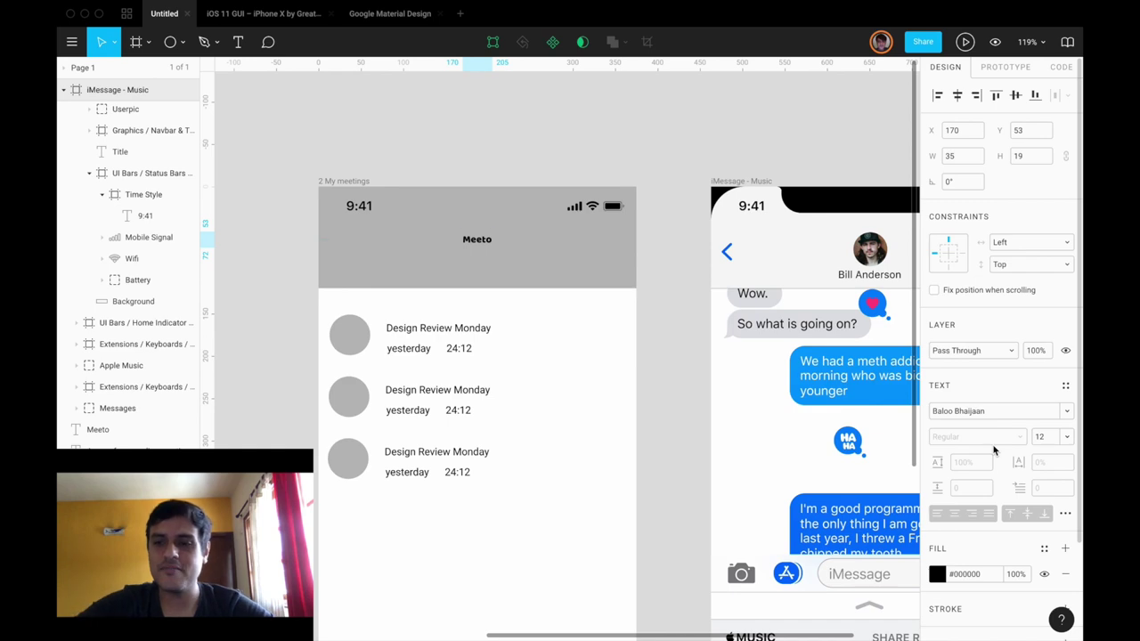
key("ctrl+Left")
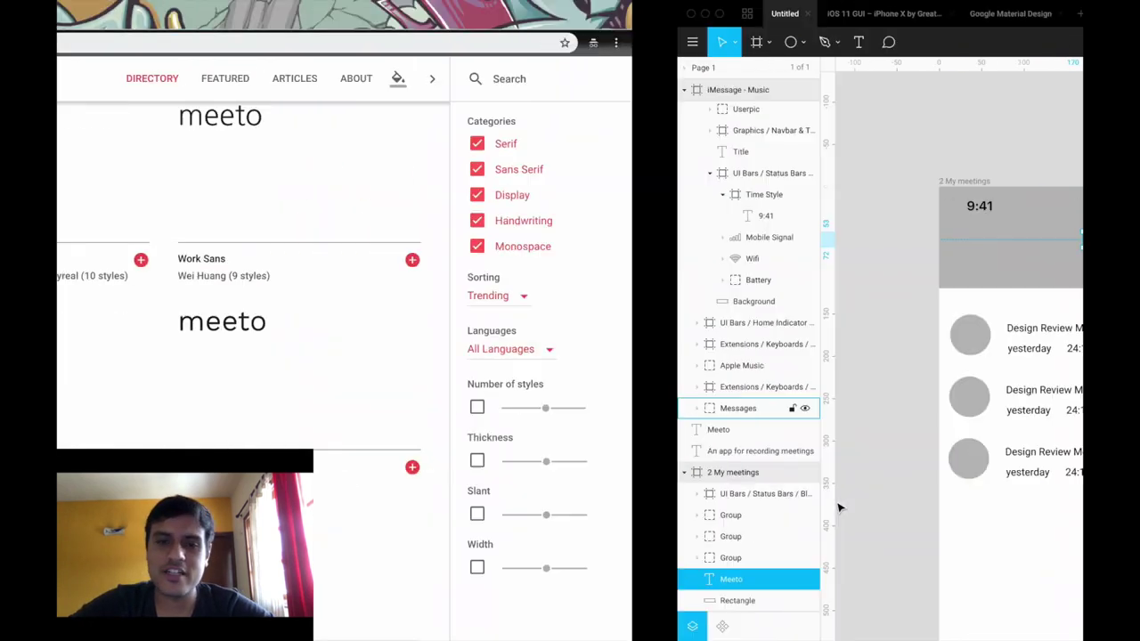
left_click(320, 263)
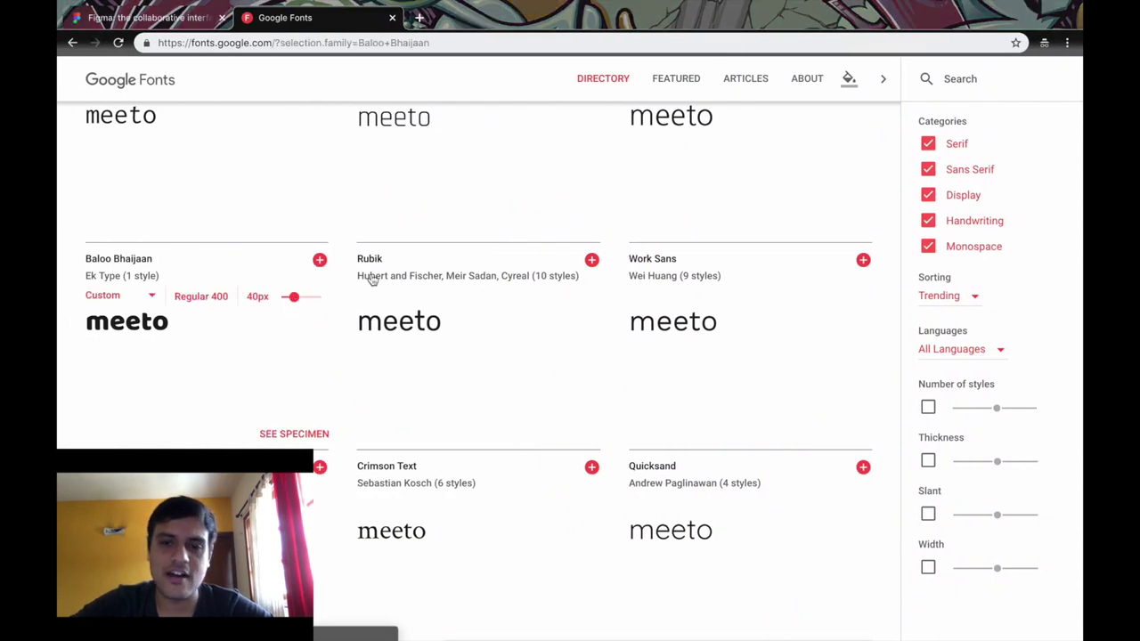
Switch back to Figma and set the "Meeto" title's font size to 24.
key("ctrl+Right")
left_click(1048, 437)
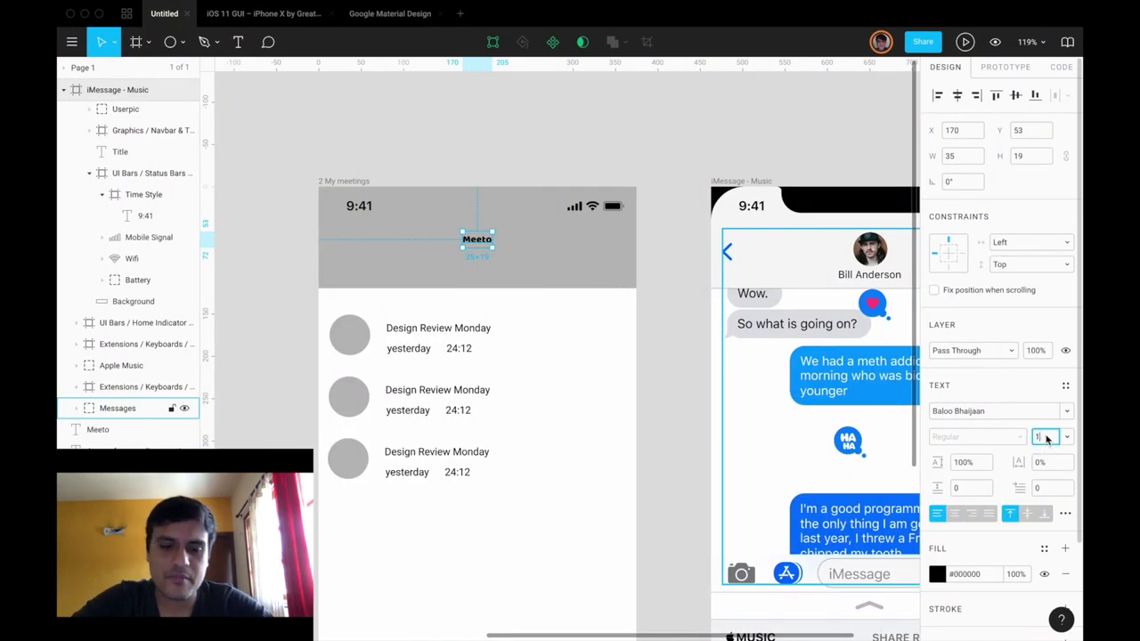
key("Return")
left_click(1047, 438)
type("24")
key("Return")
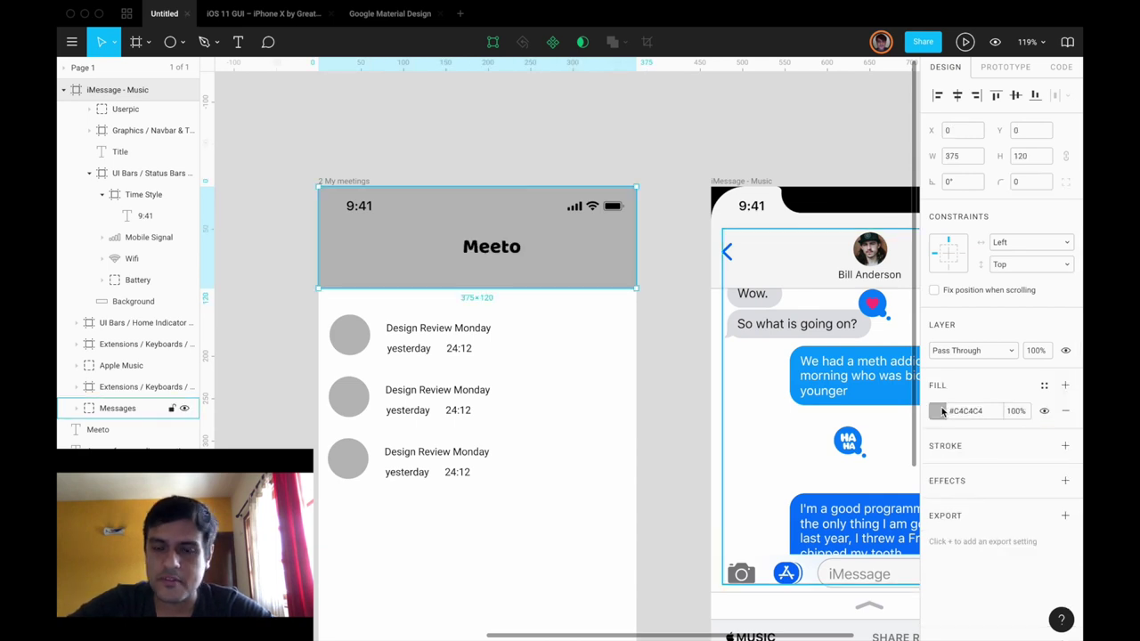
Change the header rectangle's fill to light blue #A7CFFF.
left_click(940, 409)
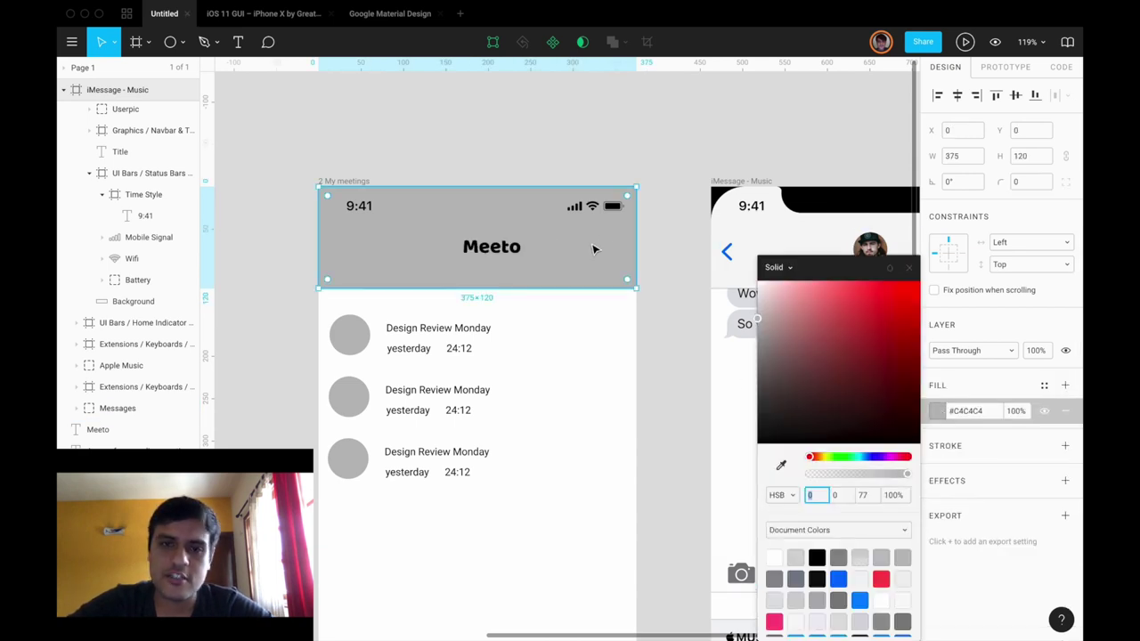
scroll(603, 272, "left", 5)
left_click_drag(863, 396, 814, 280)
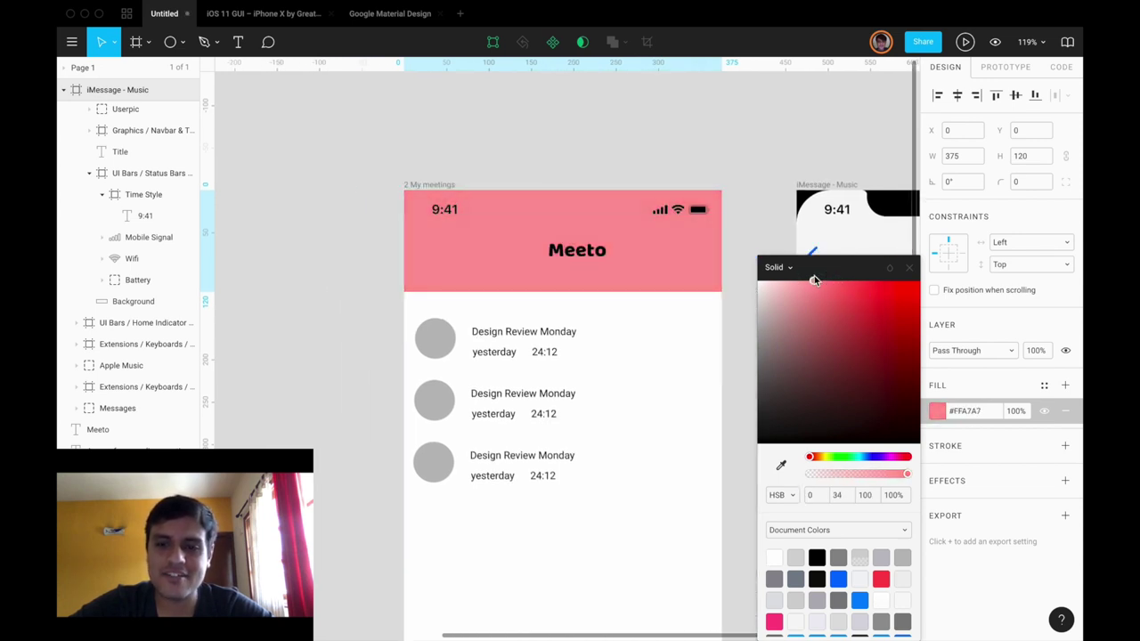
left_click(875, 457)
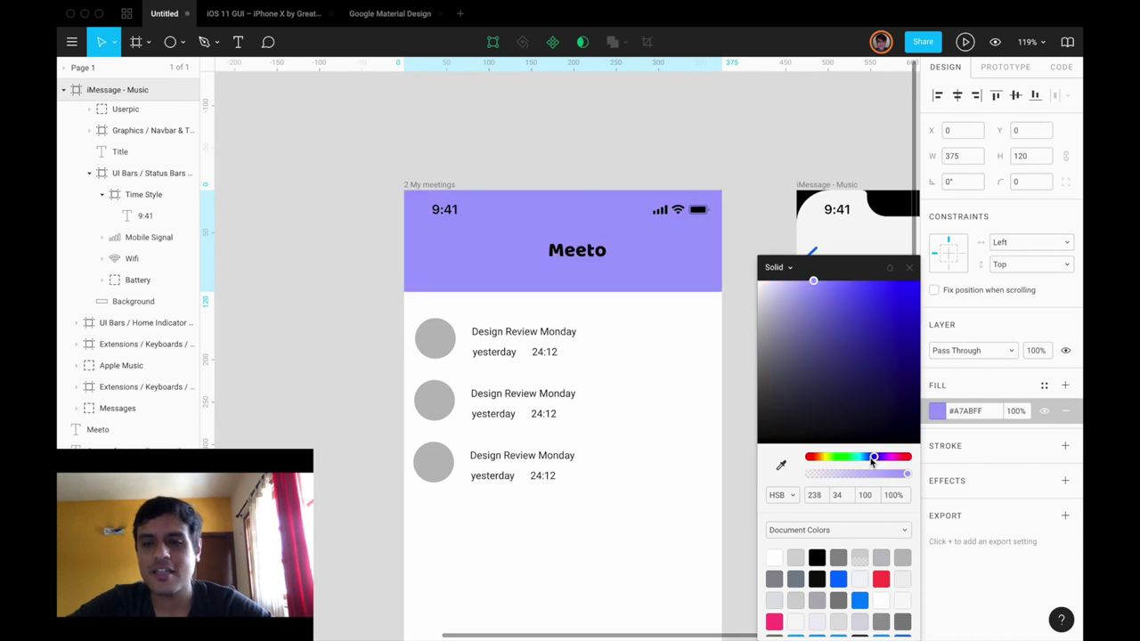
left_click_drag(875, 458, 866, 458)
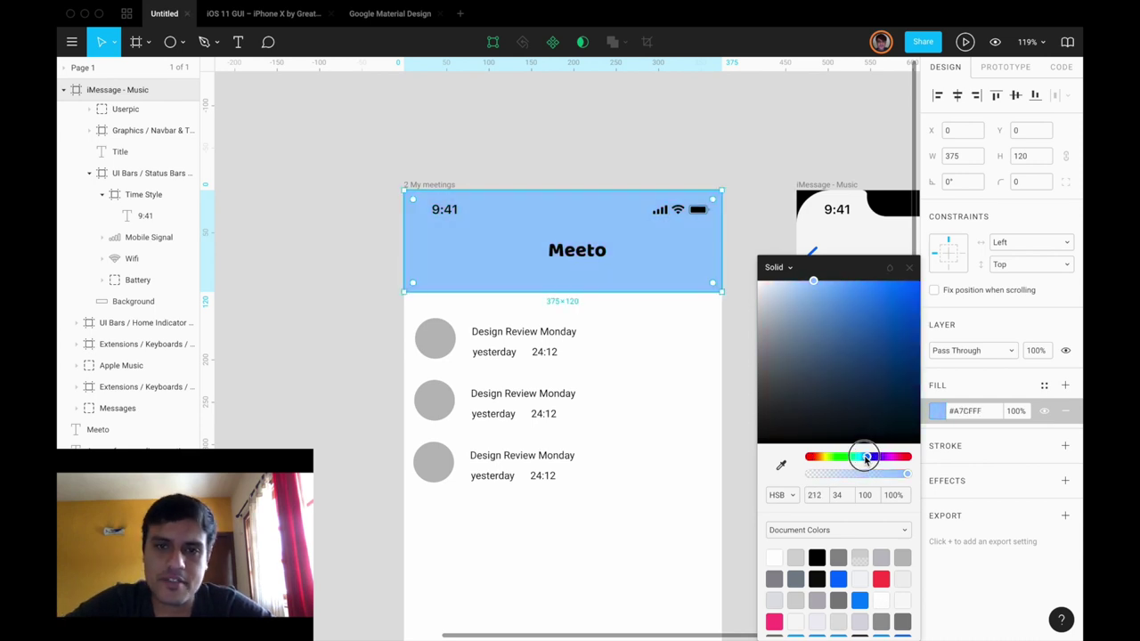
left_click(739, 285)
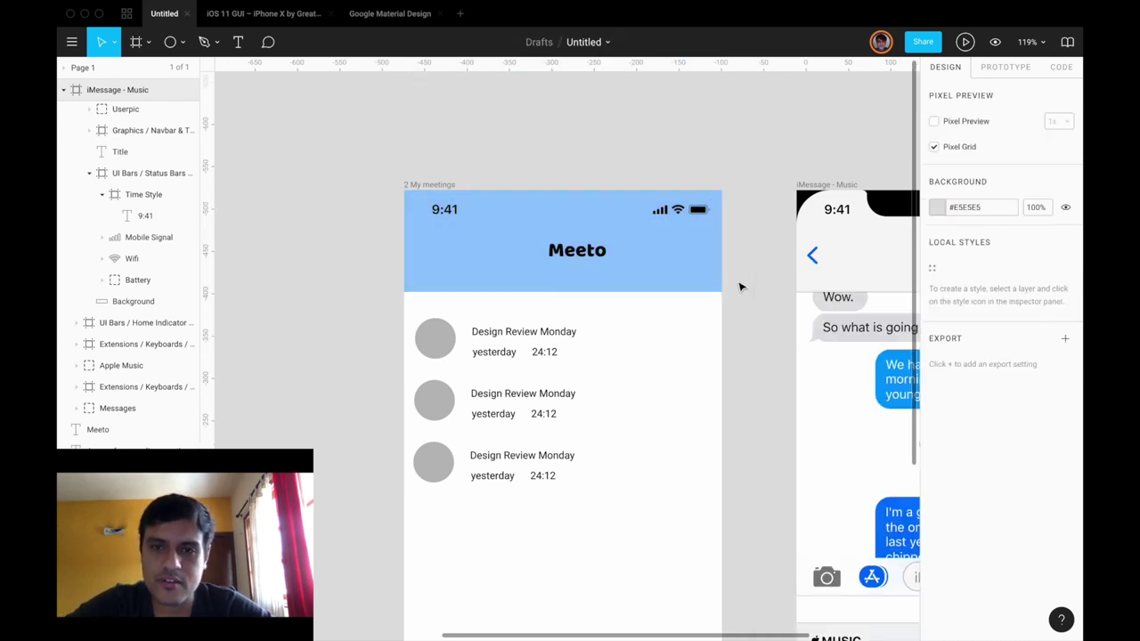
Change the "Meeto" title's fill to white, #FFFFFF.
scroll(740, 285, "right", 2)
scroll(740, 285, "up", 1)
left_click(491, 286)
left_click(937, 574)
left_click_drag(791, 300, 704, 204)
left_click(667, 285)
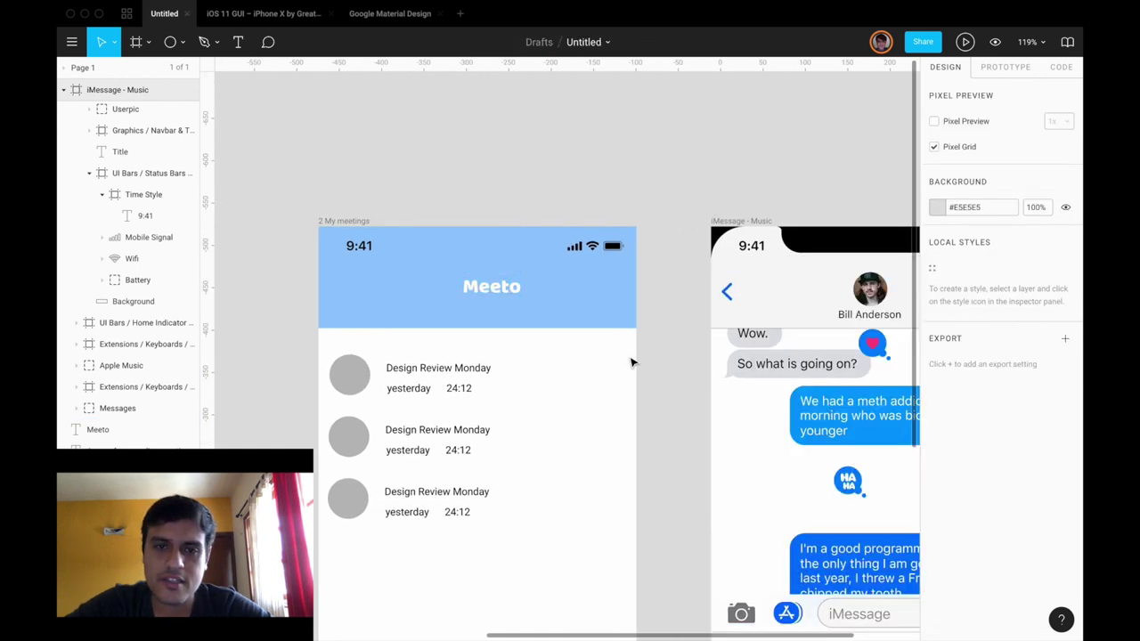
Set the hue of the header rectangle's fill to 230.
left_click(574, 311)
left_click(492, 284)
left_click(587, 309)
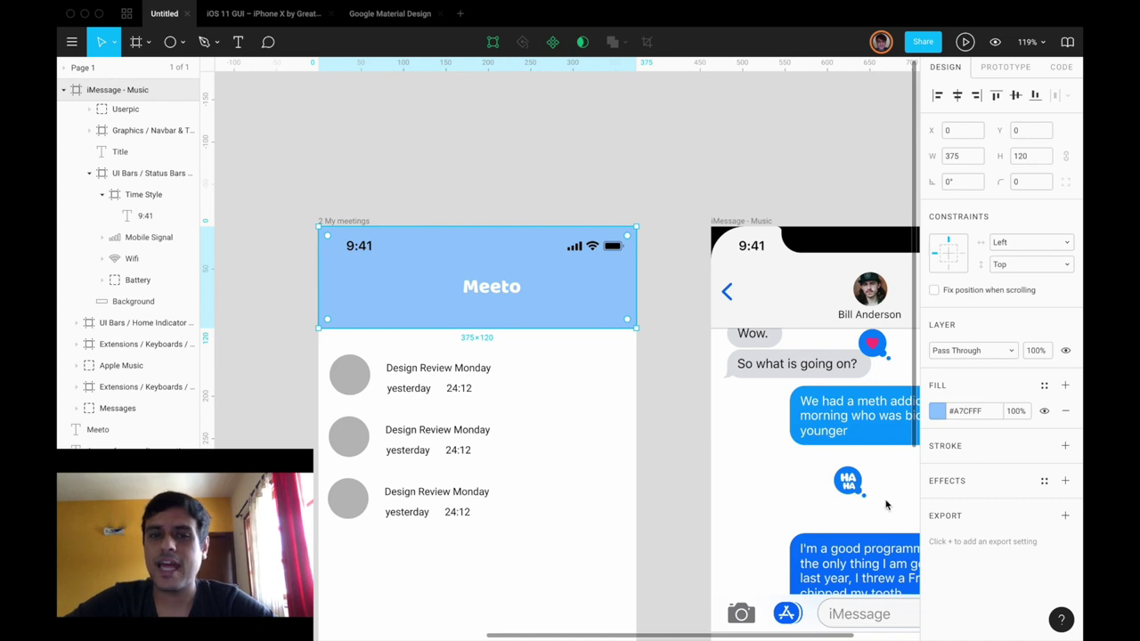
scroll(667, 471, "down", 4)
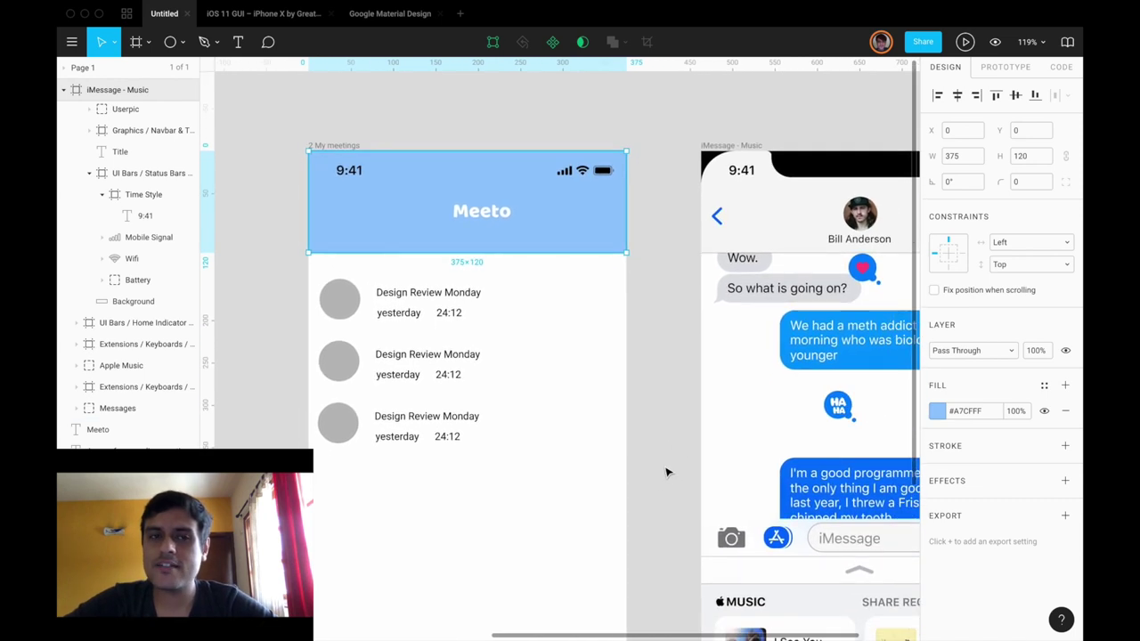
scroll(667, 472, "right", 1)
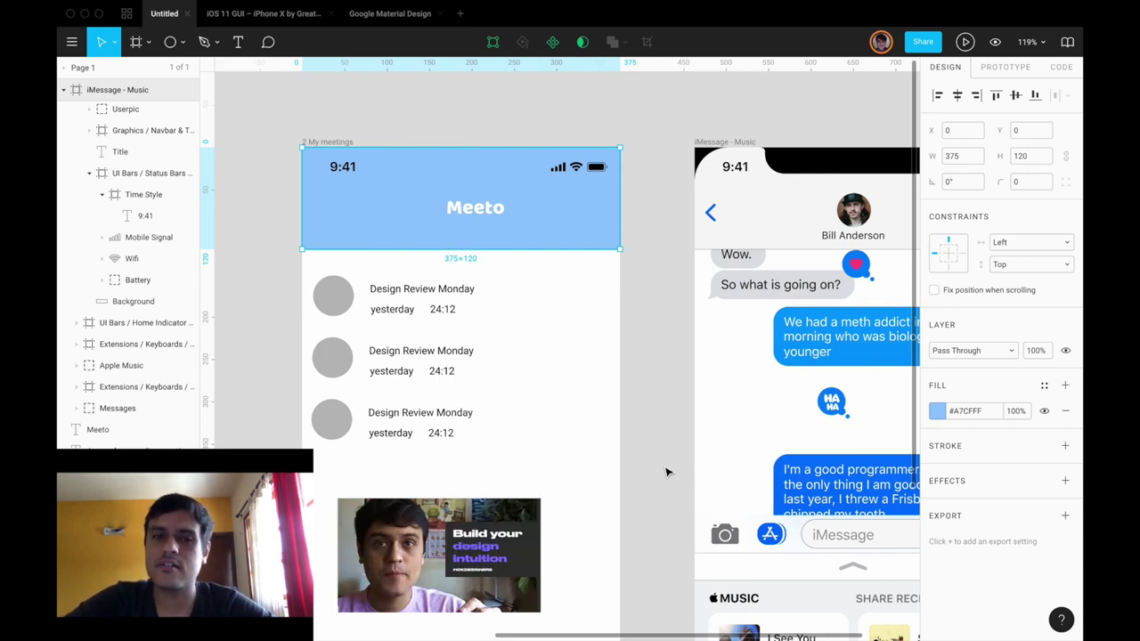
left_click(937, 411)
type("230")
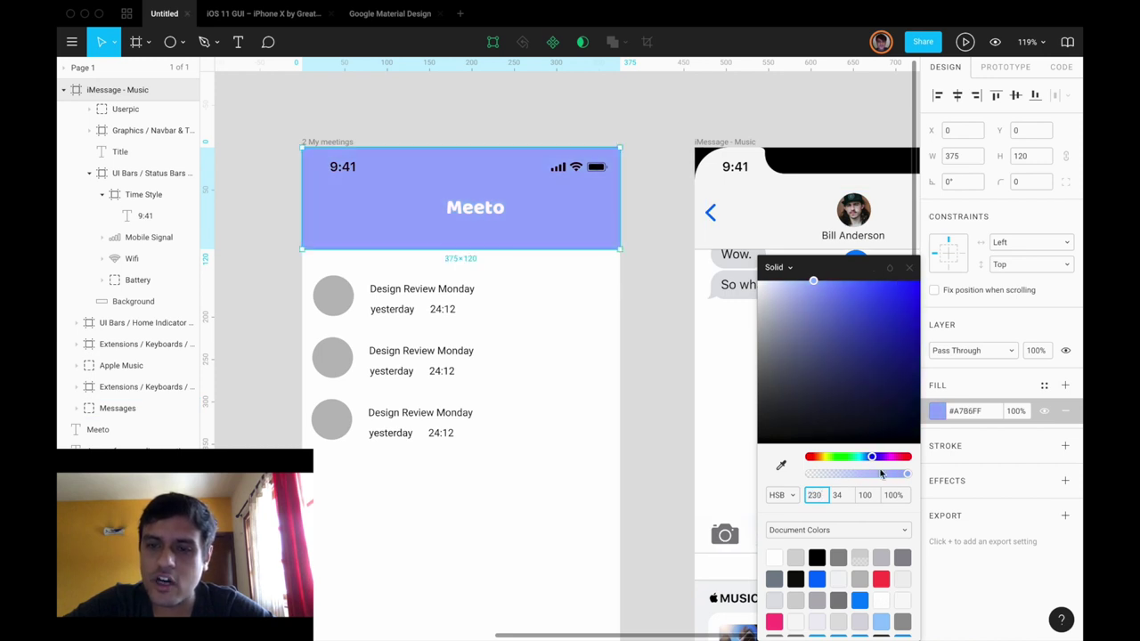
Switch the header fill's color model to RGB and back to HSB.
left_click(780, 495)
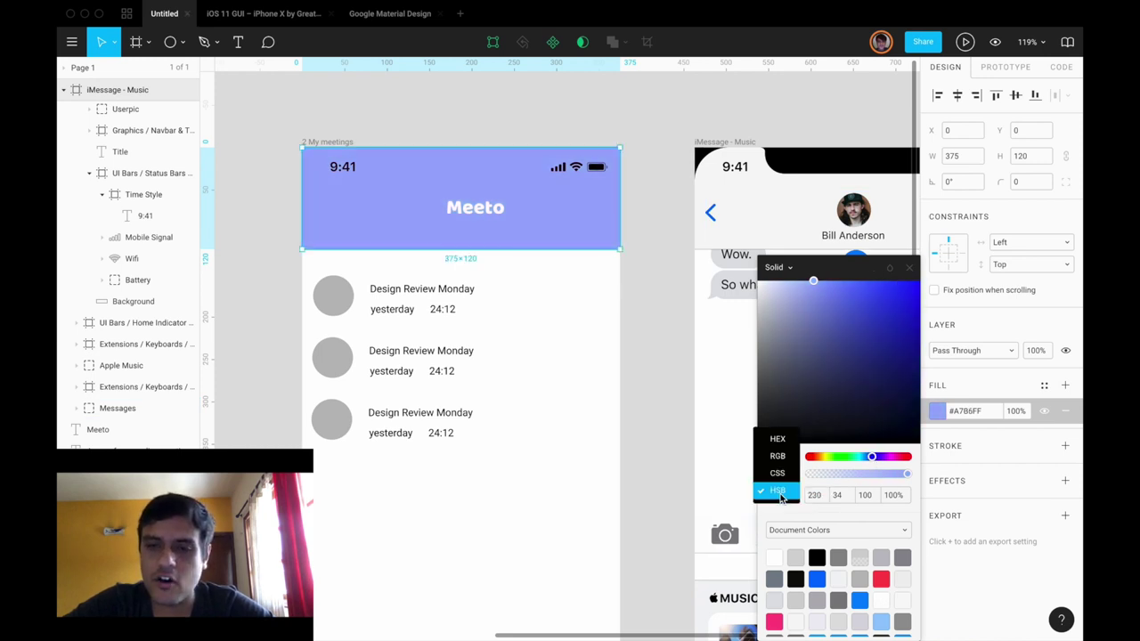
left_click(781, 460)
left_click(787, 500)
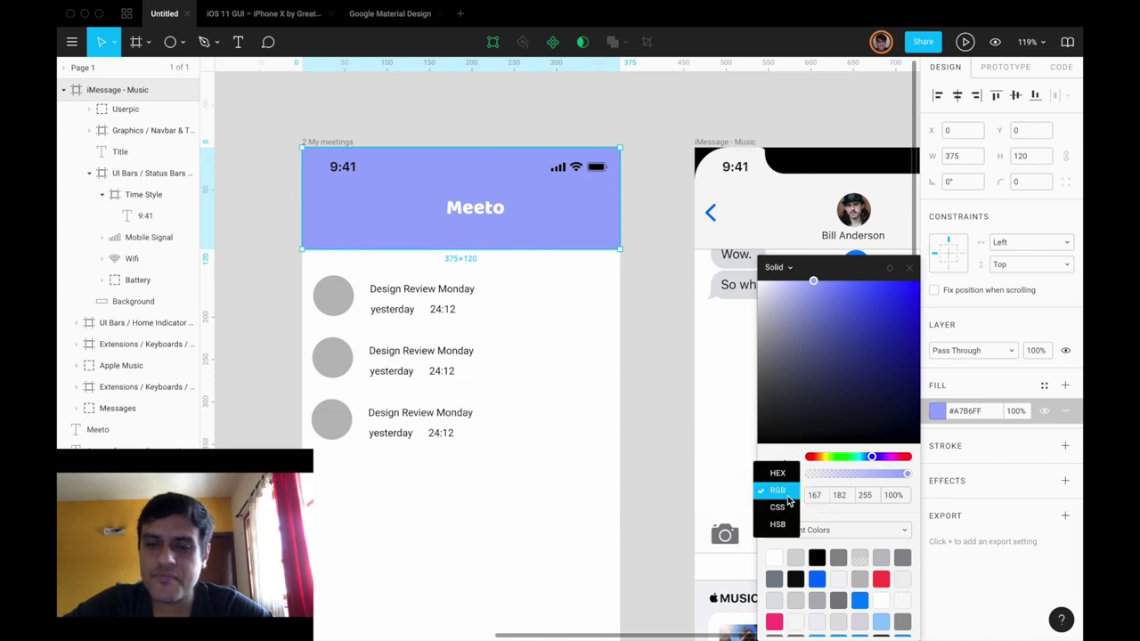
left_click(786, 525)
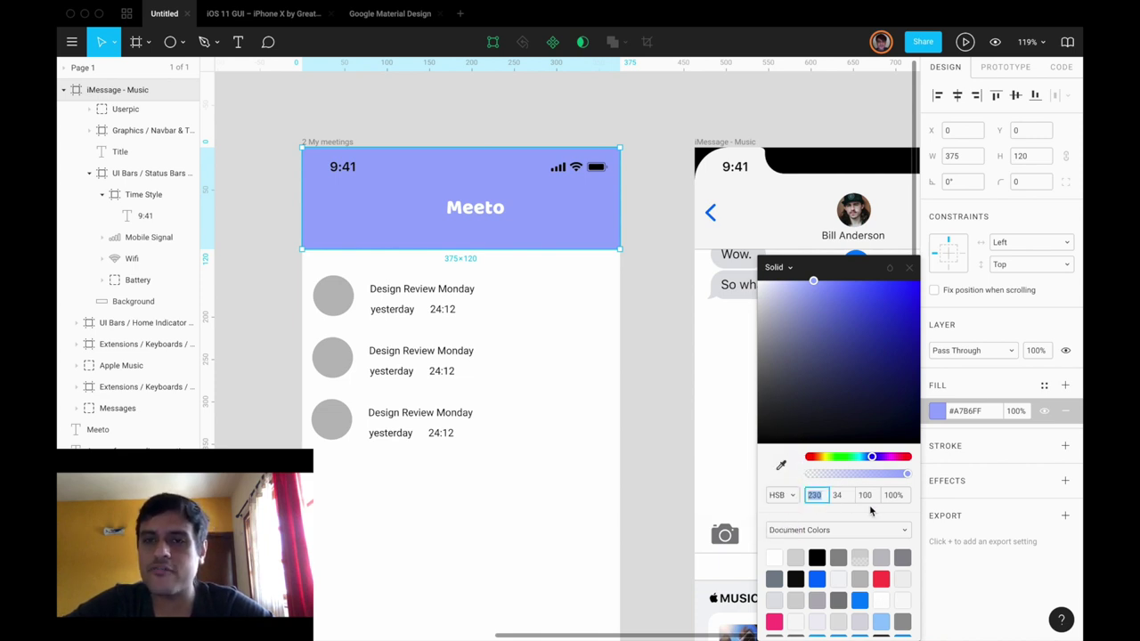
Adjust the header fill's hue, saturation and brightness to a medium blue, HSB 198, 72, 81 (#3AA1CE).
left_click(820, 458)
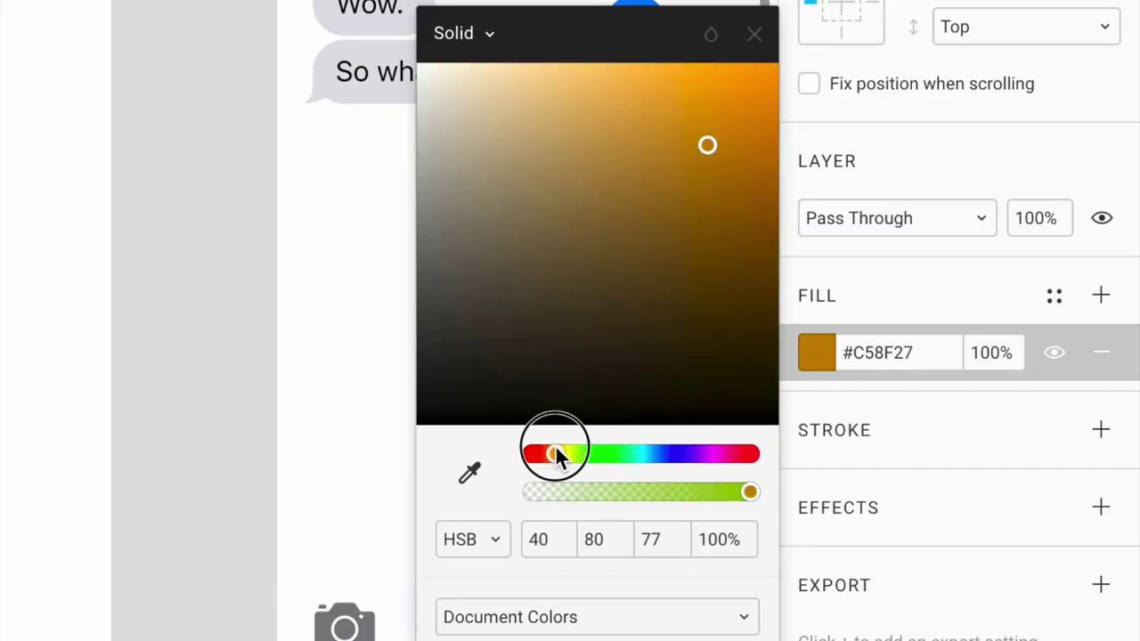
left_click_drag(555, 455, 692, 454)
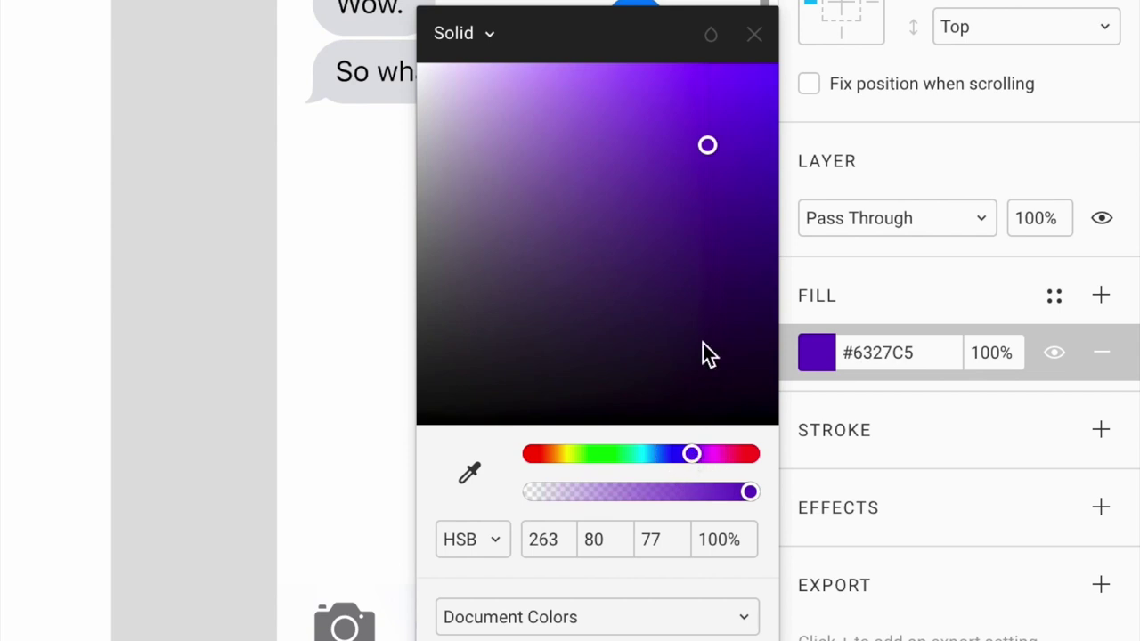
mouse_move(710, 143)
left_mouse_down()
mouse_move(715, 295)
mouse_move(710, 139)
mouse_move(558, 149)
mouse_move(708, 136)
mouse_move(714, 283)
mouse_move(705, 159)
left_mouse_up()
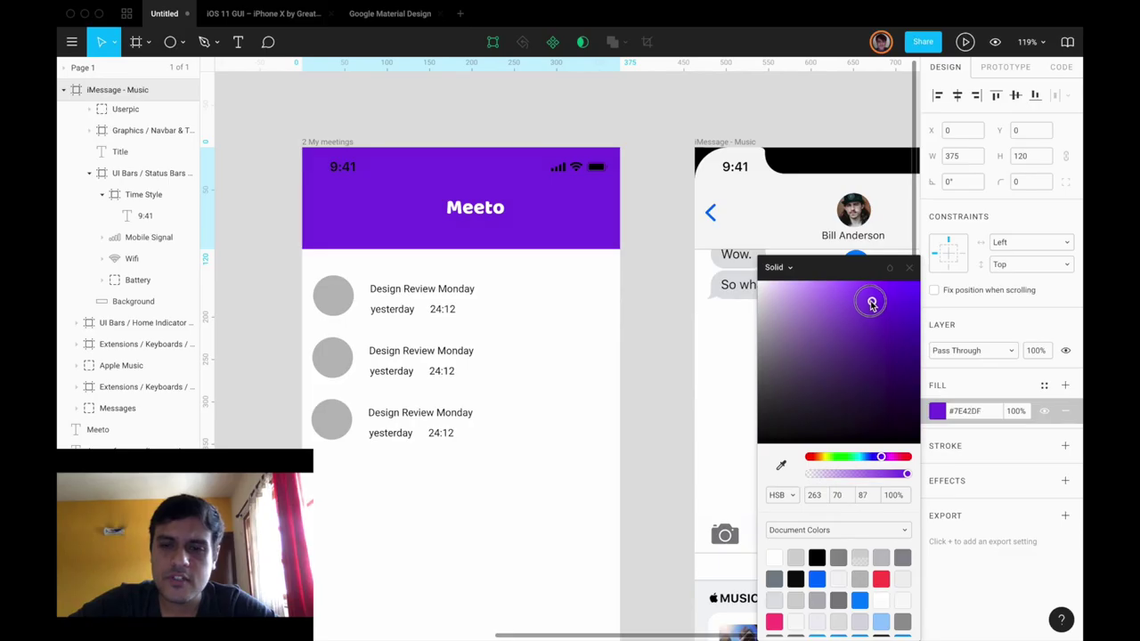
left_click_drag(666, 113, 676, 132)
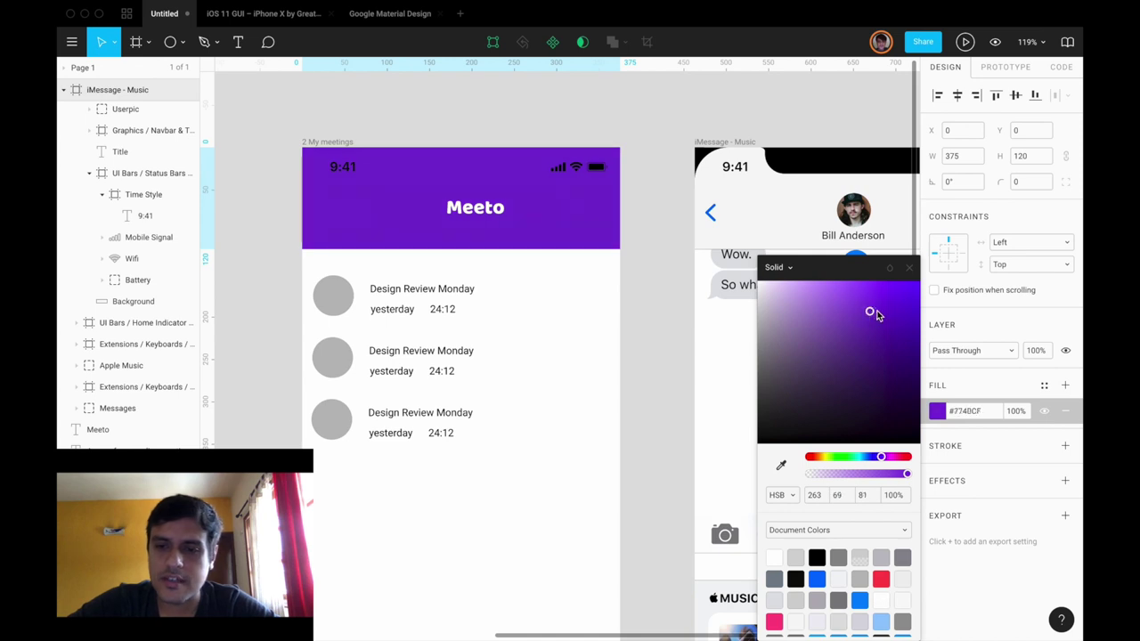
left_click(862, 457)
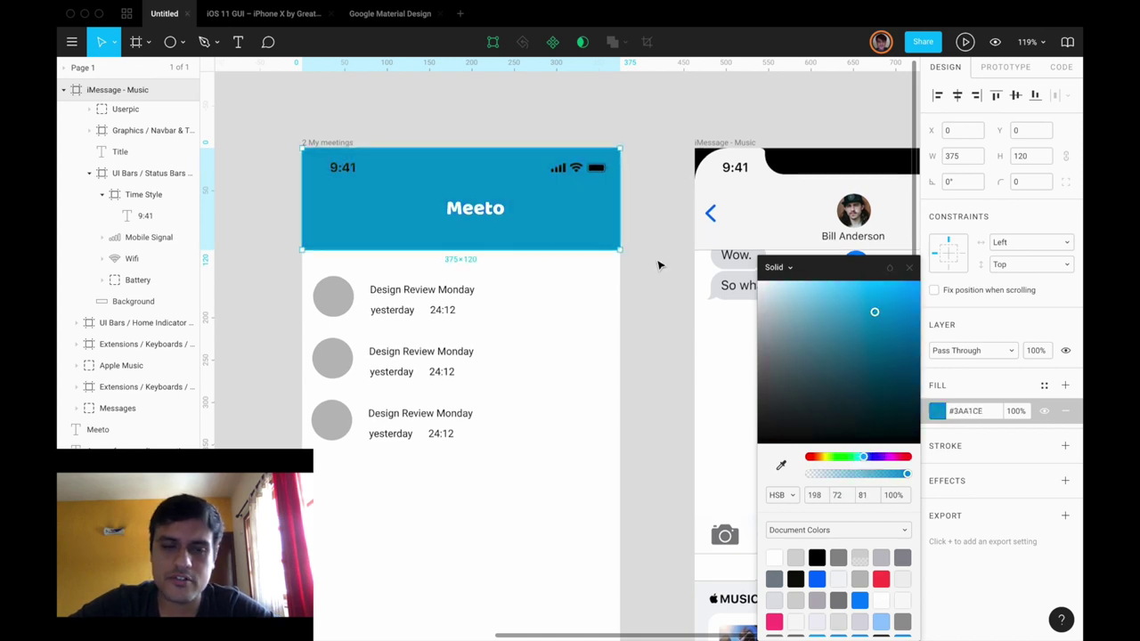
left_click(659, 265)
Reduce the header rectangle's height to 90 by raising its lower edge.
scroll(659, 265, "right", 3)
scroll(658, 264, "up", 1)
scroll(491, 293, "up", 2)
left_click(491, 293)
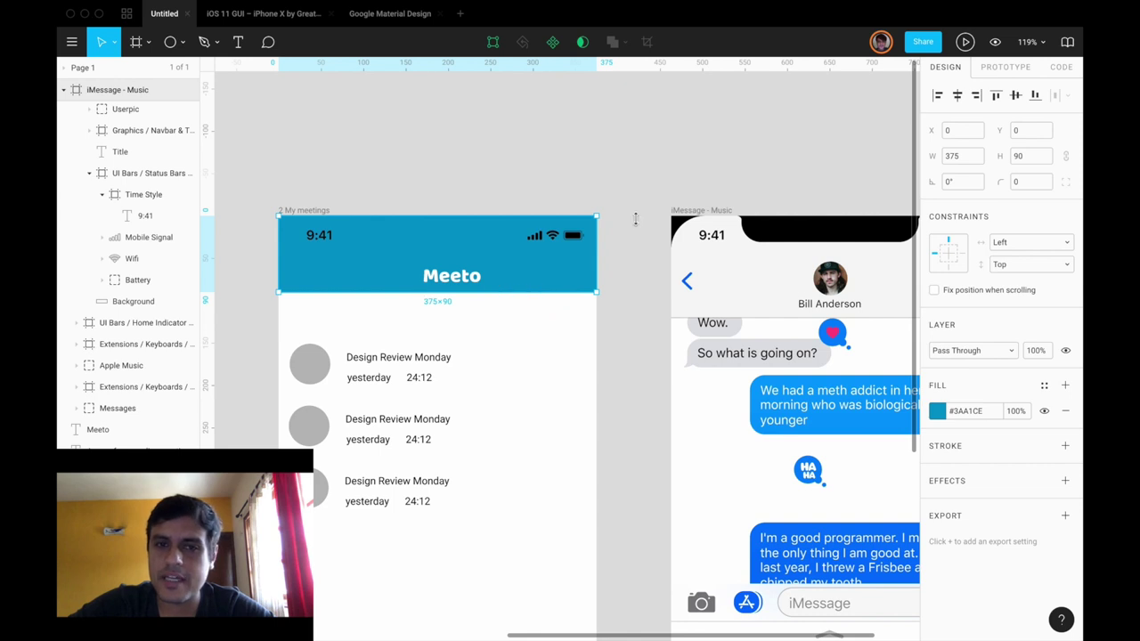
Move the "Meeto" title up to Y 33 and centre it horizontally in the "2 My meetings" frame.
left_click_drag(456, 277, 452, 267)
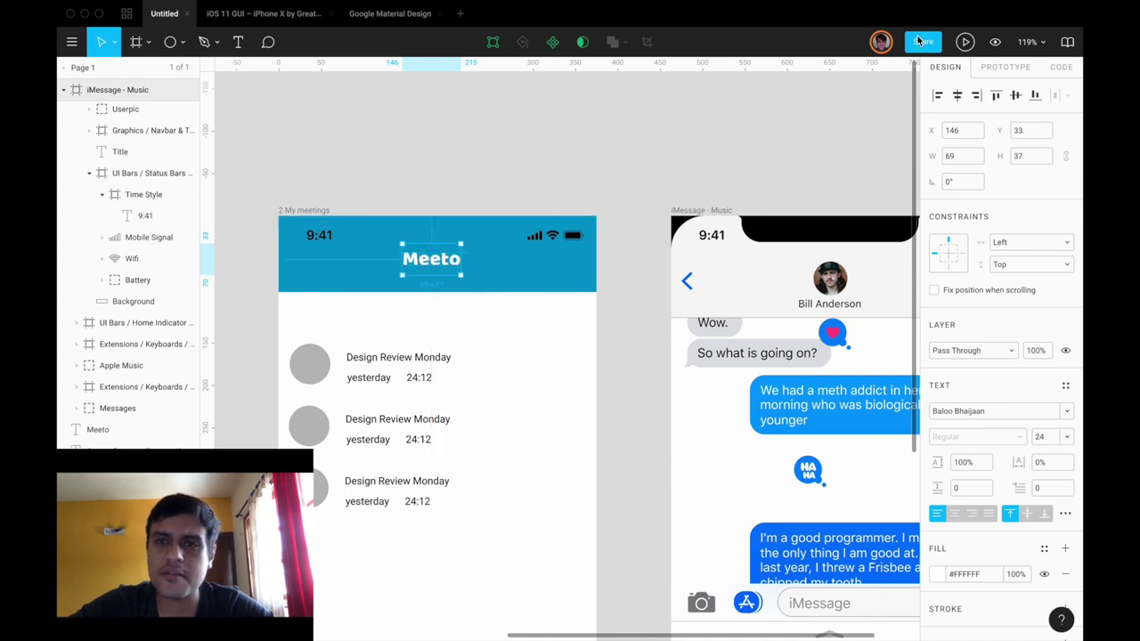
left_click(742, 158)
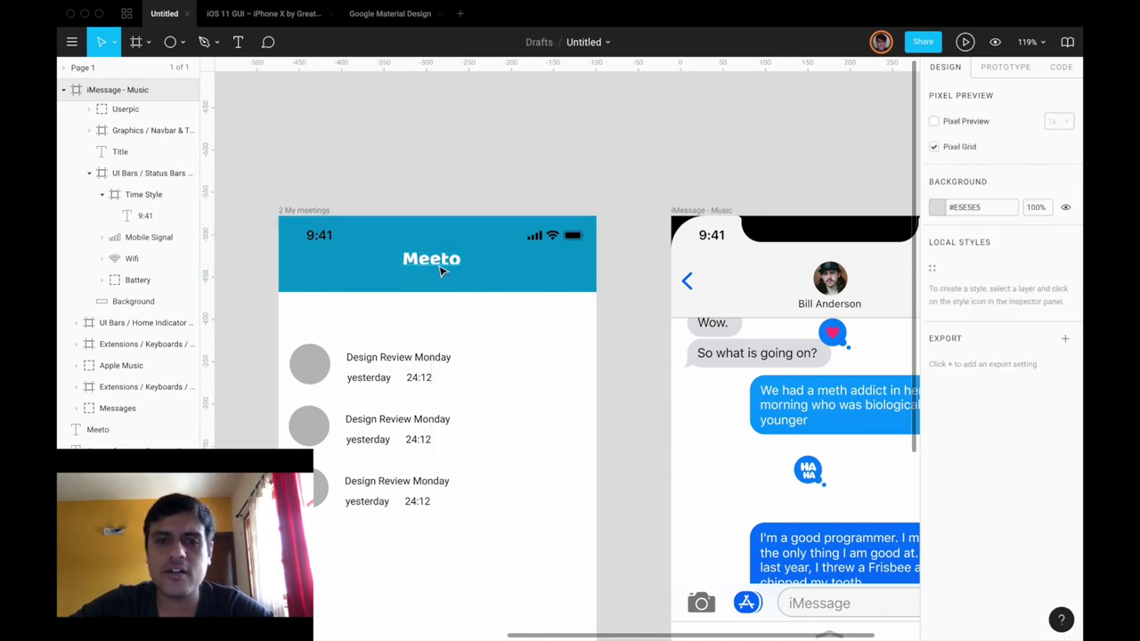
left_click(441, 267)
left_click(957, 95)
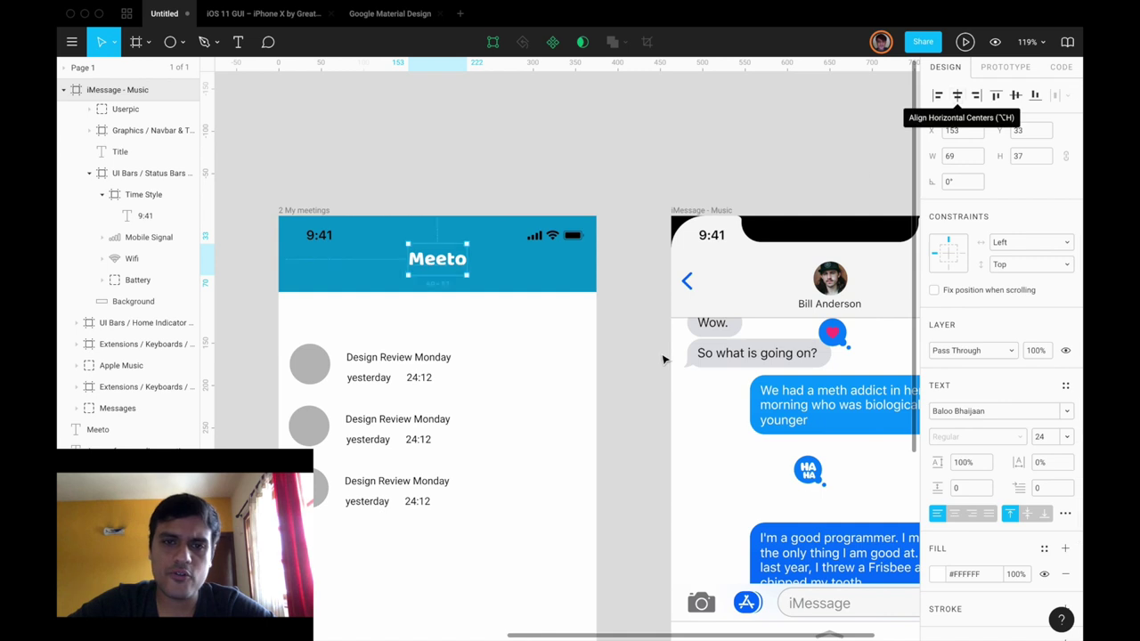
left_click(629, 349)
left_click(445, 266)
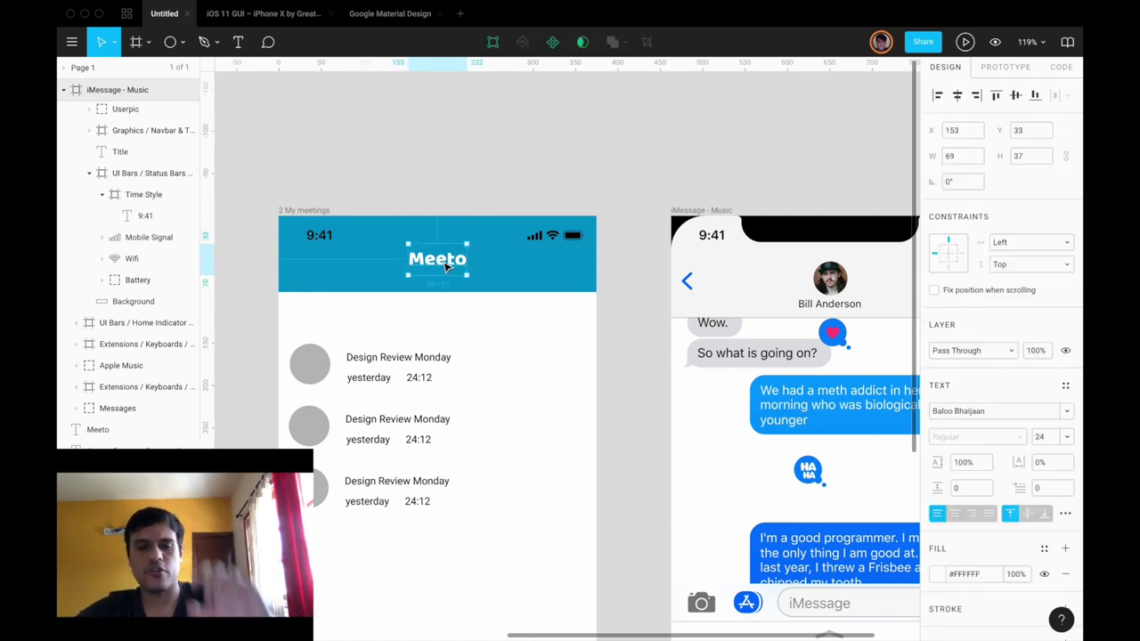
Nudge the "Meeto" title down by 10 and align the three meeting rows to their left edges.
key("shift+Down")
left_click(372, 374)
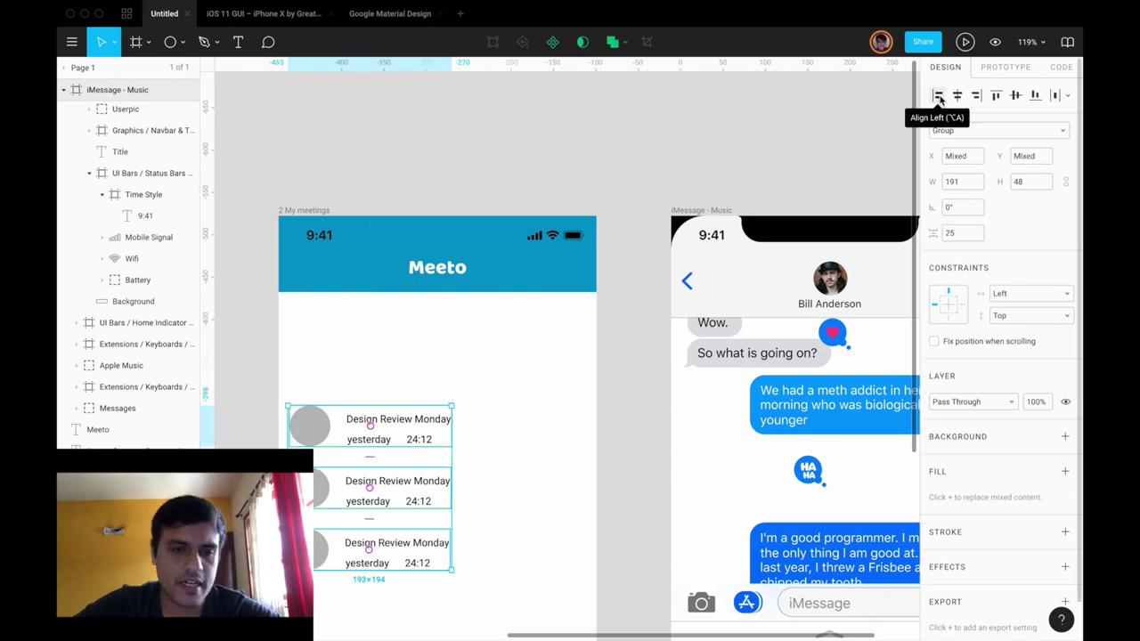
left_click(939, 97)
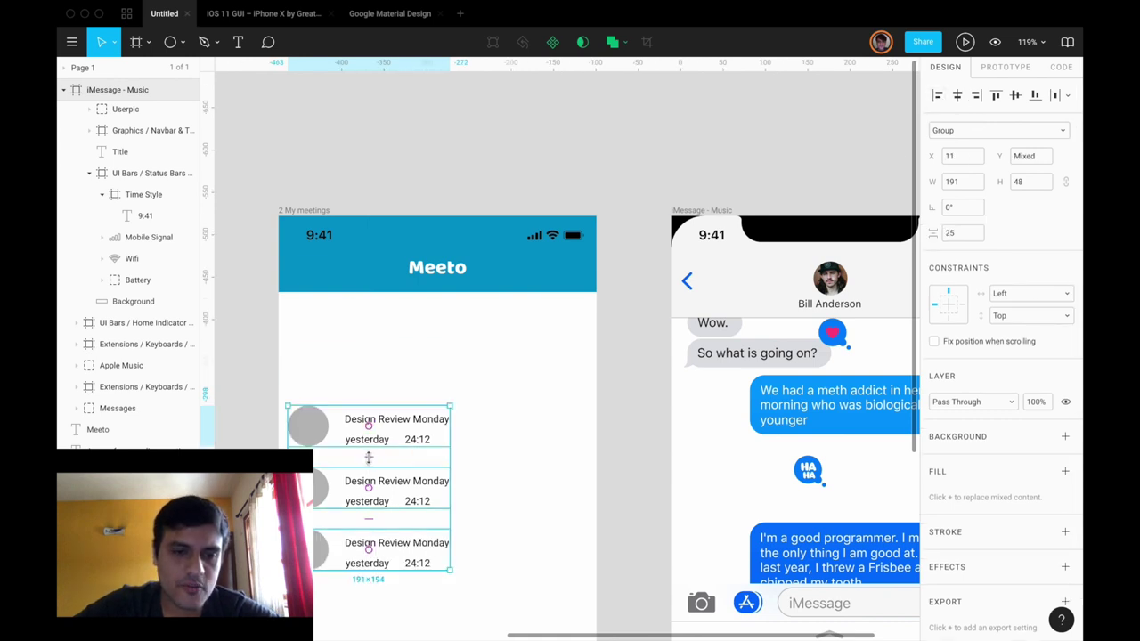
Tighten the vertical spacing between the three meeting rows to 22.
mouse_move(367, 457)
left_mouse_down()
mouse_move(369, 384)
mouse_move(366, 501)
mouse_move(372, 458)
left_mouse_up()
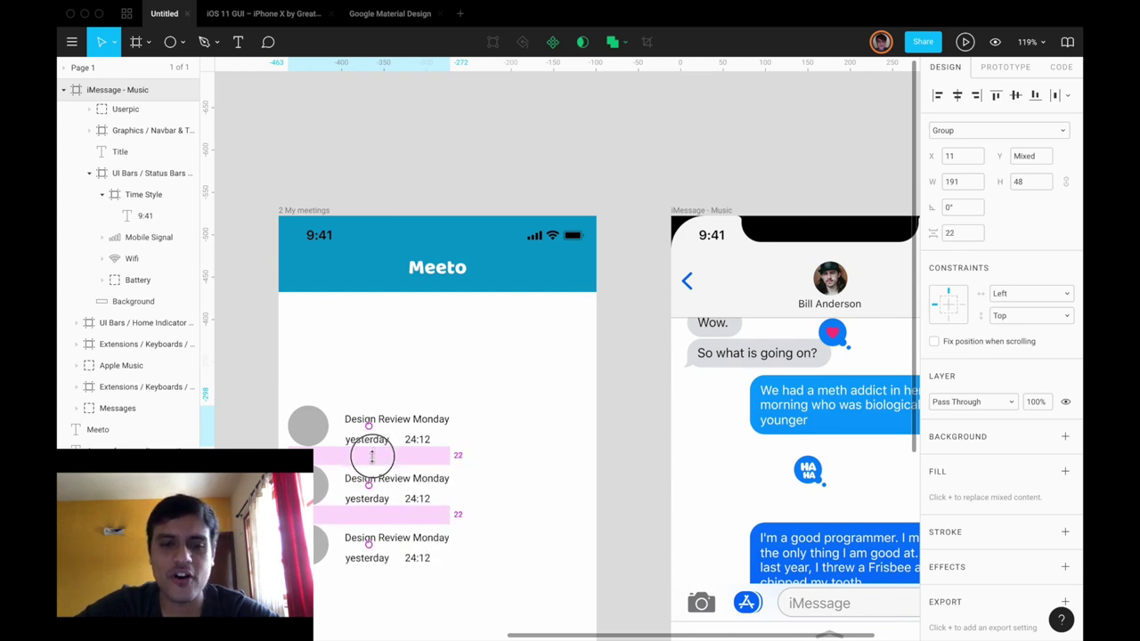
left_click(489, 455)
scroll(382, 429, "down", 1)
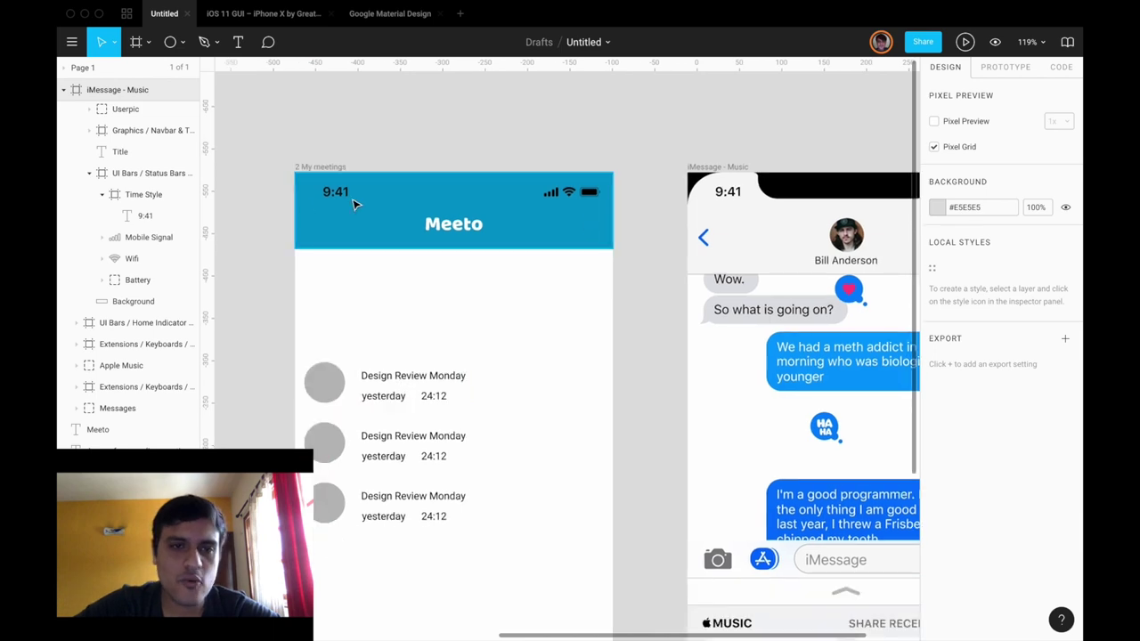
Switch to the iOS 11 GUI – iPhone X file and copy the white status bar from the "Lock Screen - Music" frame.
key("ctrl+Tab")
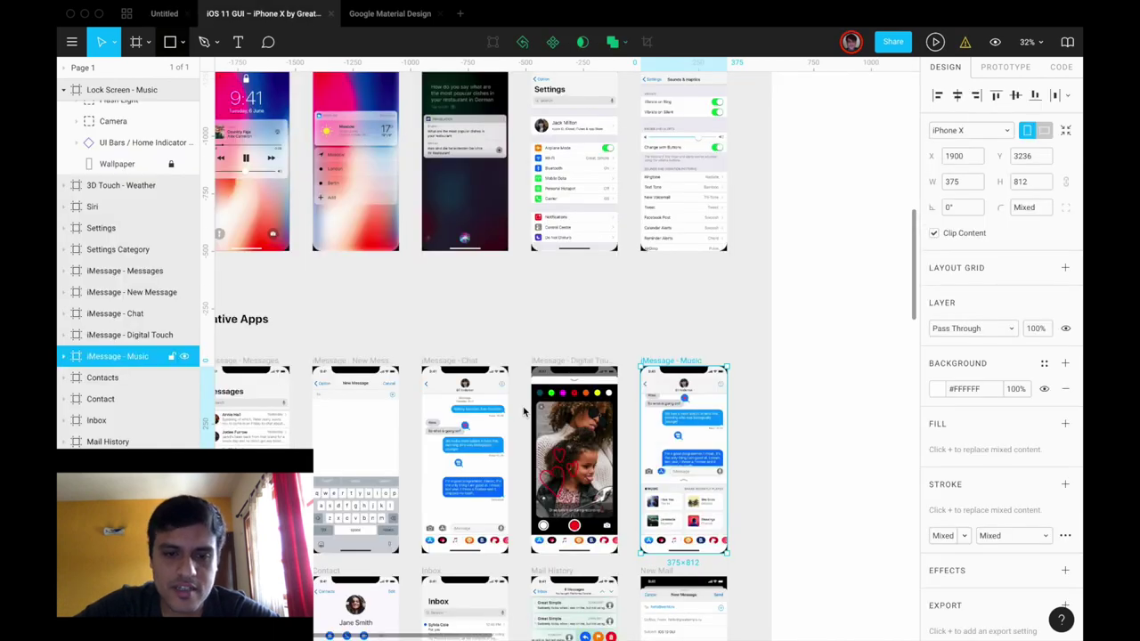
scroll(526, 412, "up", 4)
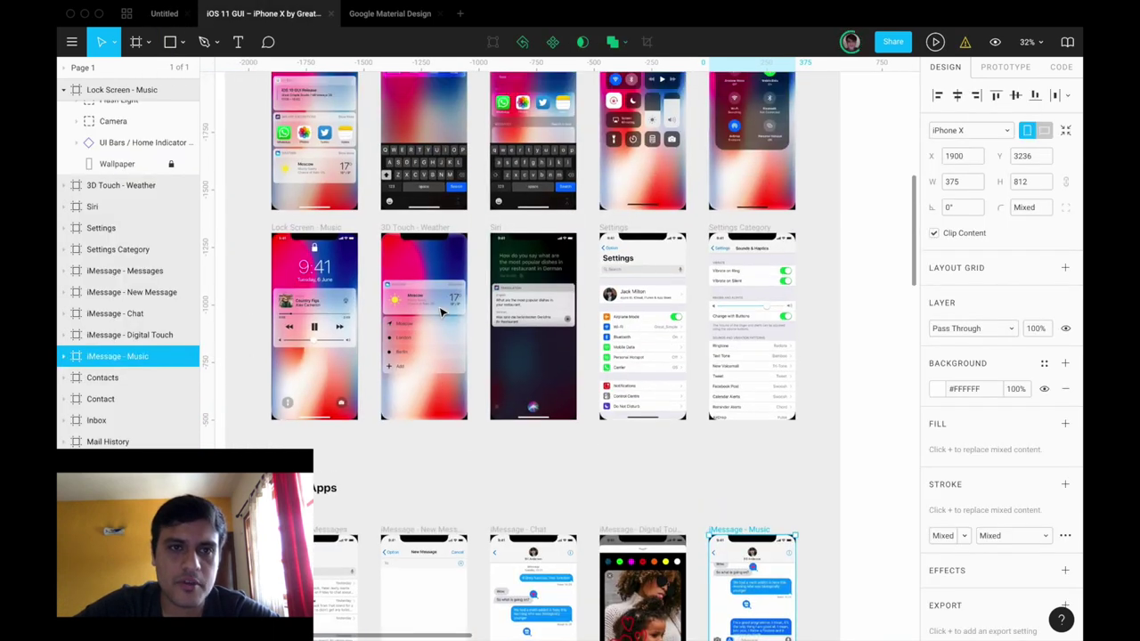
left_click(346, 246)
scroll(345, 245, "up", 5)
left_click(359, 229)
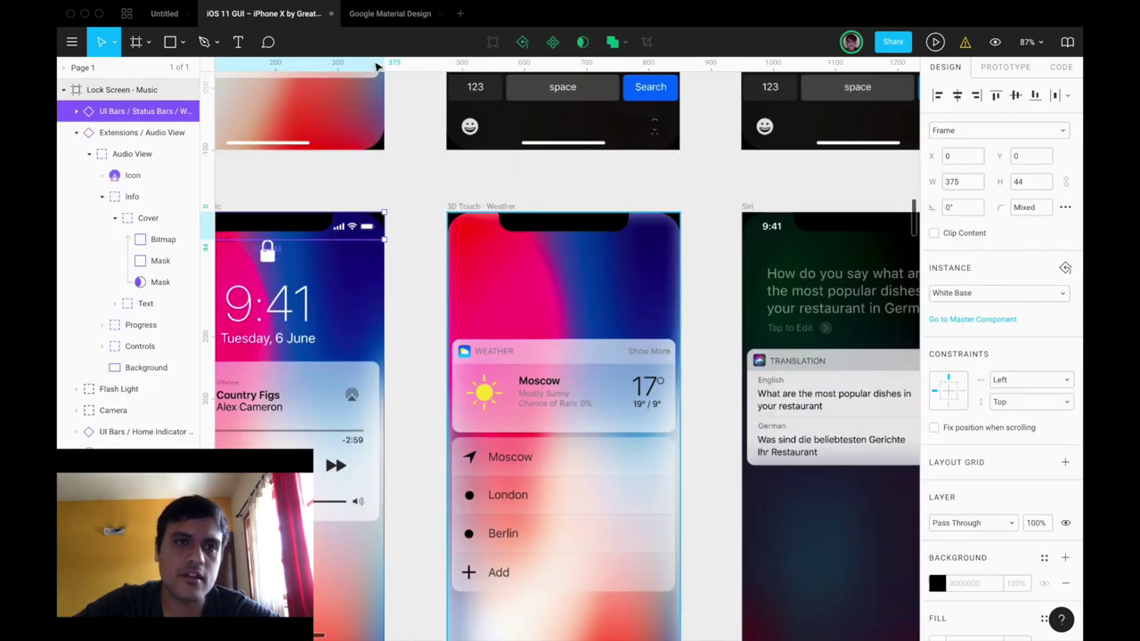
Return to the Untitled file and replace the black status bar in the "2 My meetings" frame with the copied white one.
left_click(162, 15)
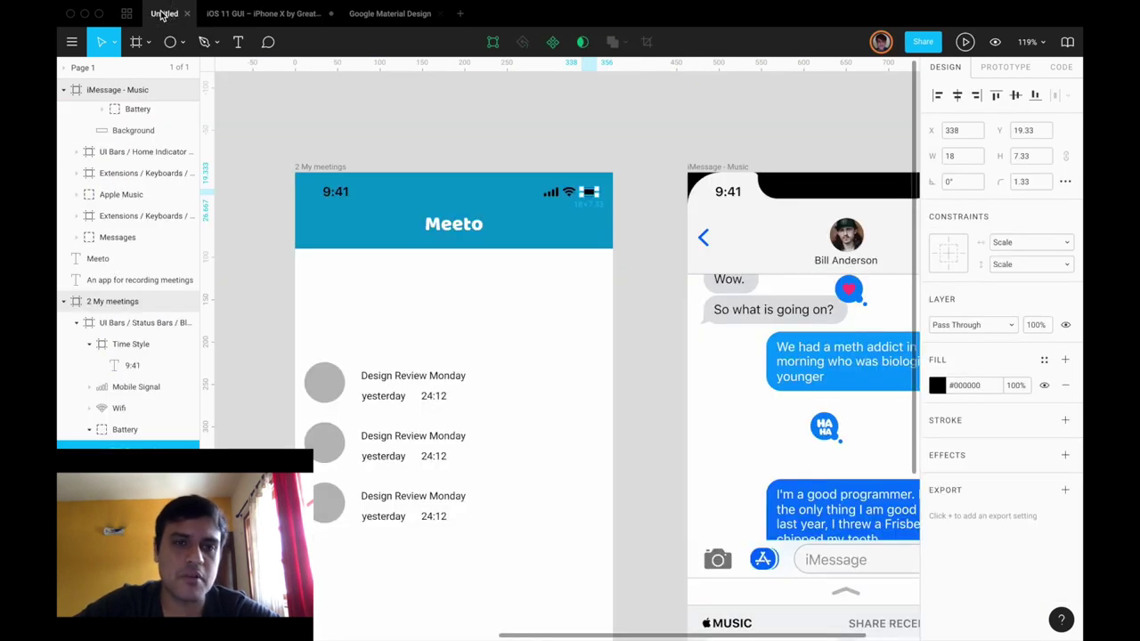
left_click(347, 194)
left_click(398, 197)
left_click(385, 194)
key("BackSpace")
left_click(328, 167)
key("super+v")
left_click(413, 119)
Draw a 44 × 44 circle just below the header near the frame's left edge, at X 15, Y 106.
left_click(336, 376)
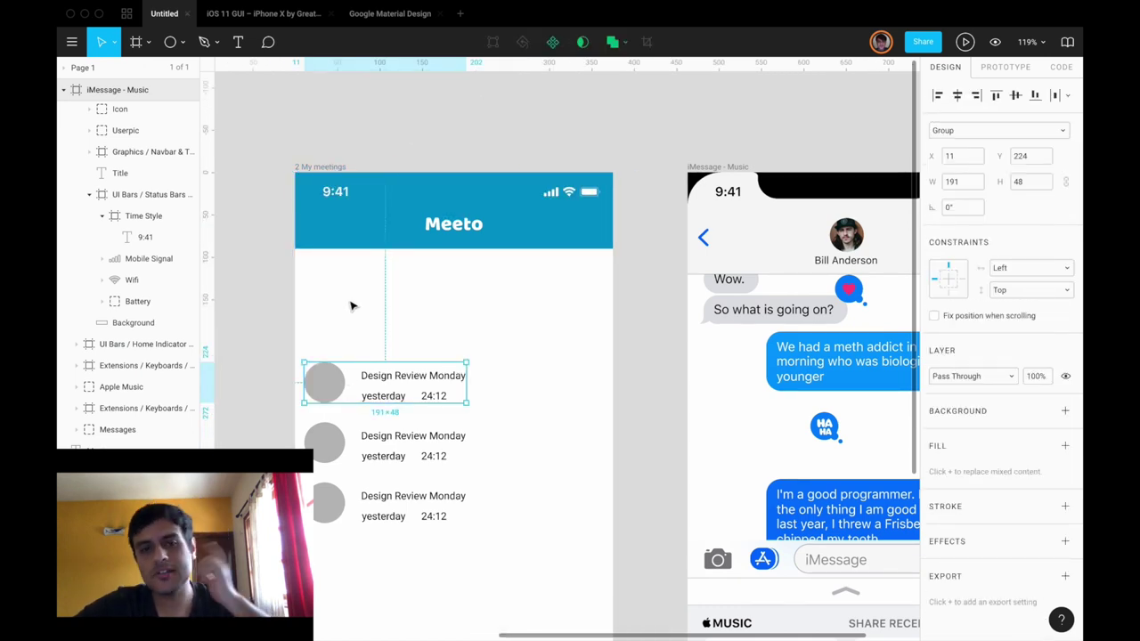
key("o")
left_click_drag(308, 263, 345, 301)
Duplicate the 44 × 44 circle into the frame's lower-right corner and add a "+" text on top of it.
scroll(411, 383, "down", 3)
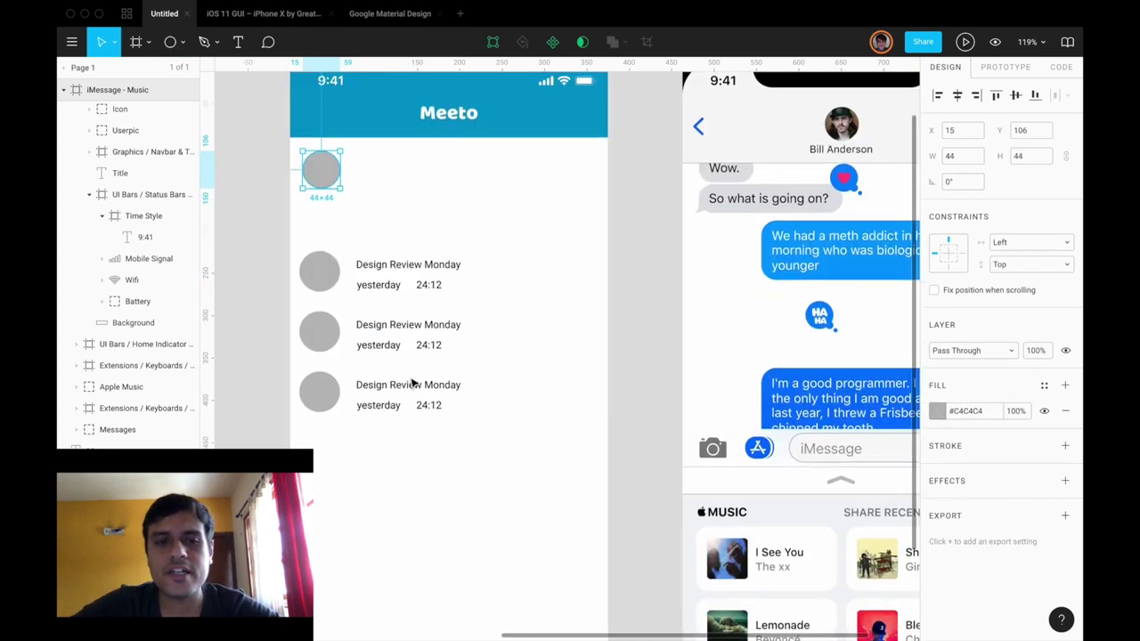
scroll(411, 383, "down", 3)
scroll(411, 383, "down", 1)
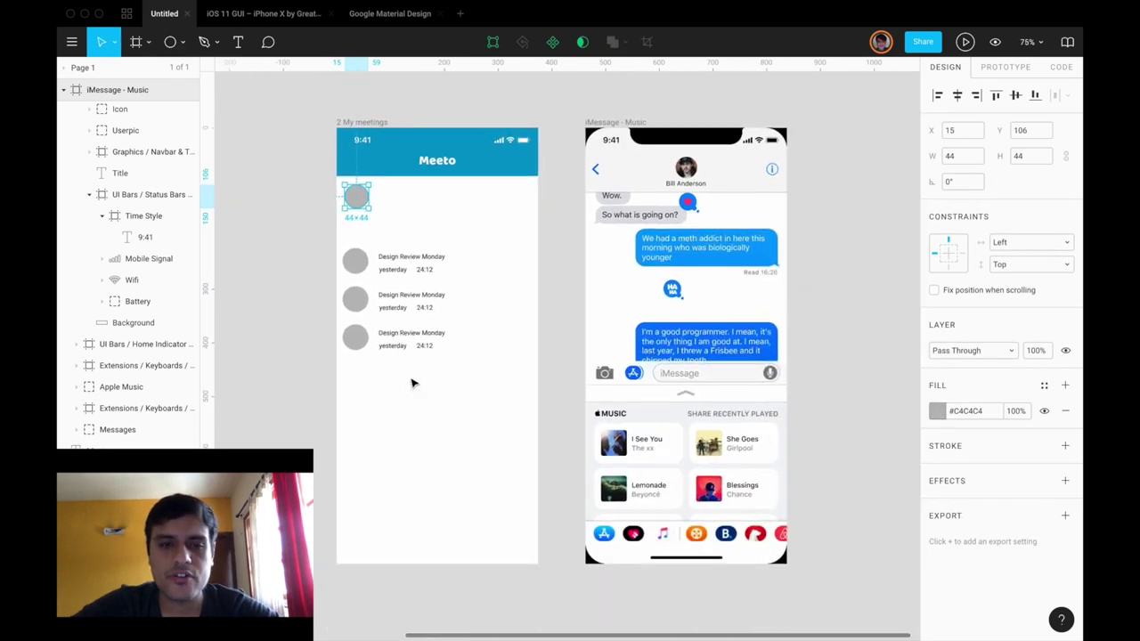
left_click_drag(355, 194, 489, 504, "alt")
key("t")
left_click(495, 525)
type("+")
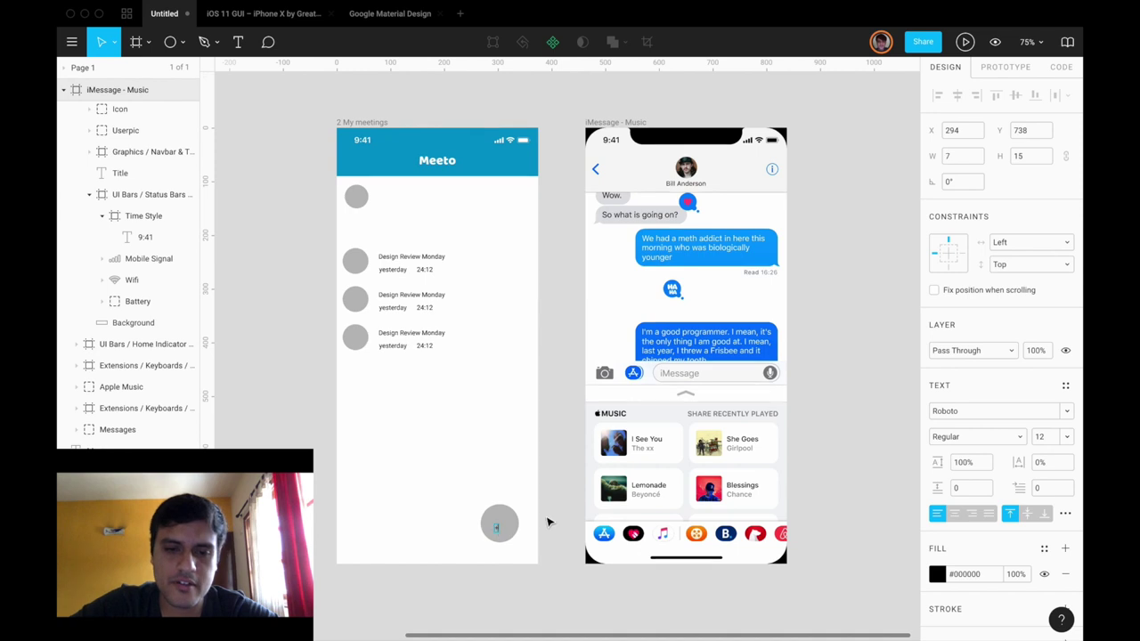
Set the "+" text's font size to 48 and centre it on the lower-right circle.
left_click(548, 519)
left_click(1046, 437)
type("48")
key("Return")
left_click_drag(504, 539, 504, 529)
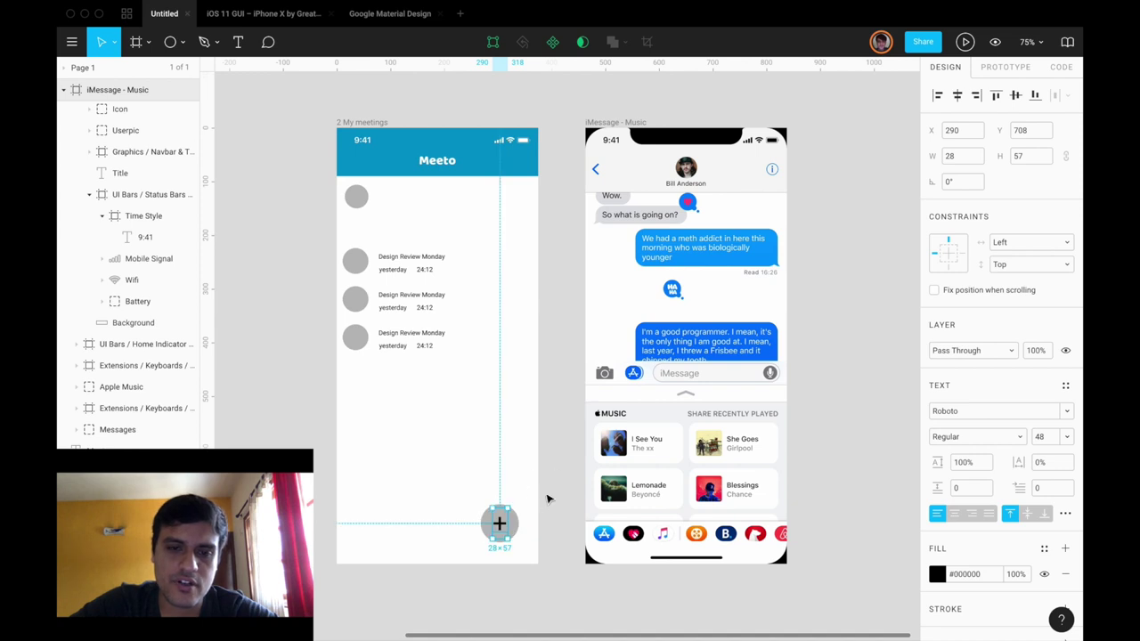
left_click(548, 499)
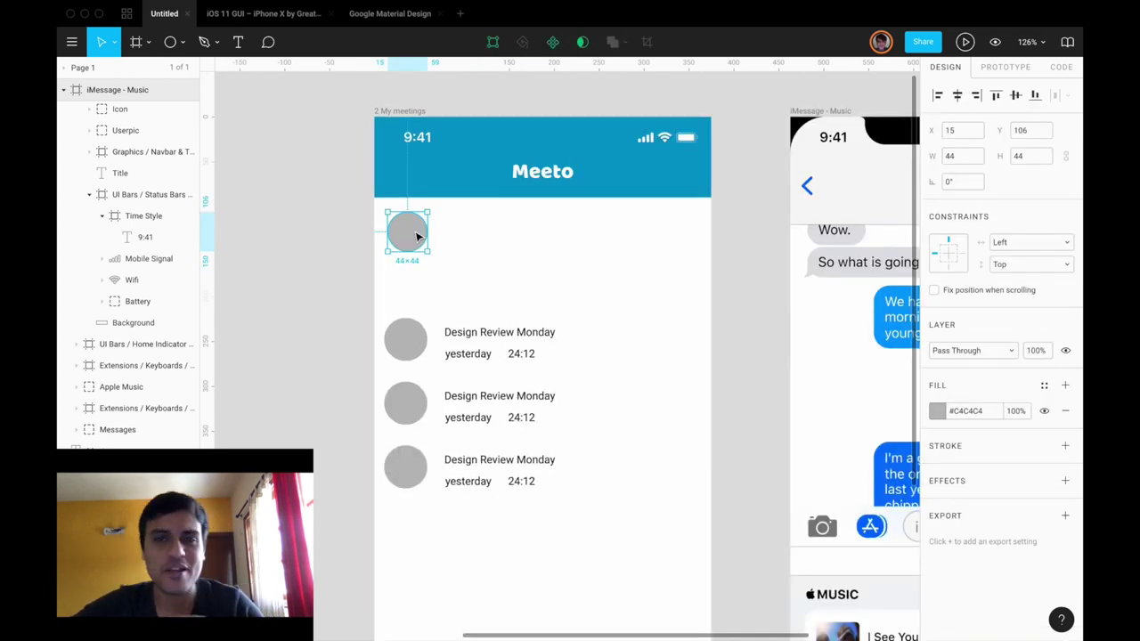
Resize the circle below the header to a width and height of 56.
left_click(957, 159)
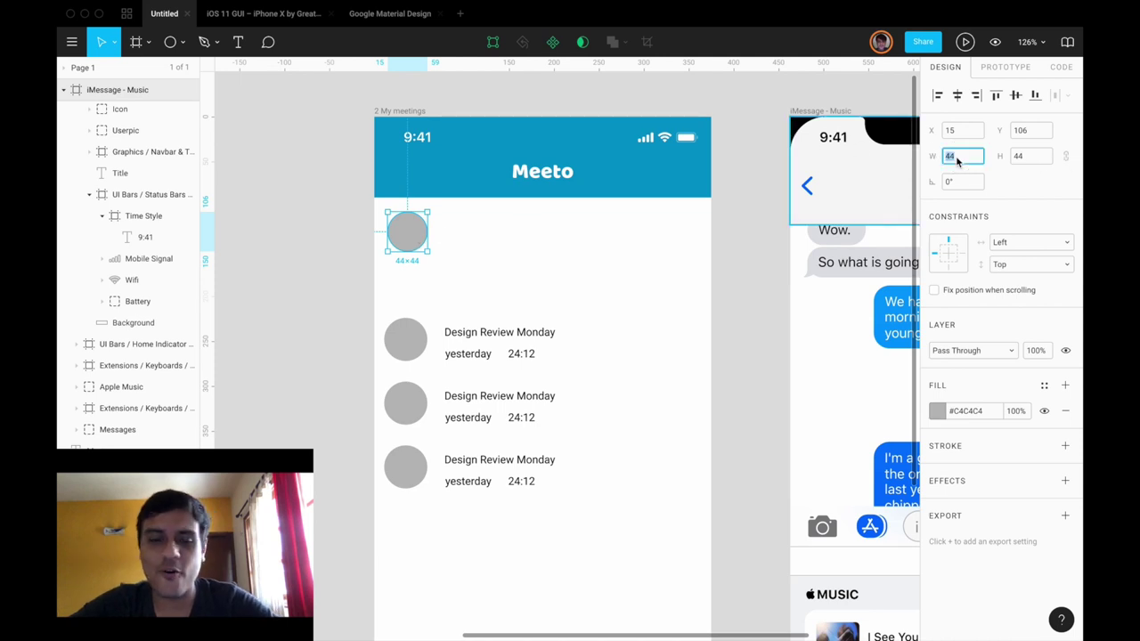
type("56")
key("Return")
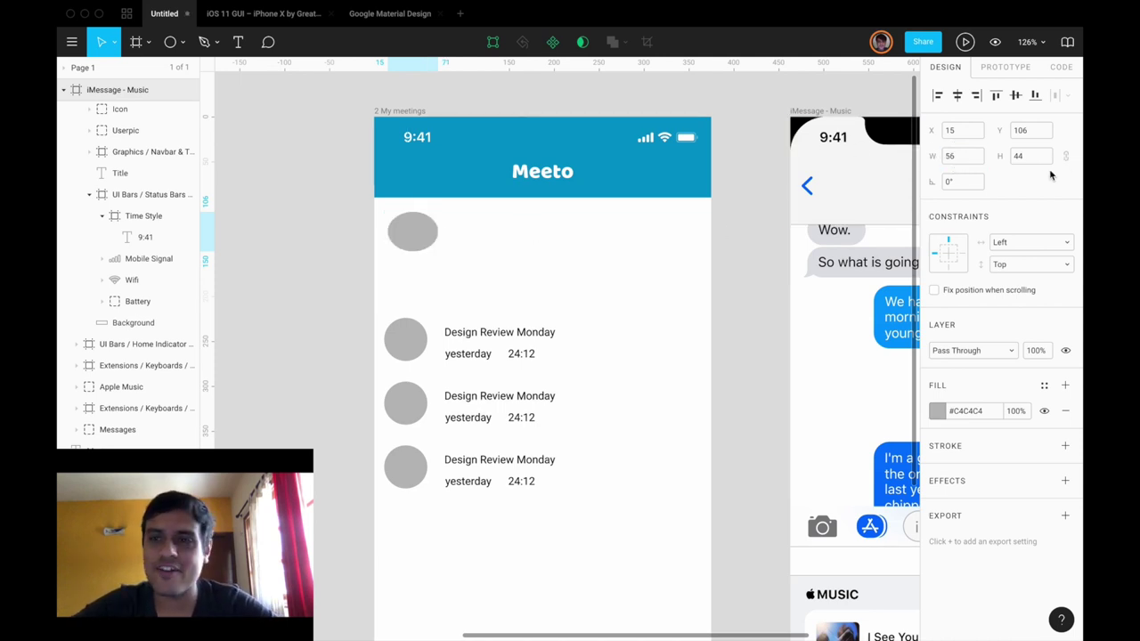
left_click(1021, 159)
type("56")
key("Return")
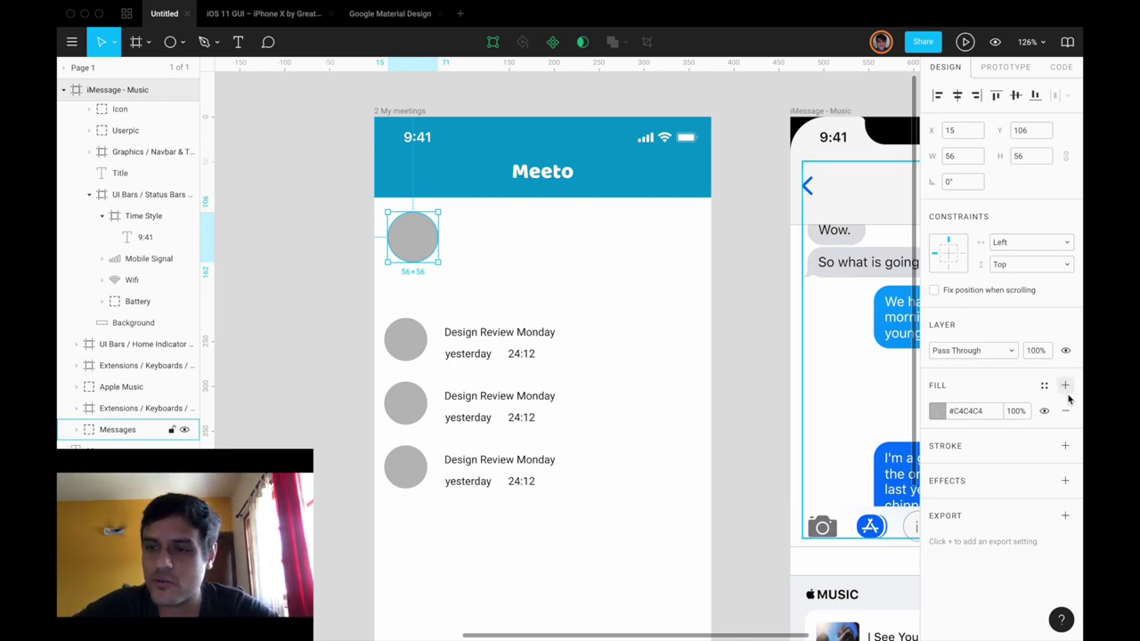
Fill the circle below the header with white (#FFFFFF) sampled from the frame's background using the eyedropper.
left_click(937, 412)
left_click(781, 465)
left_click(707, 213)
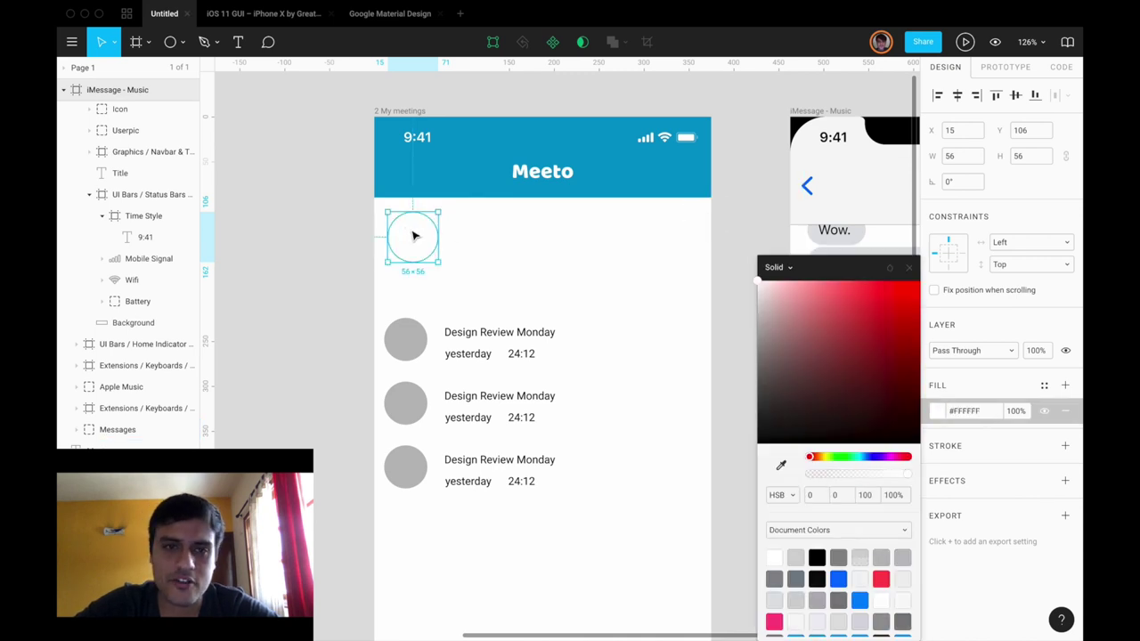
Change the "2 My meetings" frame's background to a light grey, #E7E7E7.
left_click(403, 112)
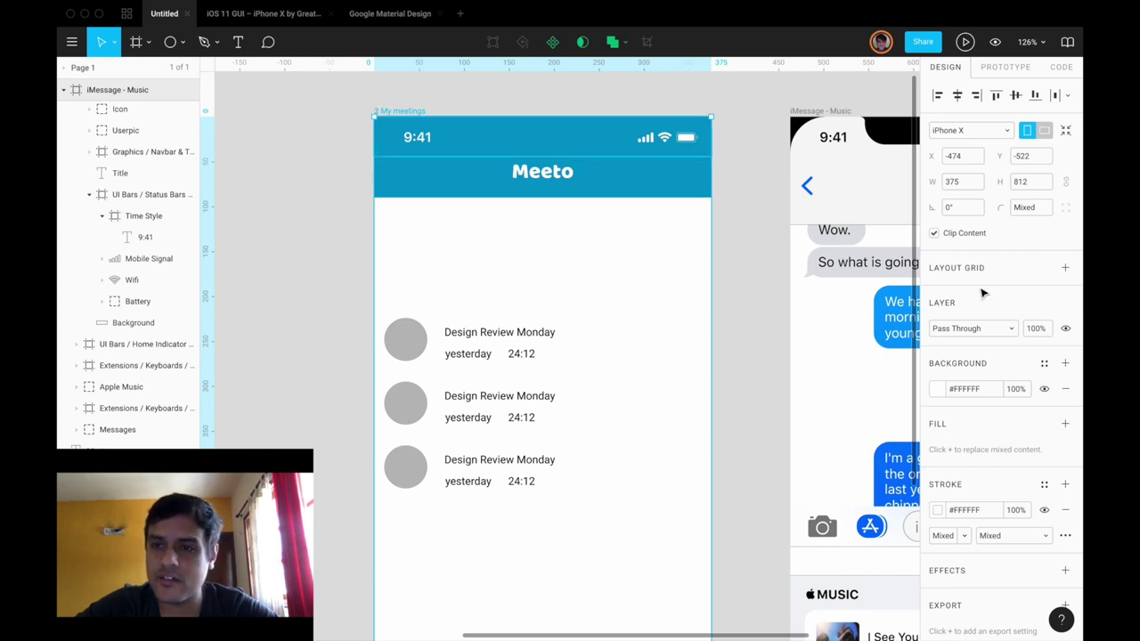
scroll(941, 359, "down", 1)
left_click(937, 357)
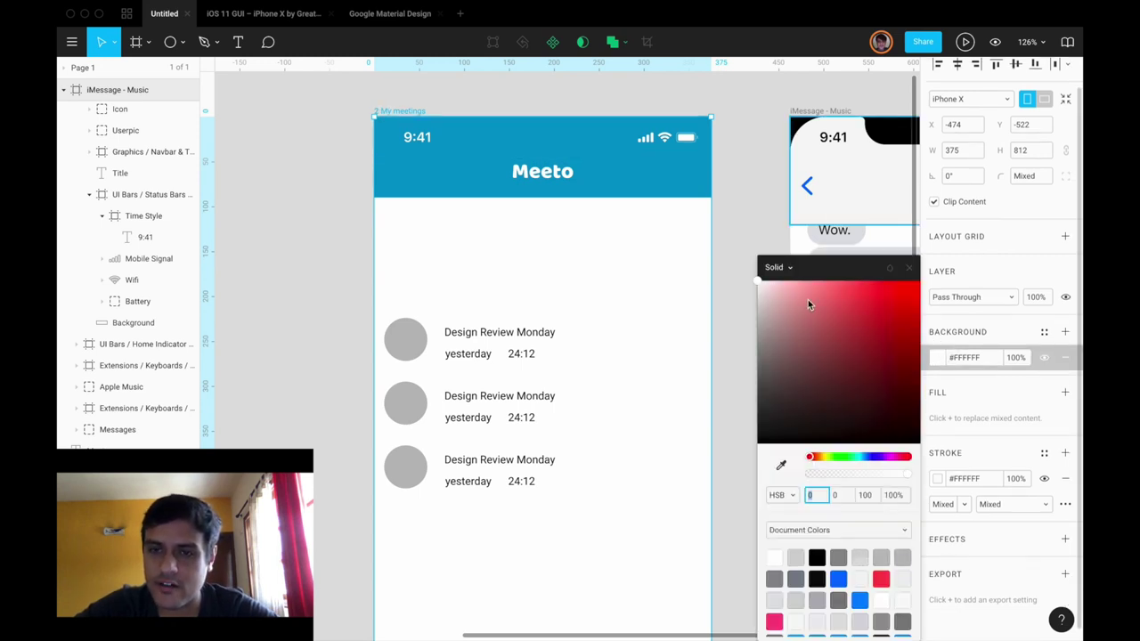
left_click(755, 289)
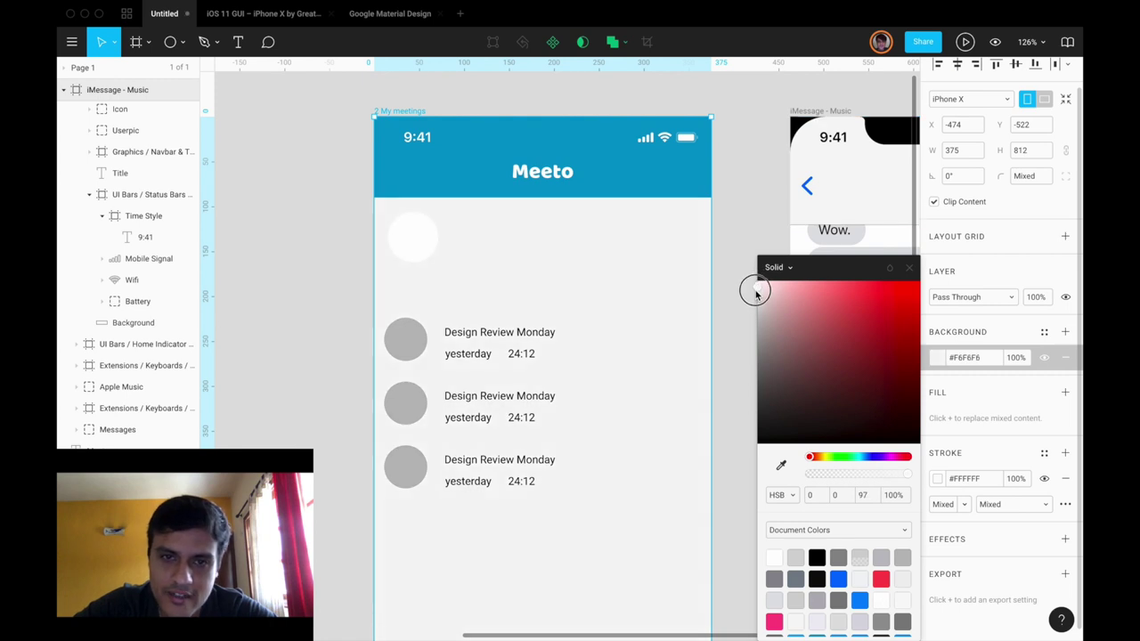
left_click_drag(755, 293, 753, 297)
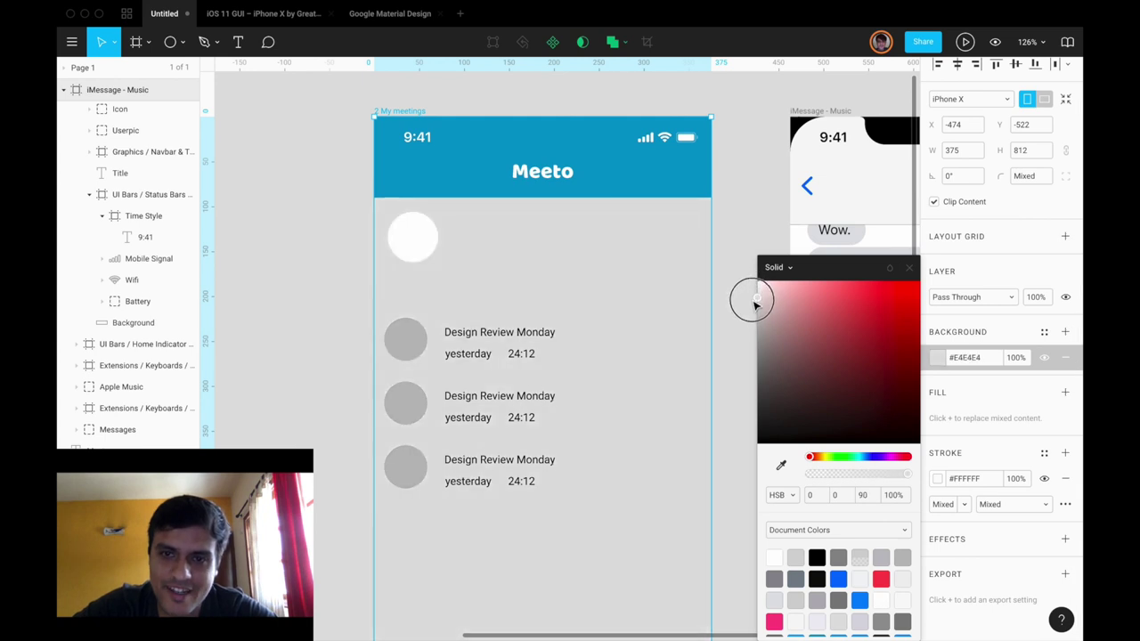
left_click(722, 211)
Darken the canvas background to a near-black grey and lighten the "2 My meetings" frame's grey background slightly.
scroll(731, 243, "down", 5)
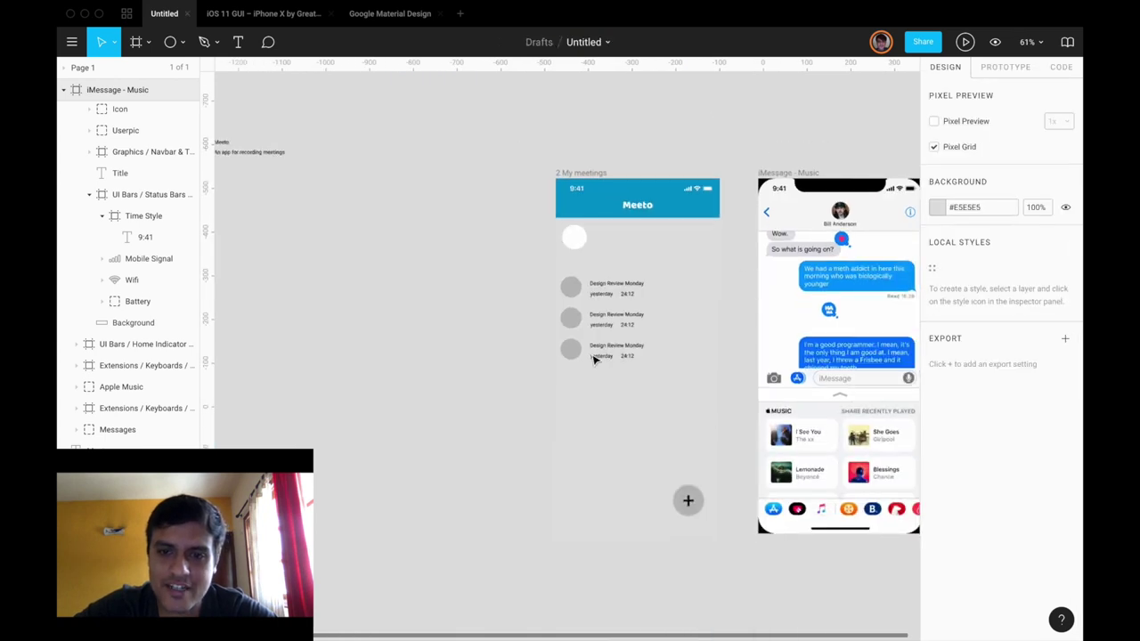
scroll(755, 138, "right", 3)
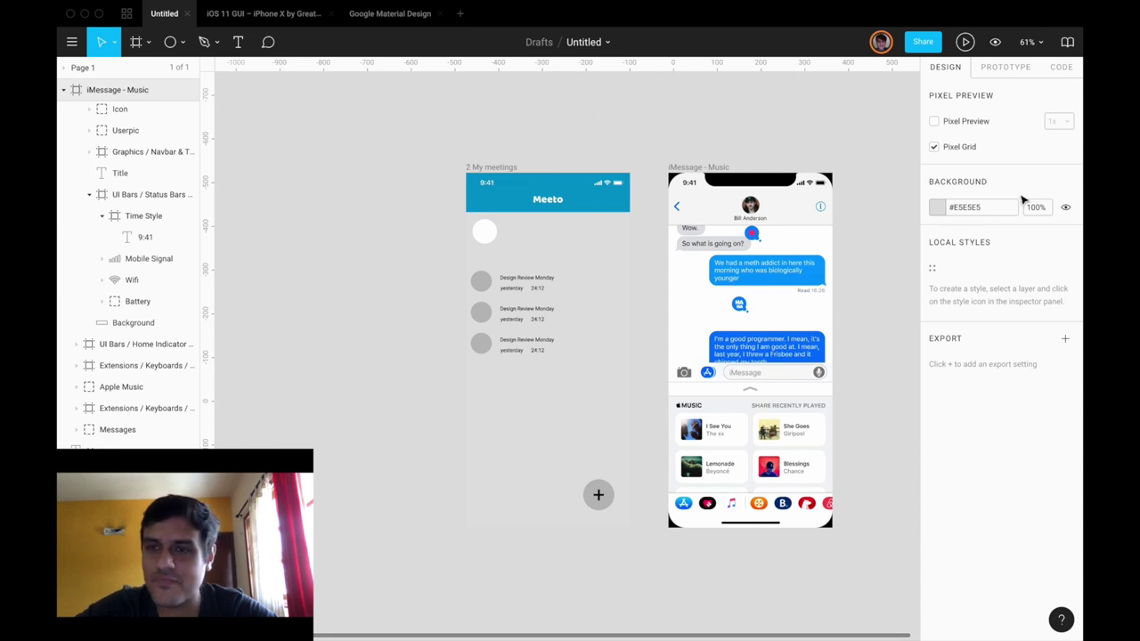
left_click(962, 206)
left_click(937, 208)
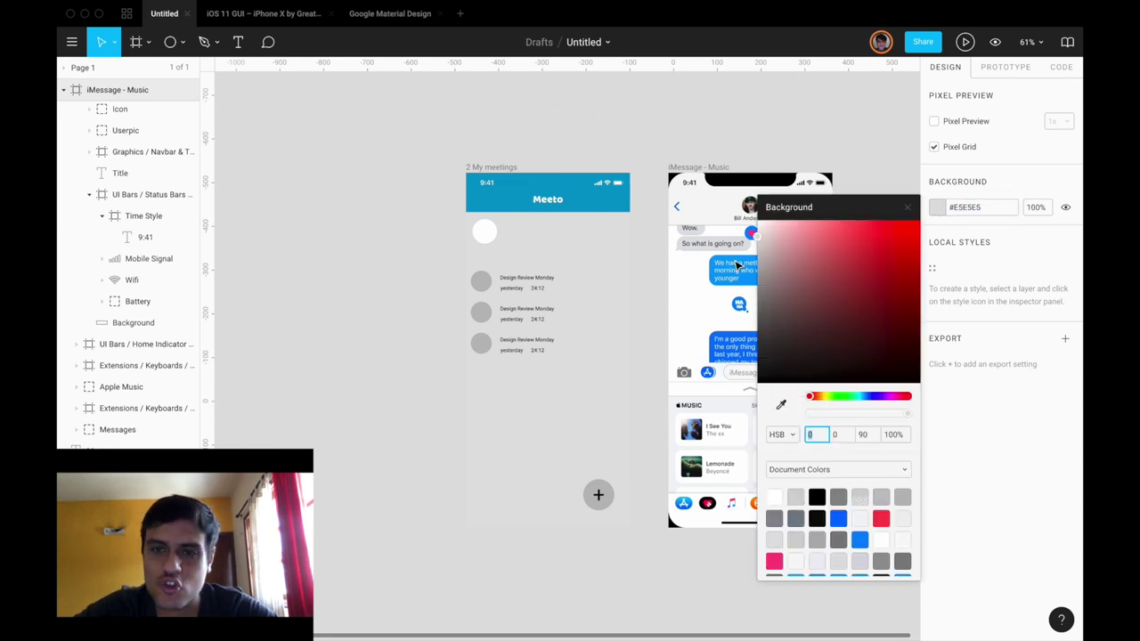
left_click_drag(773, 312, 755, 344)
left_click(893, 238)
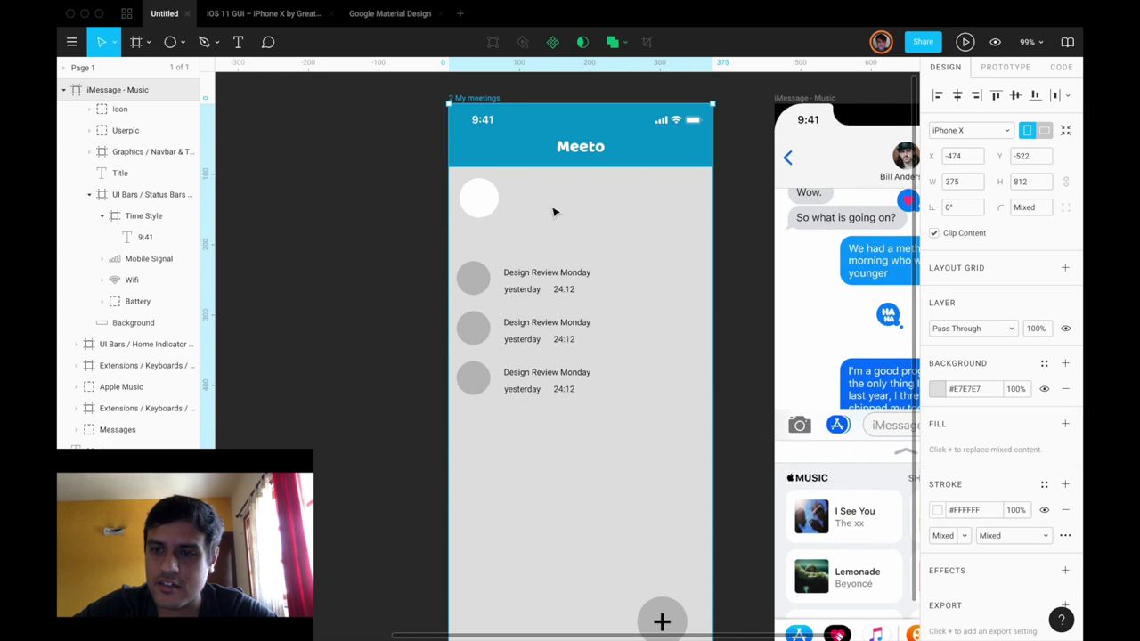
left_click(939, 390)
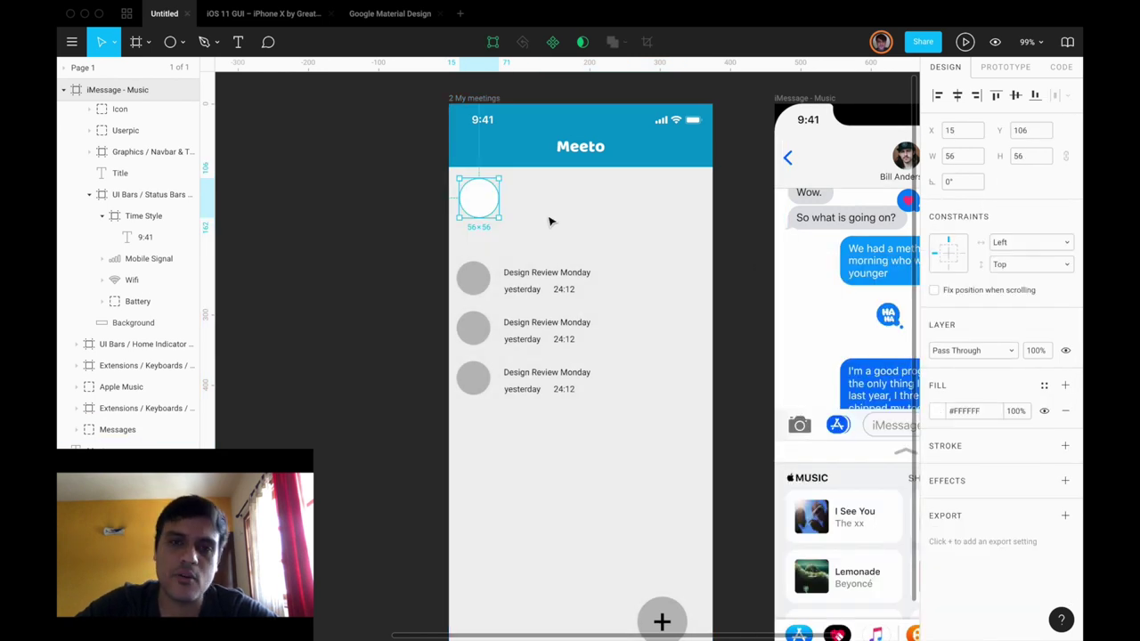
Draw a 26 × 18 triangle with the Polygon tool inside the white circle, at X 30, Y 125.
scroll(479, 206, "up", 5)
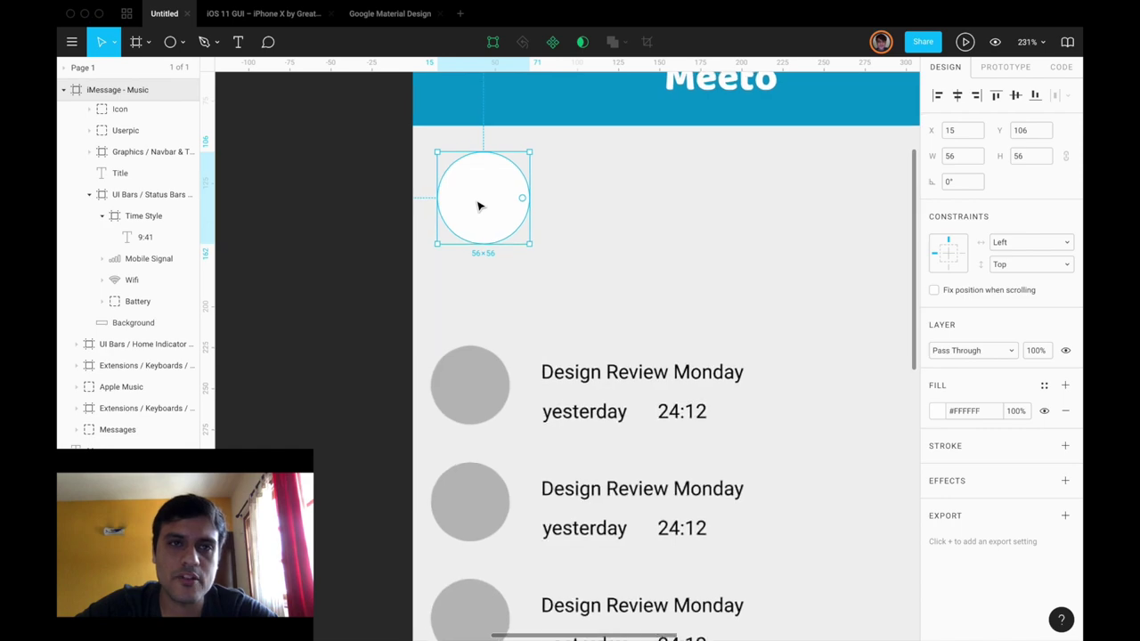
scroll(477, 203, "up", 2)
left_click(183, 44)
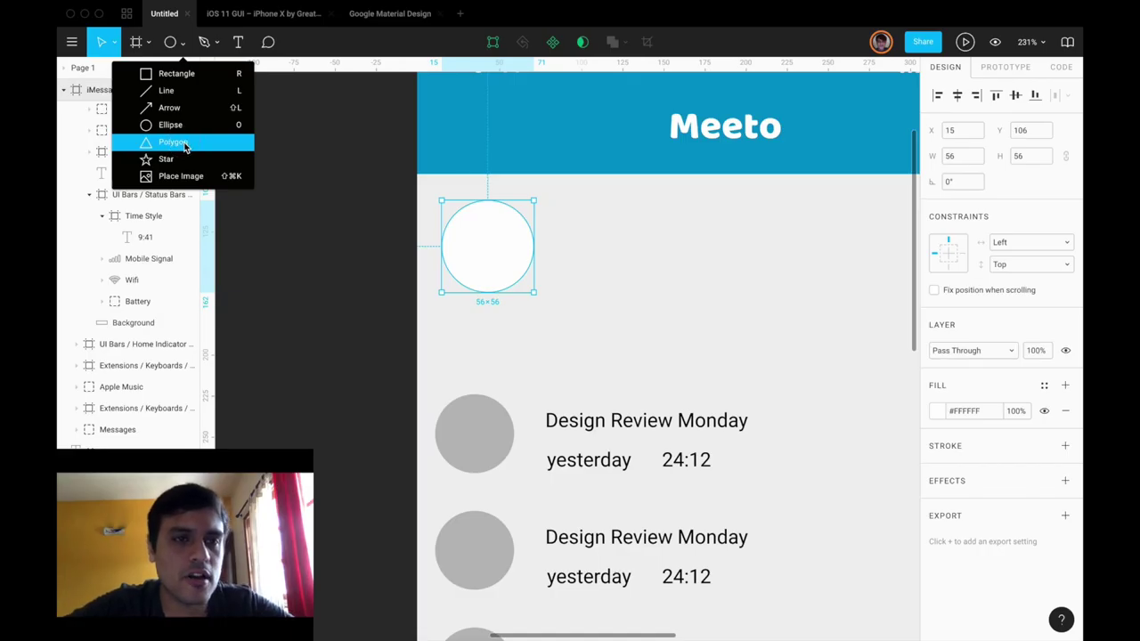
left_click(183, 145)
left_click_drag(465, 232, 509, 260)
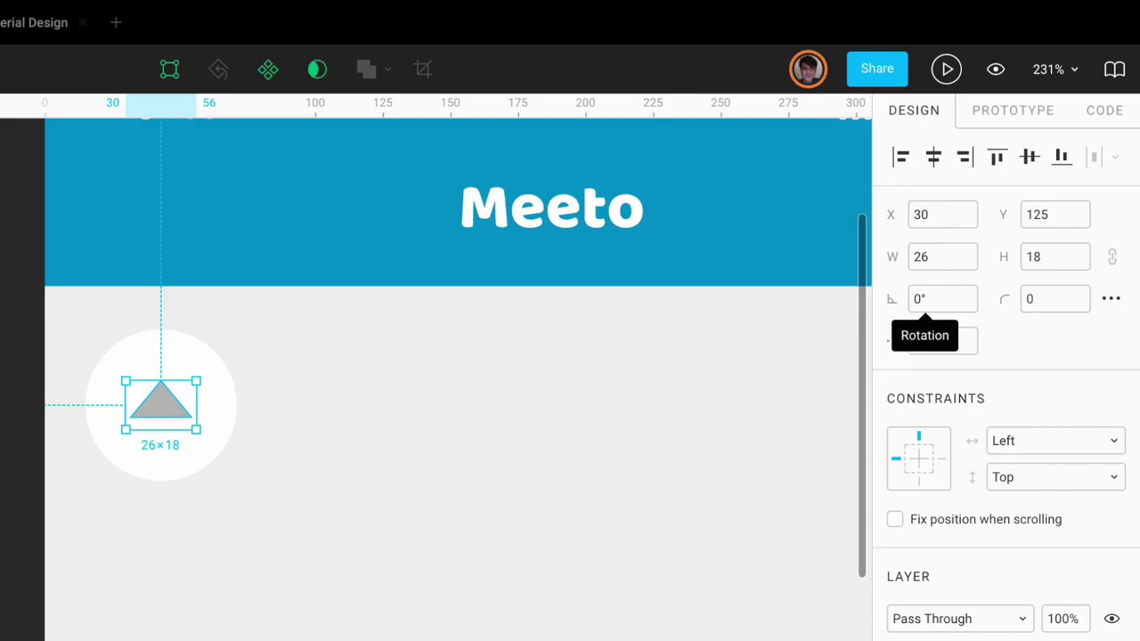
Rotate the triangle to -90° so it points right like a play icon.
left_click_drag(891, 299, 886, 306)
left_click(929, 301)
type("90")
key("Return")
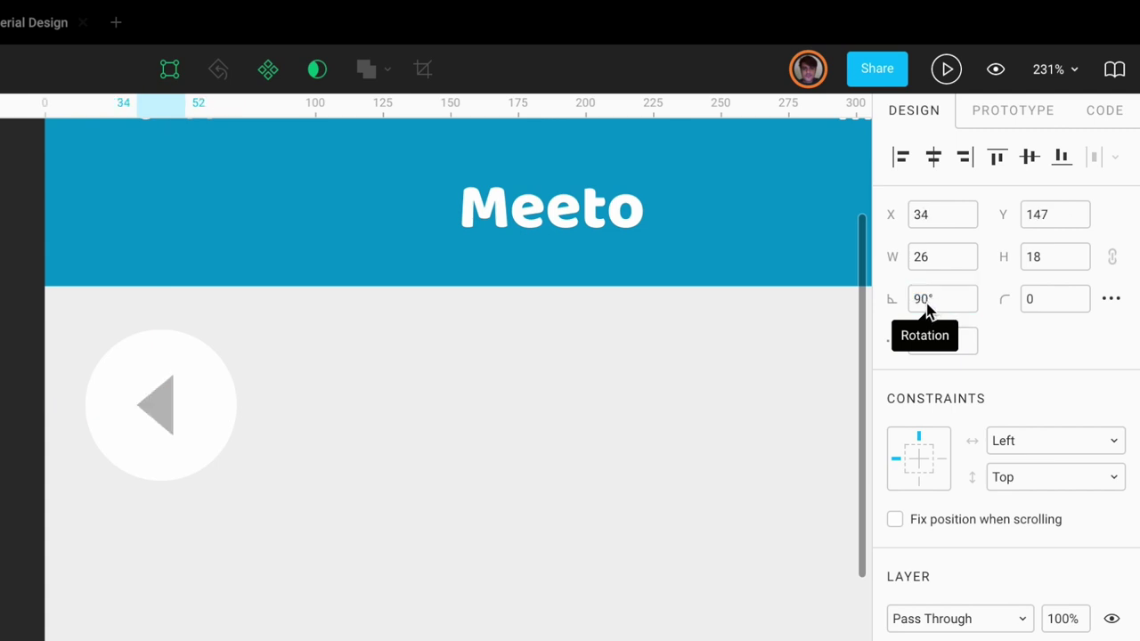
left_click_drag(894, 300, 463, 294)
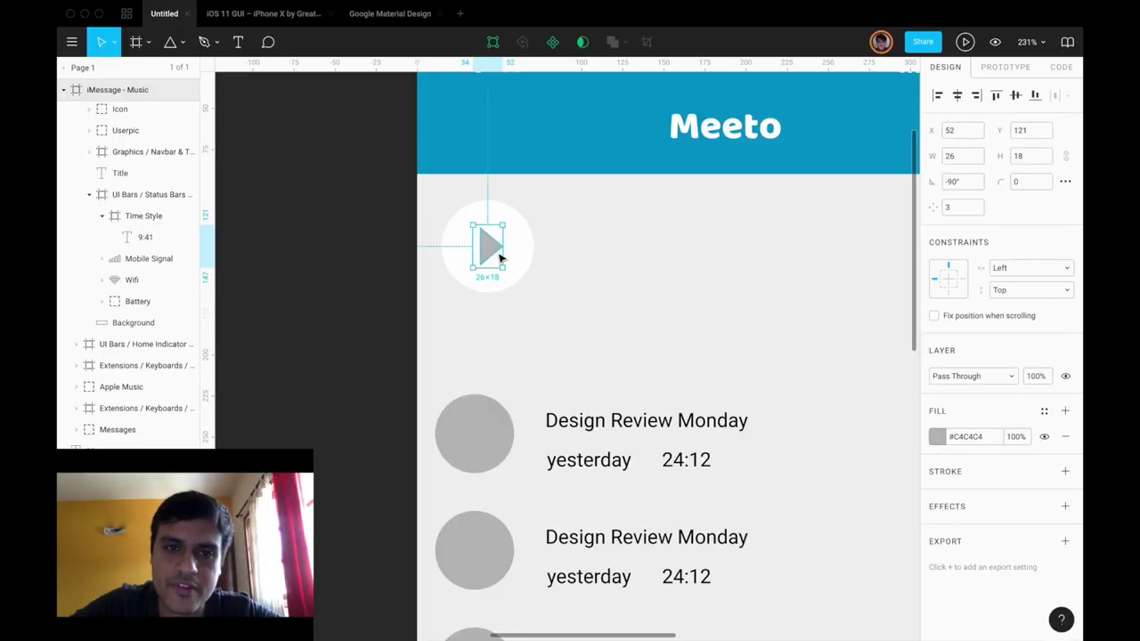
Stretch the play triangle to 26 × 22 and round its corners with a radius of 1.5.
scroll(499, 258, "up", 5)
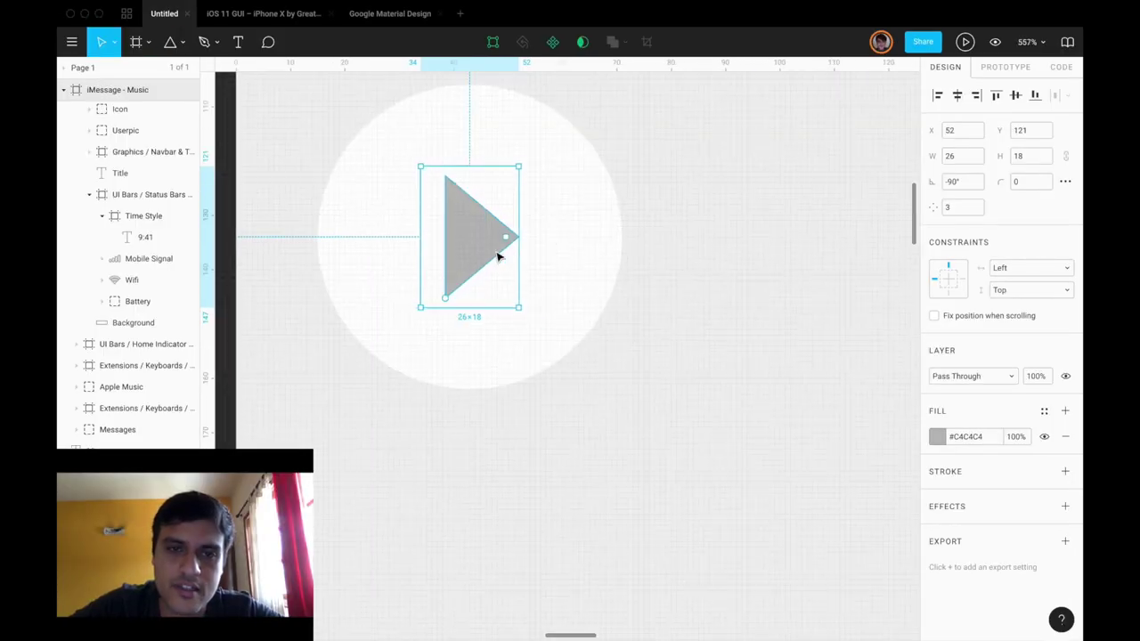
left_click_drag(519, 243, 540, 236)
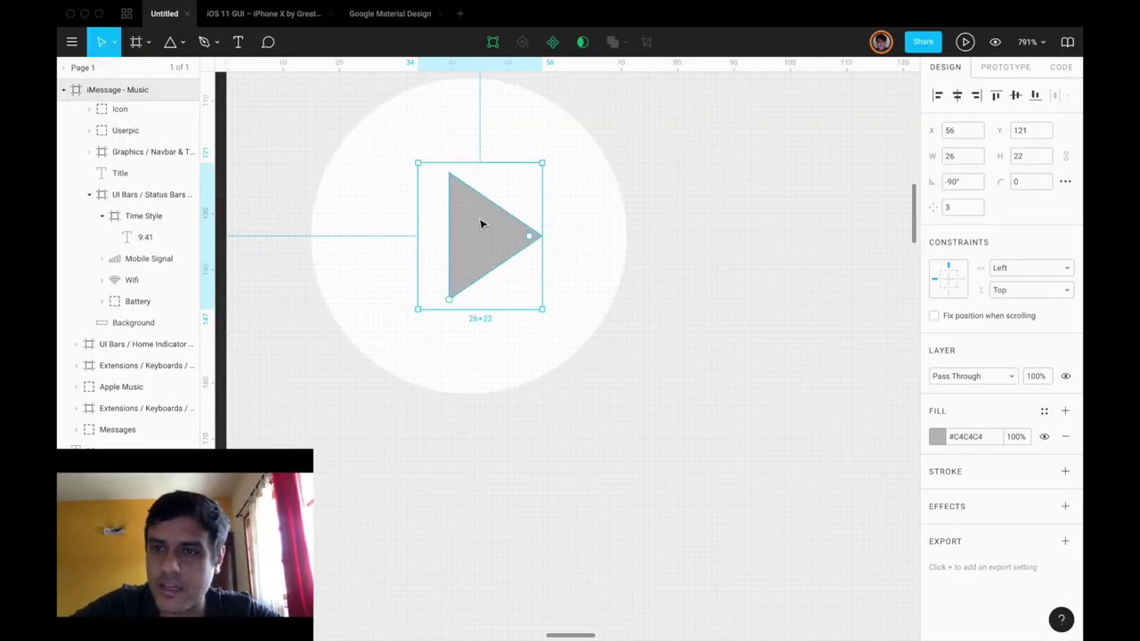
left_click(1036, 184)
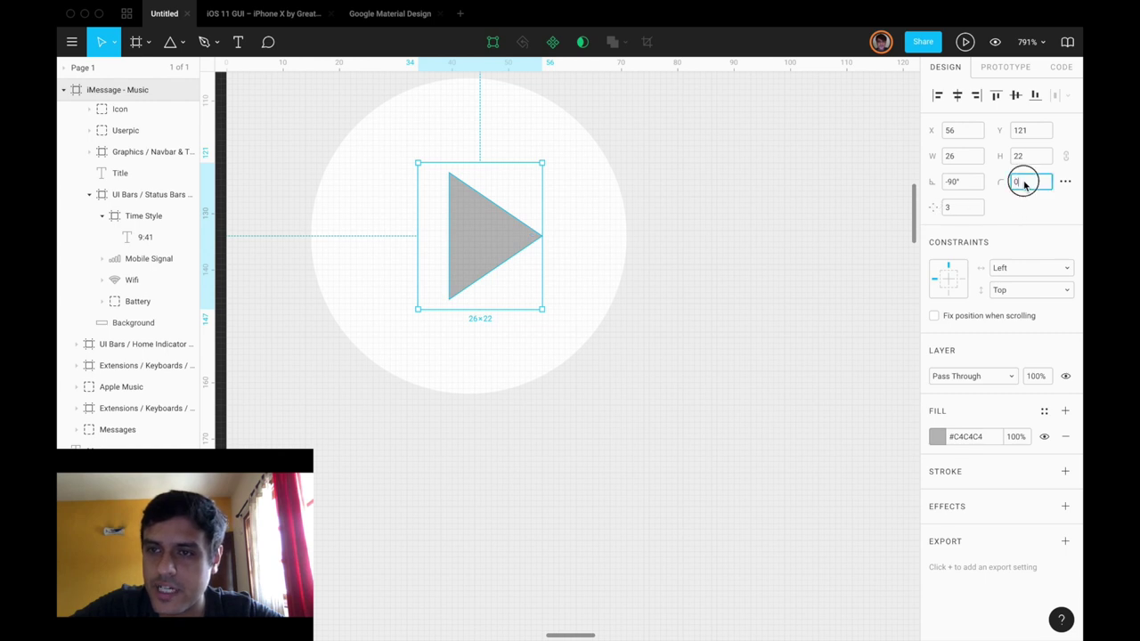
type("4")
key("Return")
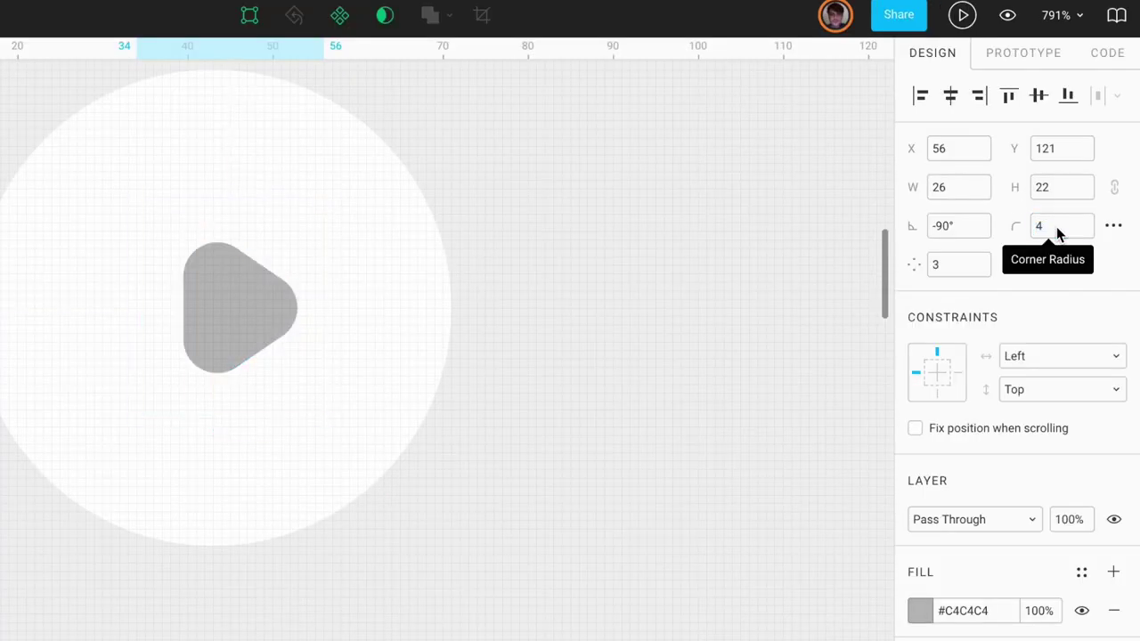
type("2")
key("Return")
left_click(1056, 226)
type("1.5")
key("Return")
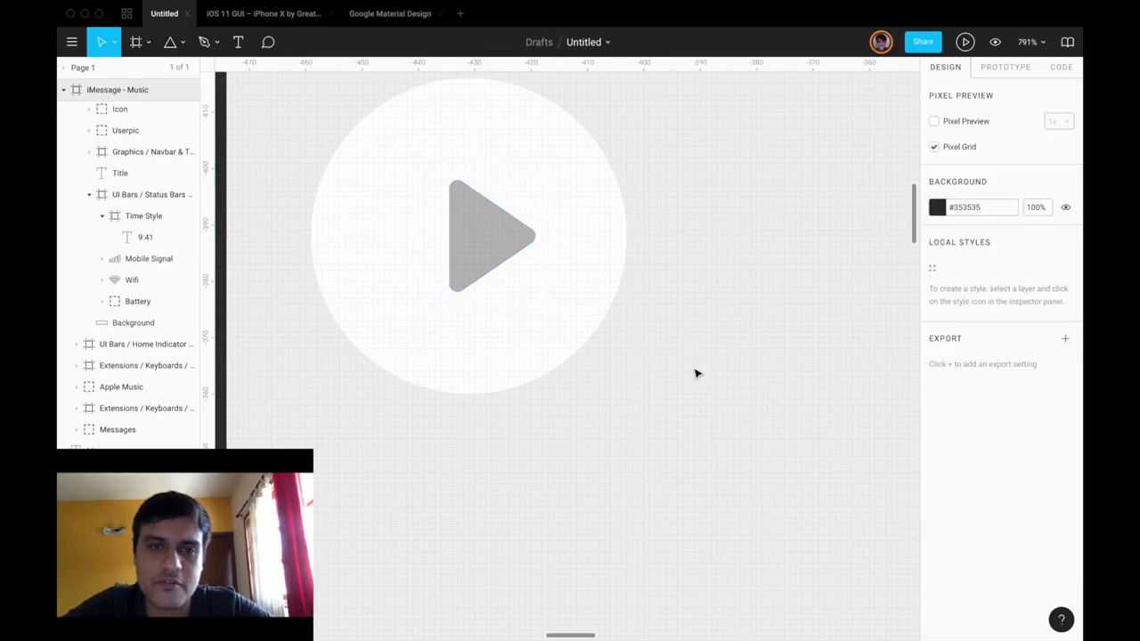
Nudge the play triangle slightly left inside the white circle to balance its position.
scroll(690, 372, "down", 5)
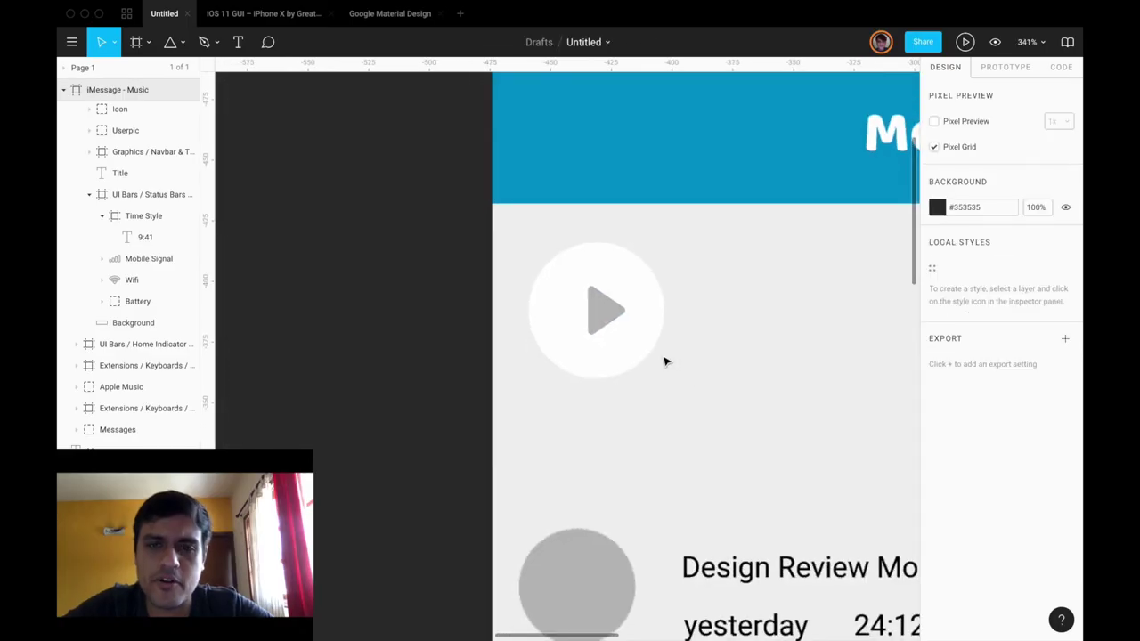
scroll(606, 311, "up", 3)
left_click(606, 311, "super")
key("Left")
key("Left")
key("Left")
key("Left")
key("Right")
key("Right")
Add a copy of the "Design Review Monday" title beside the white play circle, at X 84, Y 117.
scroll(608, 314, "down", 8)
left_click(521, 417)
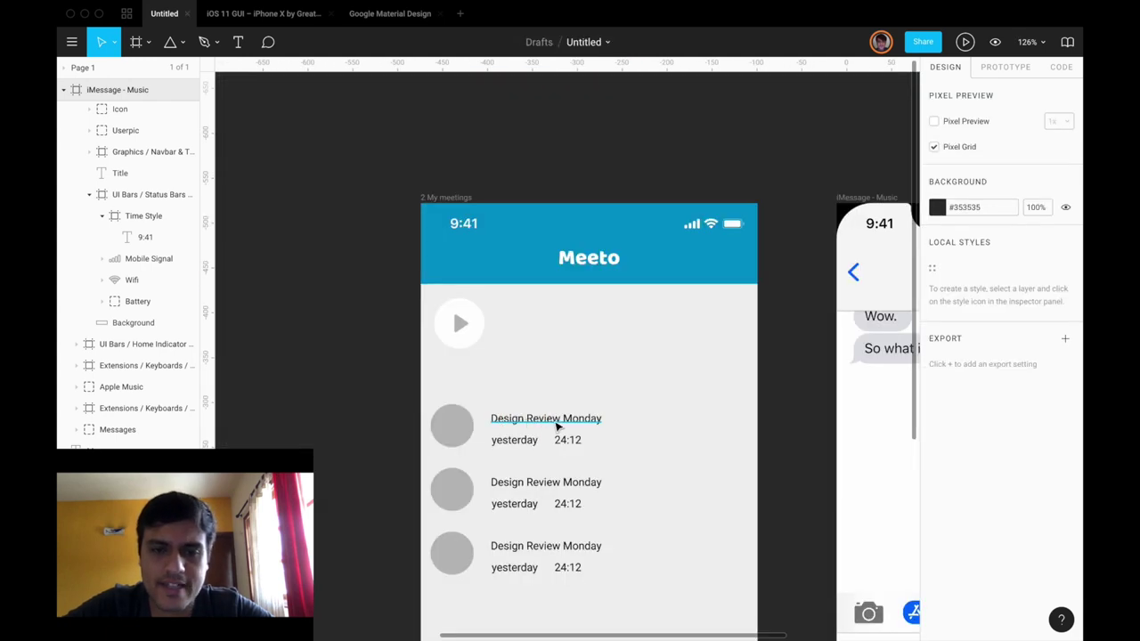
left_click(552, 426)
key("Return")
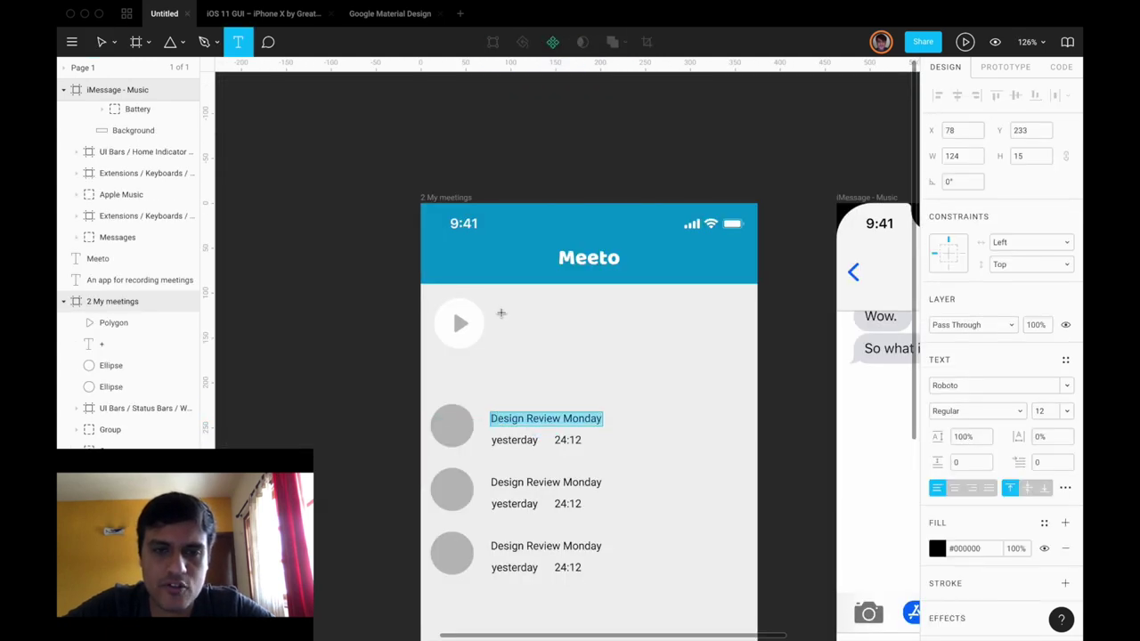
left_click(497, 310)
type("Design Review Monday")
key("Escape")
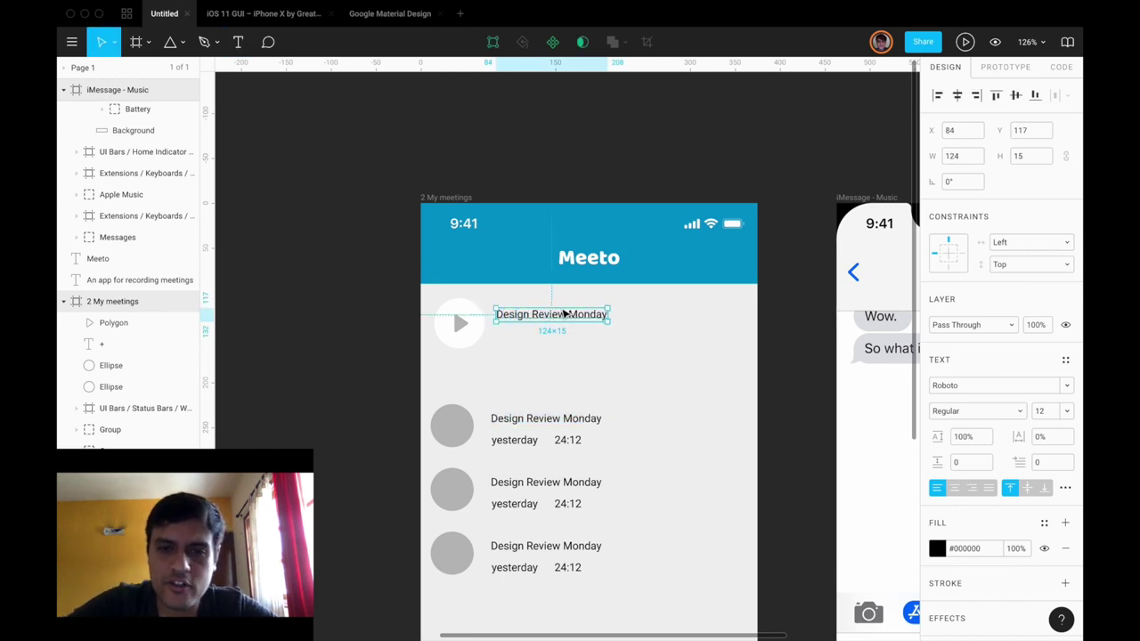
left_click(563, 345)
scroll(565, 338, "up", 3)
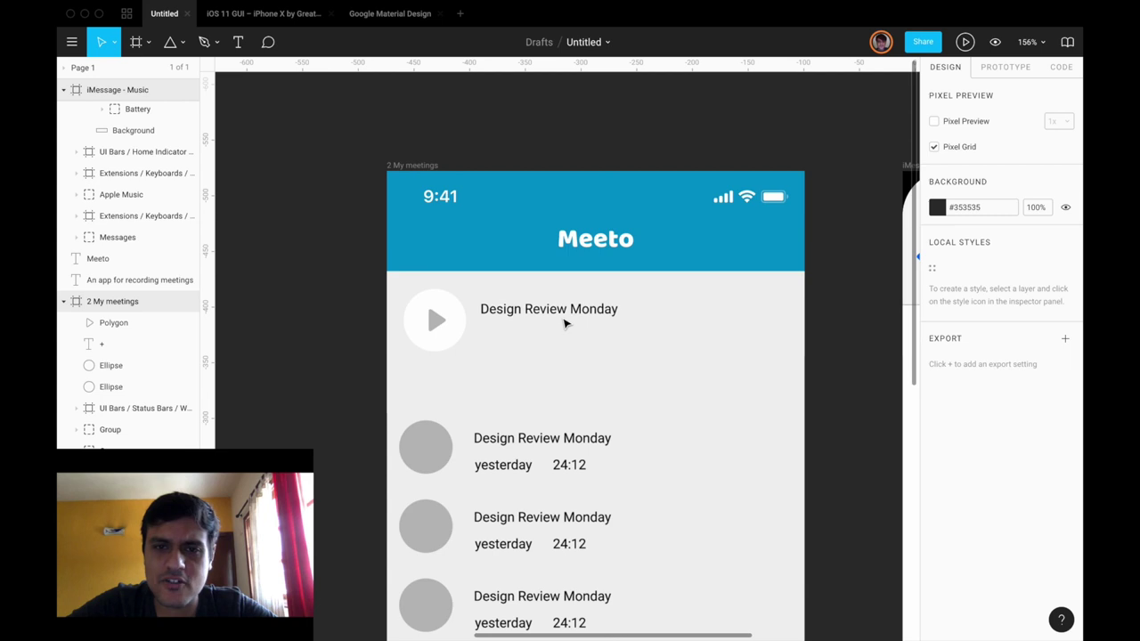
left_click(566, 314)
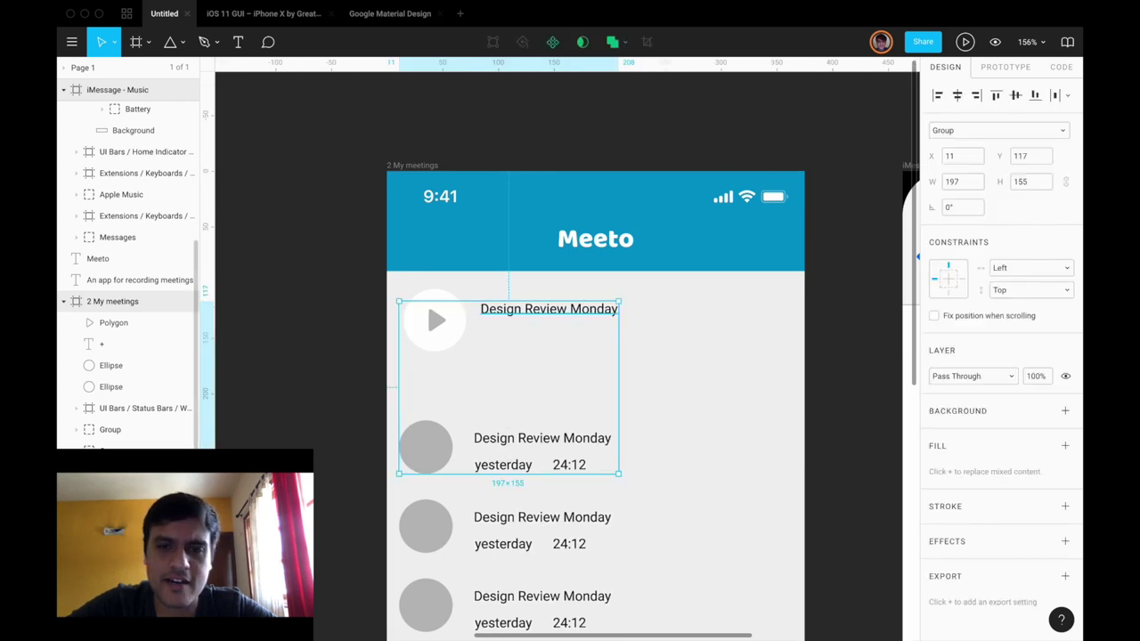
double_click(562, 310)
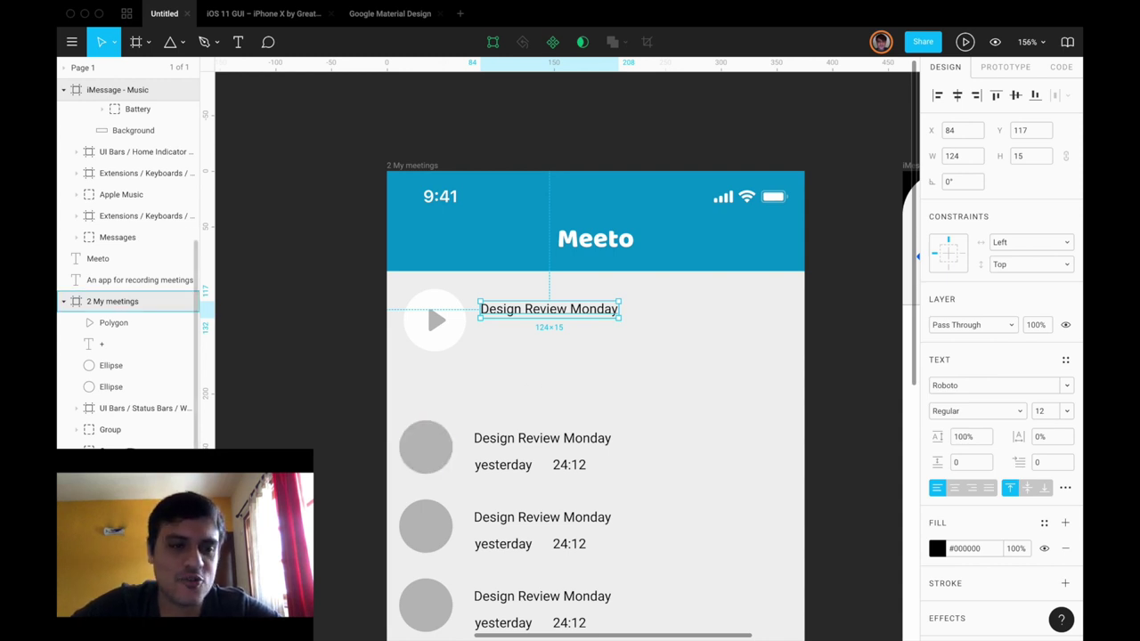
left_click(527, 318)
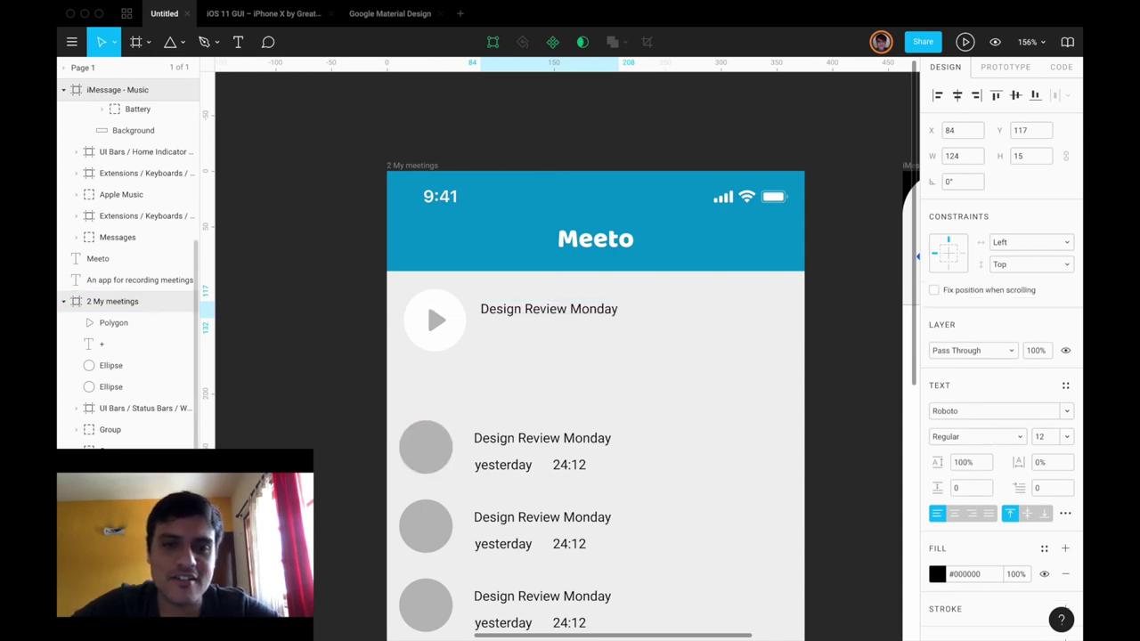
left_click(527, 318)
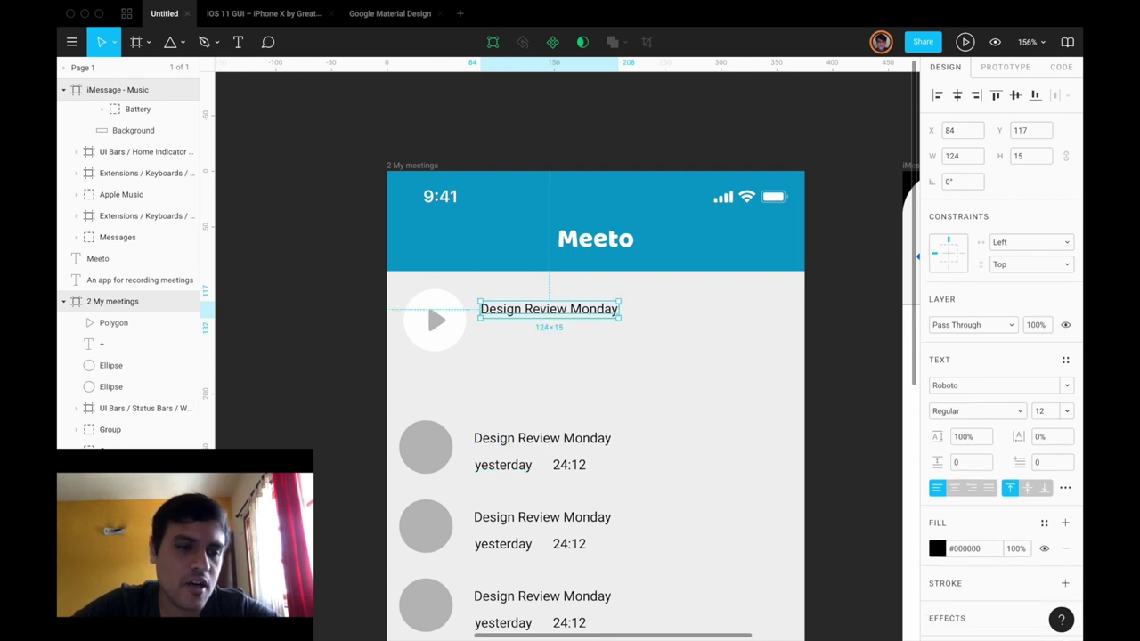
left_click(503, 465, "shift")
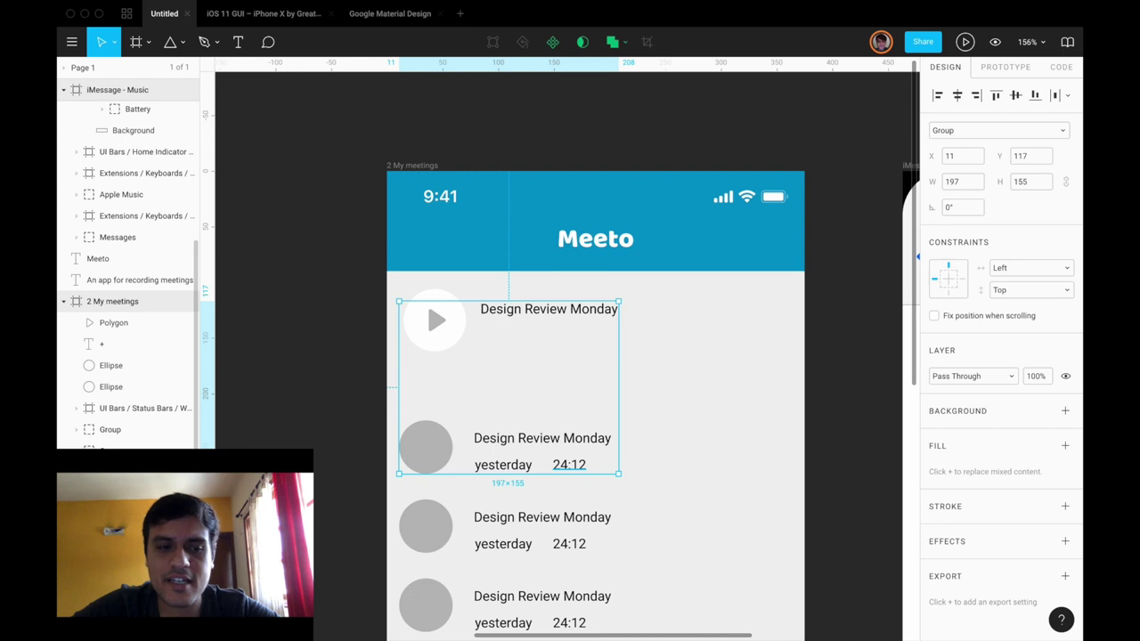
double_click(569, 464)
left_click(548, 309)
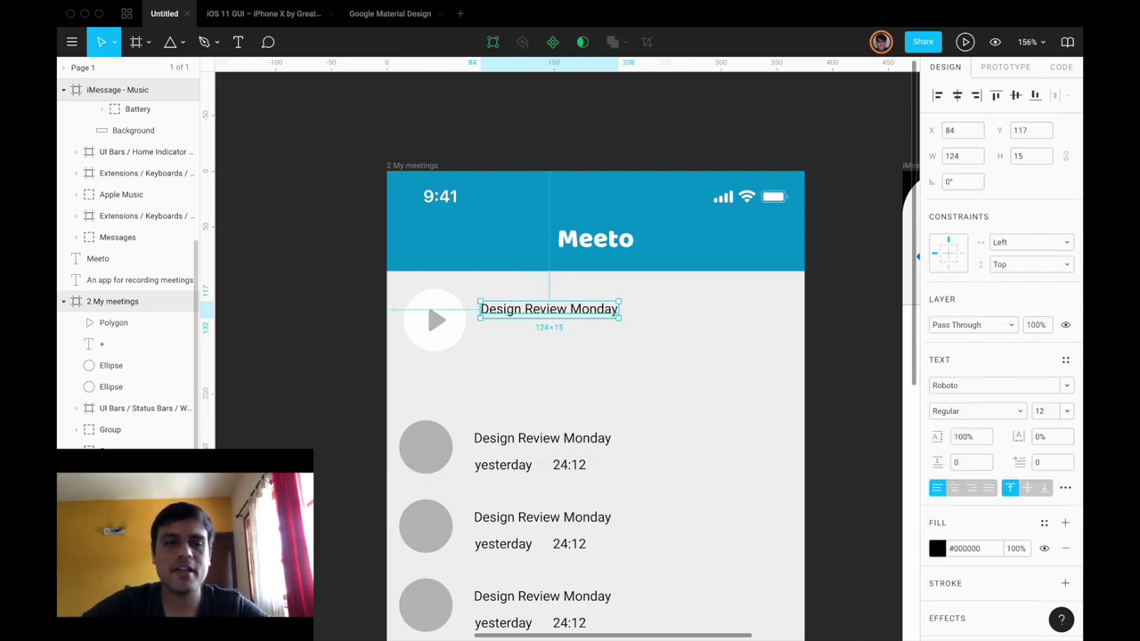
Move the status bar, "Meeto" title and header rectangle layers to the top of the "2 My meetings" layer stack.
left_click_drag(121, 463, 122, 445)
left_click(505, 447)
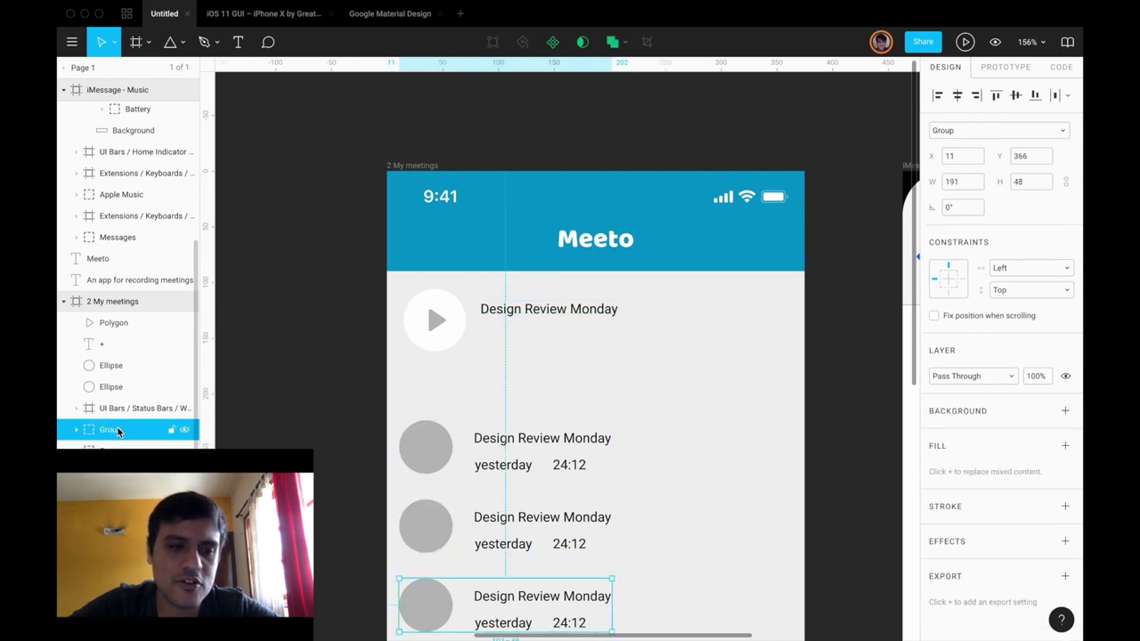
left_click(125, 410)
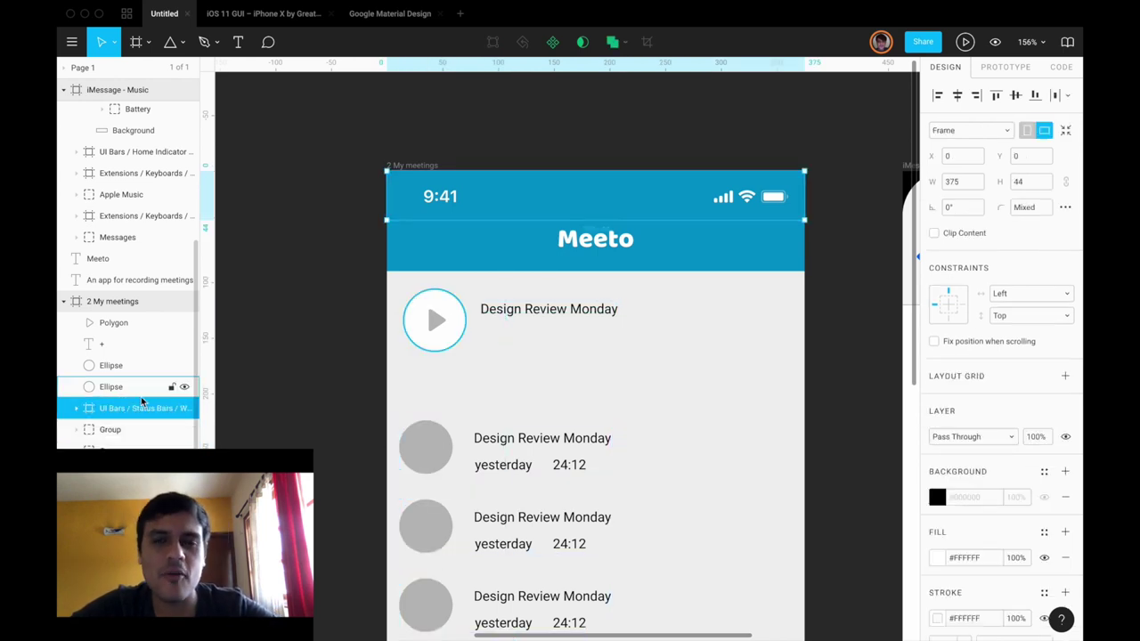
left_click_drag(122, 414, 113, 313)
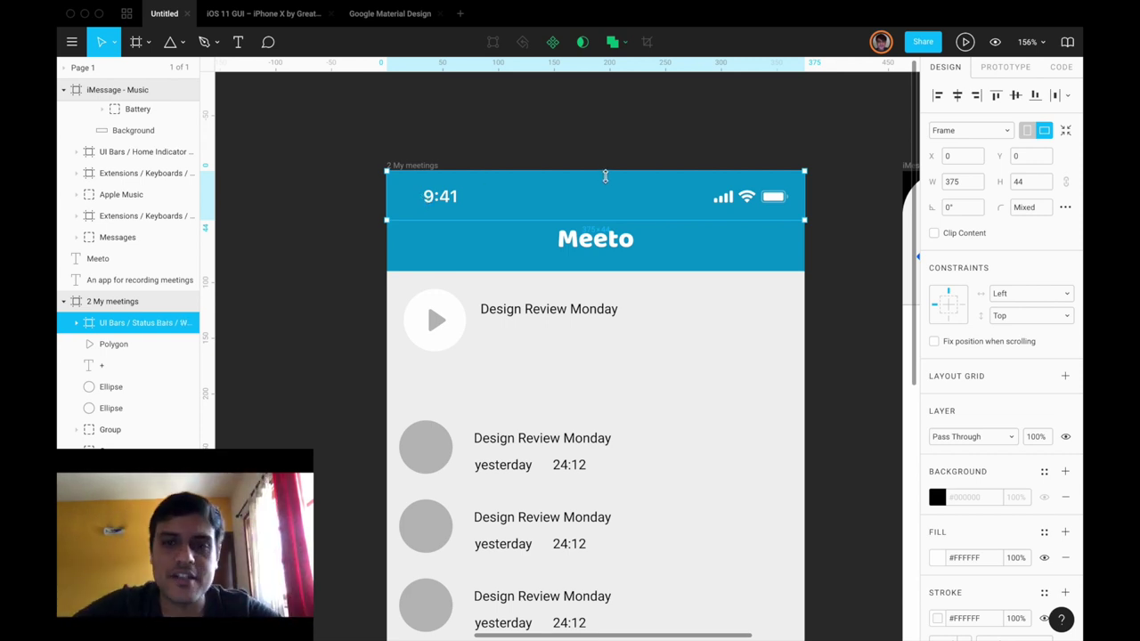
scroll(127, 259, "down", 1)
left_click_drag(124, 472, 117, 322)
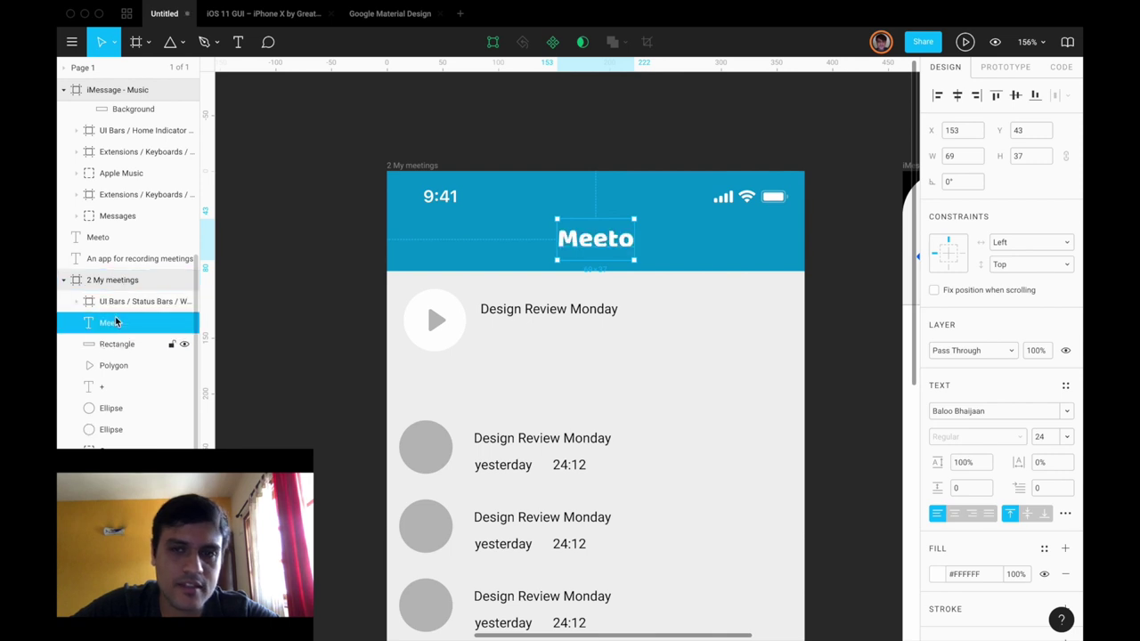
Group the status bar, "Meeto" title and header rectangle of the "2 My meetings" frame.
left_click(126, 346, "shift")
left_click(125, 302, "shift")
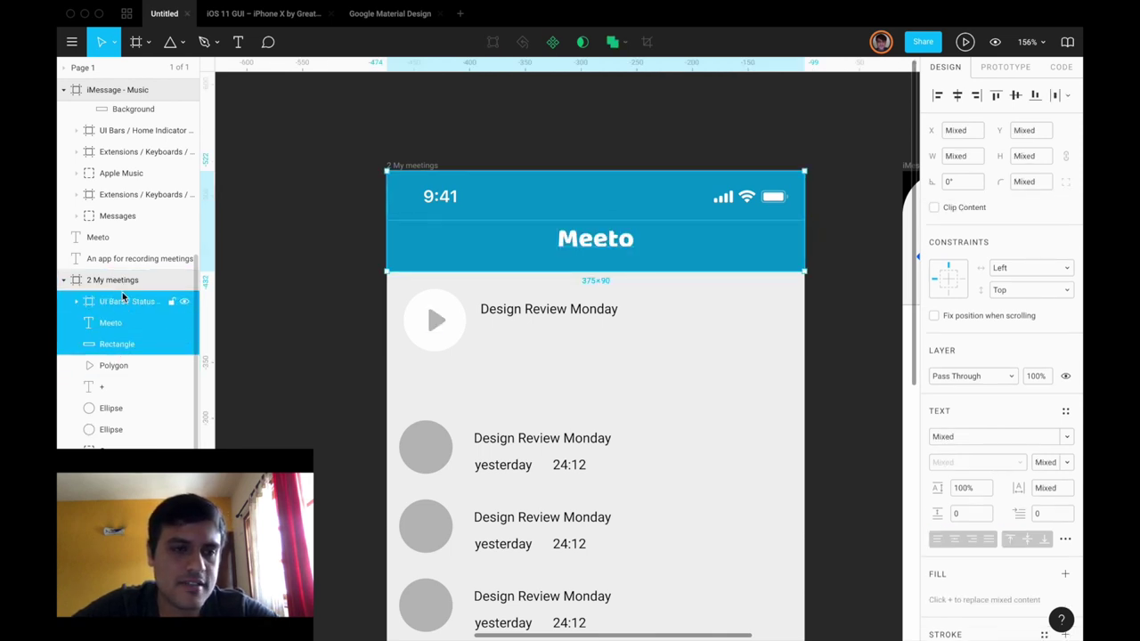
right_click(114, 345)
left_click(130, 359)
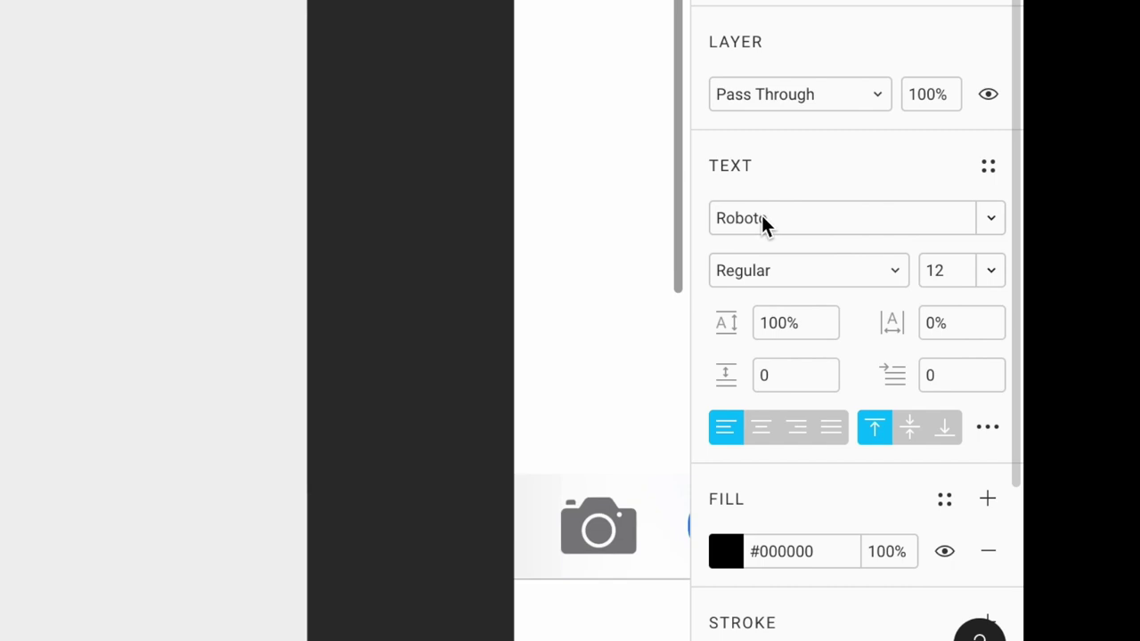
Change the "Design Review Monday" title beside the play circle to the SF Pro Display font in Semibold.
left_click(1015, 436)
left_click(1066, 437)
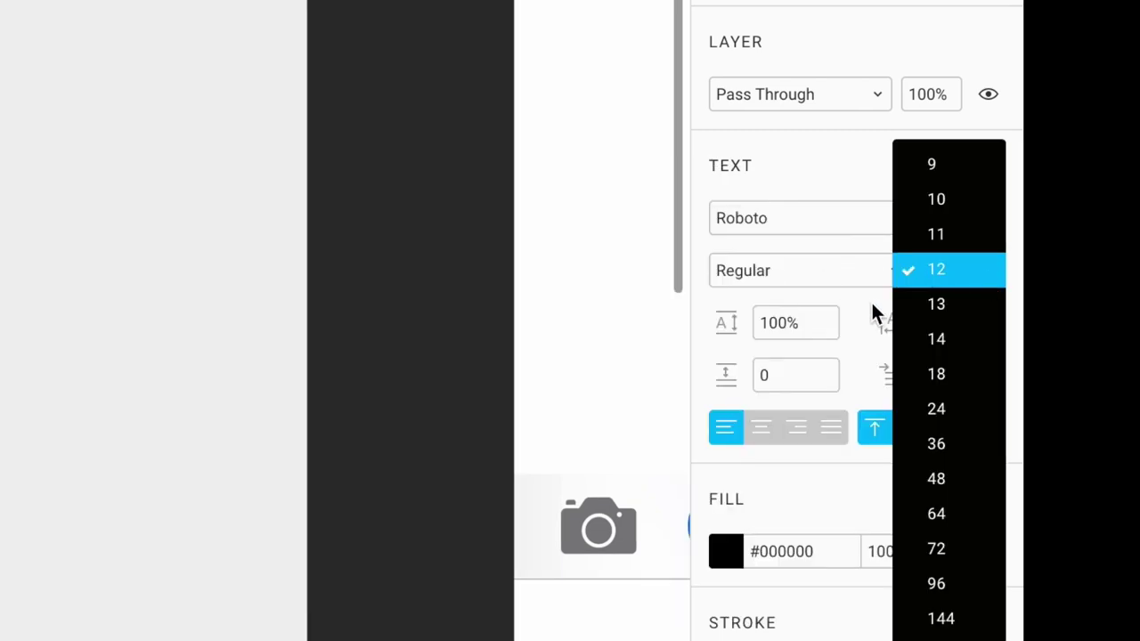
left_click(867, 299)
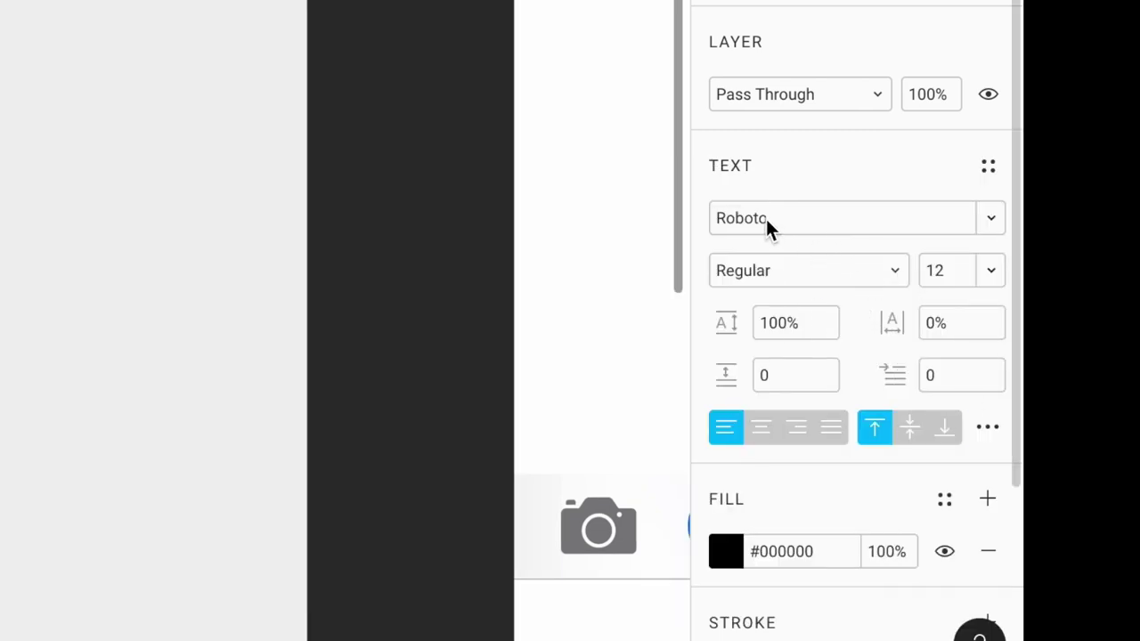
left_click(852, 221)
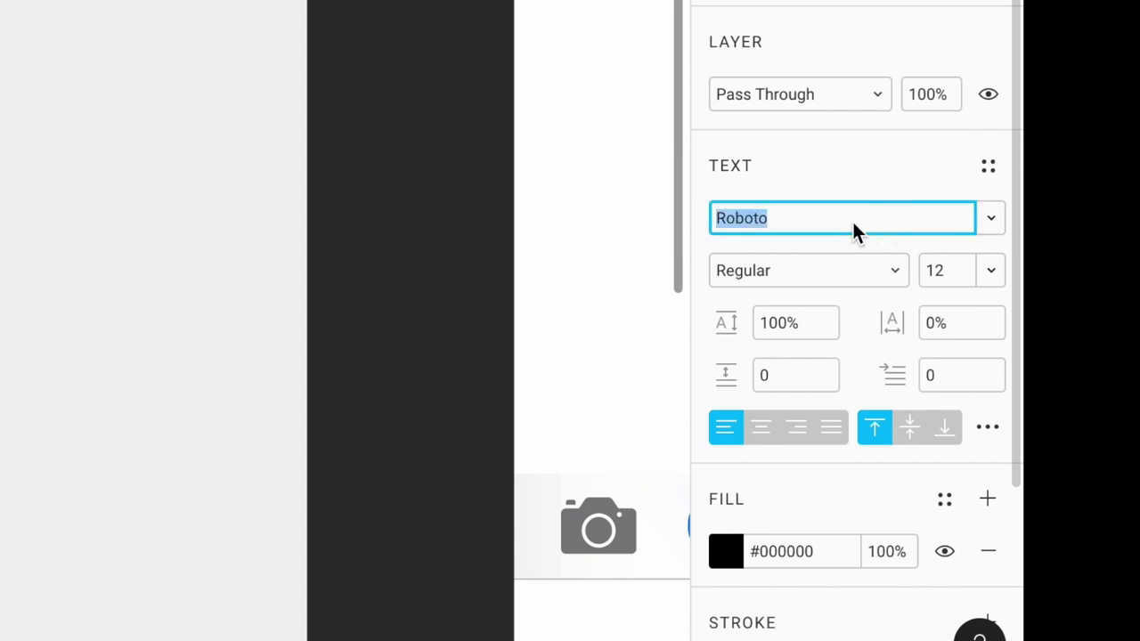
type("SF")
key("Return")
left_click(852, 272)
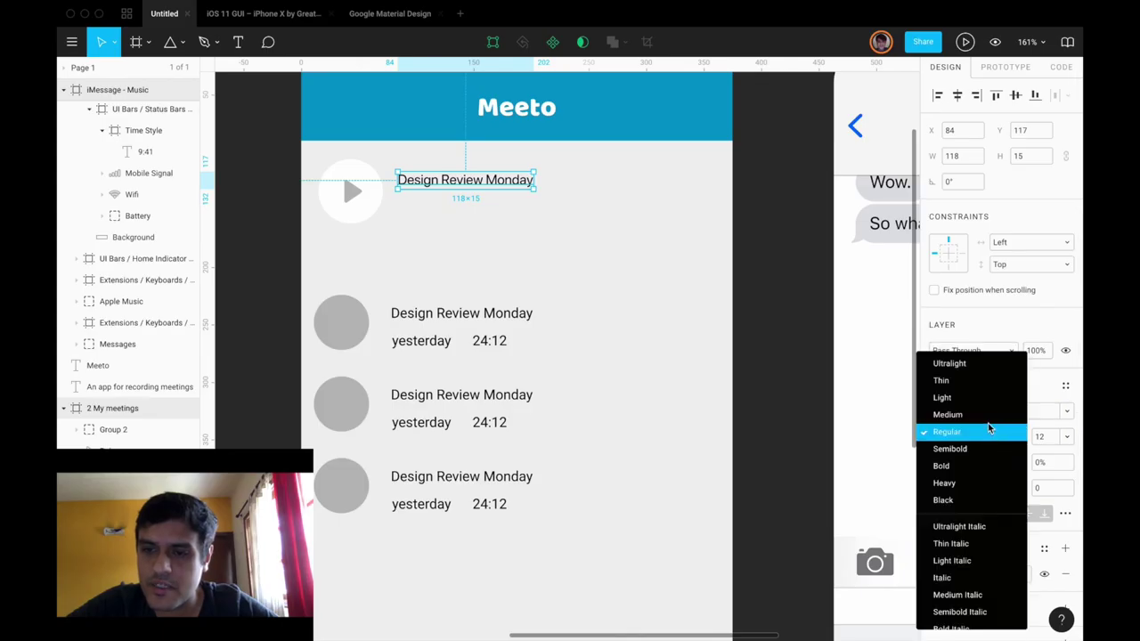
left_click(984, 449)
left_click(1043, 436)
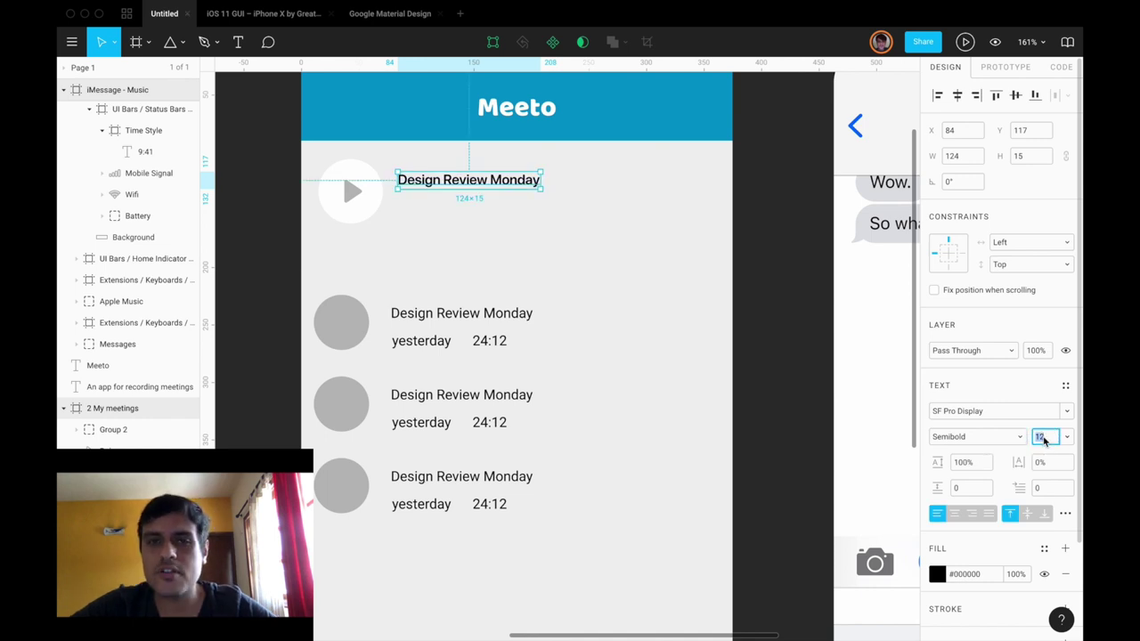
left_click(977, 389)
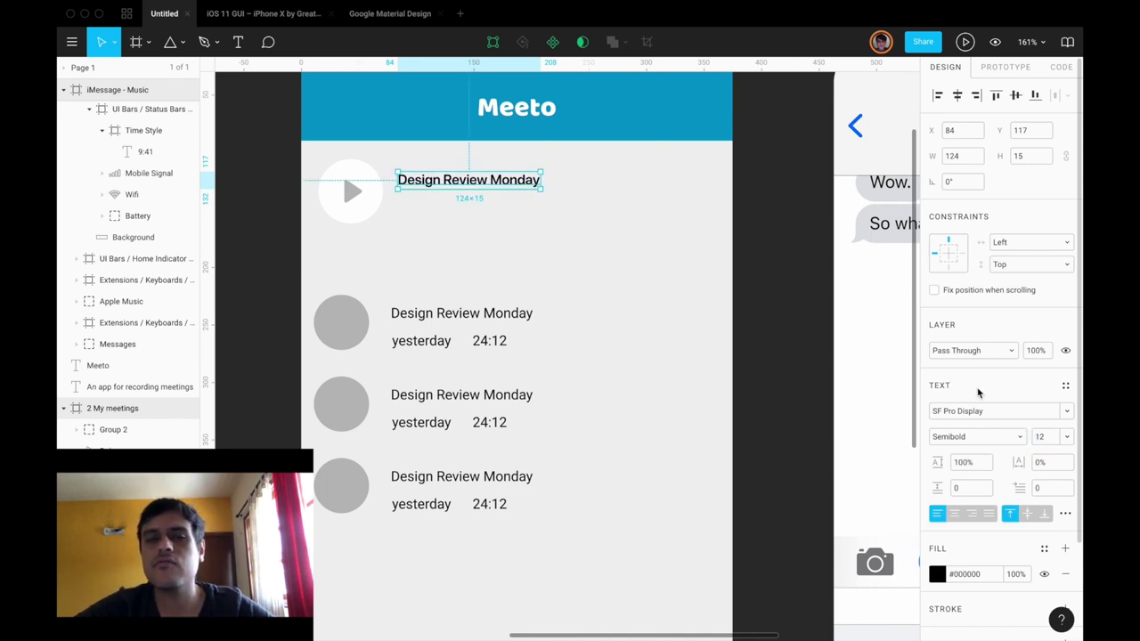
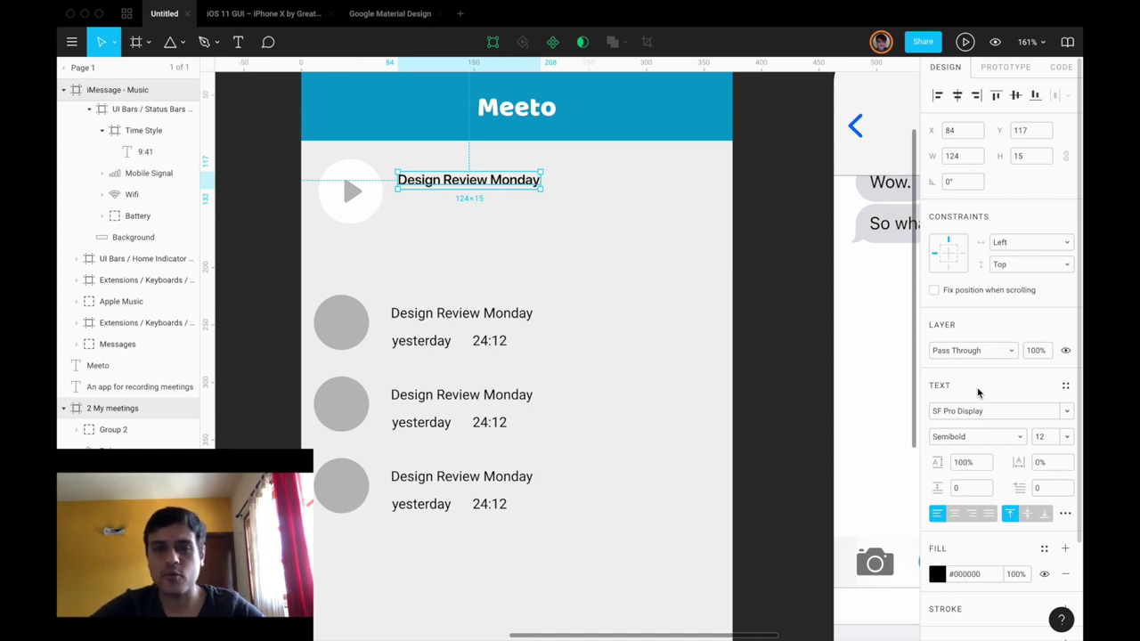
Try a font size of 16 on the title beside the play circle, settling on size 14 with Regular weight.
left_click(1041, 437)
type("16")
key("Return")
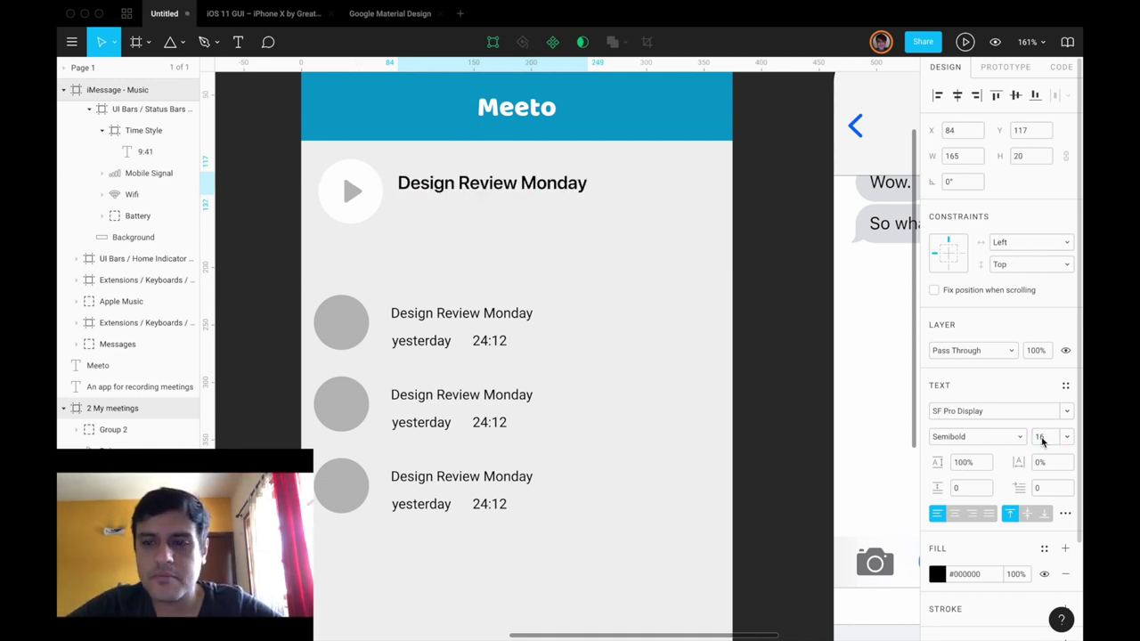
left_click(1043, 436)
type("14")
key("Return")
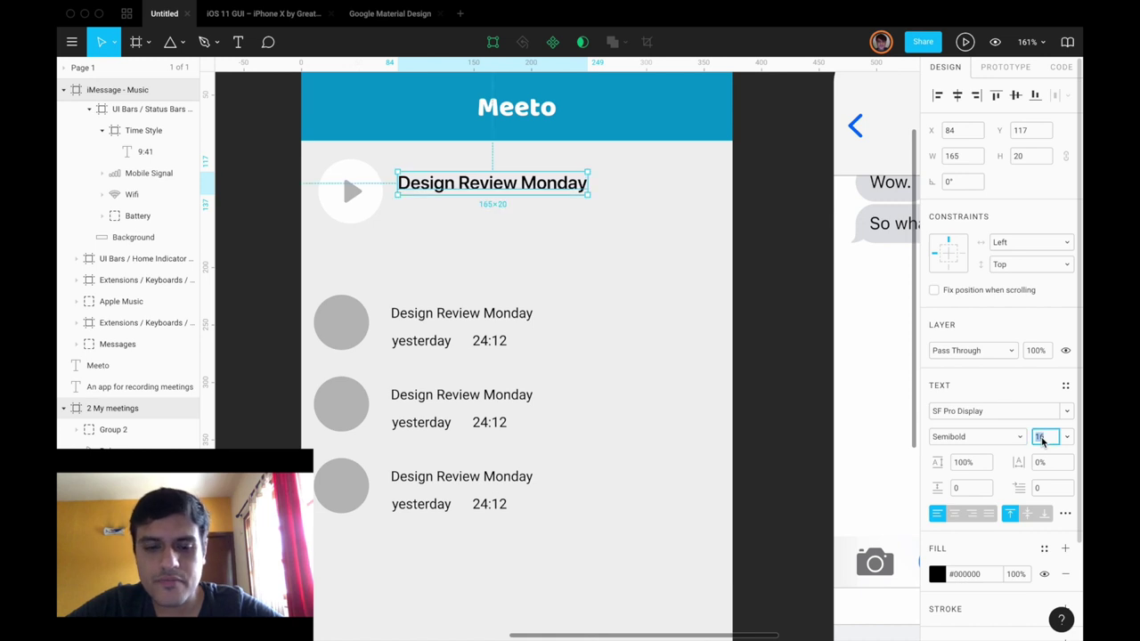
left_click(1007, 436)
left_click(984, 398)
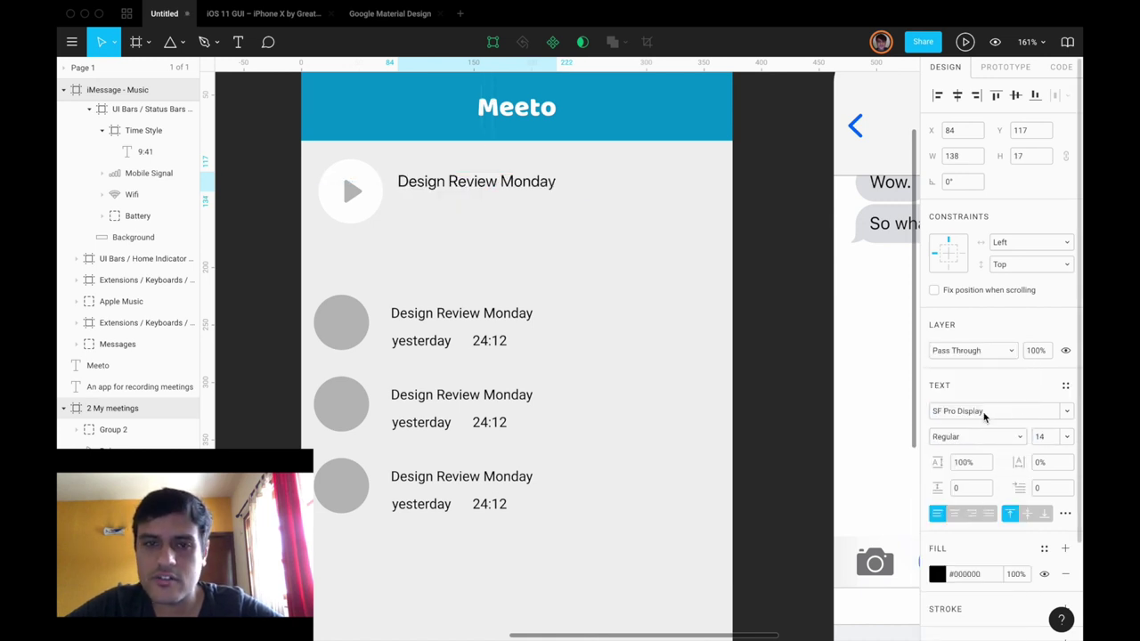
Change the fill of the title beside the play circle to dark grey, #2E2E2E.
left_click(937, 574)
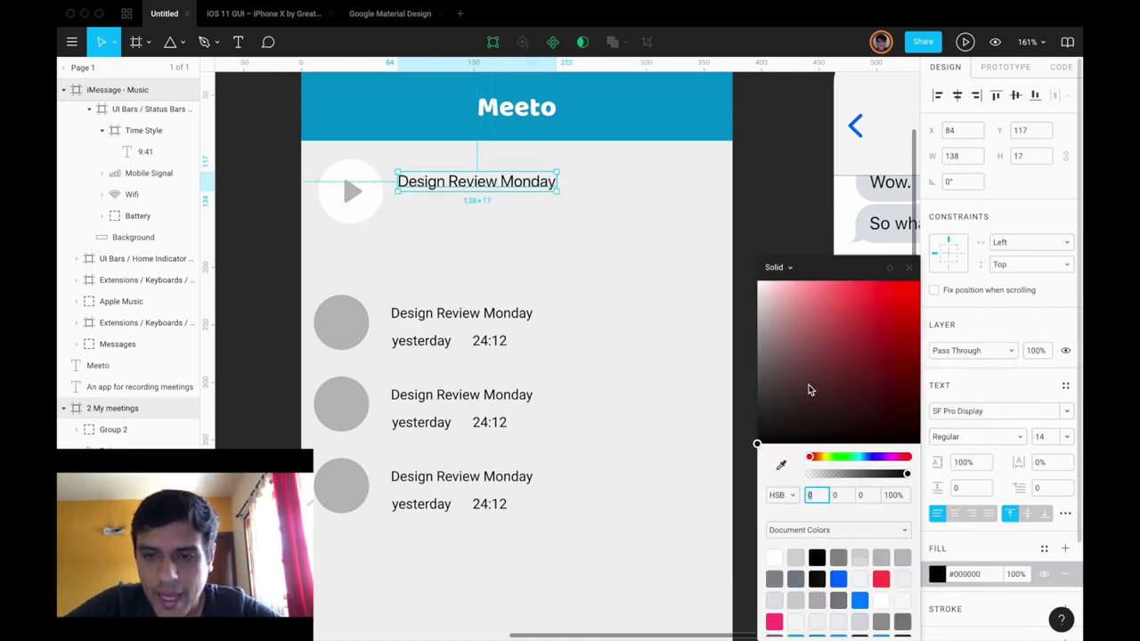
left_click_drag(766, 413, 753, 420)
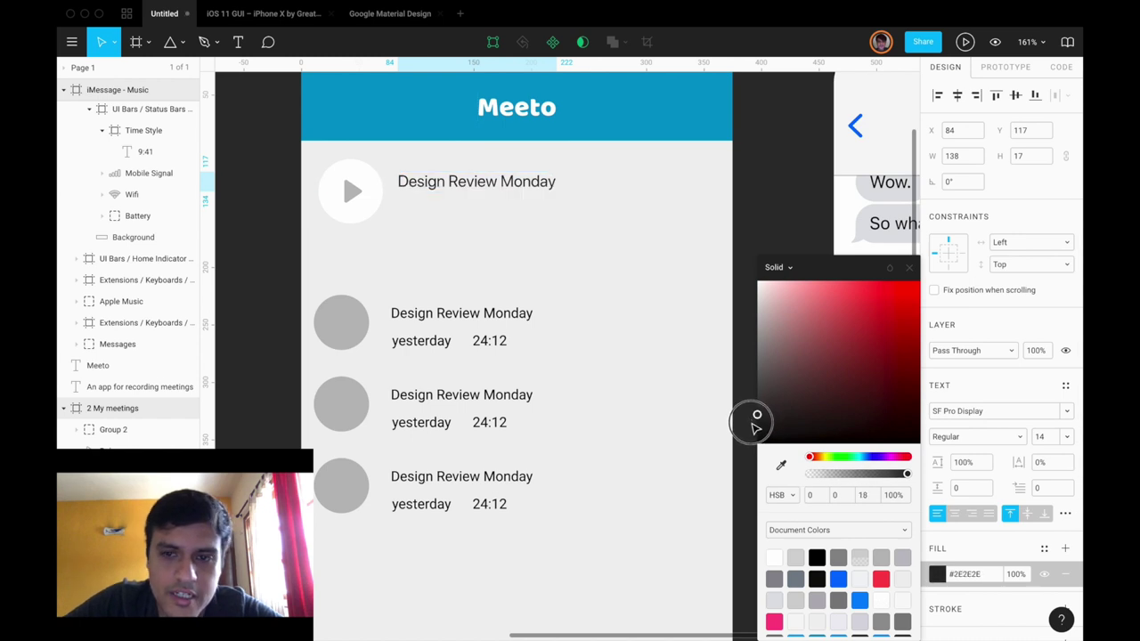
left_click(452, 252)
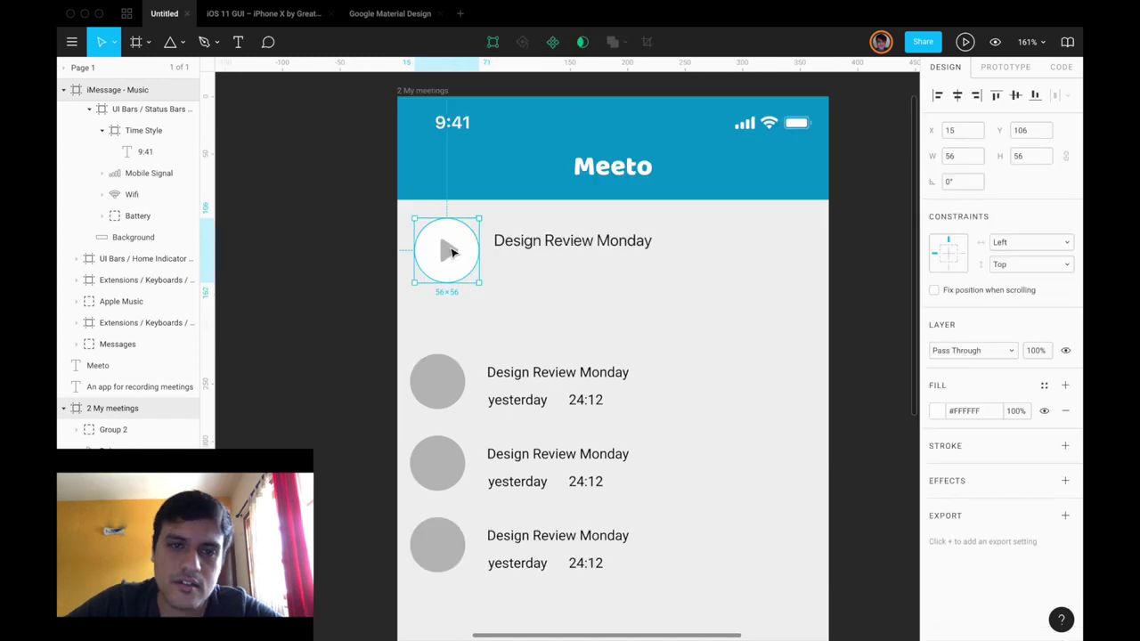
Recolor the play triangle inside the white circle with the blue sampled from the header.
double_click(451, 253)
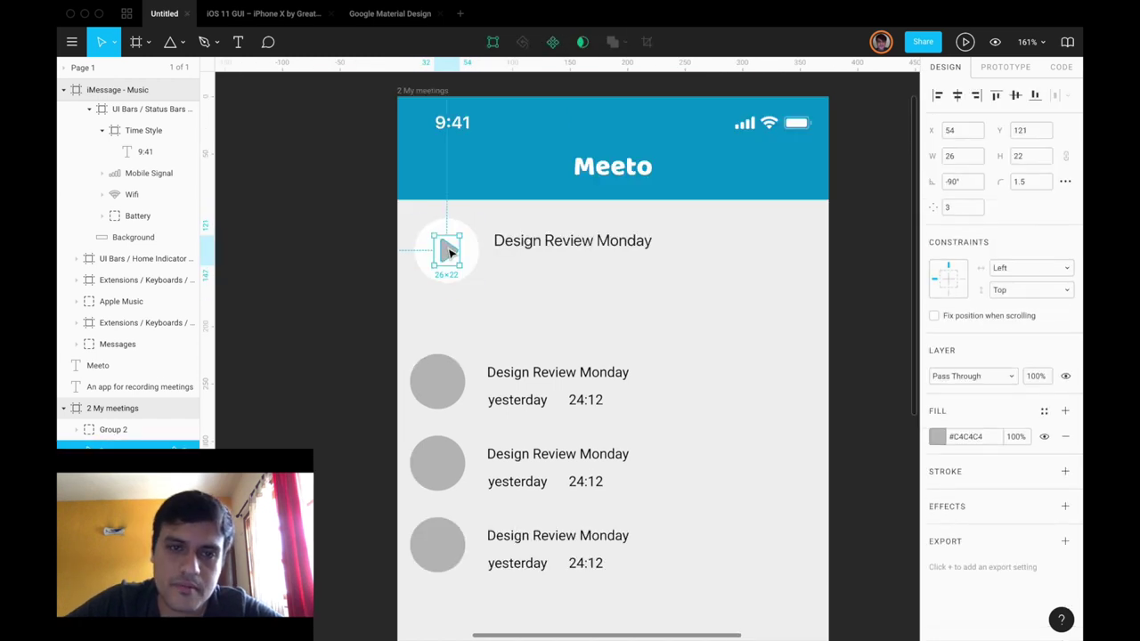
left_click(937, 436)
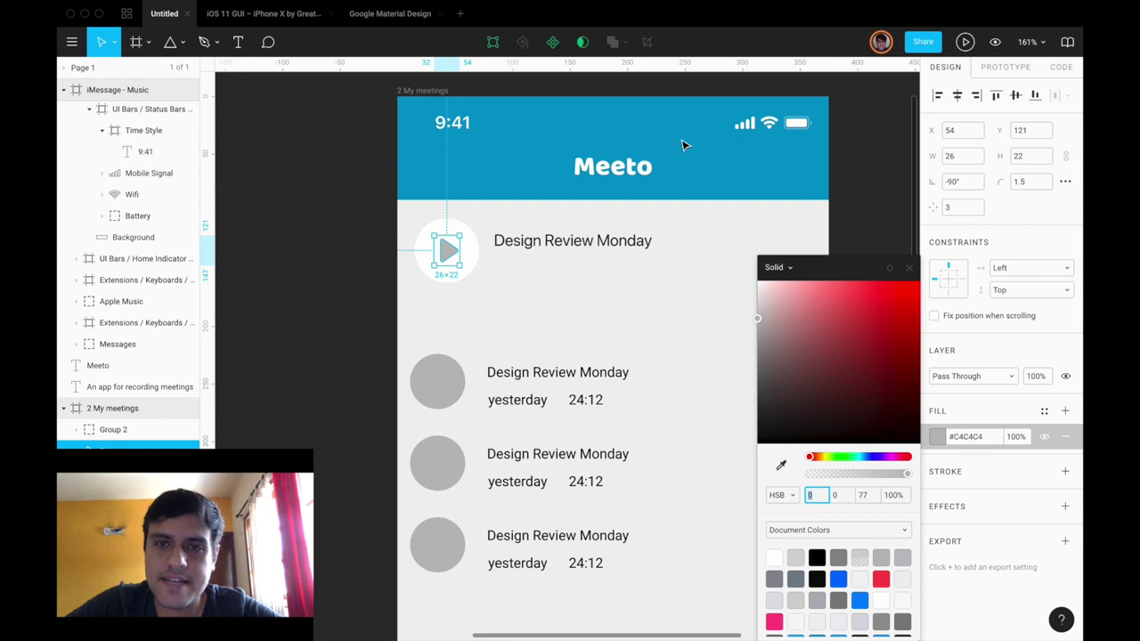
left_click(781, 468)
left_click(706, 169)
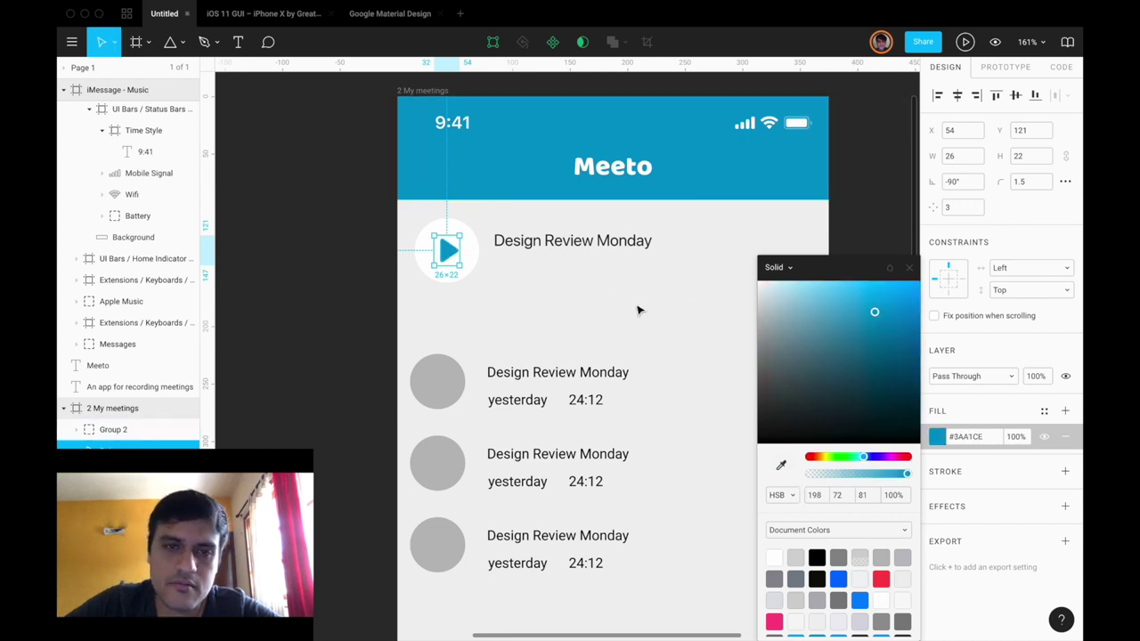
left_click(638, 310)
Add a 1 px inside stroke in black #000000 to the white play circle and lower its opacity to 10%.
left_click(469, 268)
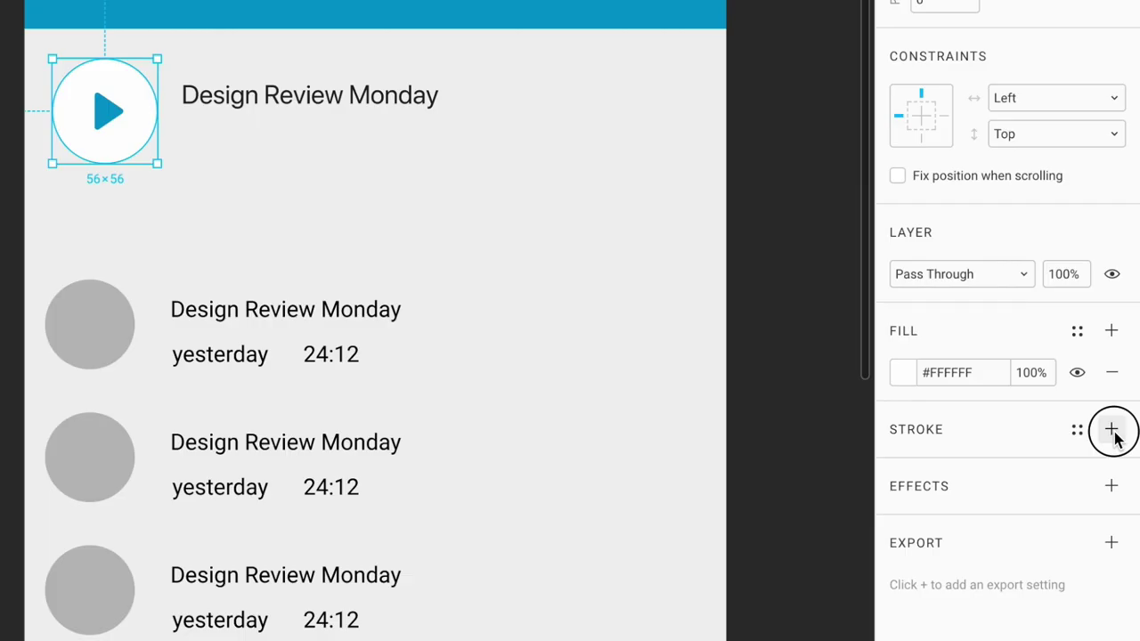
left_click(1065, 447)
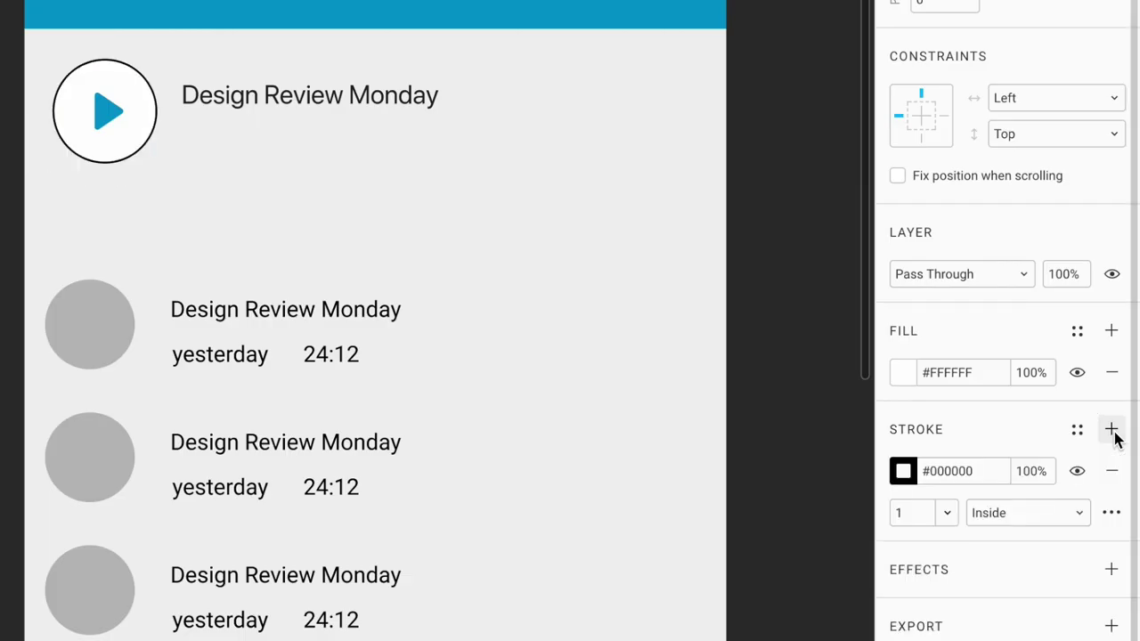
left_click(905, 473)
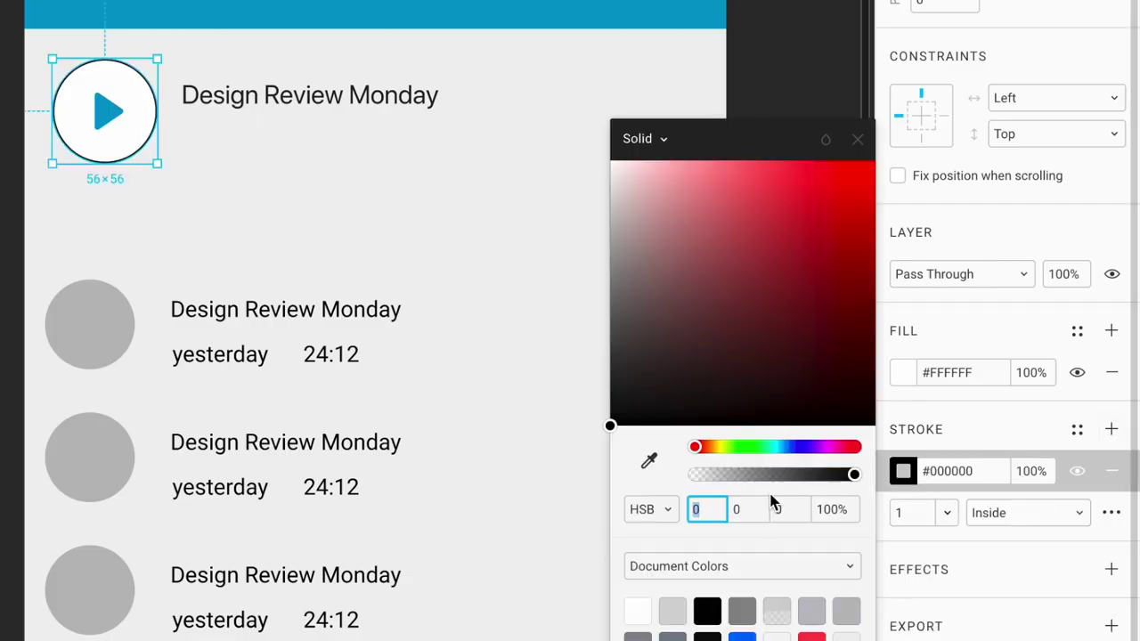
left_click_drag(777, 481, 712, 479)
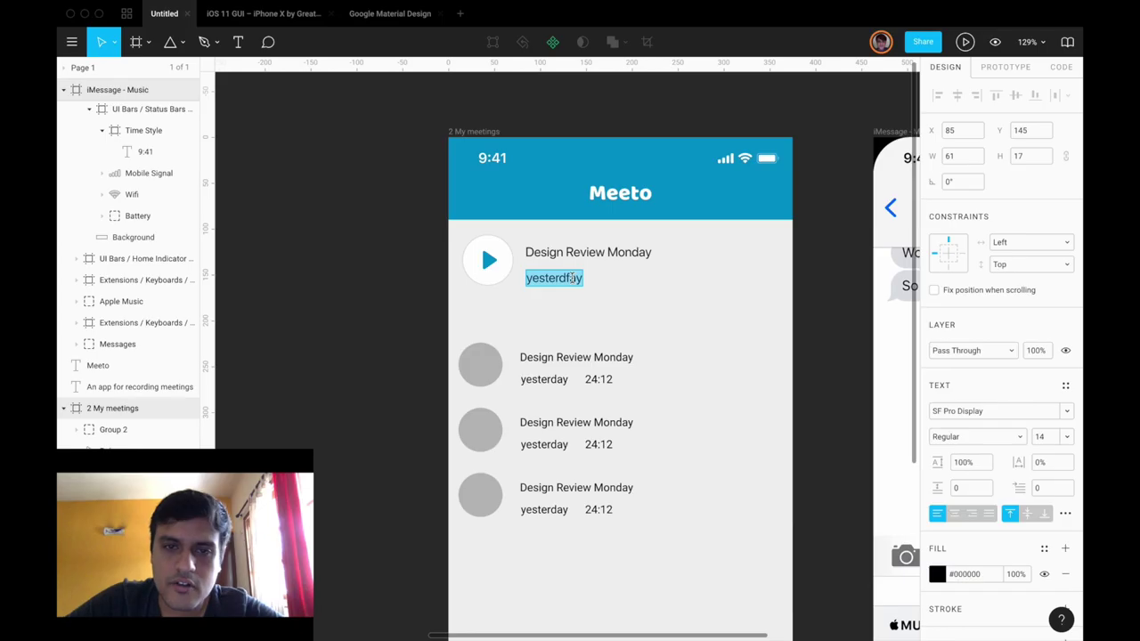
Correct the misspelled date text under the row title to "yesterday".
left_click(567, 277)
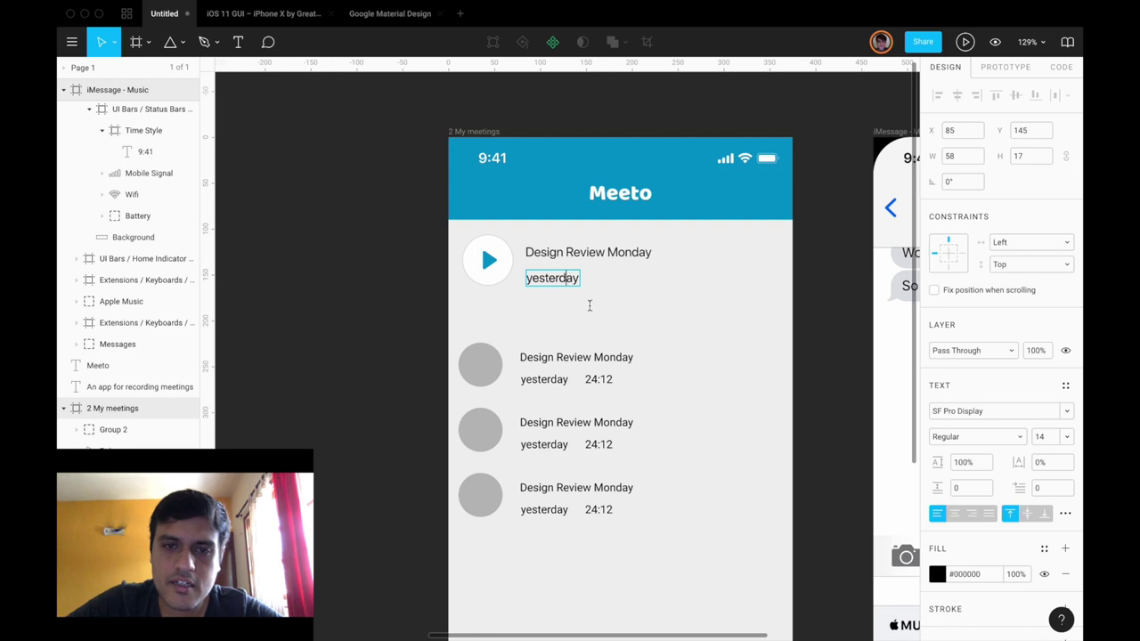
key("Escape")
left_click(591, 256)
left_click(562, 282)
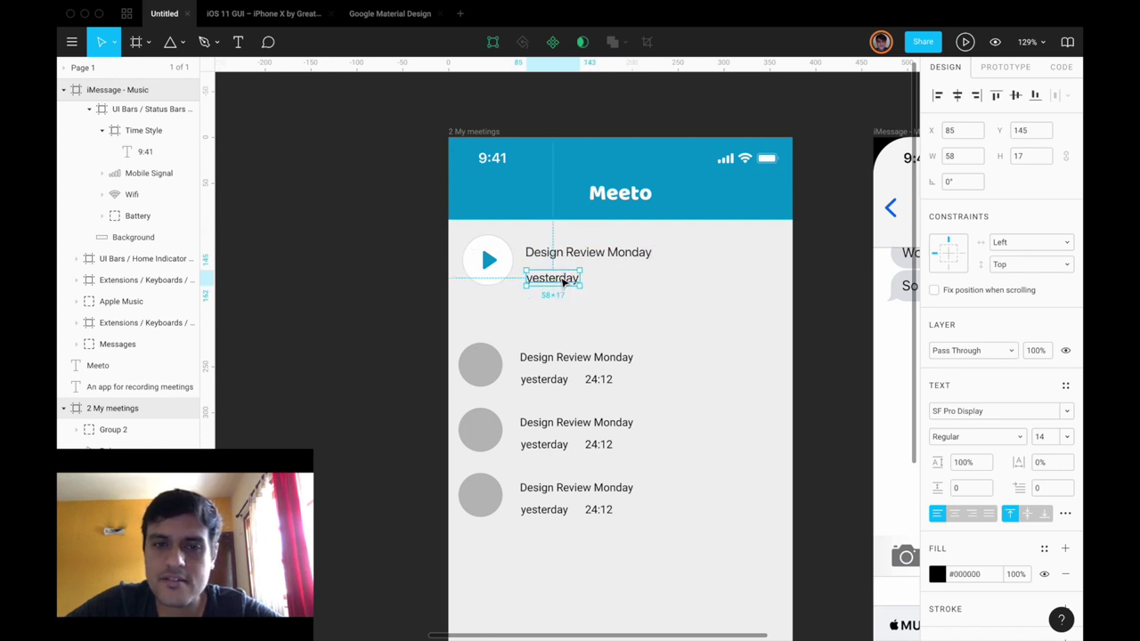
Set the "yesterday" text under the row title to size 12, trying Light weight and settling on Regular.
scroll(563, 281, "up", 5)
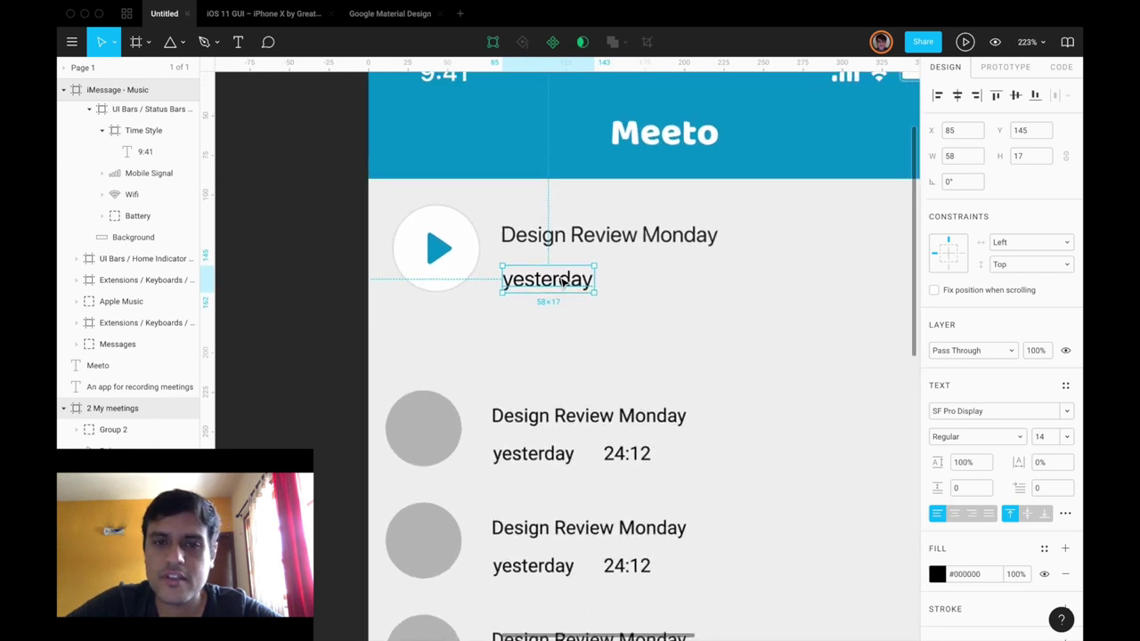
left_click(1044, 437)
type("12")
left_click(936, 573)
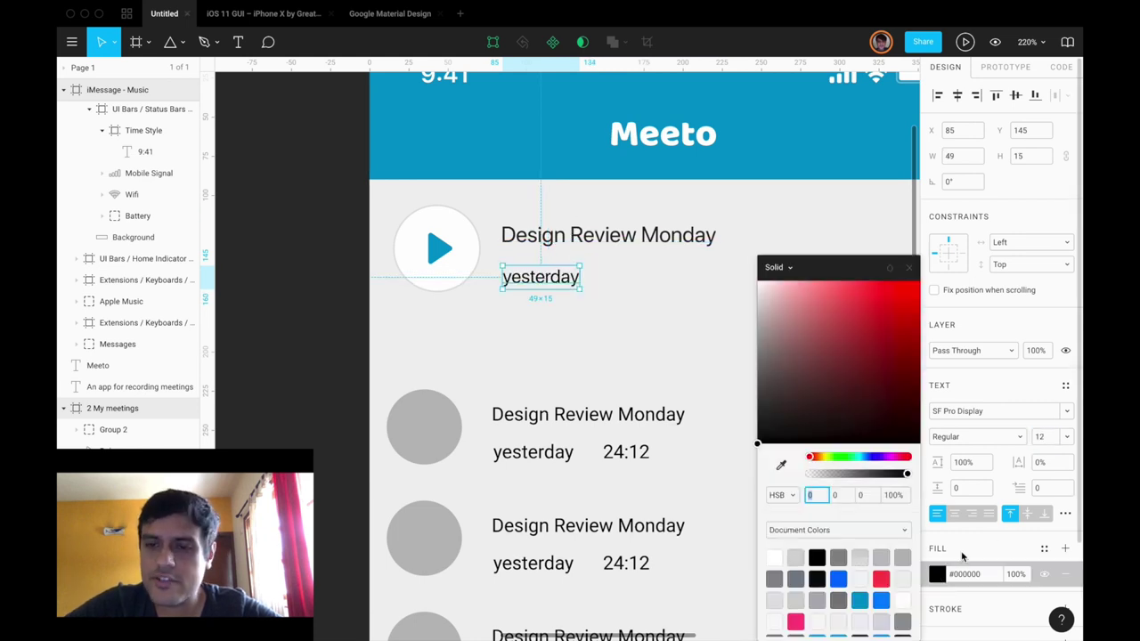
left_click(963, 440)
left_click(961, 403)
left_click(968, 436)
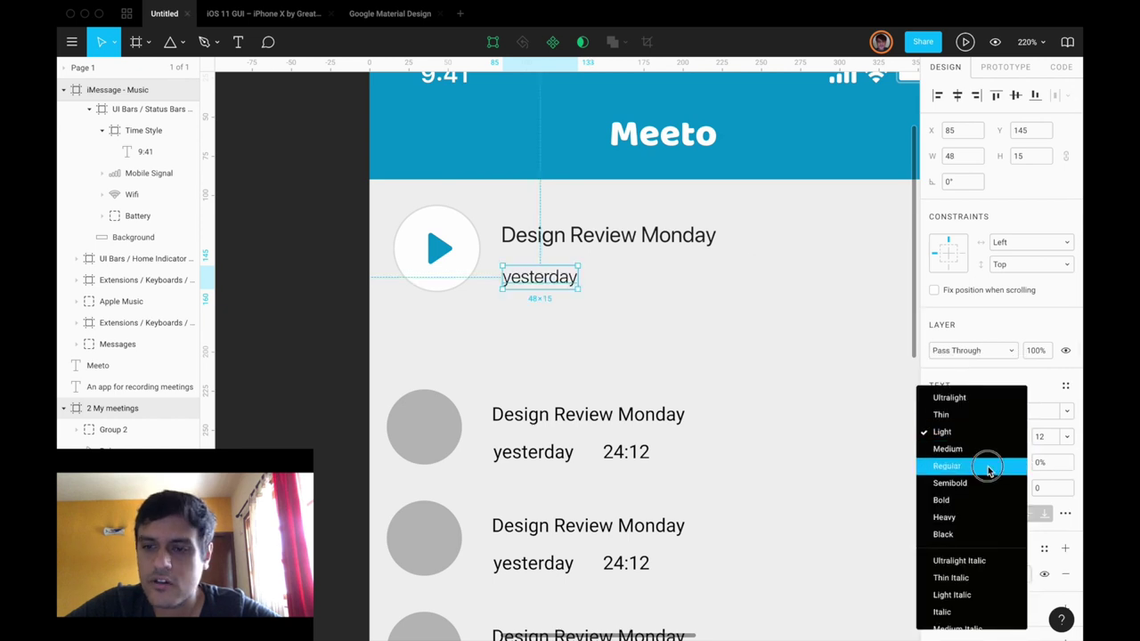
left_click(988, 469)
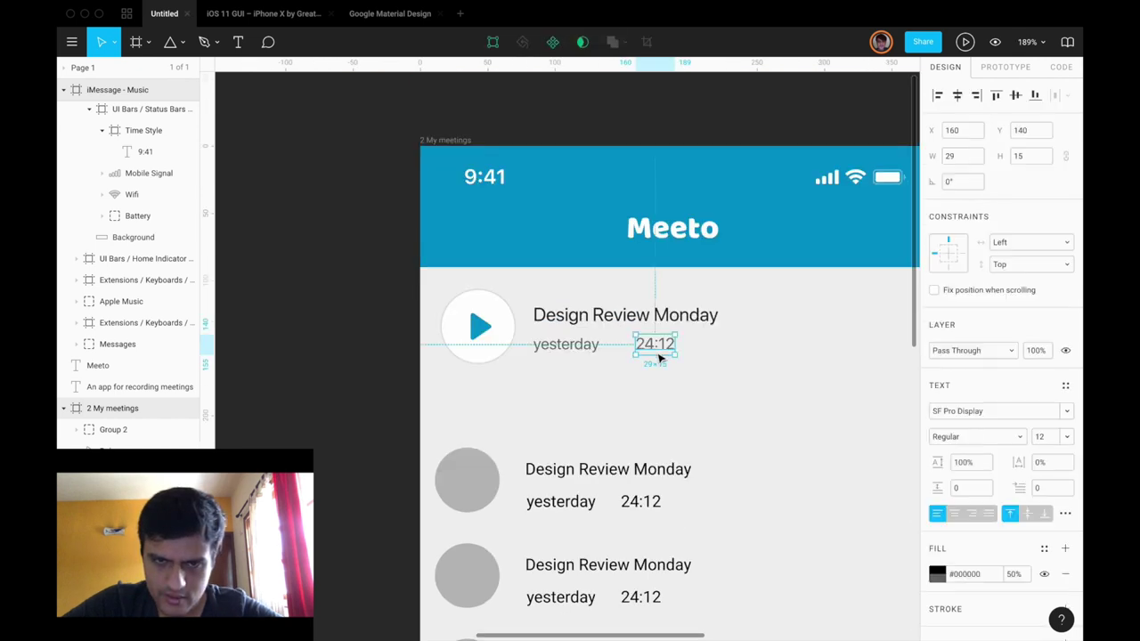
Move the "24:12" text closer to "yesterday", leaving a gap of 8 px between the two.
left_click(659, 349)
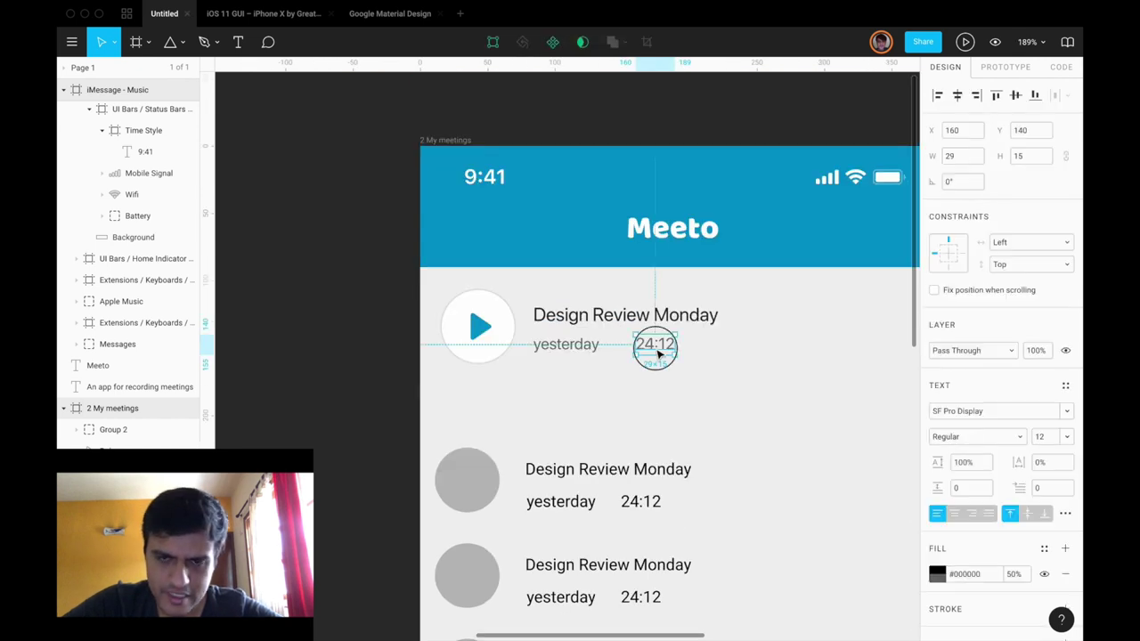
left_click(660, 350)
left_click_drag(661, 350, 636, 347)
key("Right")
key("Right")
key("Right")
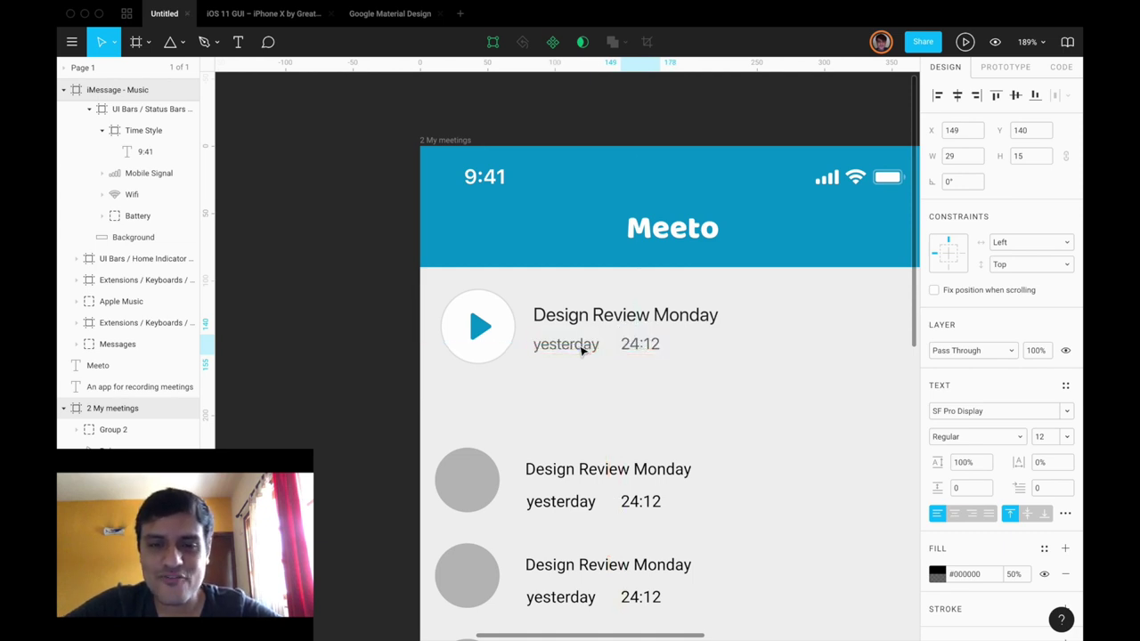
scroll(583, 350, "up", 3)
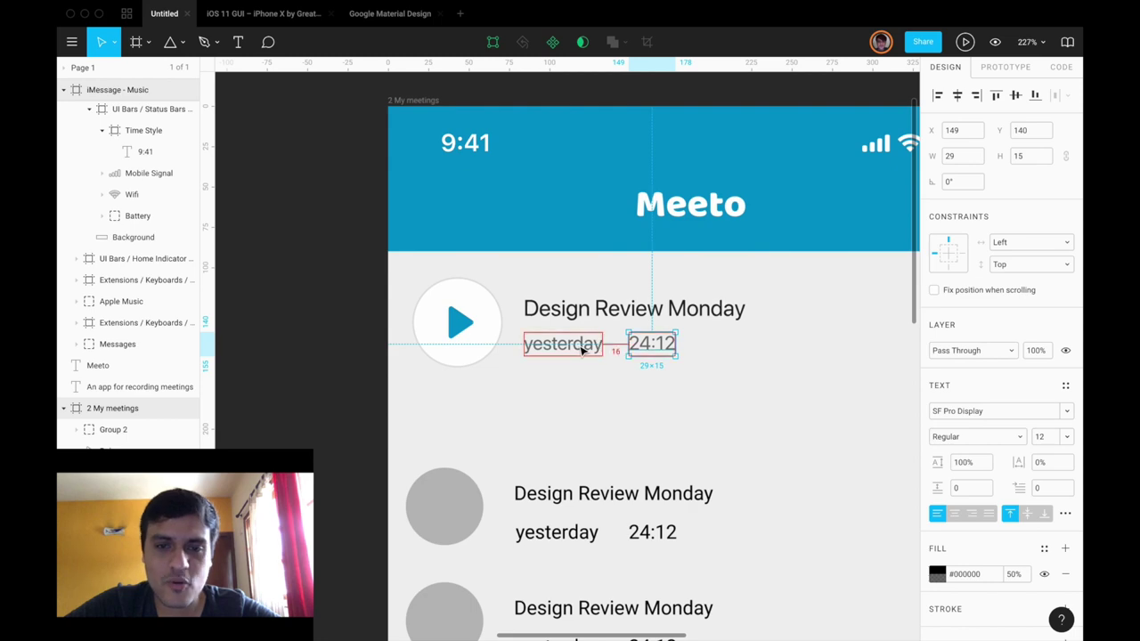
key("shift+Left")
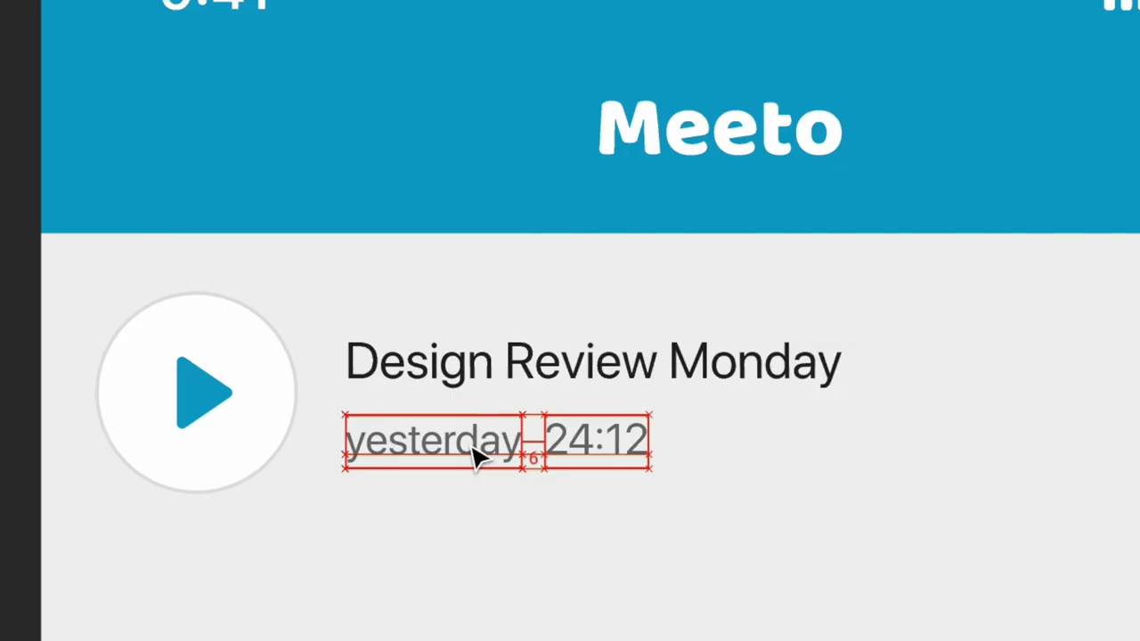
key("Right")
key("Right")
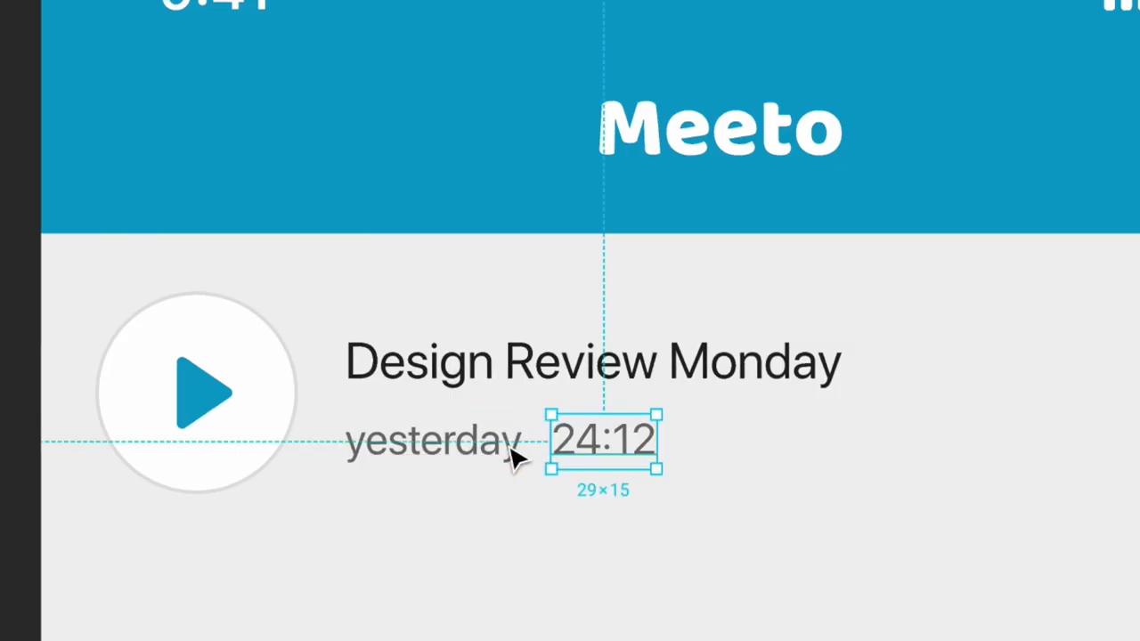
Move "yesterday" and "24:12" down together to leave an 8 px gap below the row title.
left_click(473, 453, "shift")
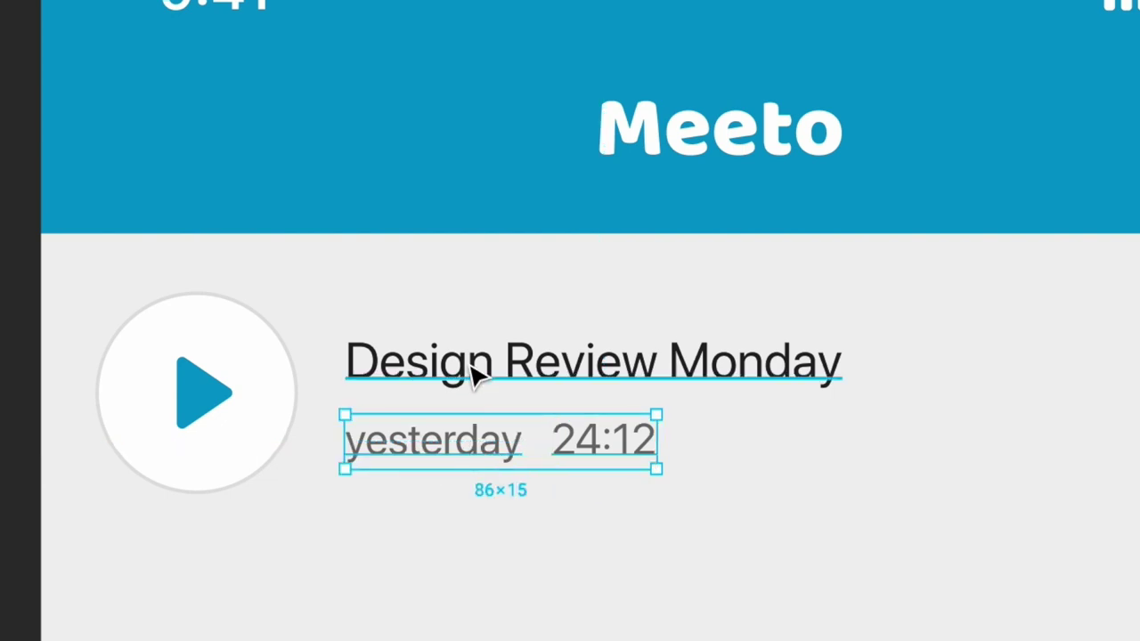
key("Down")
key("Down")
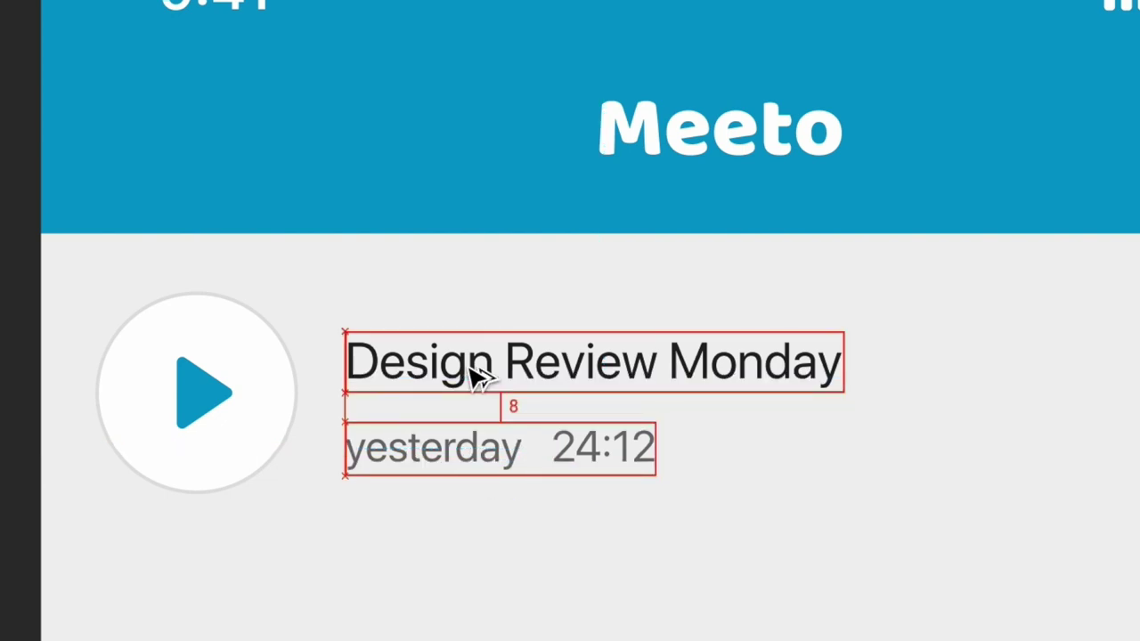
Nudge the title, date and duration texts together slightly up and to the right to balance them against the play circle.
left_click(469, 366, "shift")
key("Up")
key("Up")
key("Up")
key("Right")
key("Right")
key("Right")
key("Left")
key("Left")
key("Left")
key("Right")
key("Right")
key("Right")
left_click(252, 415)
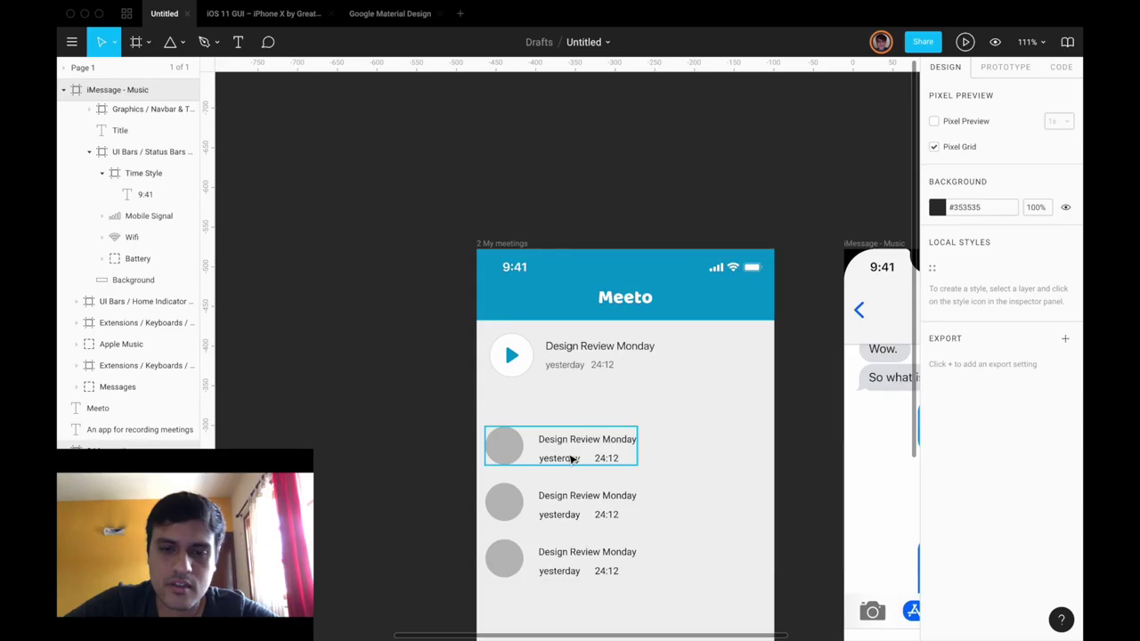
Delete the three old placeholder rows with grey circles from the "2 My meetings" frame.
left_click(573, 505, "shift")
left_click(577, 568, "shift")
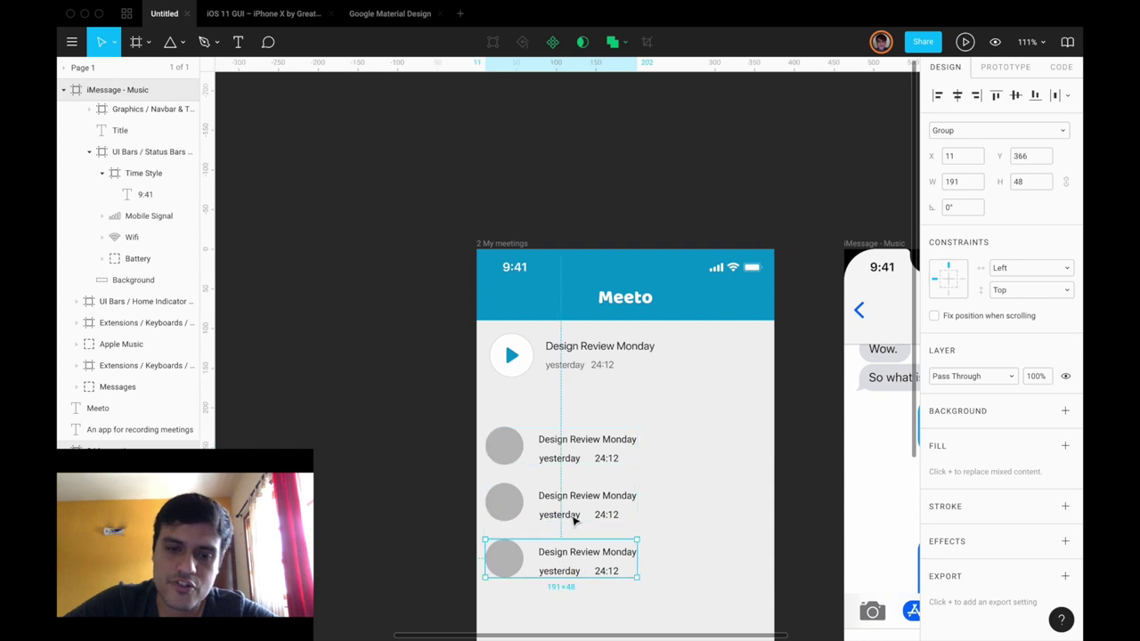
key("Delete")
Duplicate the finished play-button row down the frame to make seven list rows.
left_click(593, 353)
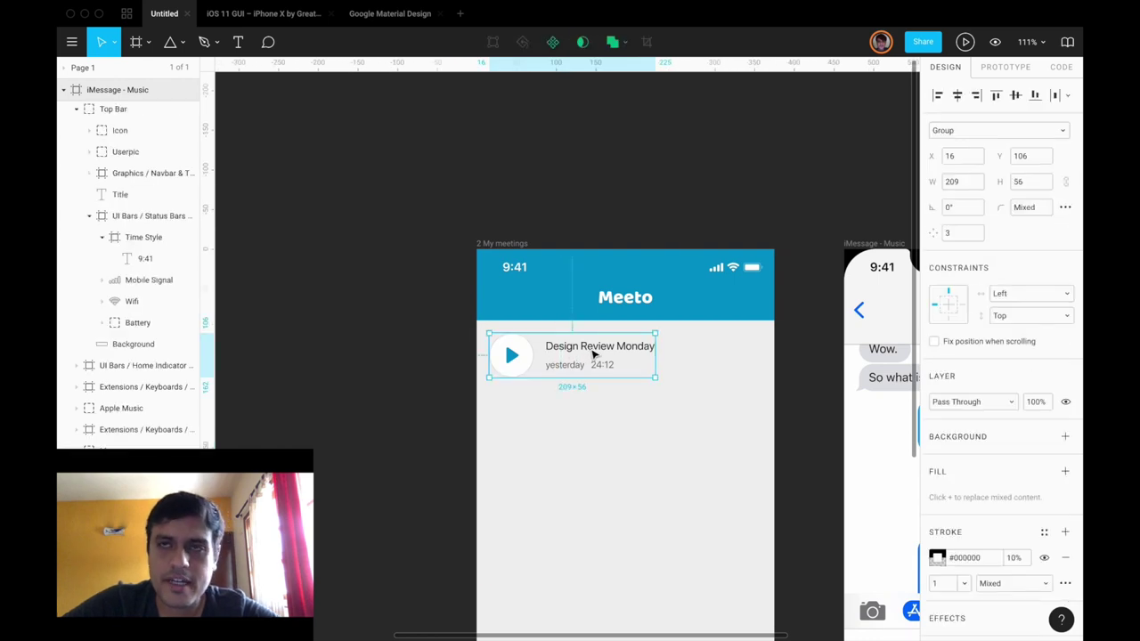
left_click_drag(593, 520, 582, 603)
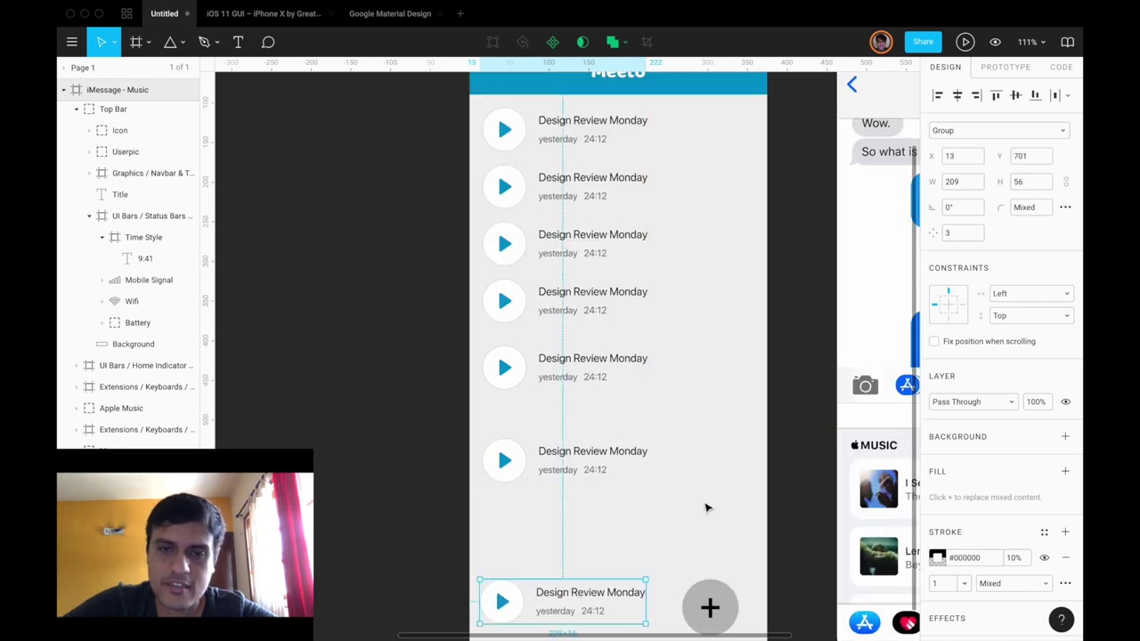
left_click(707, 507)
Select all seven meeting rows and tidy them up into an evenly spaced, aligned list.
scroll(707, 506, "down", 5)
scroll(707, 506, "down", 3)
left_click_drag(660, 212, 599, 445)
scroll(701, 606, "up", 5)
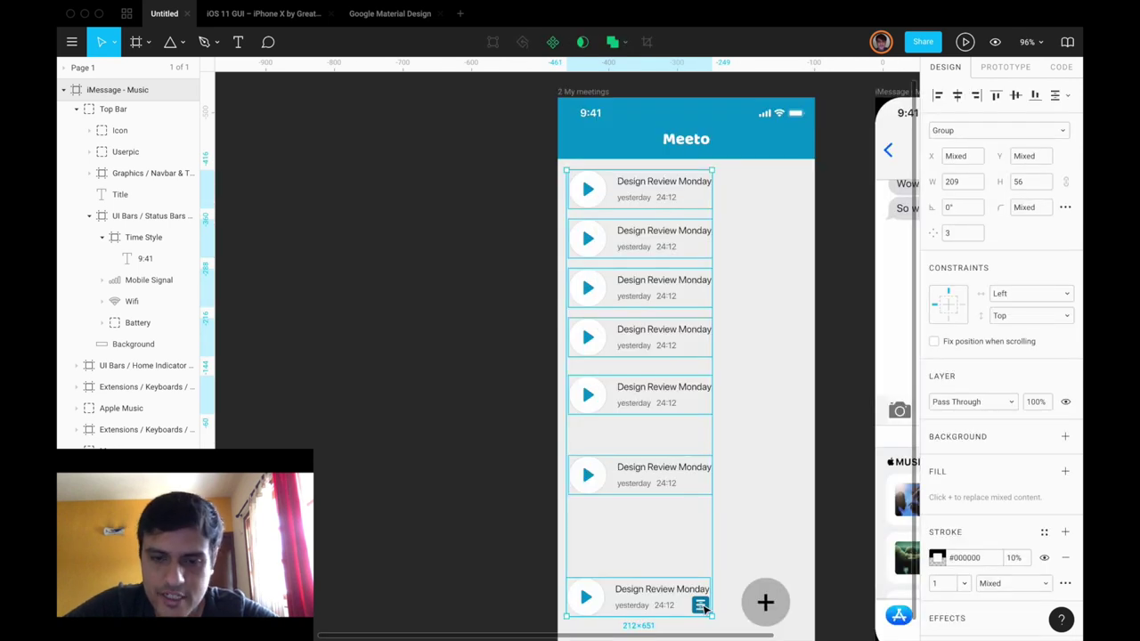
left_click(701, 606)
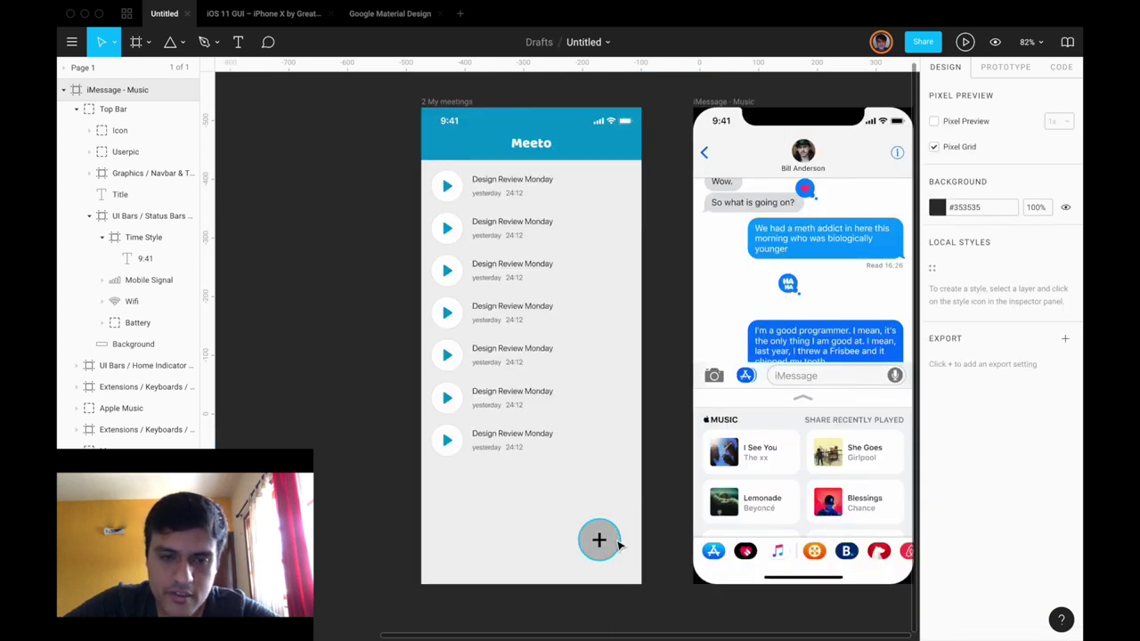
Open the fill color of the grey circle behind the plus sign and shift its hue from red toward orange.
left_click(617, 543)
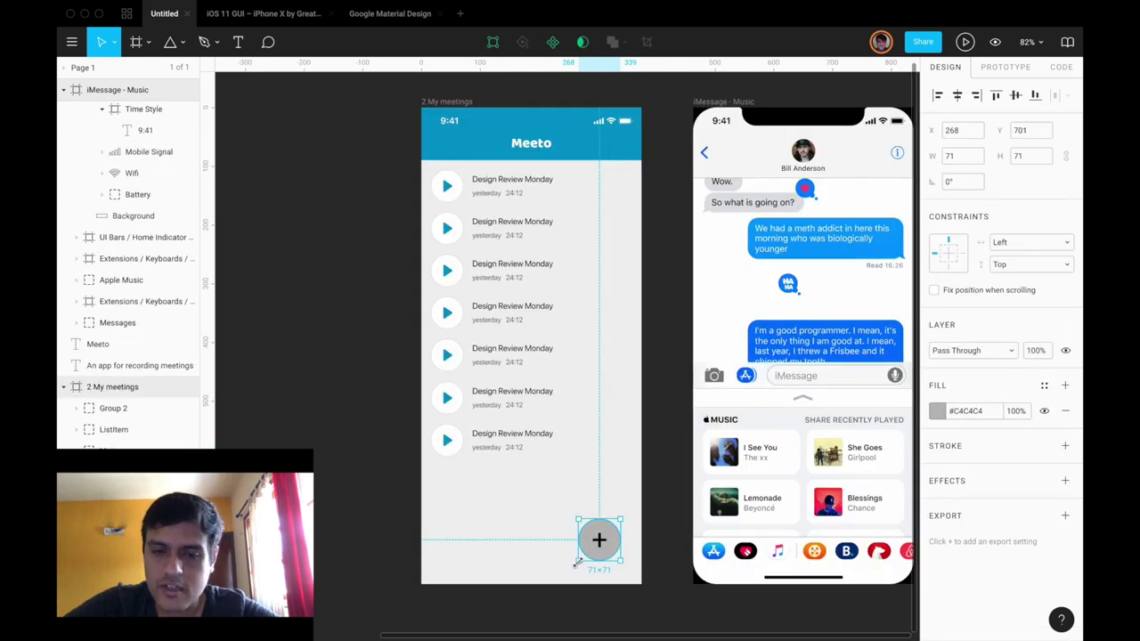
left_click(937, 410)
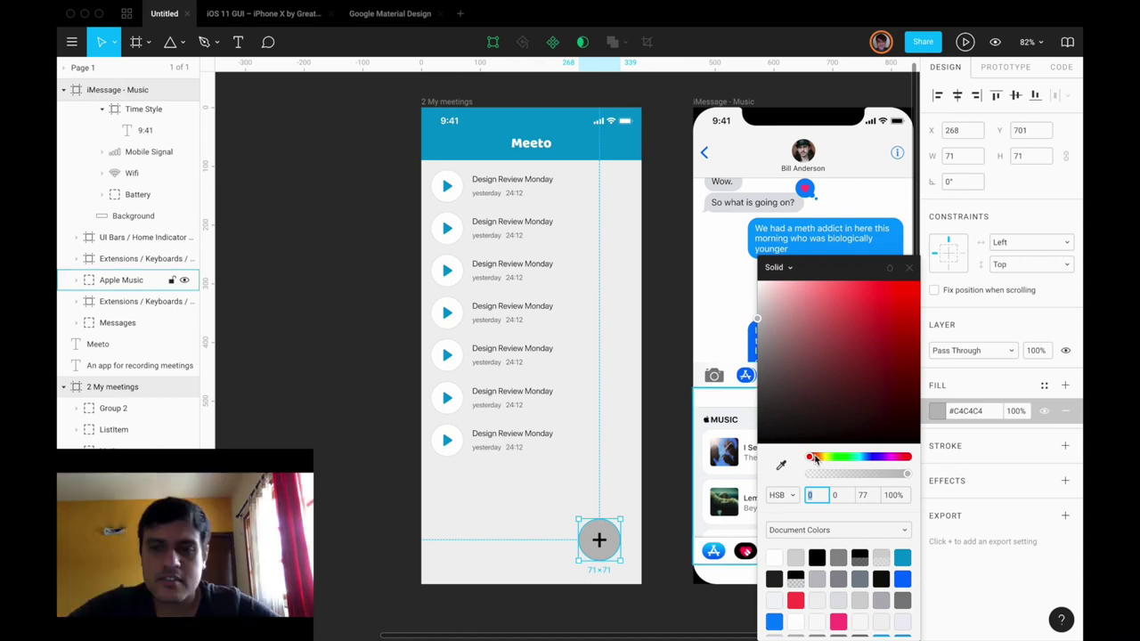
mouse_move(809, 458)
left_mouse_down()
mouse_move(866, 462)
mouse_move(817, 459)
left_mouse_up()
Switch to the web browser, search Google Images for "color wheel" and enlarge labelled wheels to examine how the hues relate.
key("ctrl+Left")
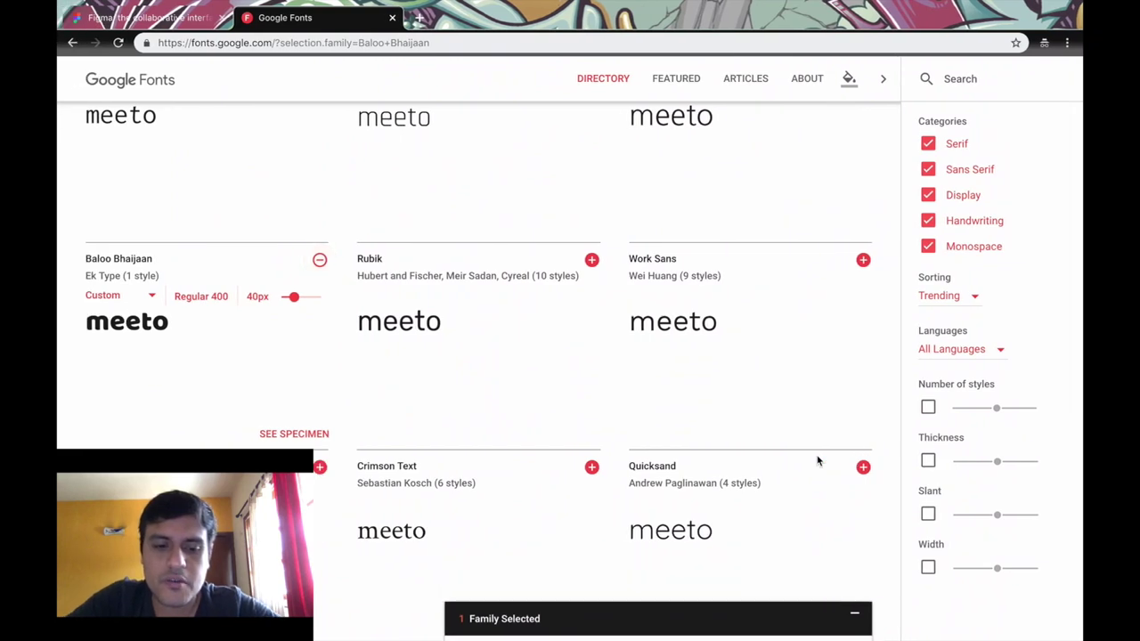
key("ctrl+t")
type("color wheel")
key("Return")
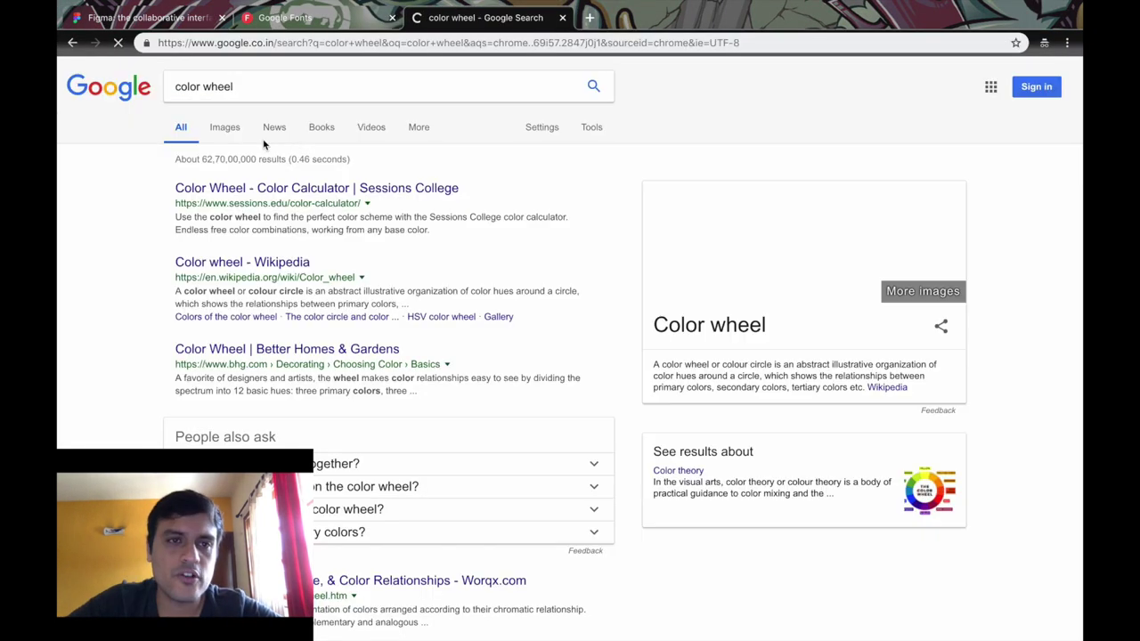
left_click(225, 130)
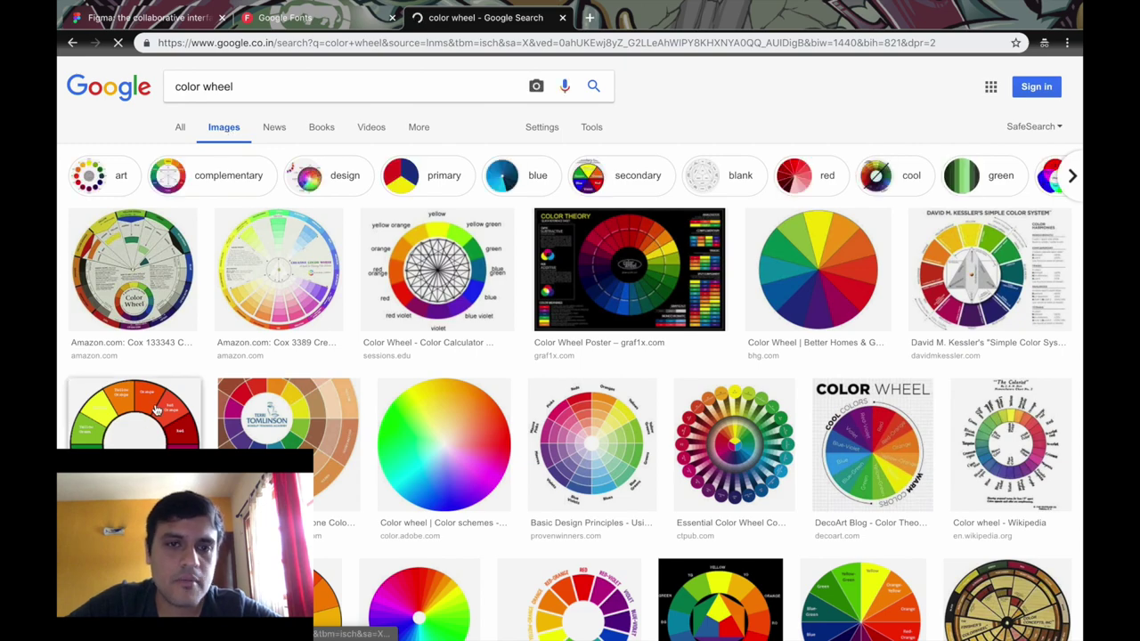
left_click(156, 408)
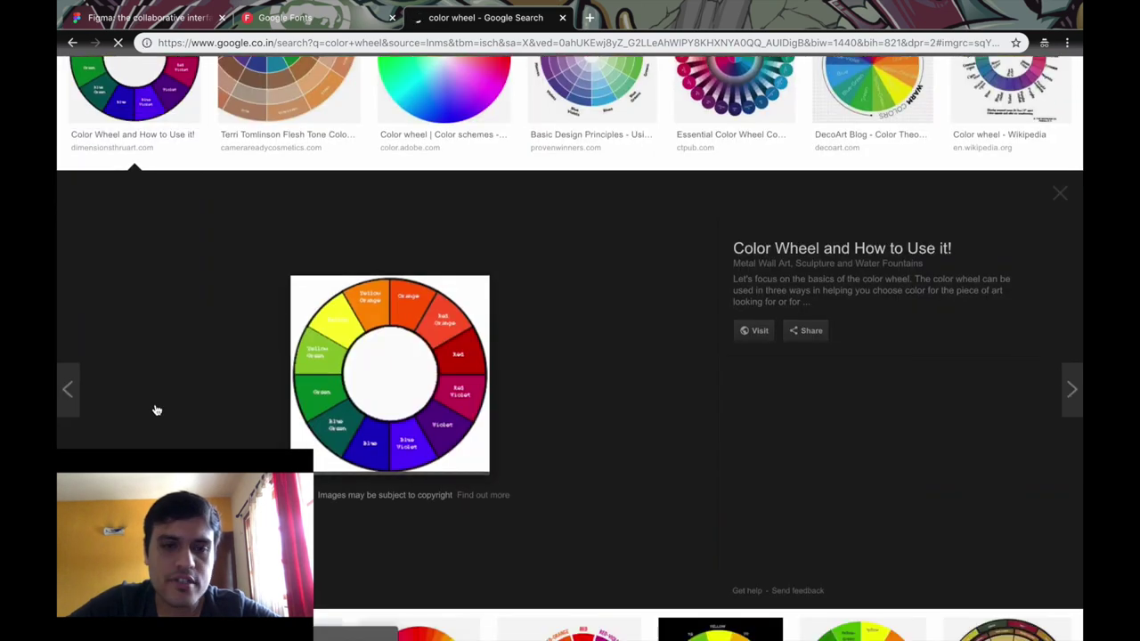
scroll(451, 272, "up", 5)
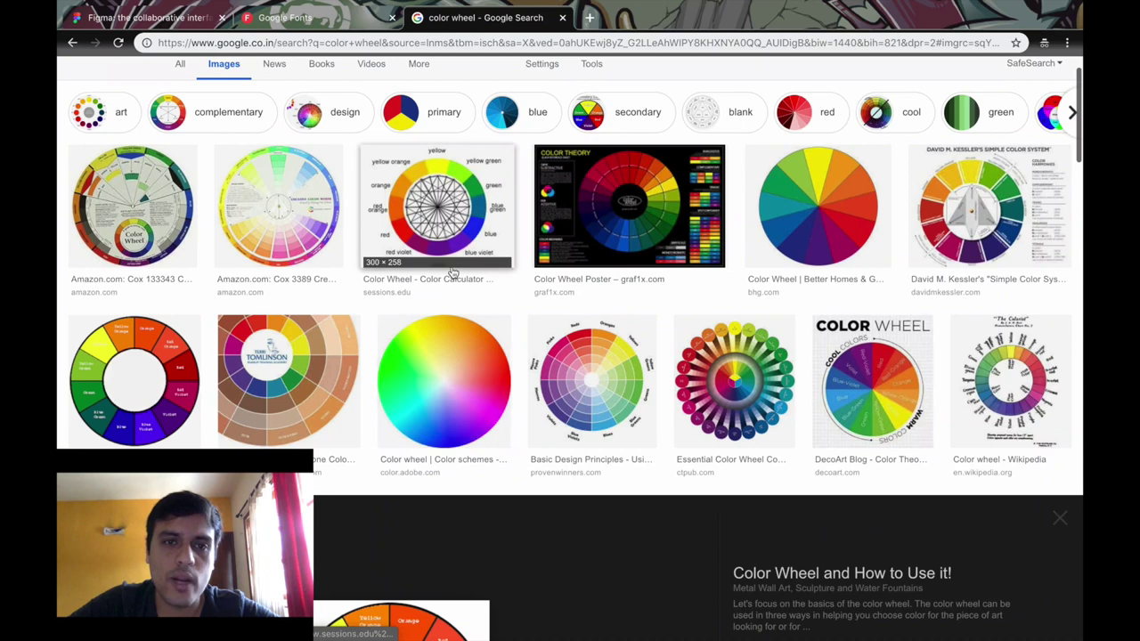
left_click(450, 205)
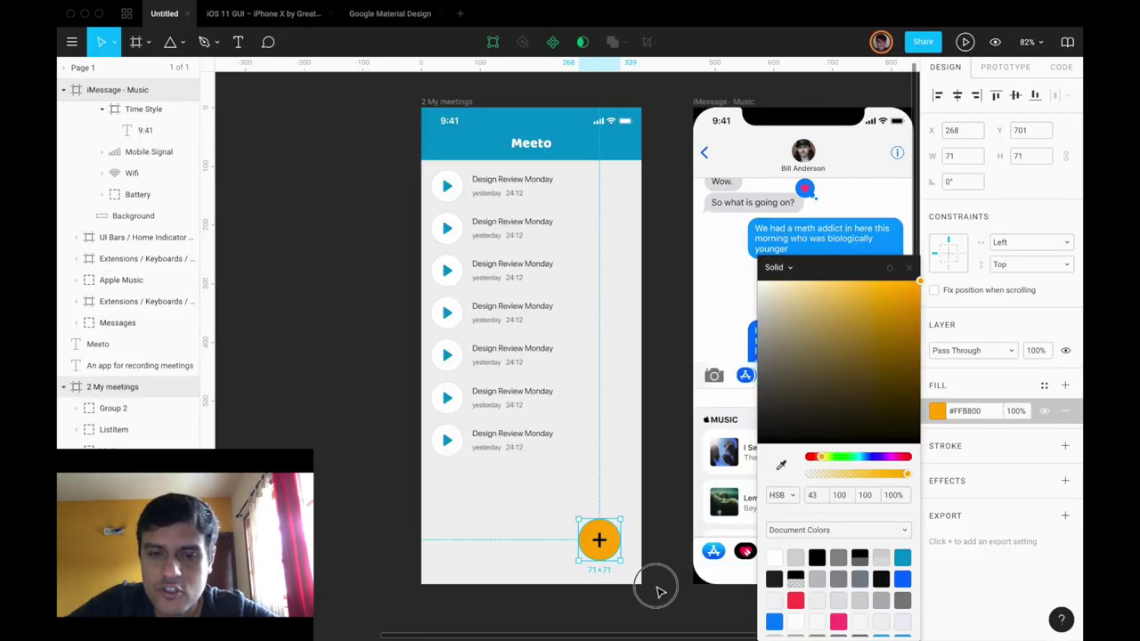
Return to the design and settle the plus button's circle fill on orange #FFB800.
left_click(657, 591)
scroll(656, 590, "up", 5)
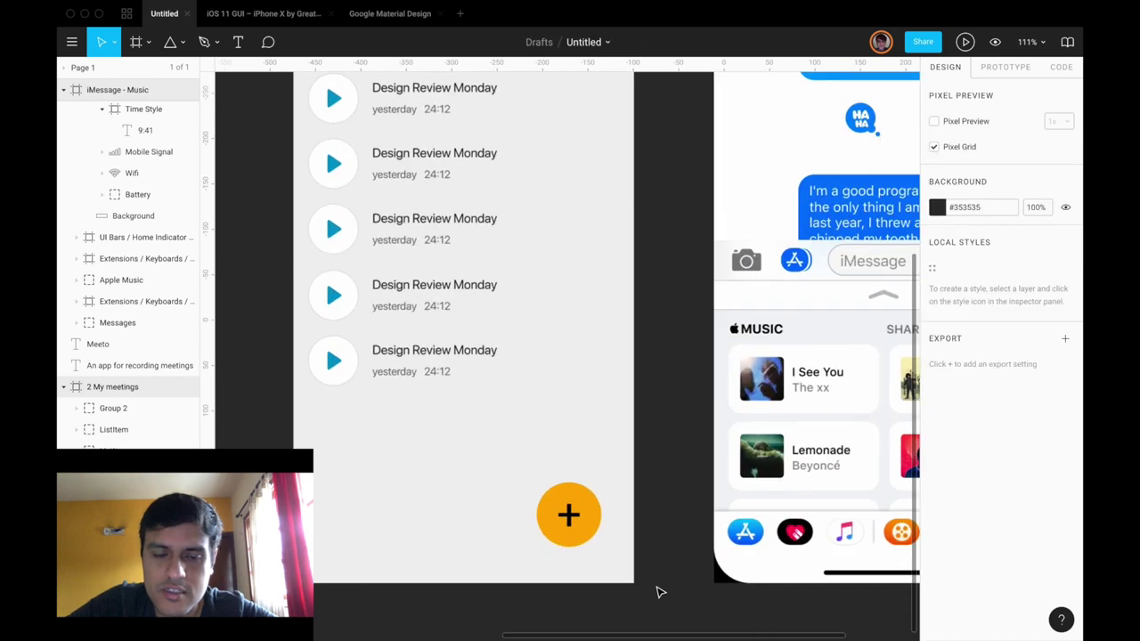
Replace the black plus sign with two crossed white #FFFFFF bars, 4 × 27 with corner radius 4, united into one shape.
left_click(585, 464)
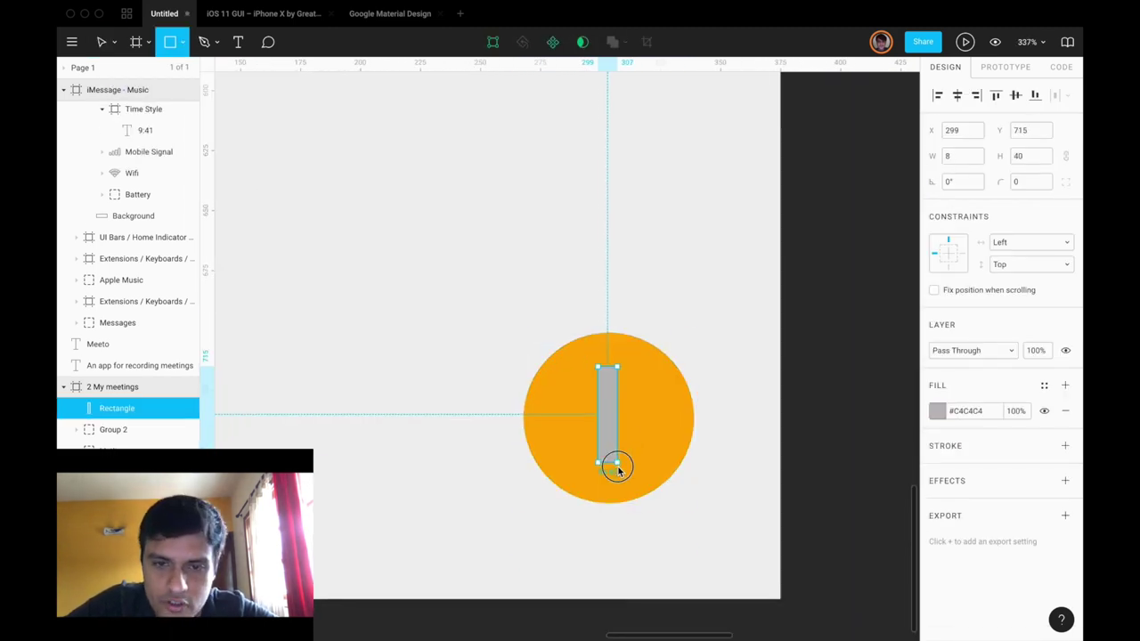
scroll(619, 427, "up", 5)
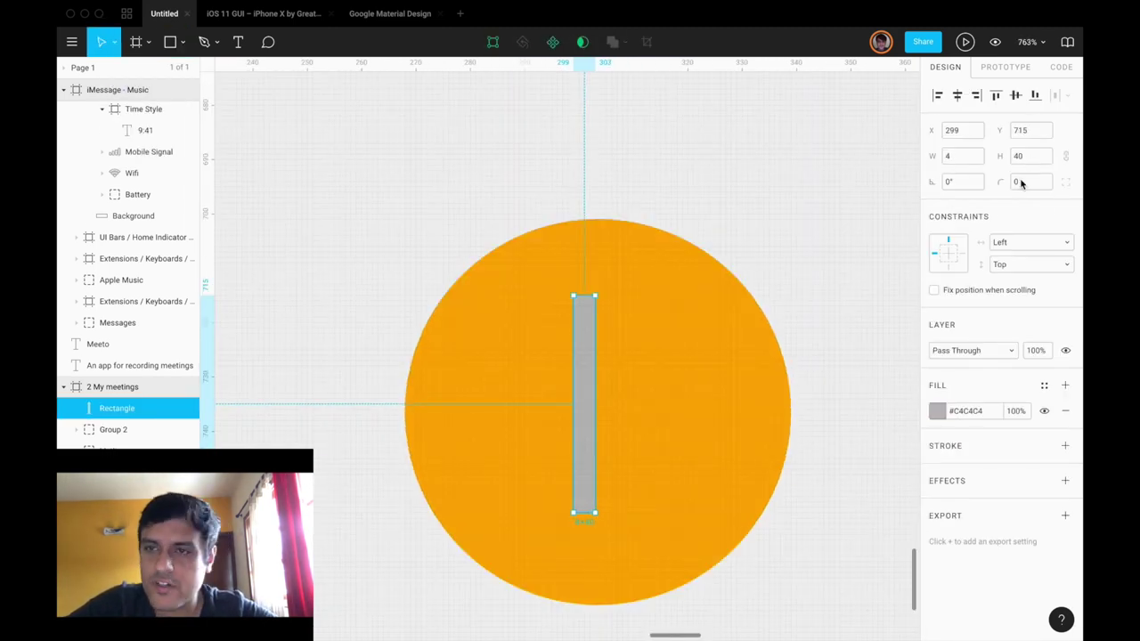
key("ctrl+d")
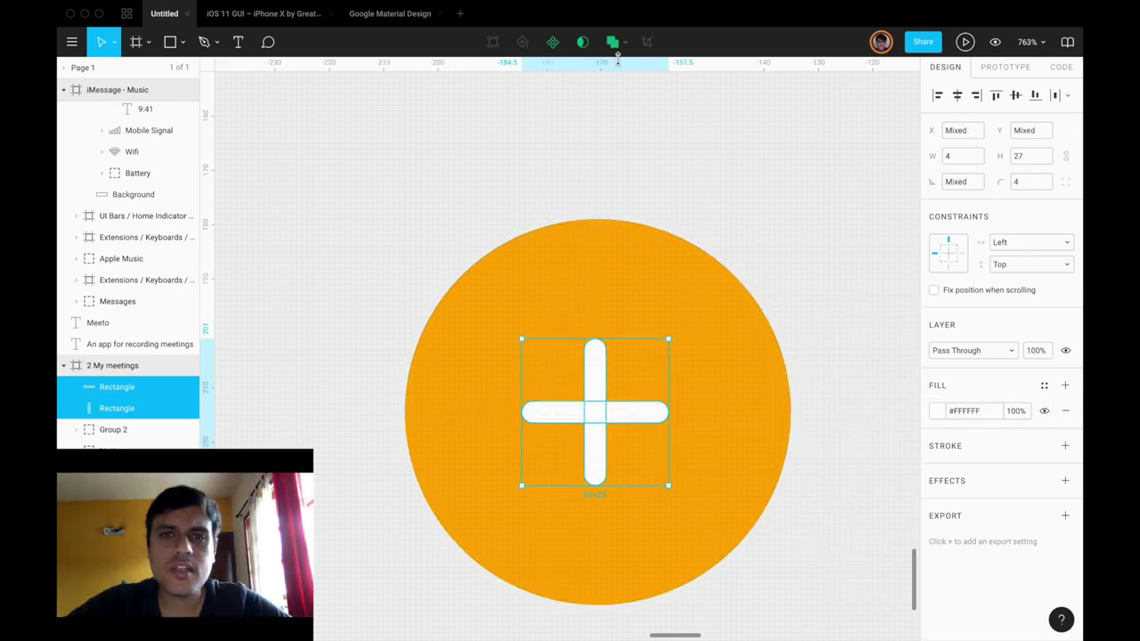
key("ctrl+e")
key("shift+1")
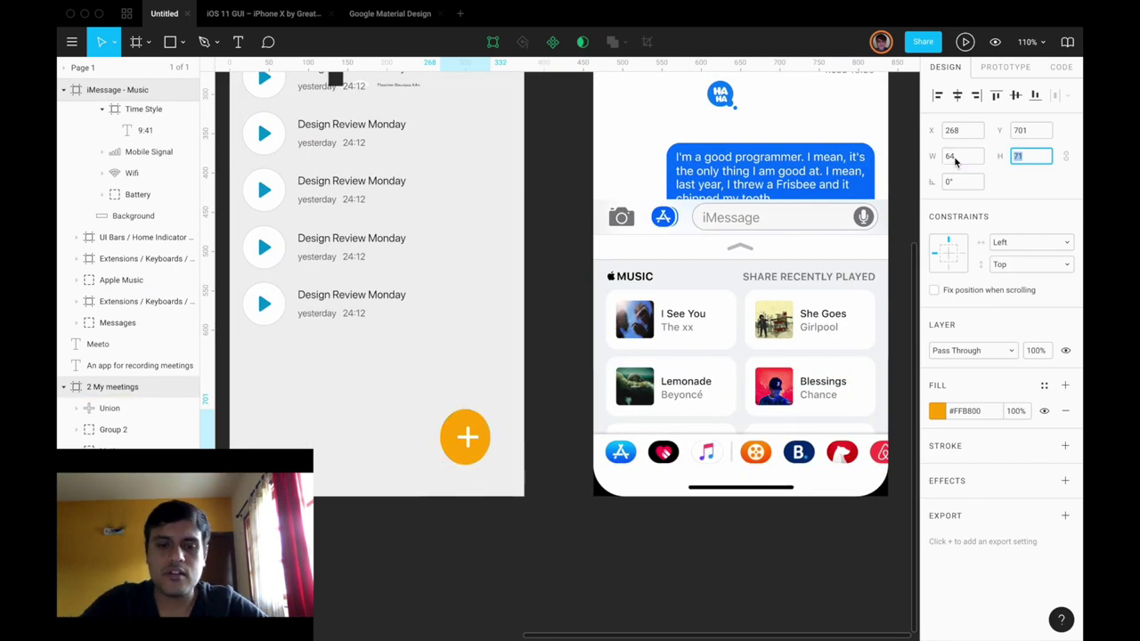
Resize the orange circle behind the plus sign to 64 × 64.
key("shift+2")
key("Escape")
left_click(638, 400)
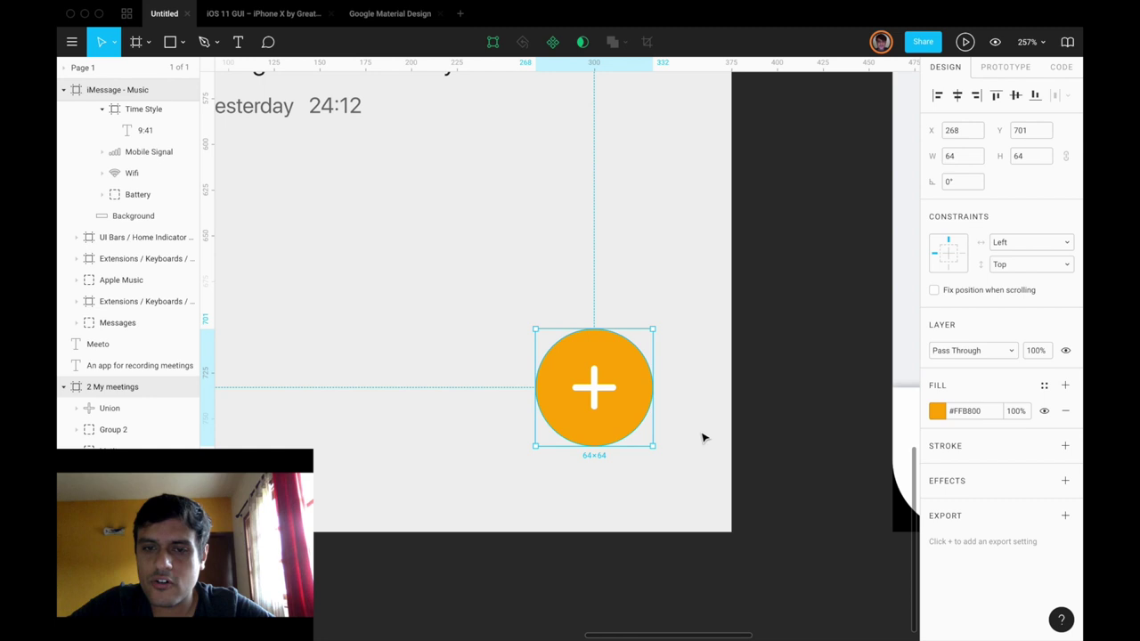
scroll(702, 438, "down", 5)
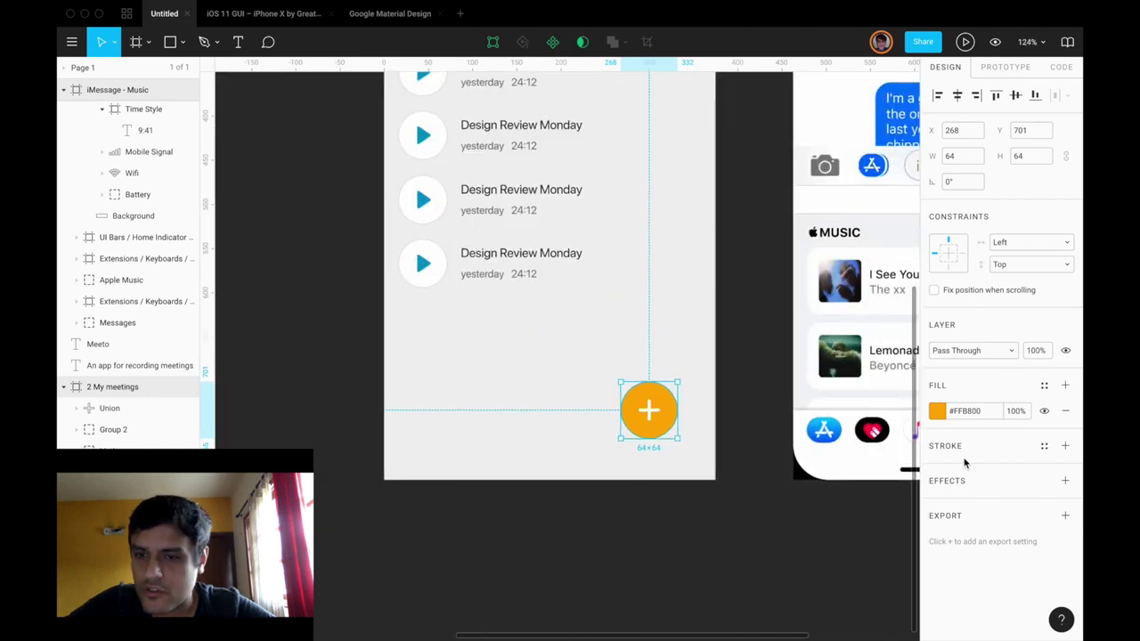
Add an effect to the orange circle, try Inner Shadow and Layer Blur on it, and settle on Drop Shadow.
left_click(1064, 481)
left_click(970, 506)
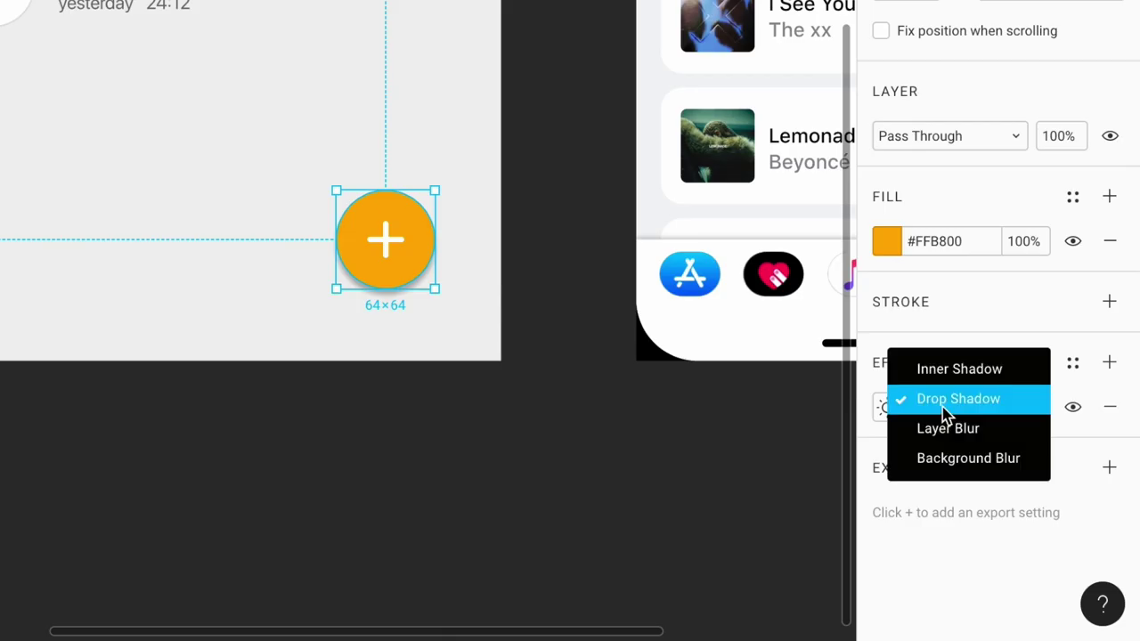
left_click(952, 374)
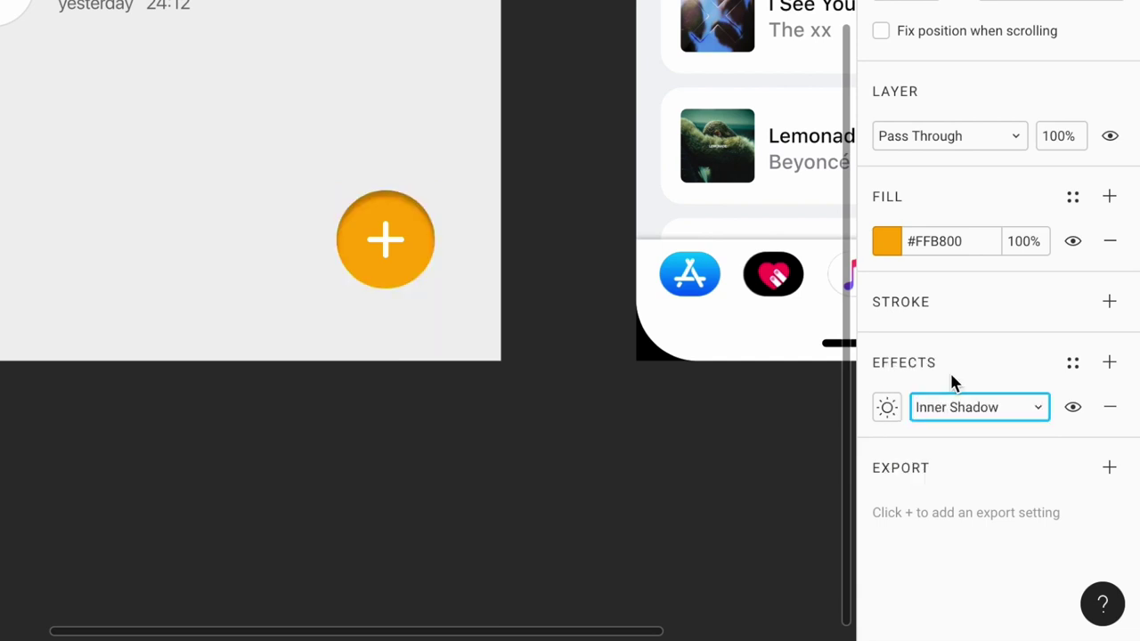
left_click(959, 410)
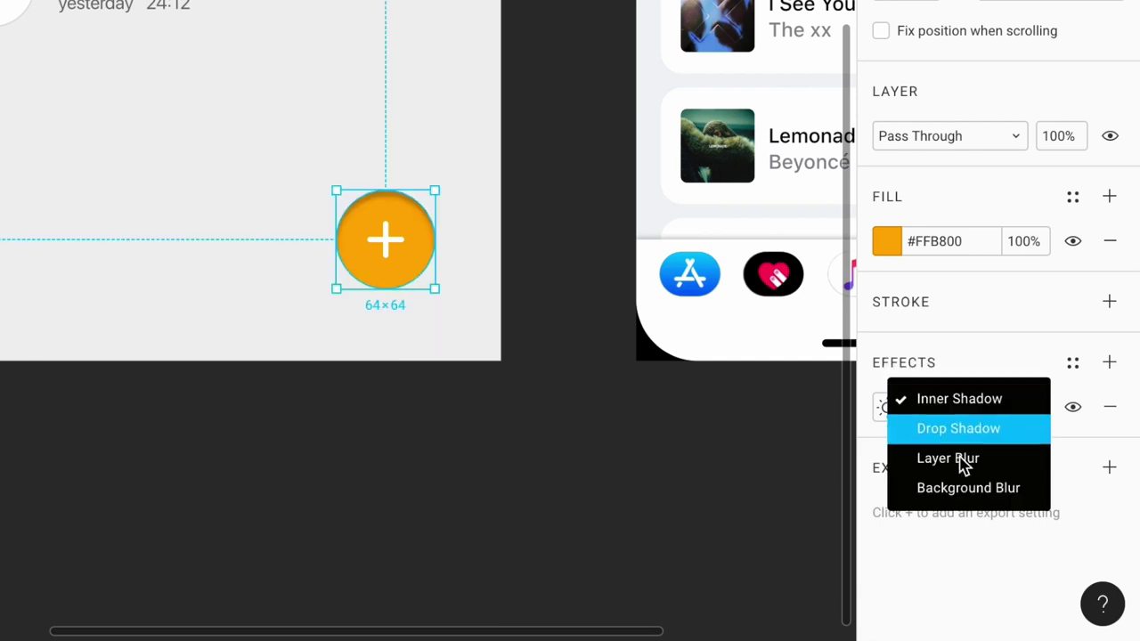
left_click(960, 459)
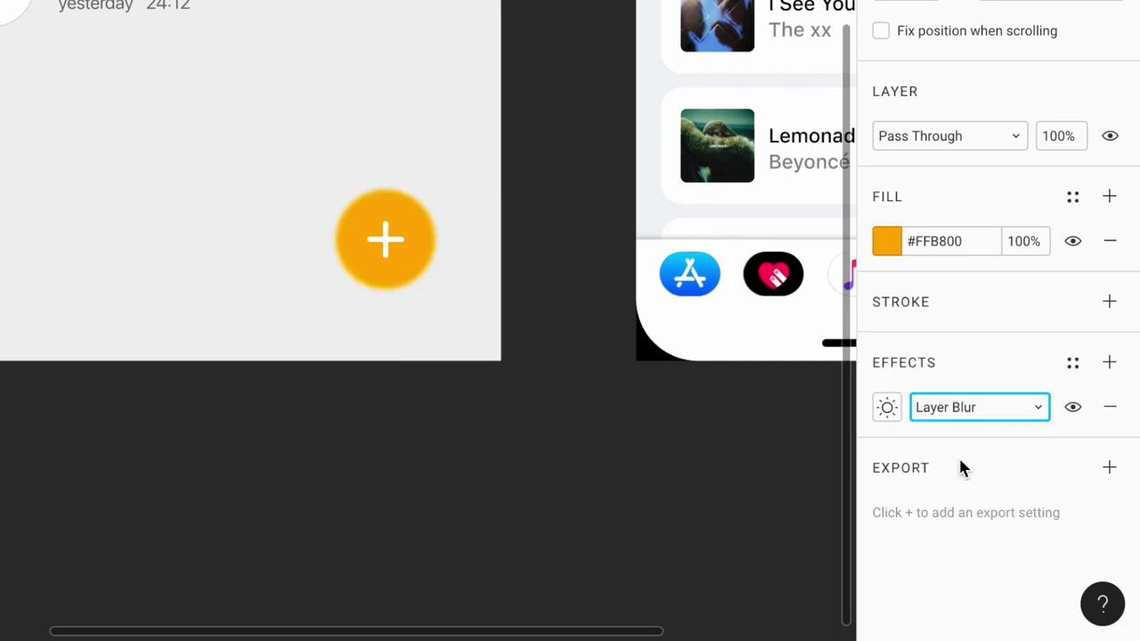
left_click(966, 408)
left_click(968, 348)
Try a drop shadow with blur 20 and a horizontal offset of 100 on the orange circle.
left_click(888, 410)
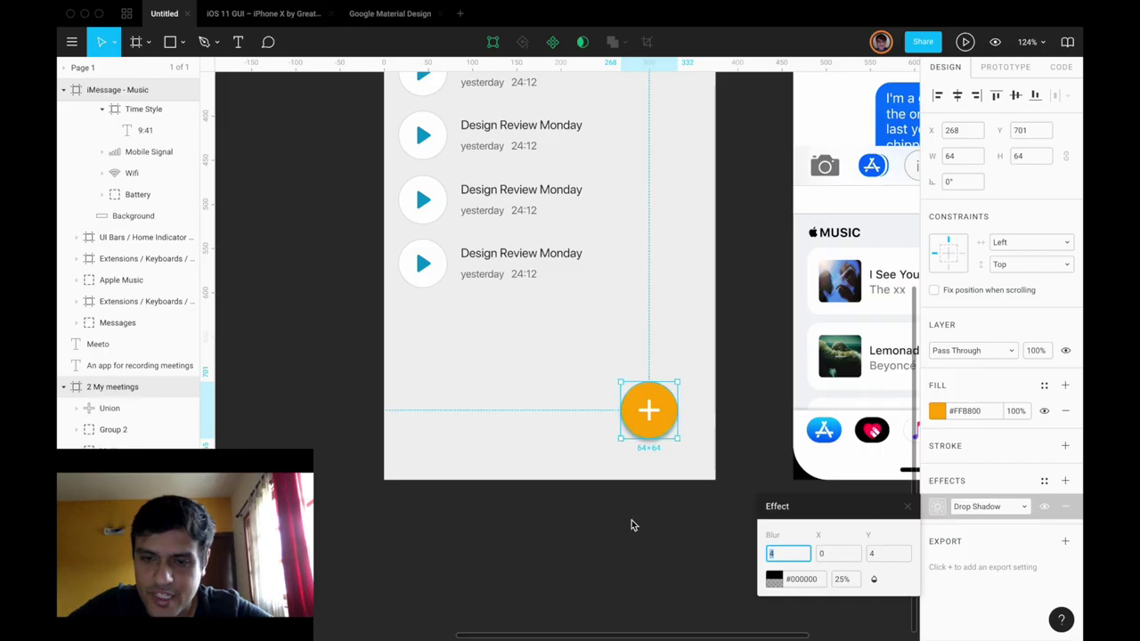
scroll(603, 470, "up", 5)
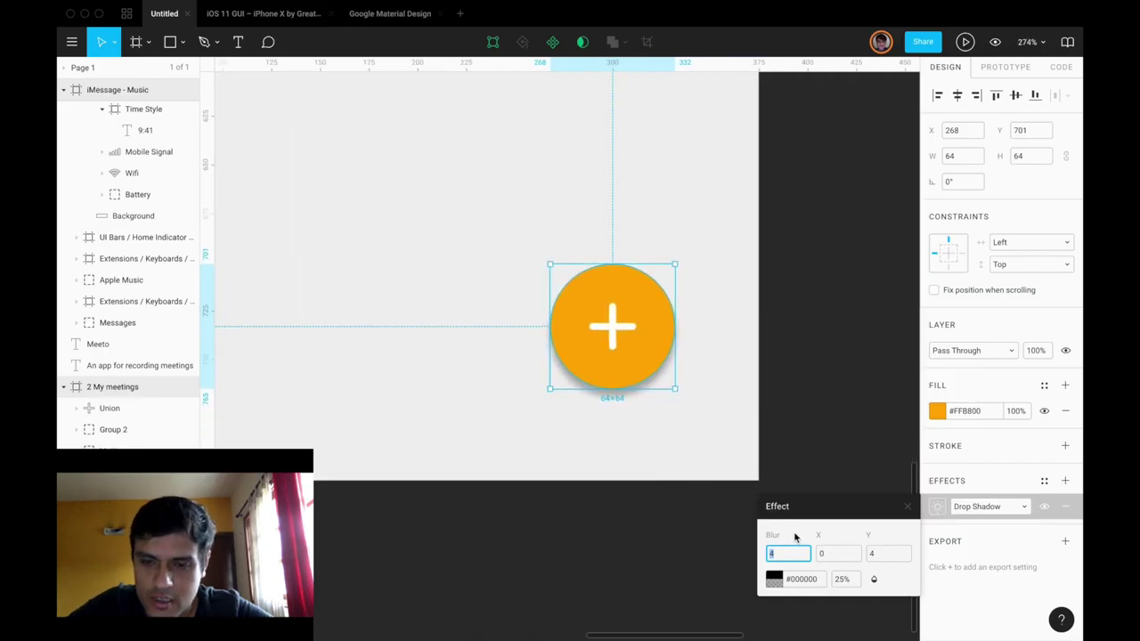
type("20")
key("Return")
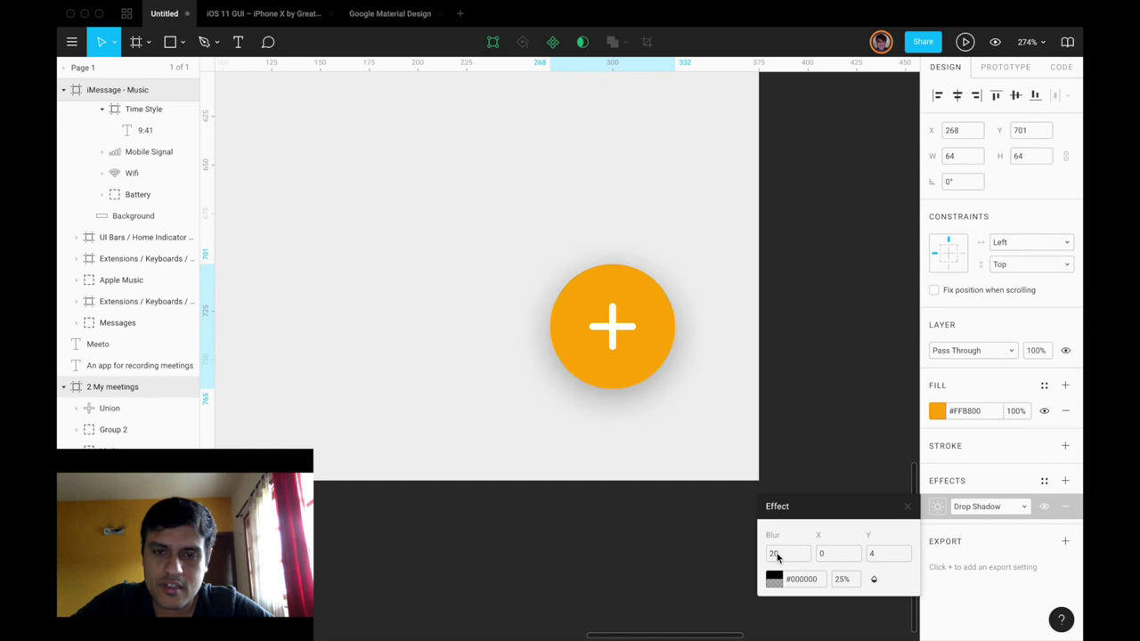
type("10")
key("Return")
type("100")
key("Return")
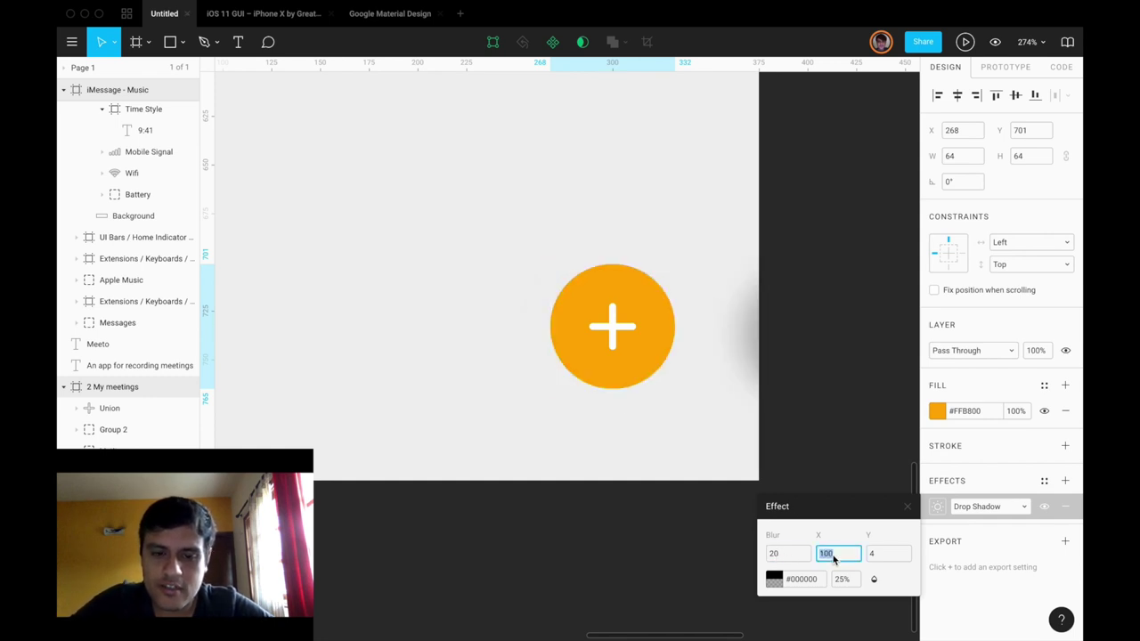
Try a drop shadow with blur 10, horizontal offset 50 and vertical offset 40.
type("50")
left_click(780, 558)
type("10")
left_click(876, 554)
type("10")
left_click(876, 555)
type("40")
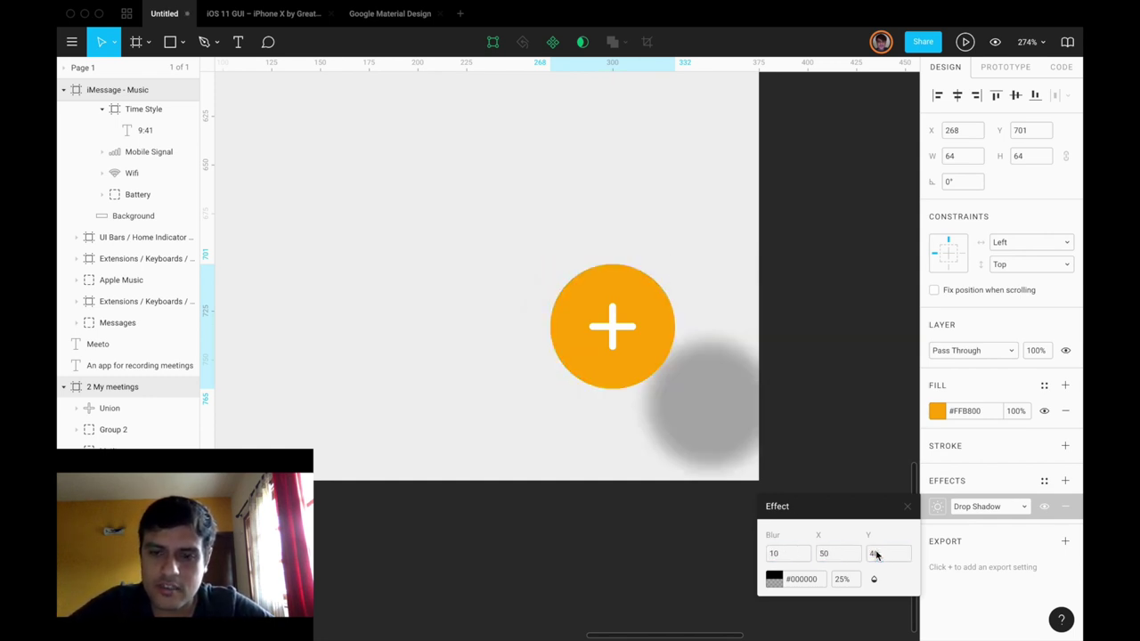
Try a vertical shadow offset of -40 and reset both the horizontal and vertical offsets to 0.
left_click(877, 554)
type("-40")
left_click(834, 555)
type("0")
left_click(879, 558)
type("0")
key("Return")
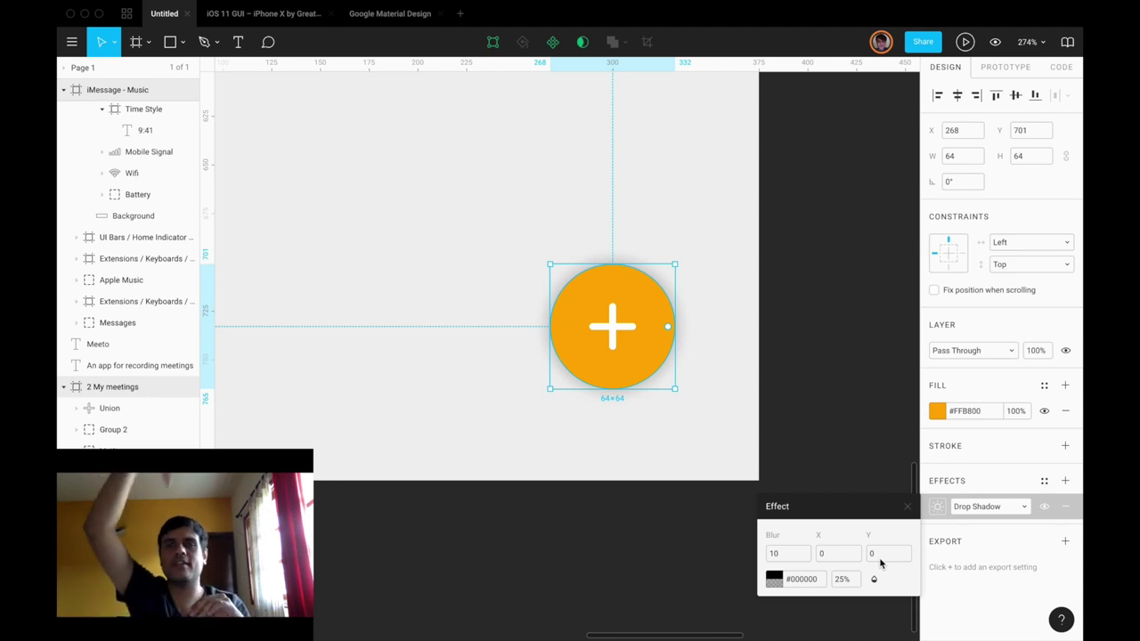
Set the drop shadow's vertical offset to 4 and its blur to 4, and open its color settings.
left_click(841, 554)
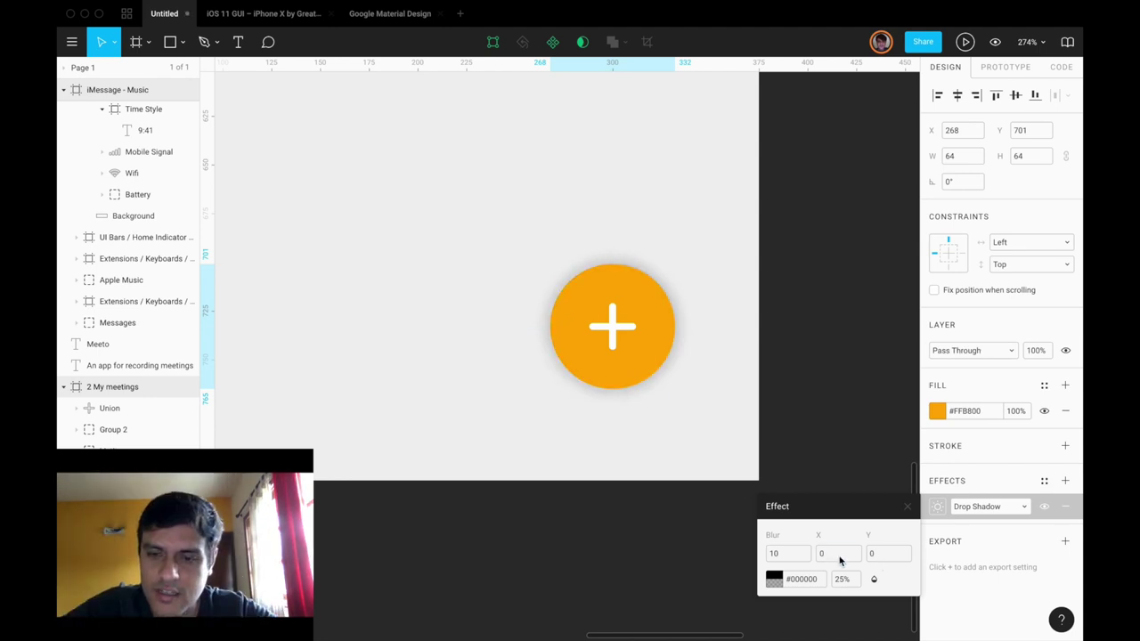
left_click(886, 554)
type("4")
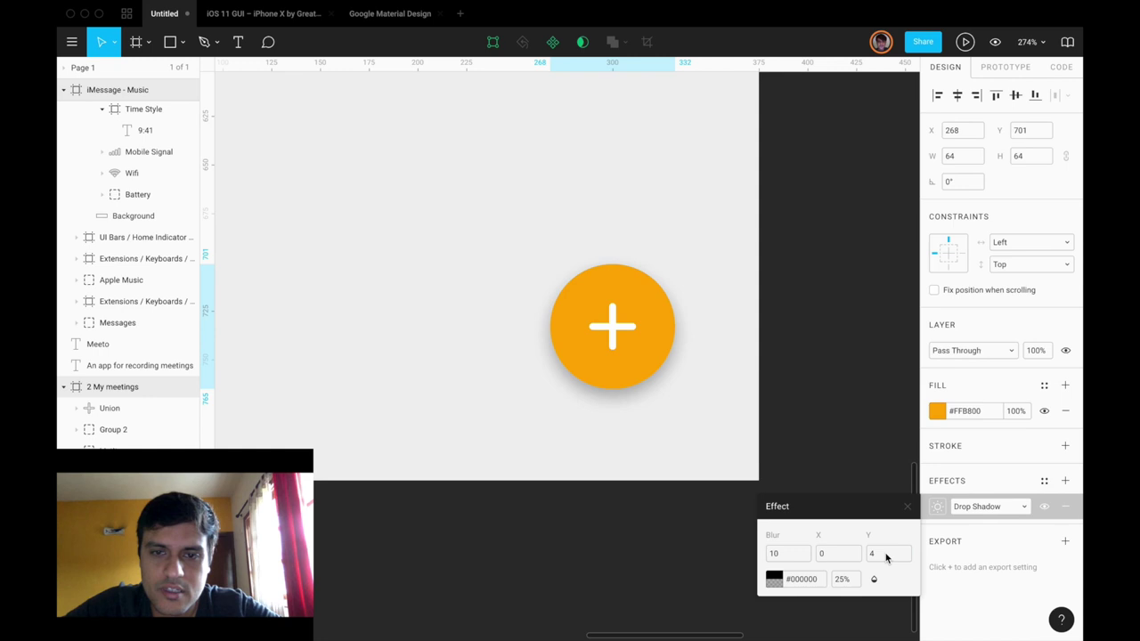
left_click(778, 554)
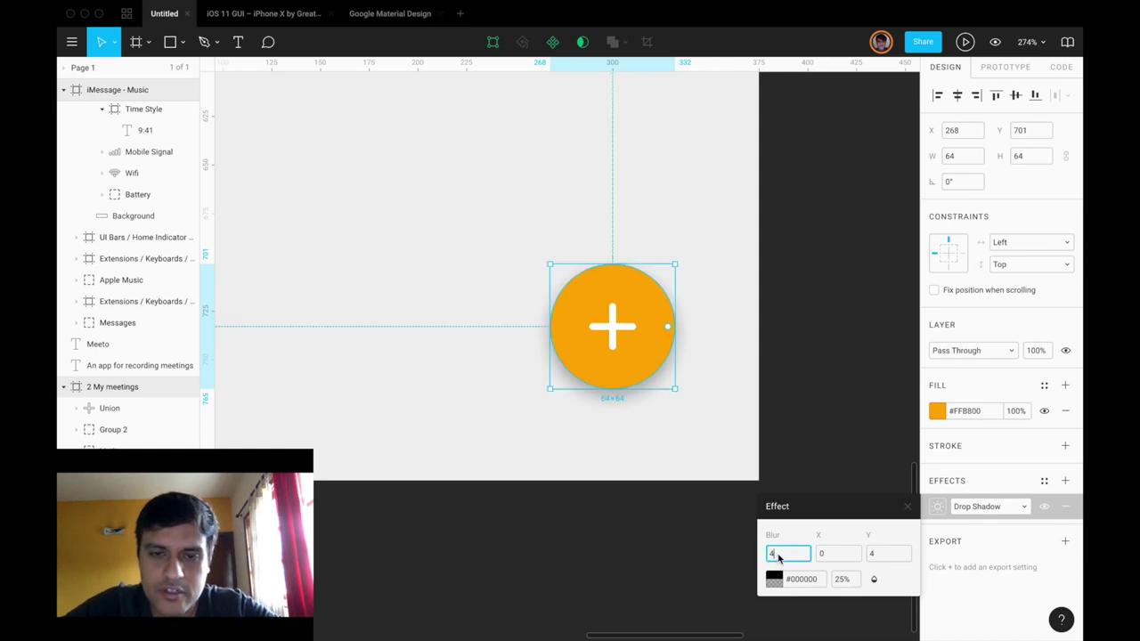
type("4")
key("Return")
left_click(772, 579)
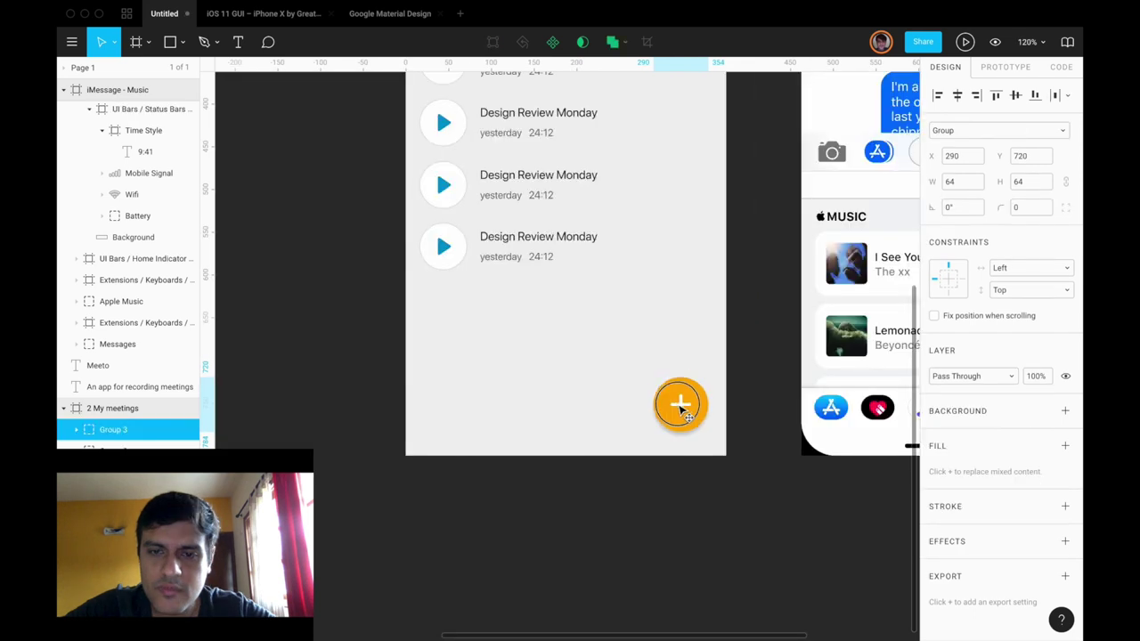
Group the plus sign with its orange circle and place the button nearer the meetings frame's lower-right corner.
left_click(723, 486)
scroll(723, 486, "down", 3)
scroll(723, 486, "up", 3)
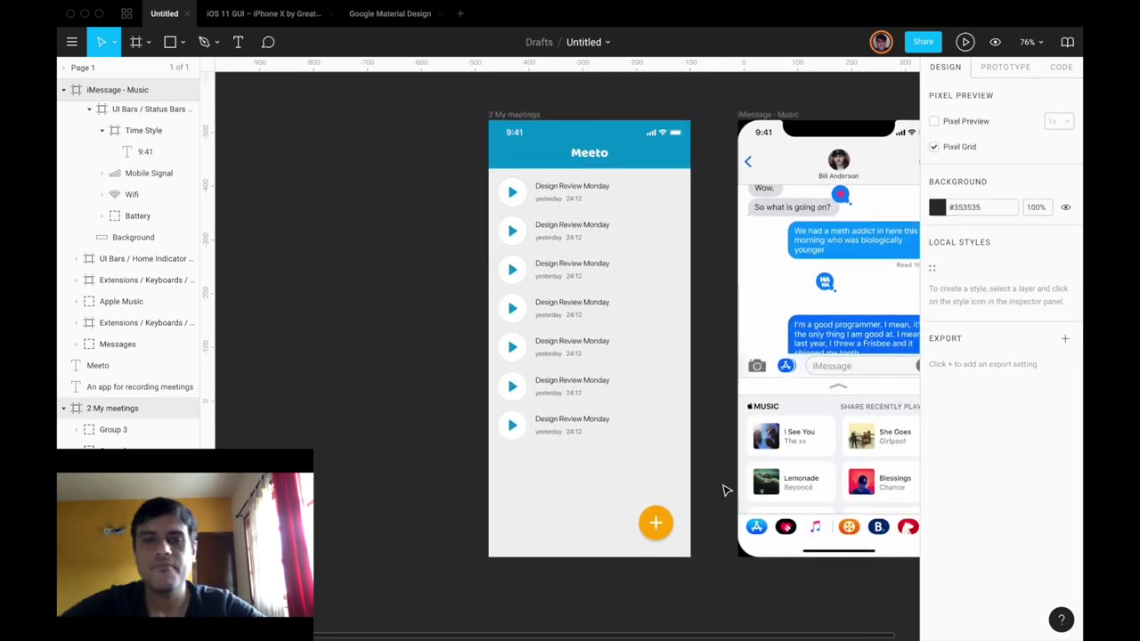
Change the second meeting's title to "Design Review Tuesday" and the third meeting's title to "Appraisal".
double_click(590, 227)
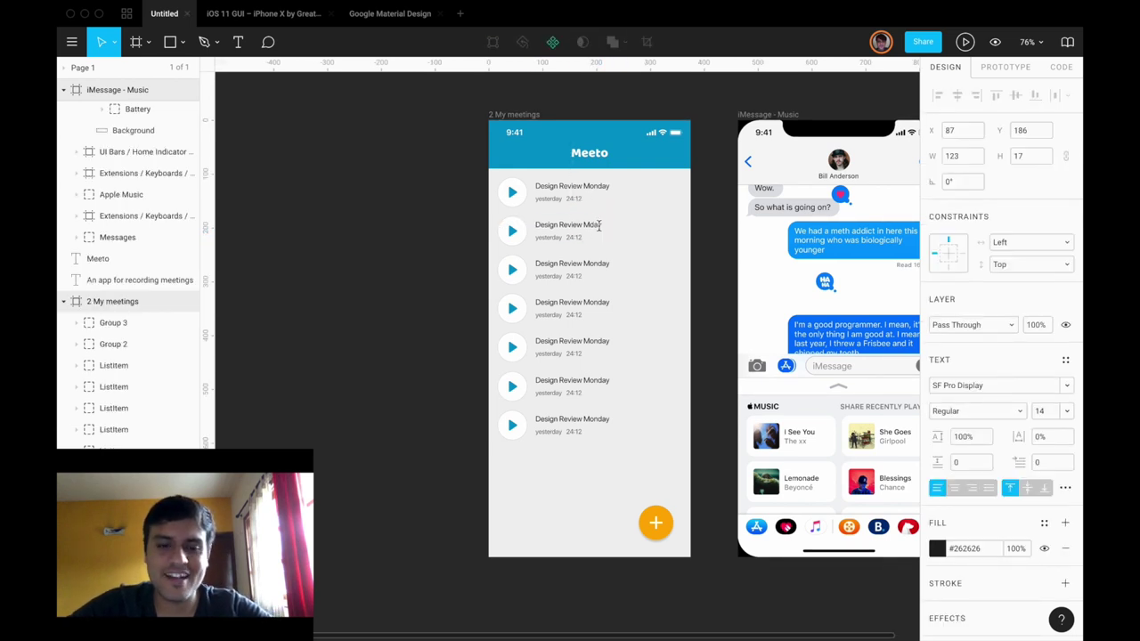
double_click(595, 262)
type("Appraisal")
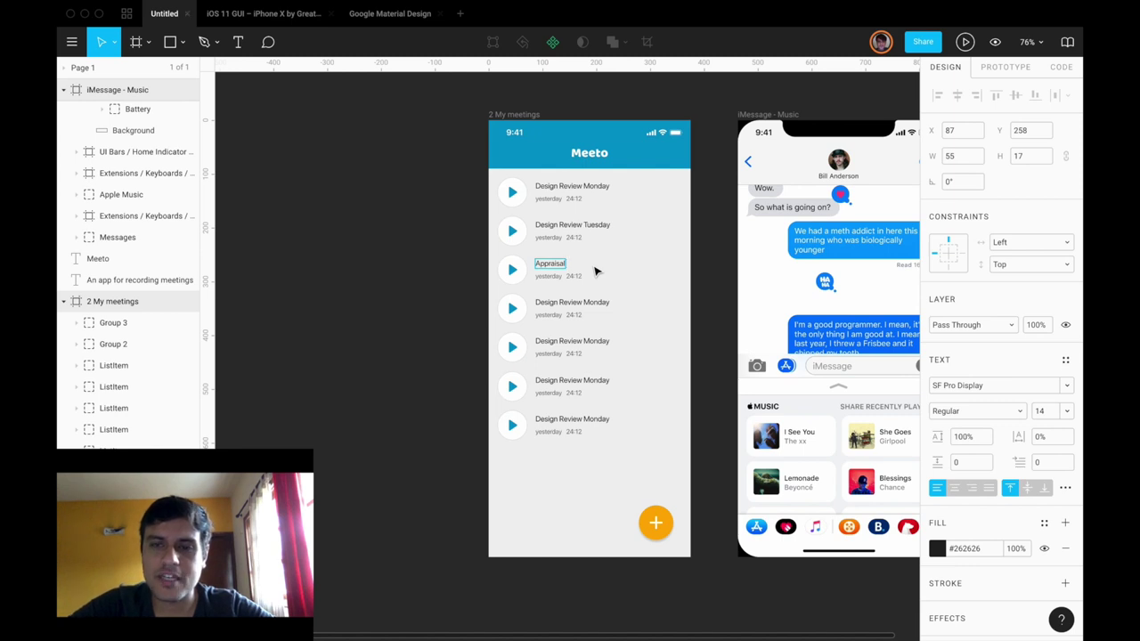
Remove the iMessage - Music frame and extend the third meeting's title to "Appraisal letters".
key("Escape")
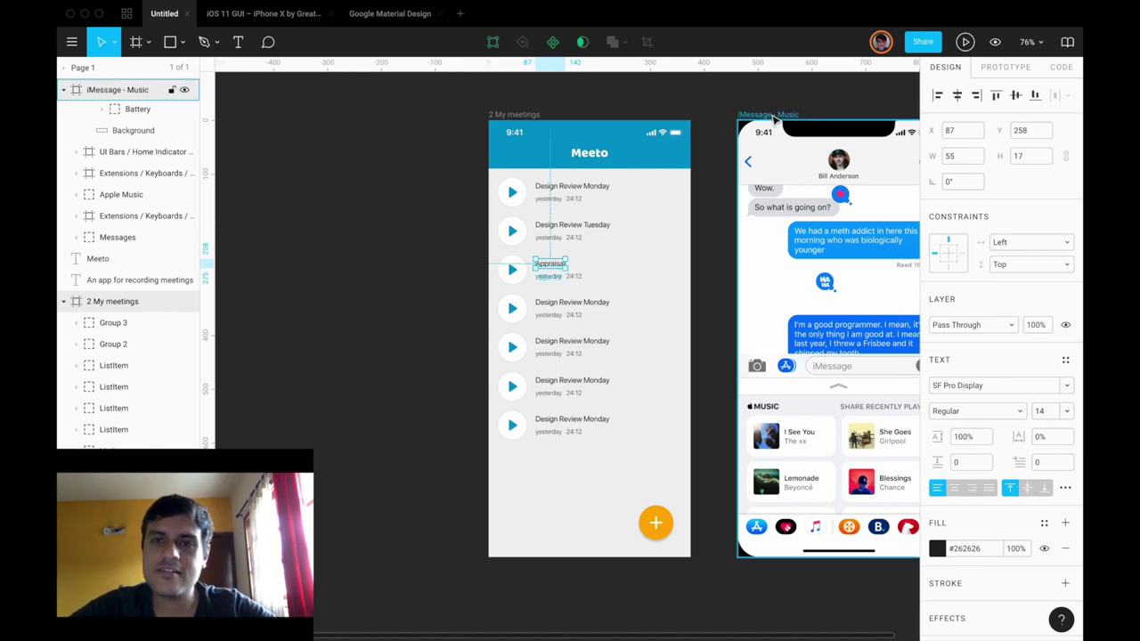
double_click(550, 263)
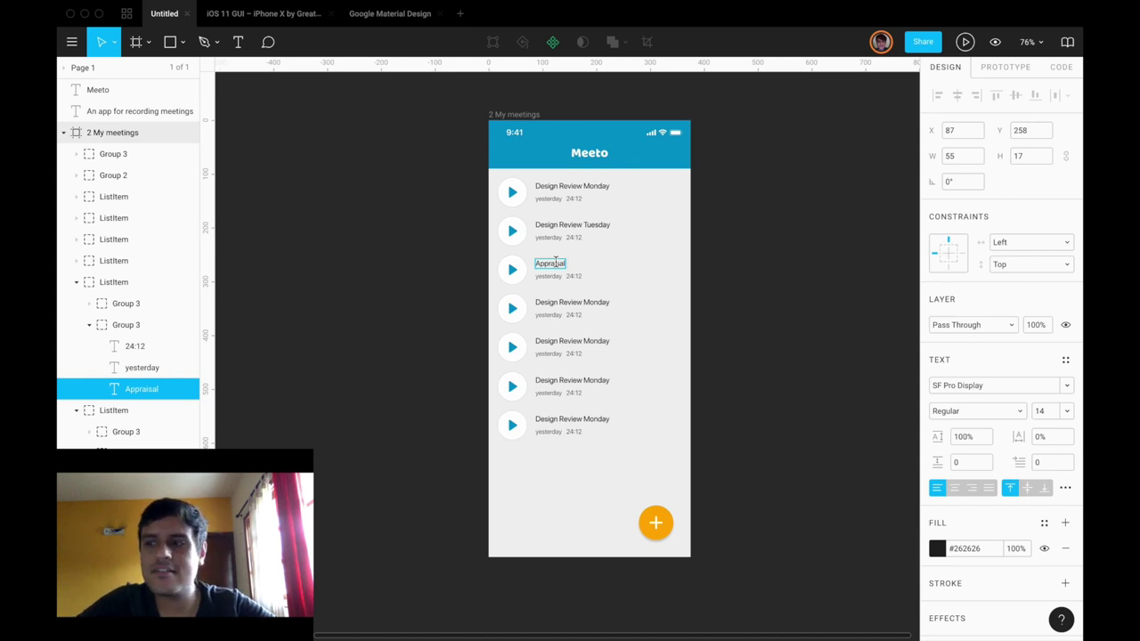
type("letters")
left_click(650, 312)
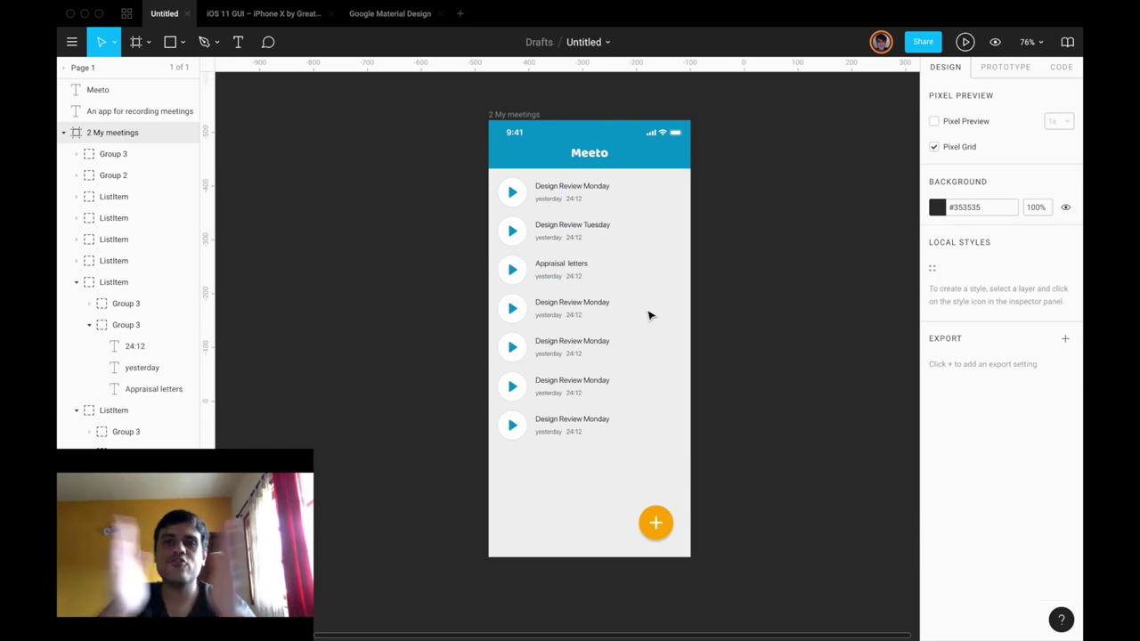
Duplicate the 2 My meetings frame beside the original and delete every meeting row except the first from the copy.
left_click(514, 115)
scroll(512, 118, "right", 2)
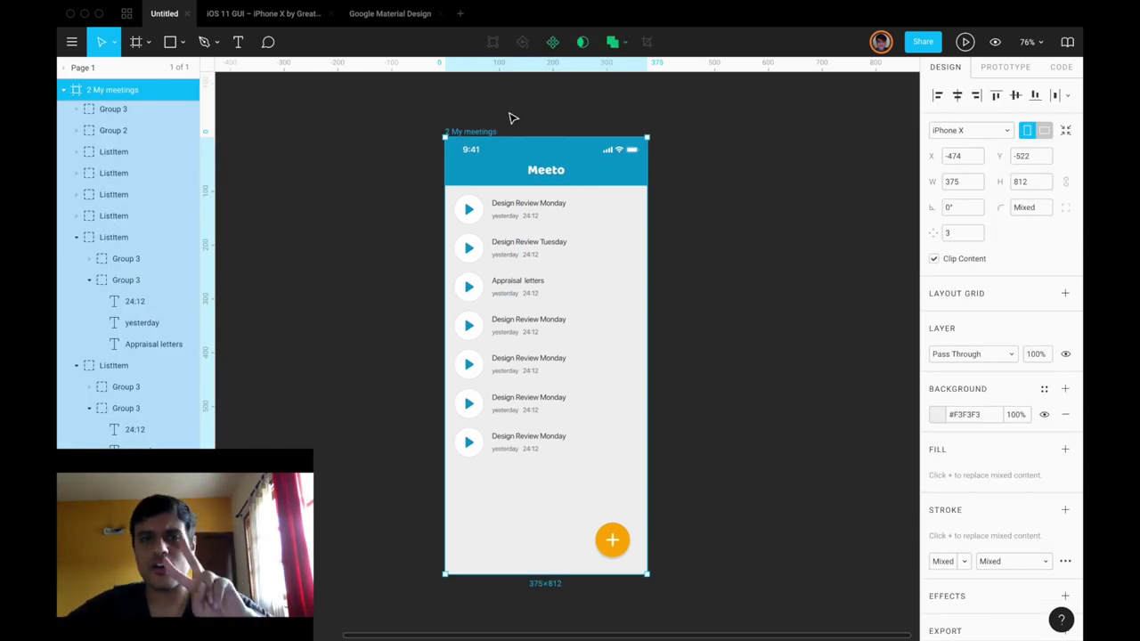
left_click_drag(476, 131, 703, 132)
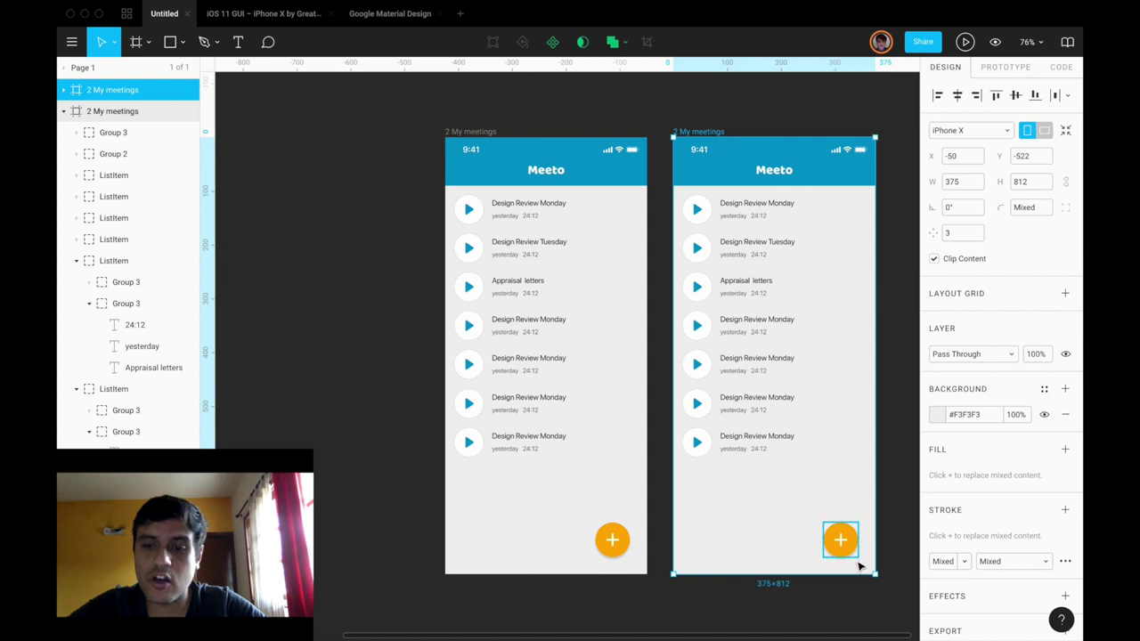
left_click(780, 118)
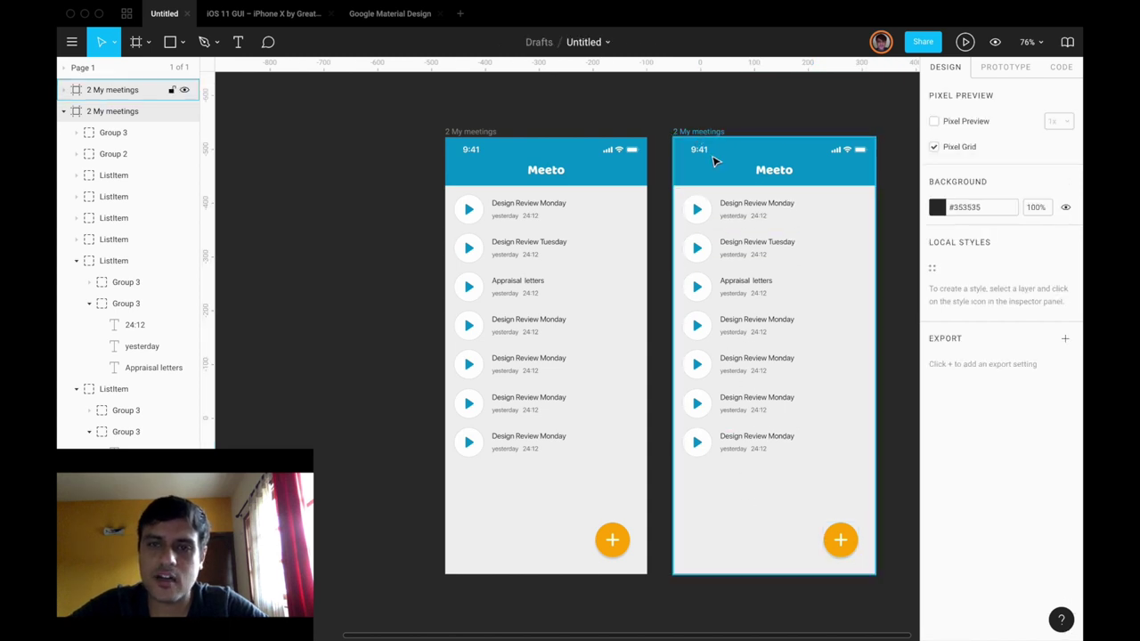
left_click(750, 206)
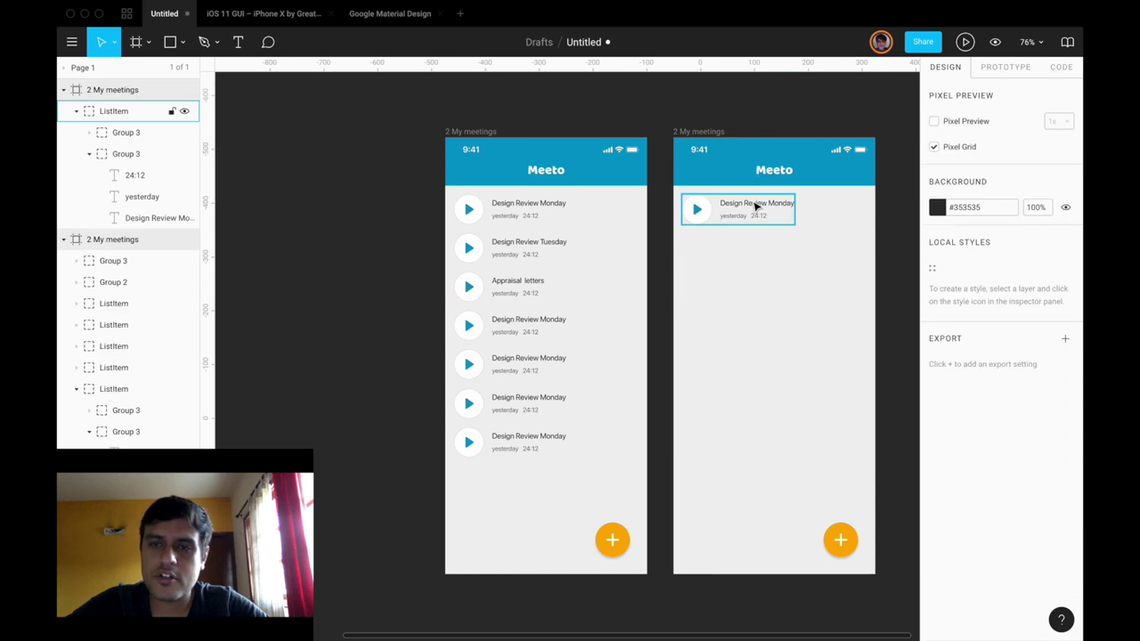
Set the font size of the remaining row's "Design Review Monday" title to 18 in the copied frame.
left_click(753, 205)
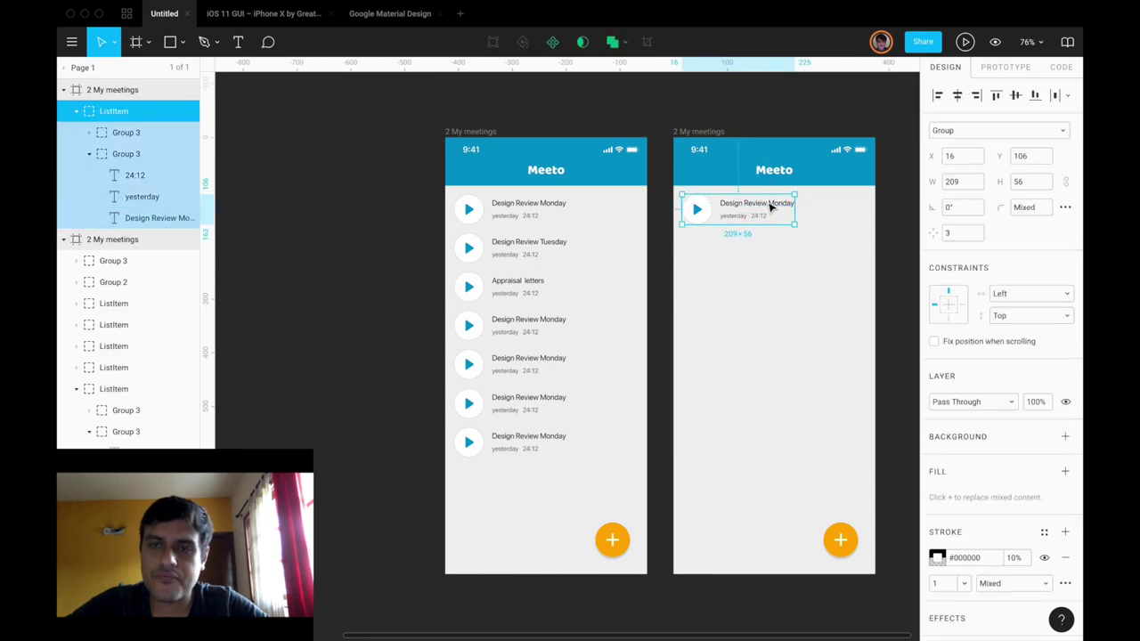
double_click(770, 204)
left_click(1040, 411)
type("18")
key("Return")
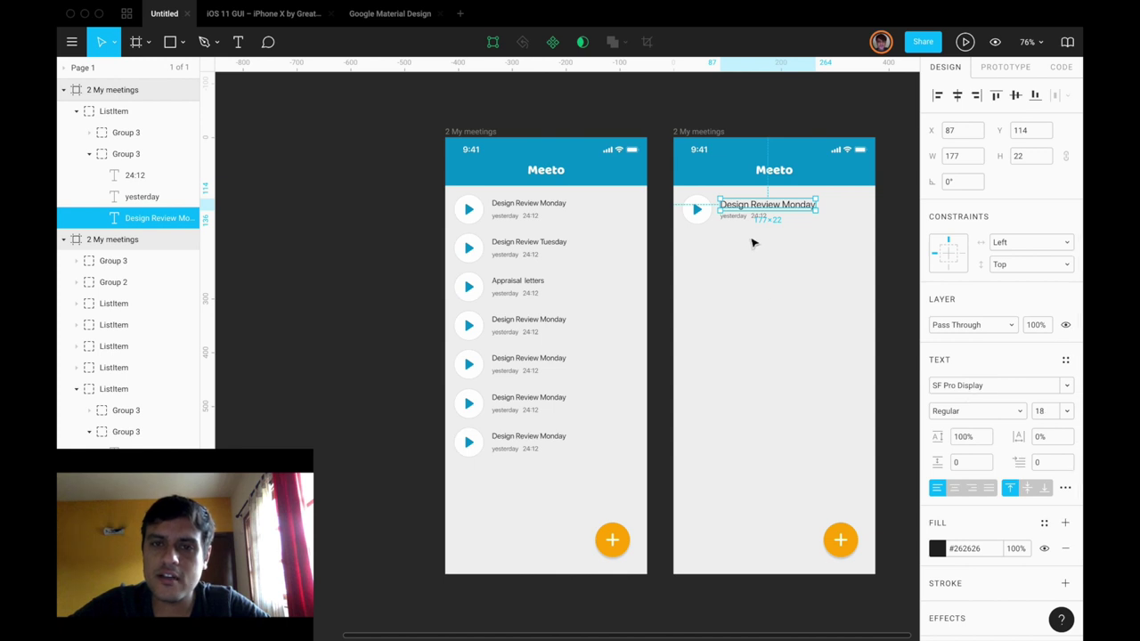
Select the date, duration and title texts of the enlarged row together.
scroll(753, 244, "up", 5)
left_click(730, 204)
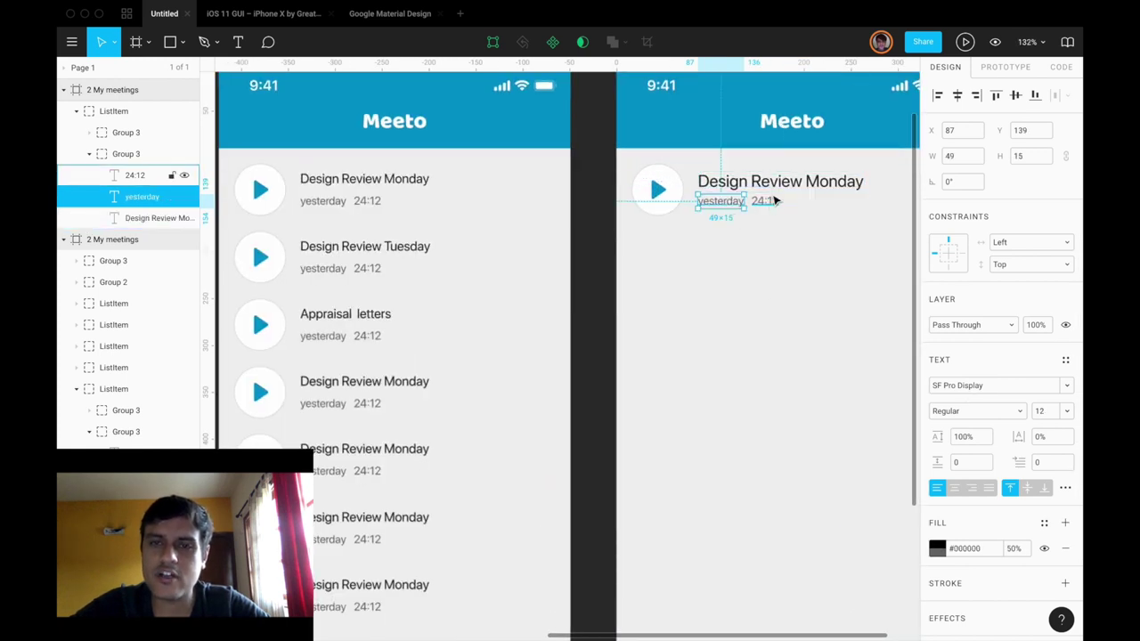
left_click(771, 203, "shift")
left_click(785, 187, "shift")
Duplicate the enlarged meeting row downward in the copied frame until it holds five evenly spaced rows.
left_click_drag(757, 267, 759, 291)
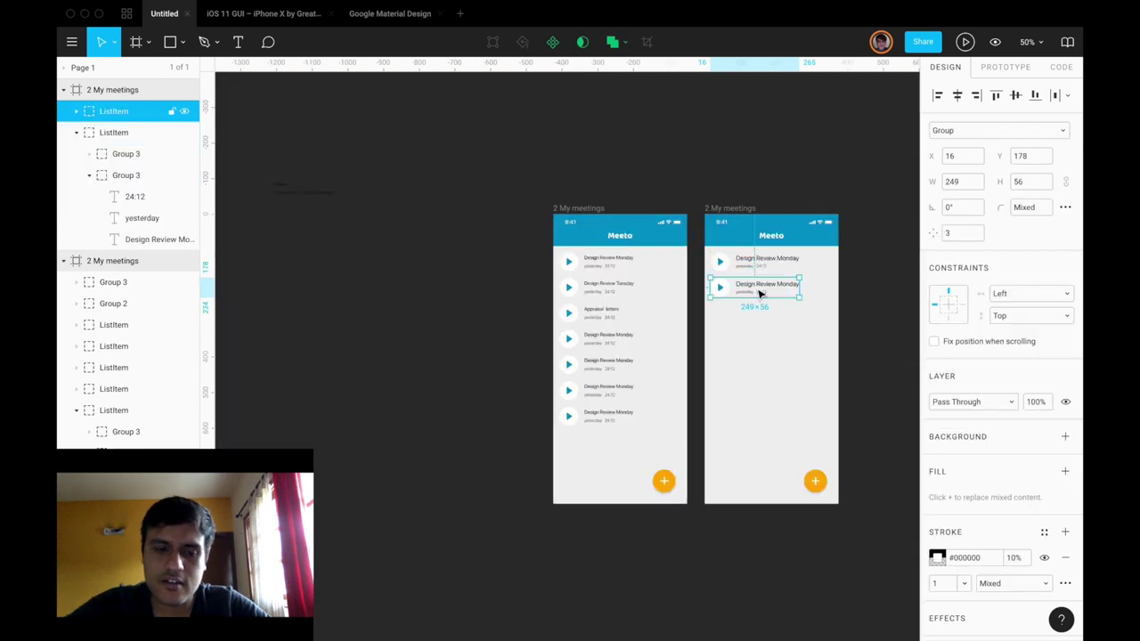
key("super+d")
key("super+d")
key("super+d")
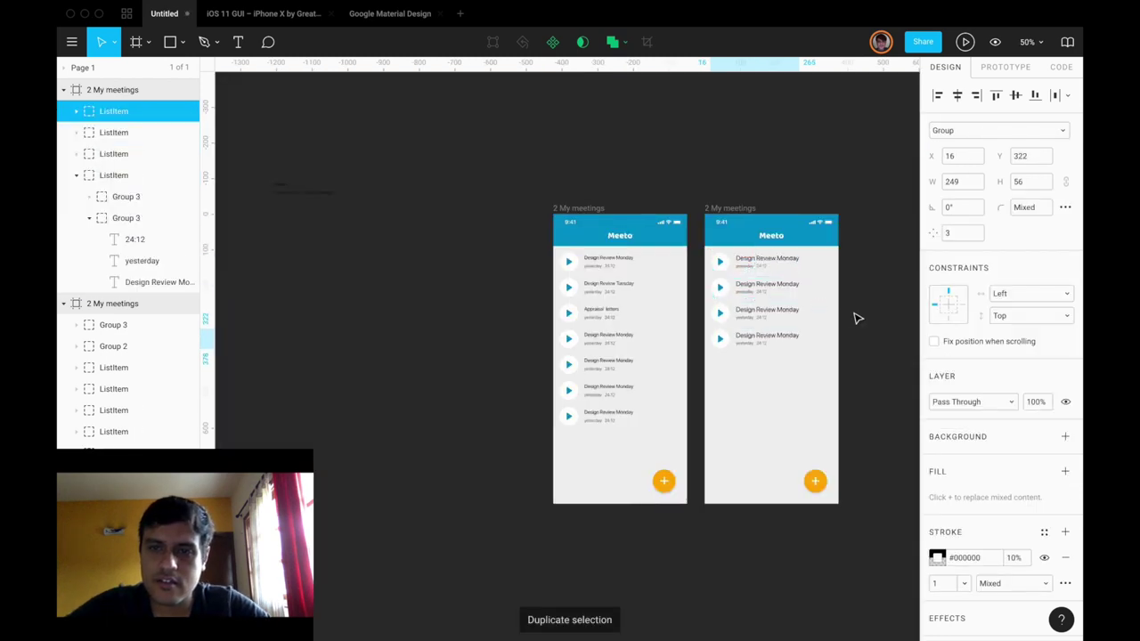
scroll(852, 327, "up", 5)
left_click(855, 331)
scroll(855, 331, "down", 3)
scroll(856, 330, "up", 1)
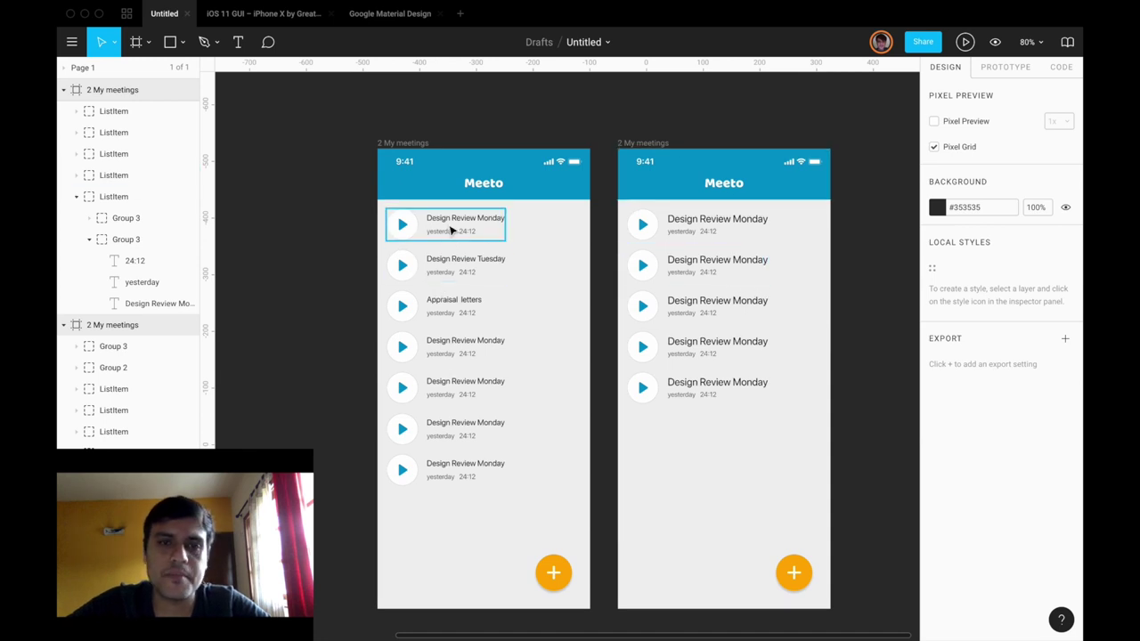
Select the original and copied 2 My meetings frames in turn to compare both designs in the phone preview.
left_click(406, 143)
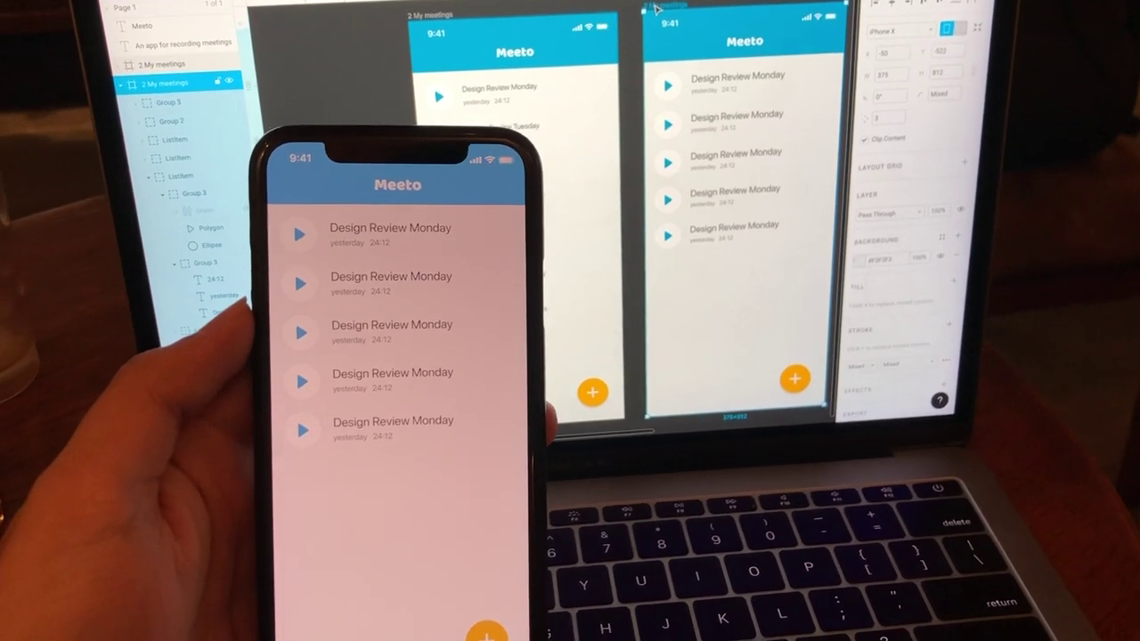
left_click(473, 4)
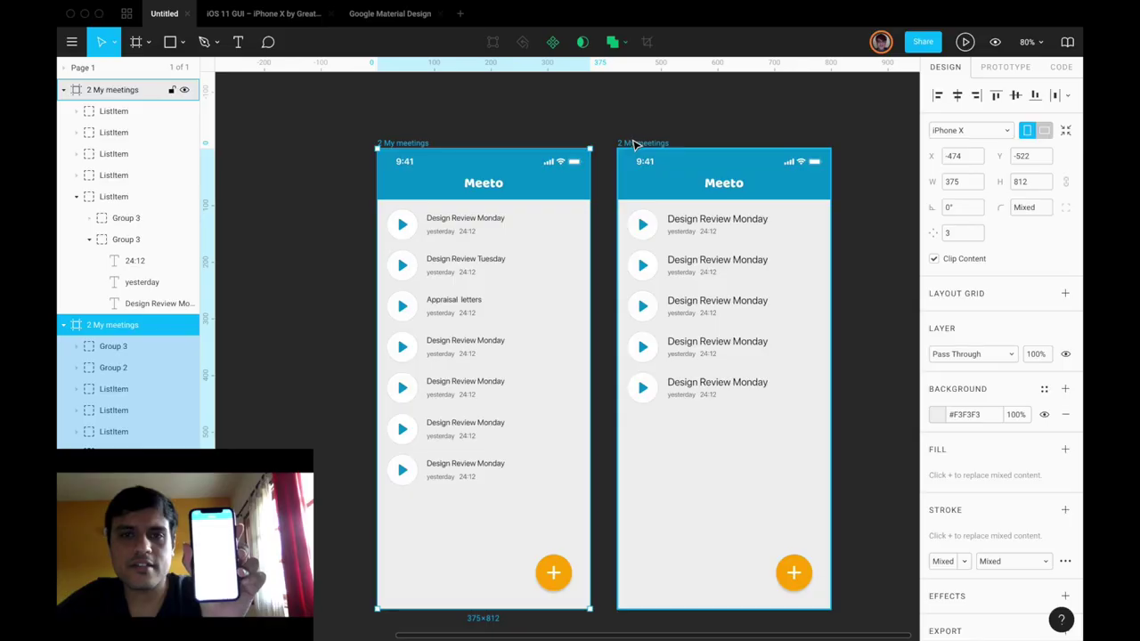
scroll(559, 367, "up", 5)
left_click(557, 366)
scroll(558, 366, "down", 5)
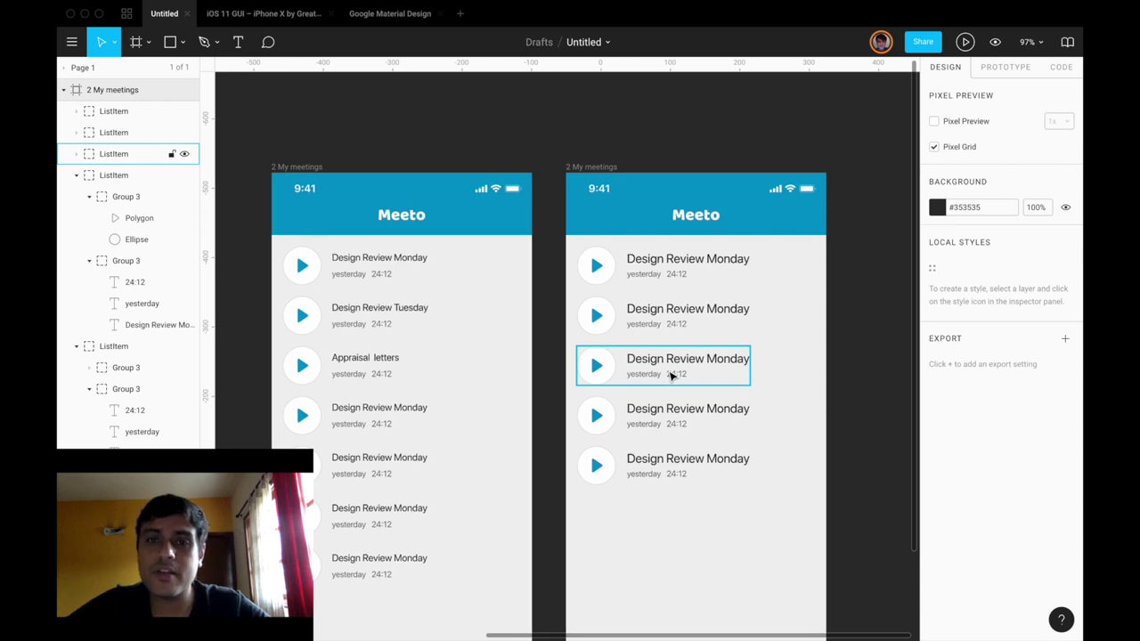
Try font sizes of 24 and 20 on the first row's title in the copied frame.
left_click(672, 258)
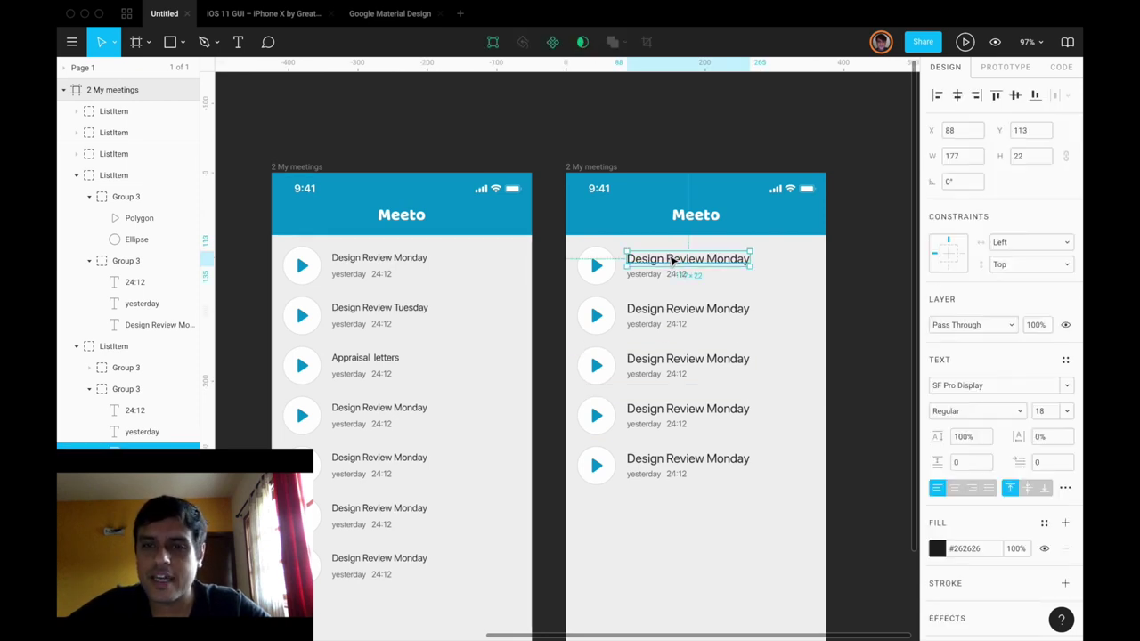
left_click(1042, 411)
type("24")
key("Return")
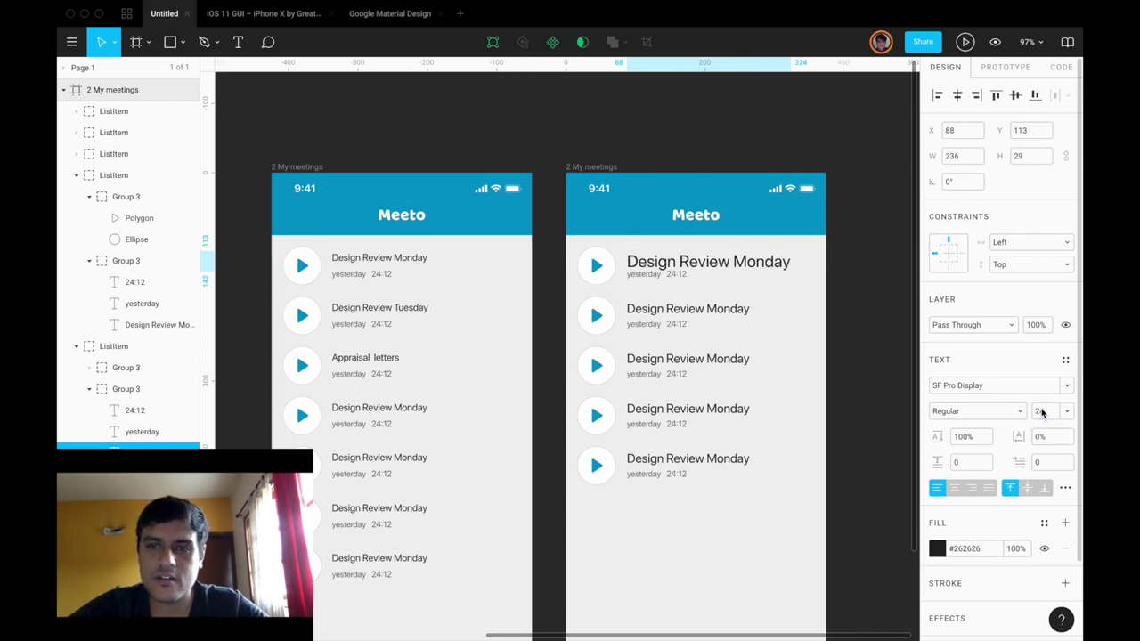
double_click(784, 260)
left_click(782, 260)
key("Escape")
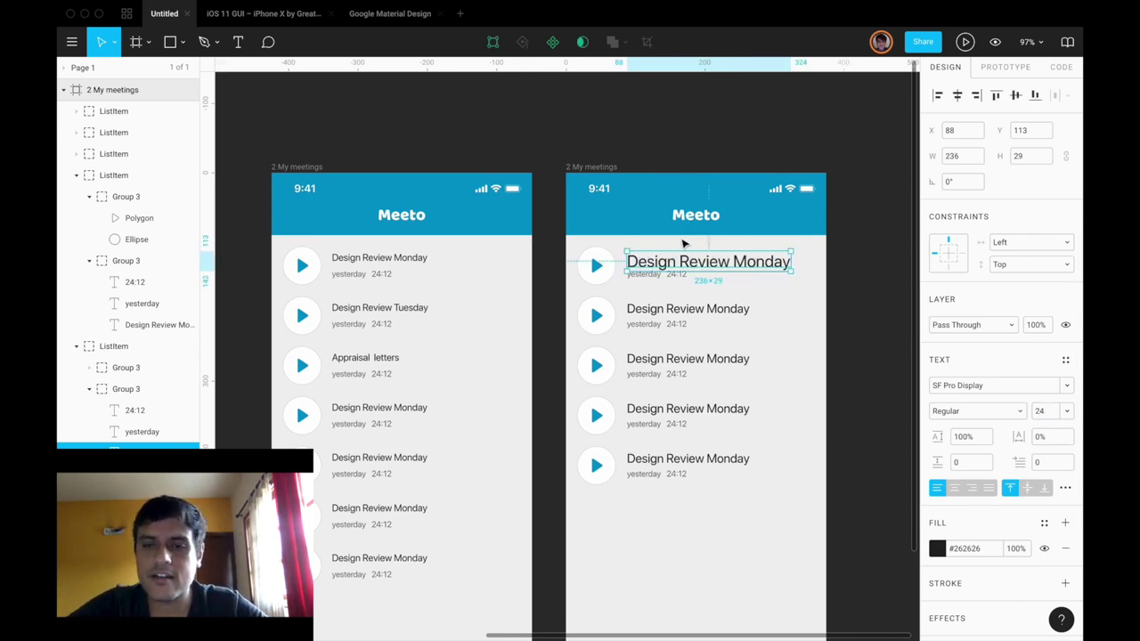
left_click(1042, 412)
type("20")
key("Return")
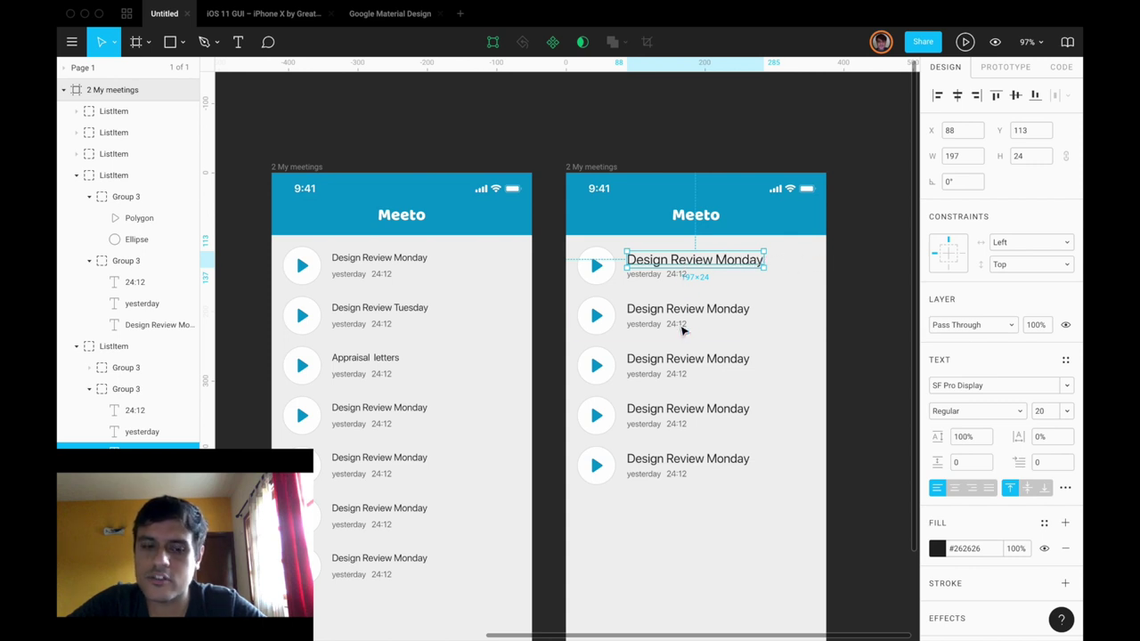
Try a font size of 14 on the same title, undo it and deselect the text.
double_click(720, 257)
type("14")
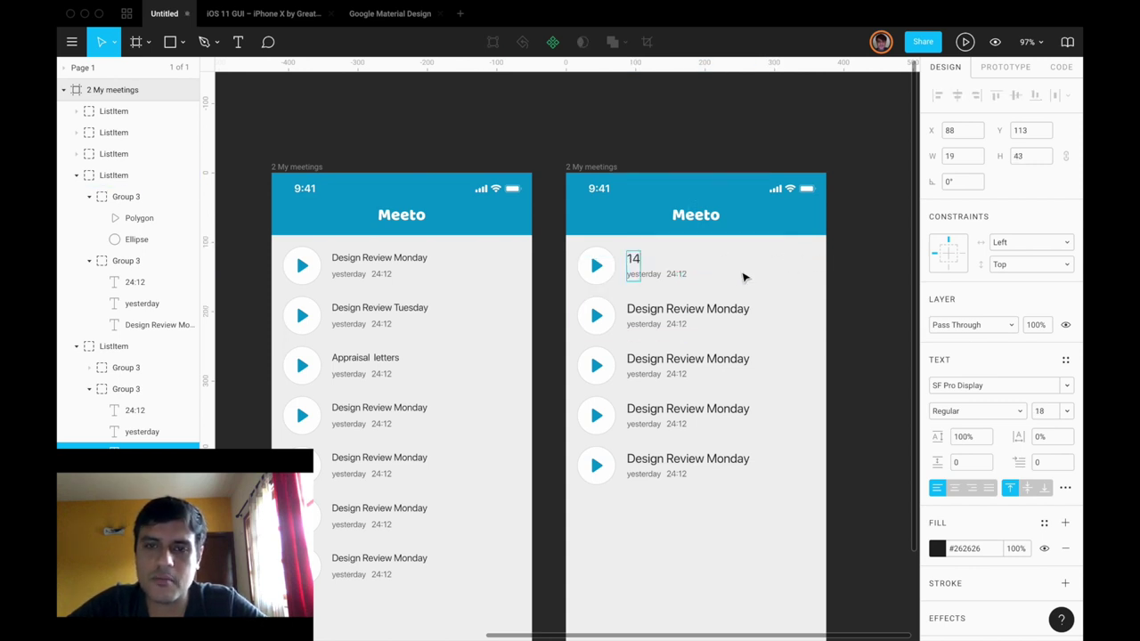
key("super+z")
left_click(1040, 411)
type("14")
key("Return")
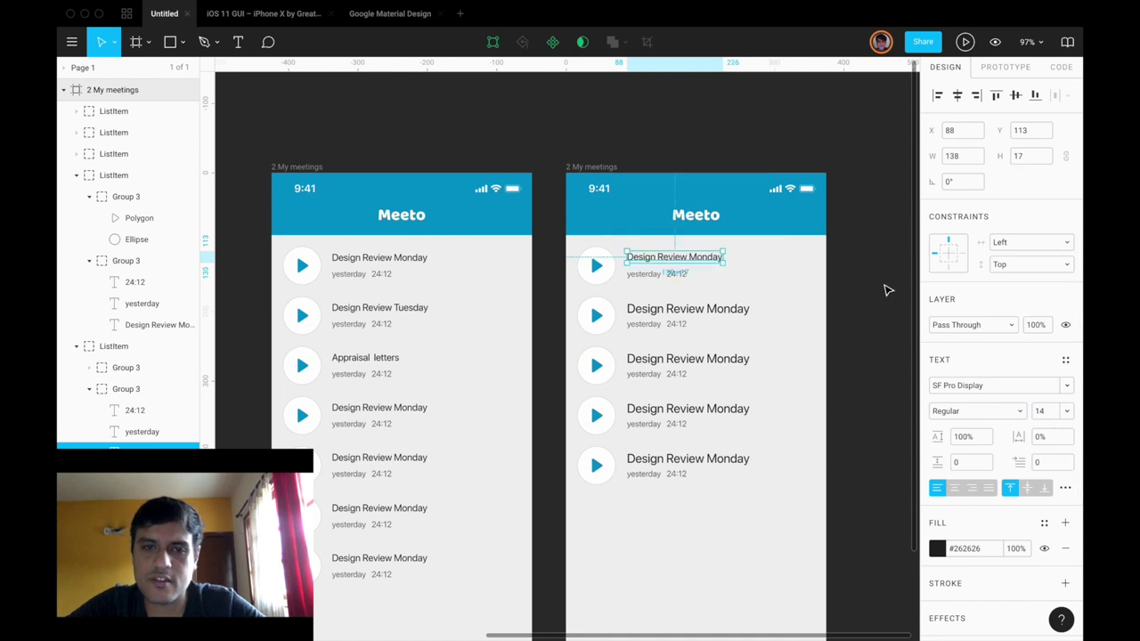
key("super+z")
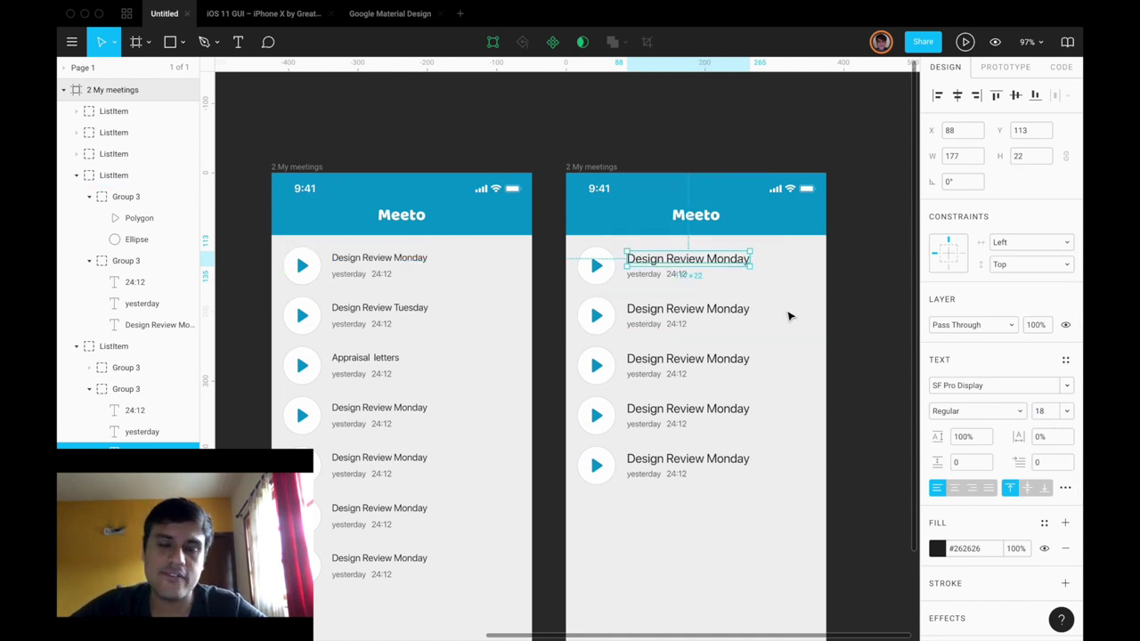
key("Escape")
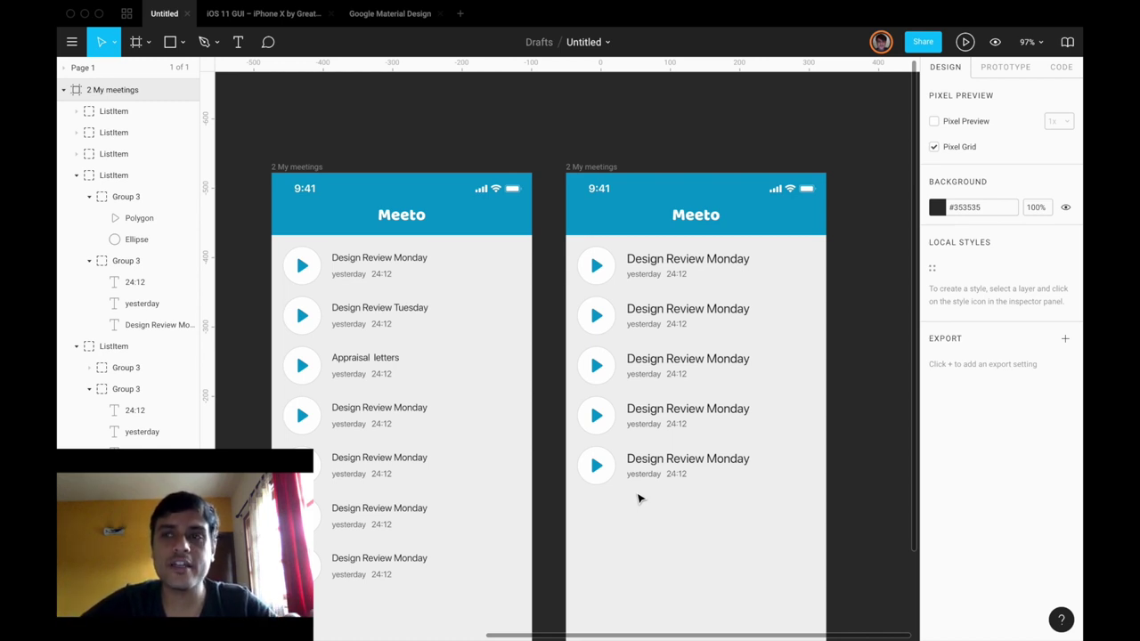
Draw a vertical bar 3 × 20 over the second row's play triangle in the copied frame and round its corners.
left_click(597, 315, "super")
scroll(597, 315, "up", 8)
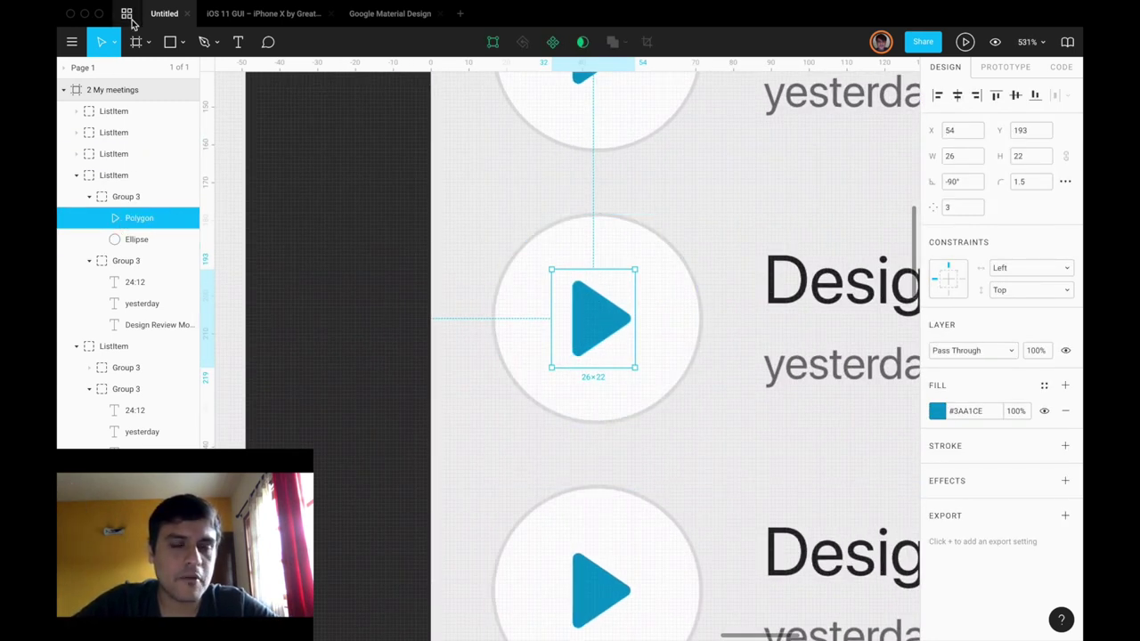
left_click(182, 42)
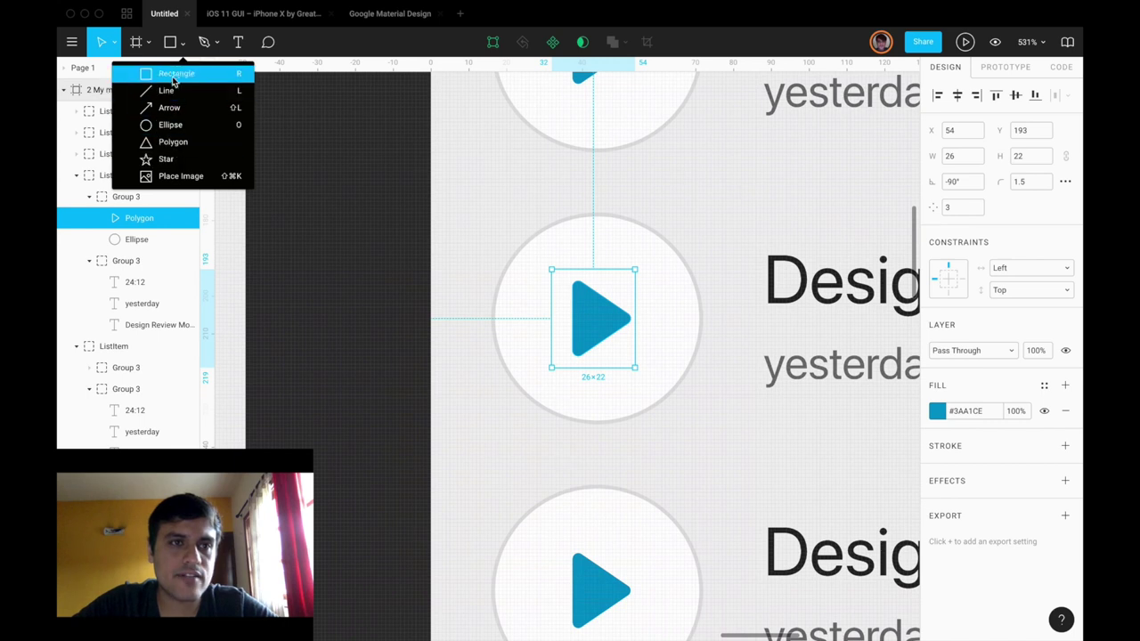
left_click(175, 73)
left_click_drag(570, 281, 582, 357)
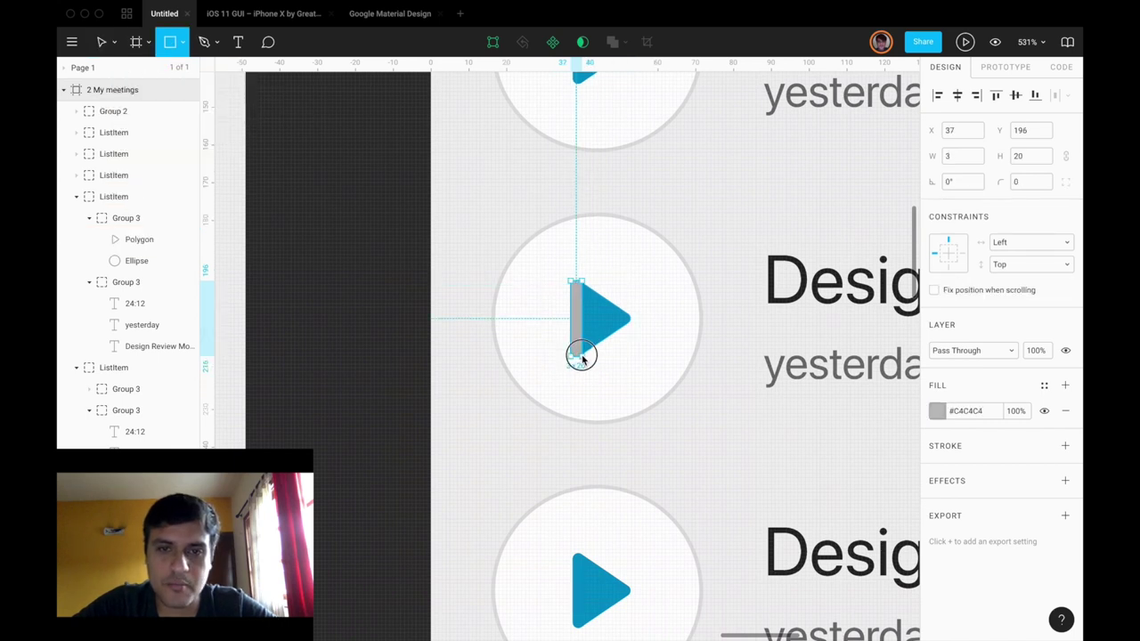
scroll(582, 335, "up", 3)
left_click_drag(1001, 182, 1015, 185)
Duplicate the bar to its right, union both bars and fill them with the play triangle's blue, #3AA1CE.
left_click_drag(578, 301, 662, 301)
left_click(570, 303, "shift")
left_click(611, 41)
key("i")
left_click(605, 306)
Move the bar union into the second row's play button group and hide the group's triangle.
left_click_drag(109, 158, 153, 306)
left_click(184, 325)
left_click(184, 325)
left_click(185, 325)
left_click(184, 324)
left_click(184, 325)
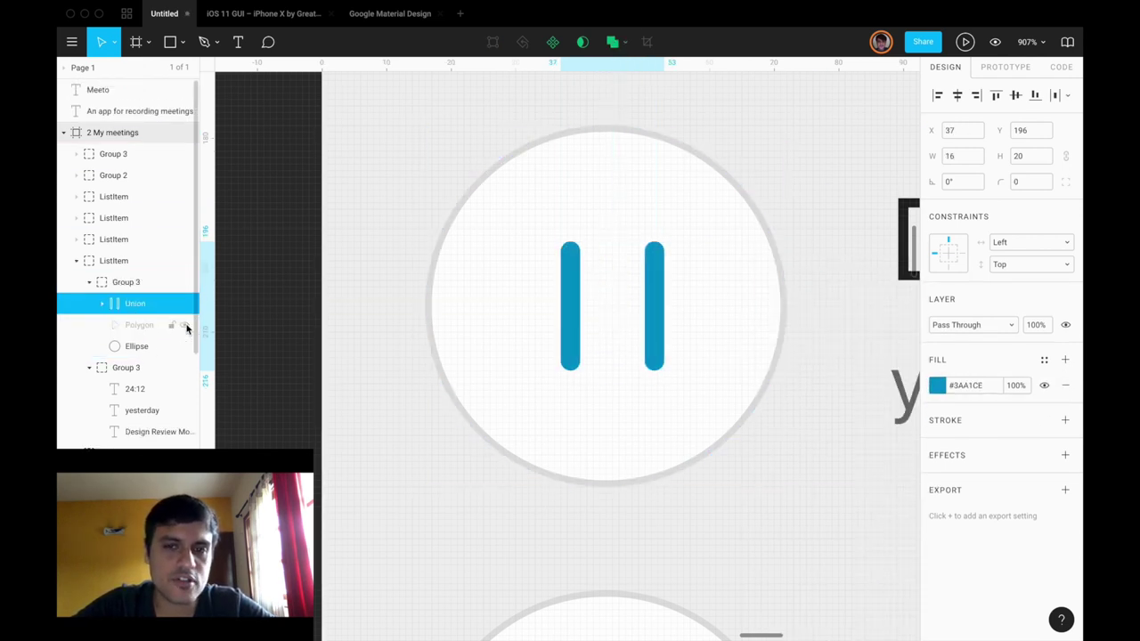
Shorten the two pause bars and bring them closer together inside the circle.
scroll(583, 305, "down", 5)
scroll(587, 303, "up", 4)
scroll(588, 305, "down", 3)
double_click(594, 308)
left_click(550, 312, "shift")
left_click_drag(575, 273, 583, 311)
left_click(598, 321)
left_click(551, 318, "shift")
key("Escape")
scroll(506, 399, "down", 5)
scroll(496, 395, "up", 5)
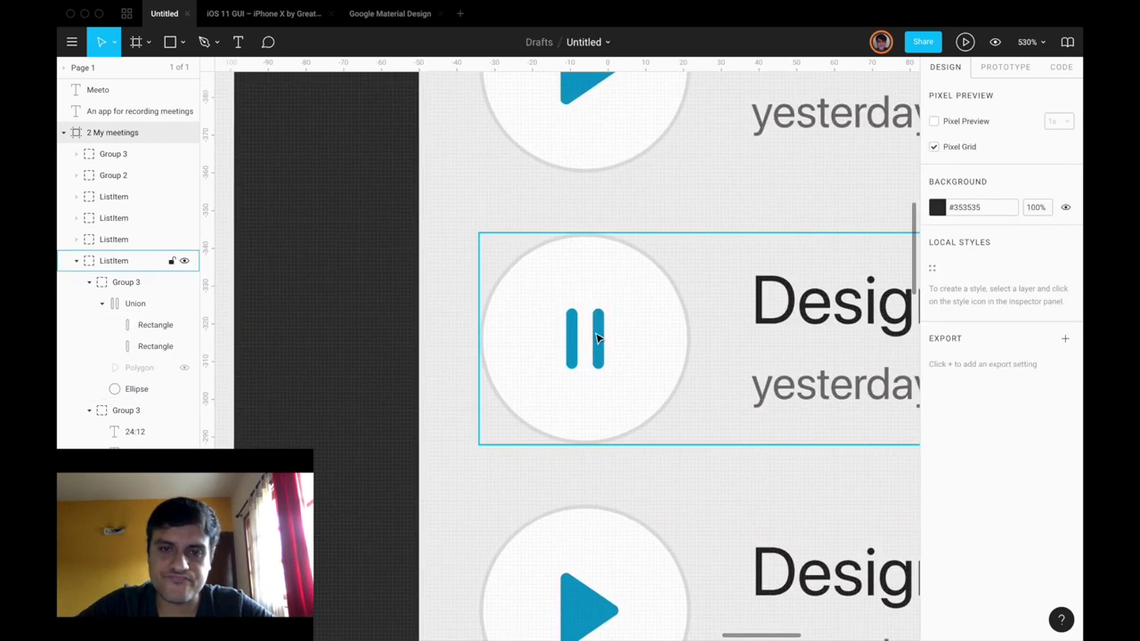
Nudge both pause bars slightly left to centre them in the circle.
scroll(597, 334, "up", 3)
left_click(606, 333)
left_click(559, 332, "shift")
key("Left")
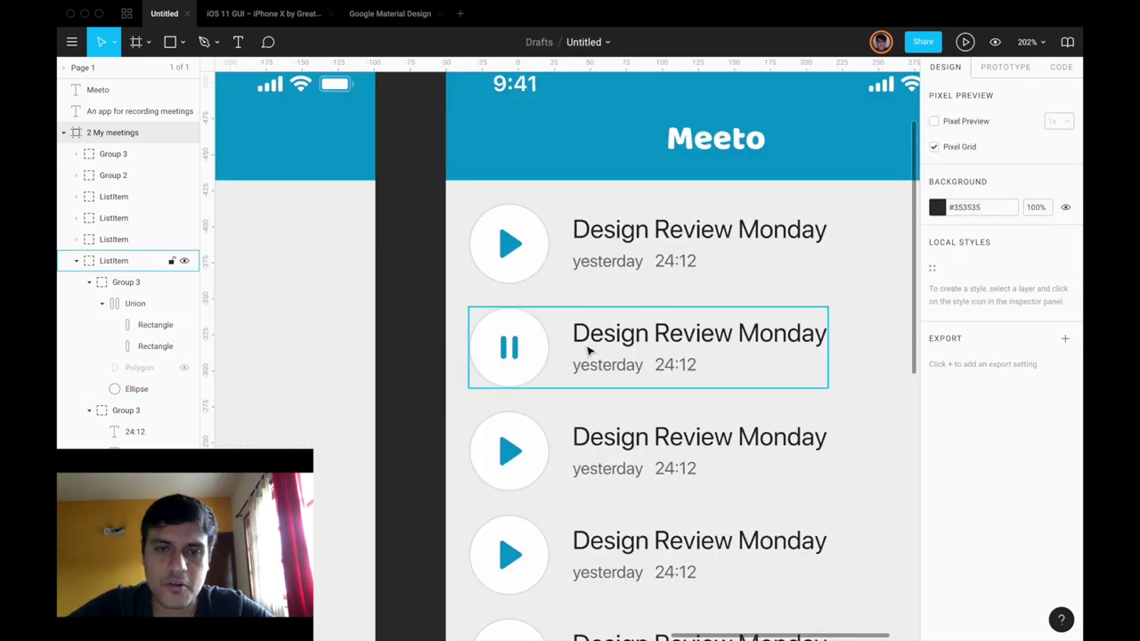
Fill the second row's "Design Review Monday" title with the header's blue document colour.
left_click(627, 338)
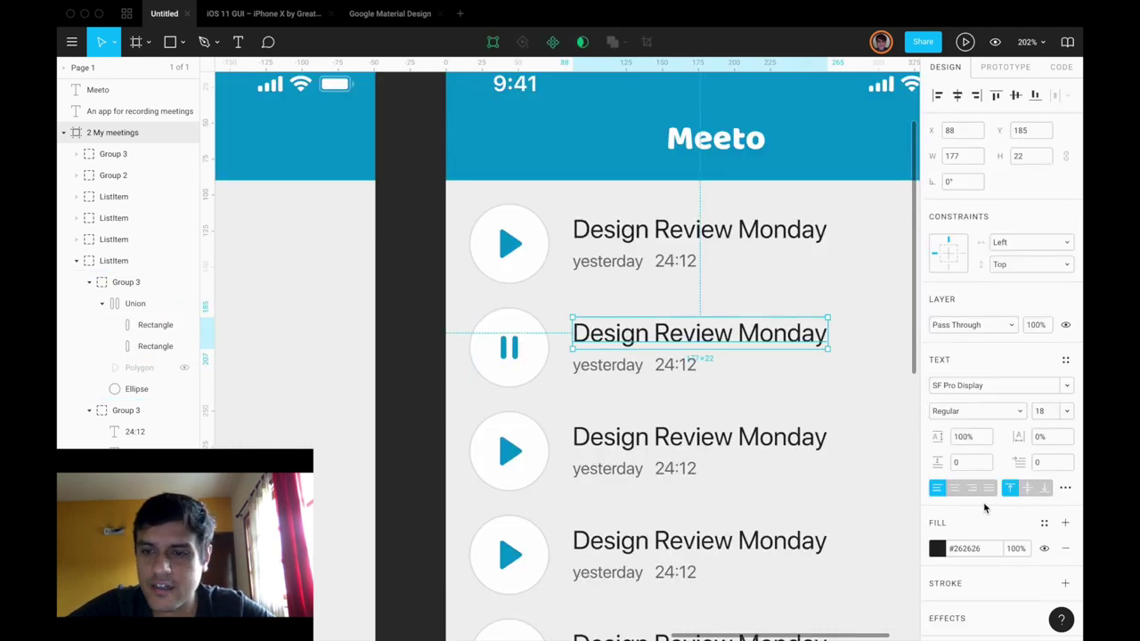
left_click(937, 549)
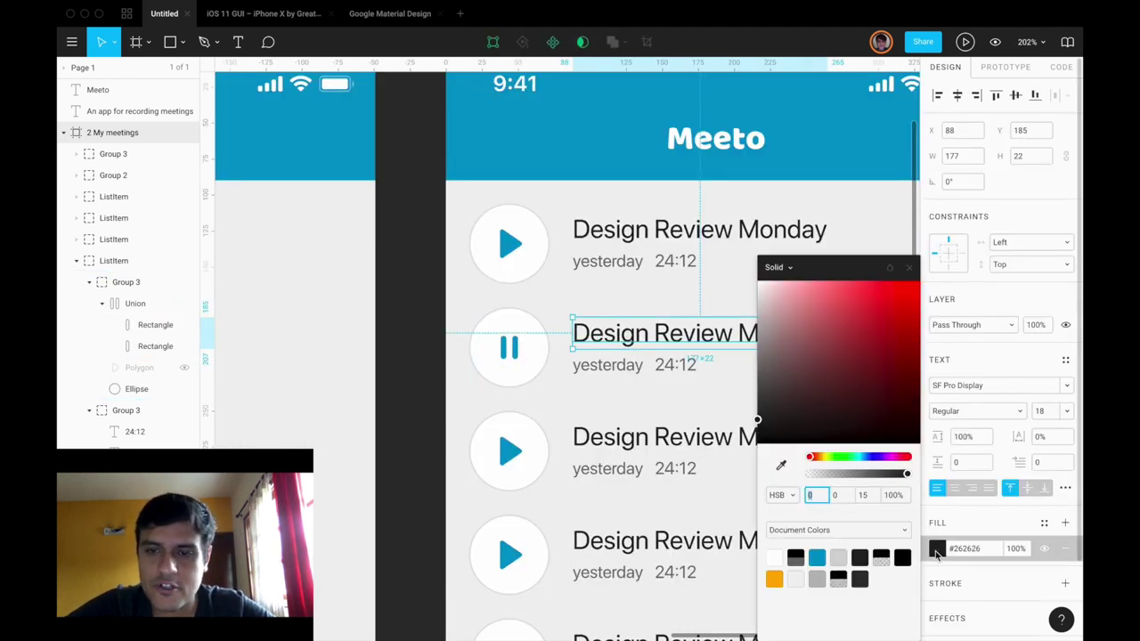
left_click(819, 557)
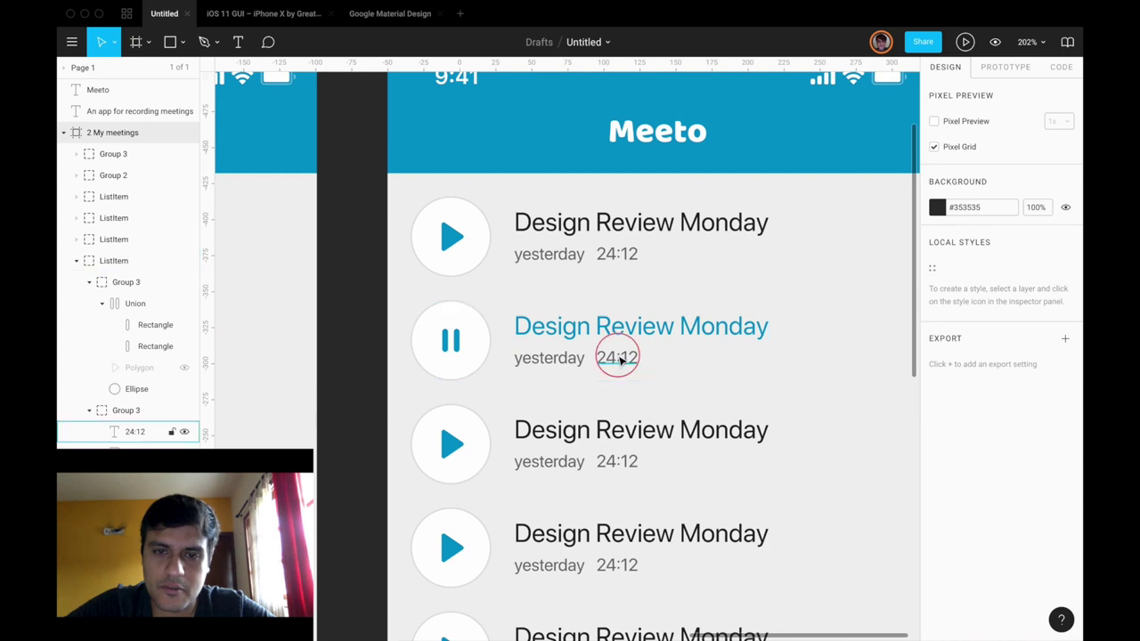
Change the second row's duration text to "0:01 / 24:12" and fill it with the same blue as the title.
left_click(618, 357, "super")
double_click(618, 357)
left_click(618, 356)
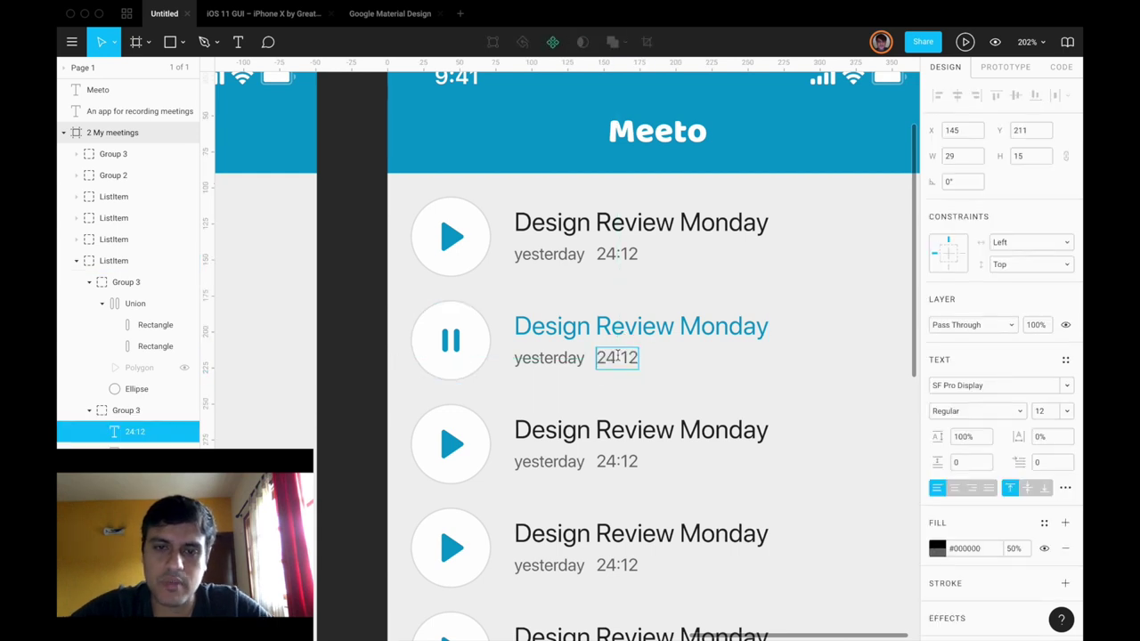
type("0:01 /")
key("Escape")
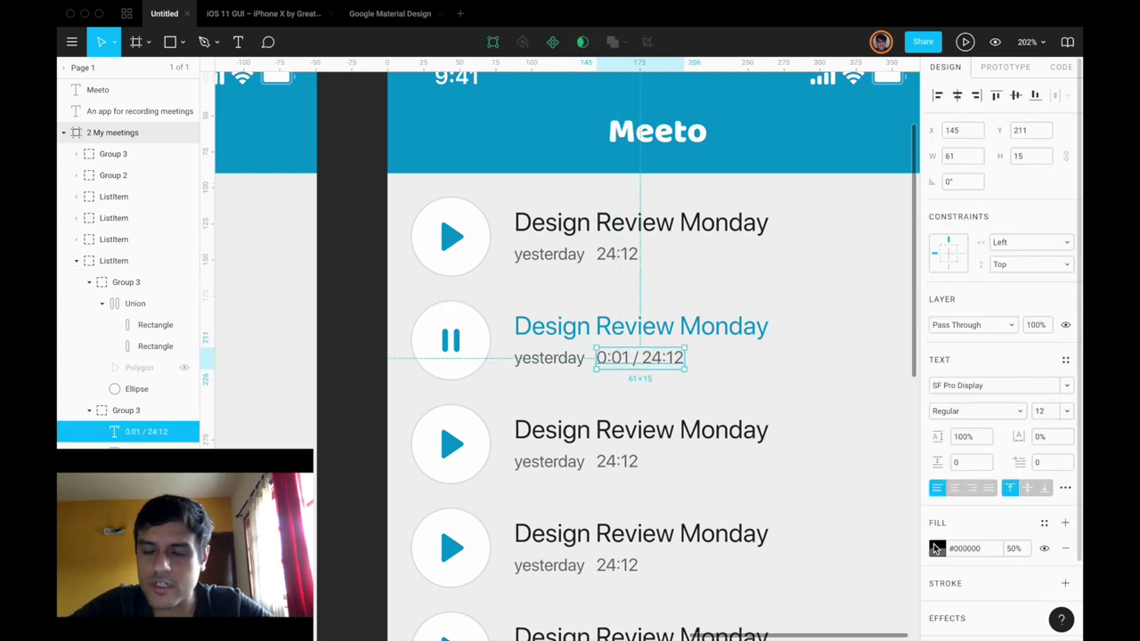
left_click(936, 548)
left_click(774, 579)
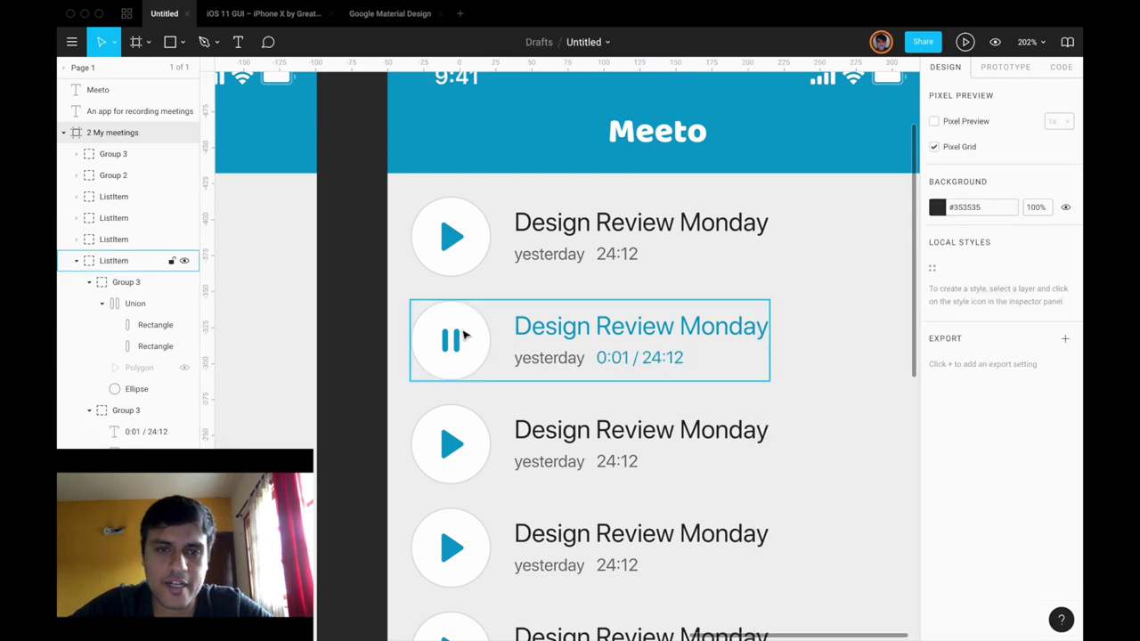
Draw a full-width rectangle 375 × 83 over the second row and place it behind that row's ListItem.
left_click(463, 335)
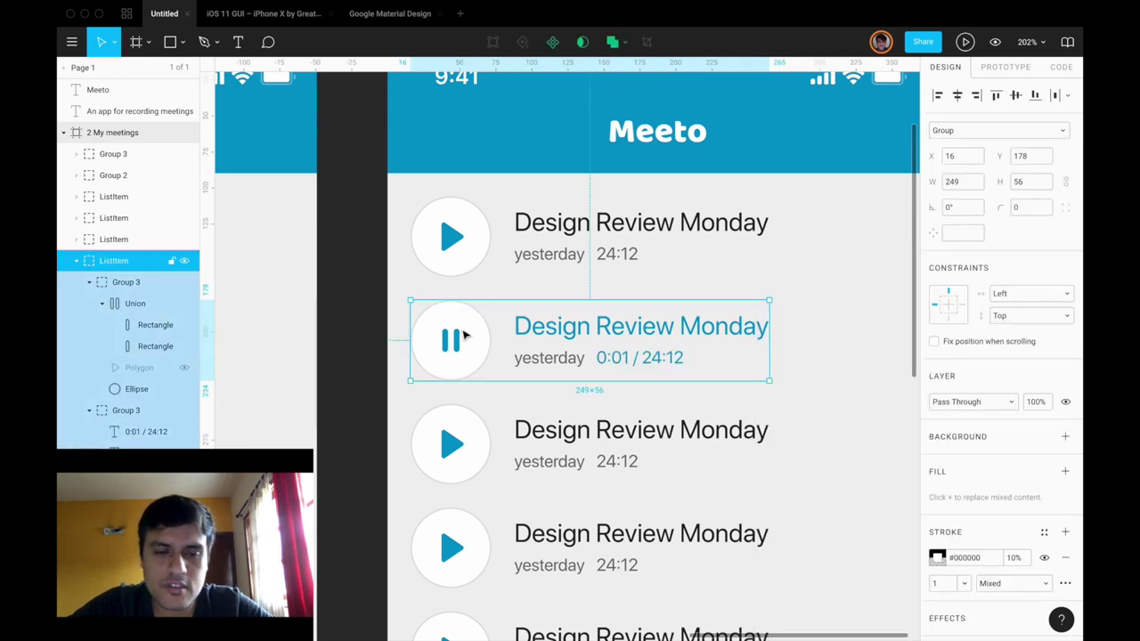
key("r")
left_click_drag(387, 281, 830, 401)
scroll(827, 397, "right", 3)
left_click_drag(126, 161, 112, 297)
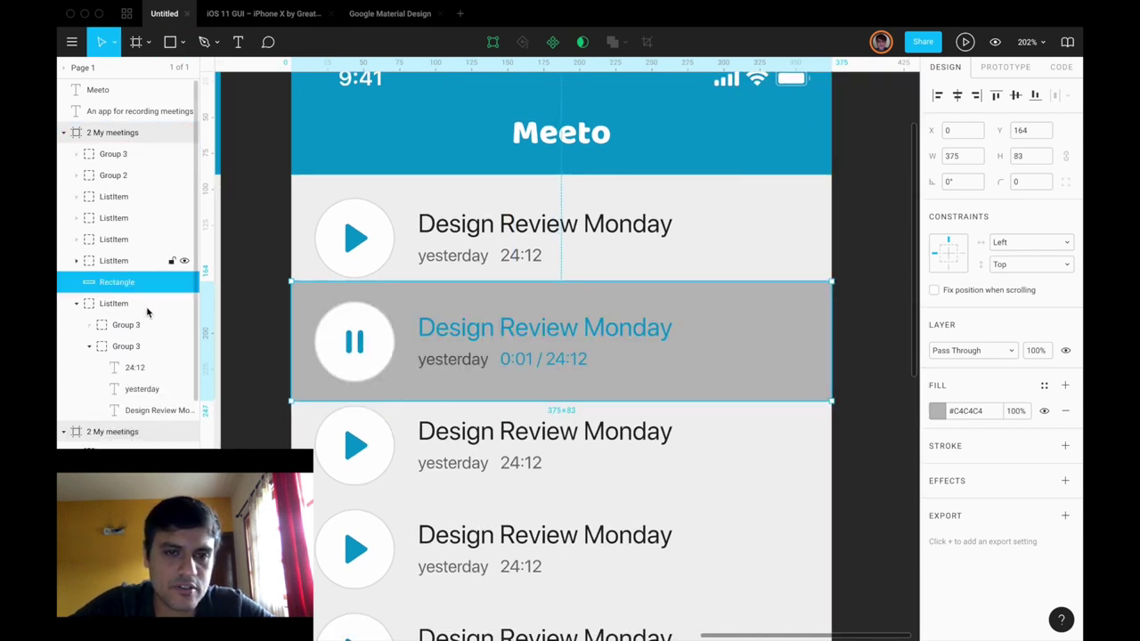
Resize the highlight rectangle to 375 × 72 at Y 170 so it fits evenly around the second row.
left_click_drag(360, 282, 360, 289)
scroll(360, 267, "up", 5)
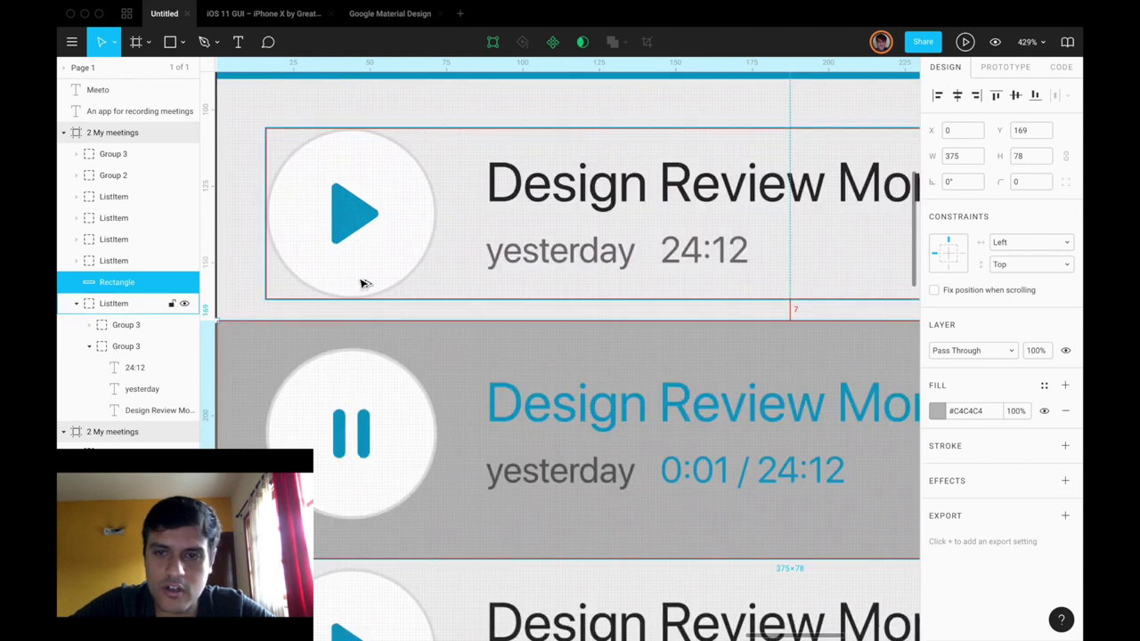
scroll(347, 322, "up", 6)
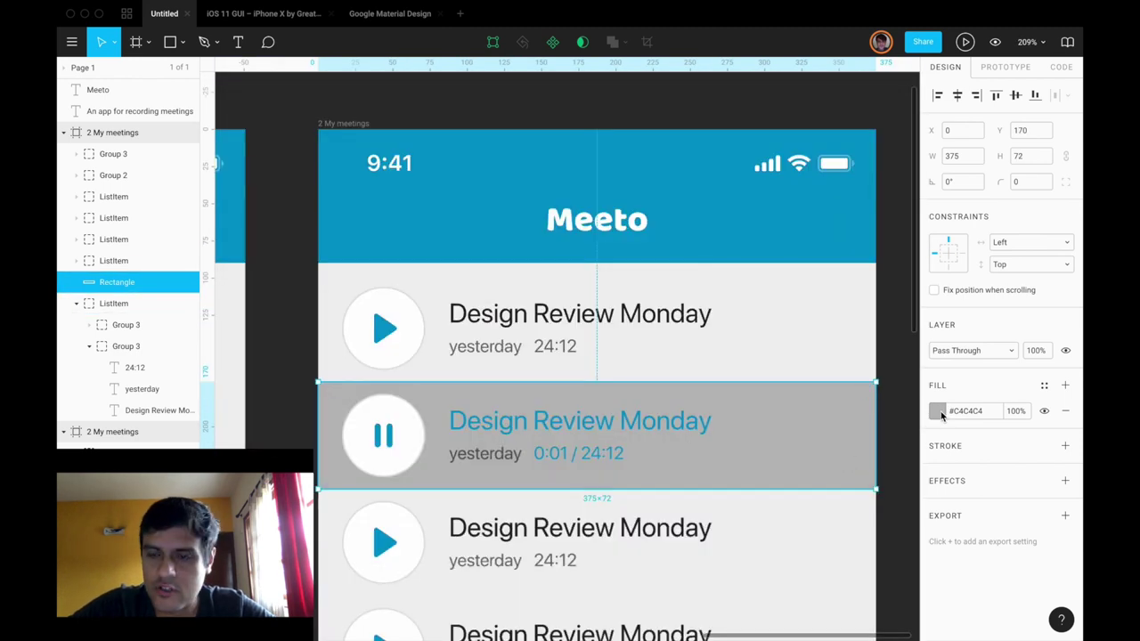
Reduce the highlight rectangle's #C4C4C4 fill opacity to 17% and close the colour settings.
left_click(939, 411)
left_click(813, 475)
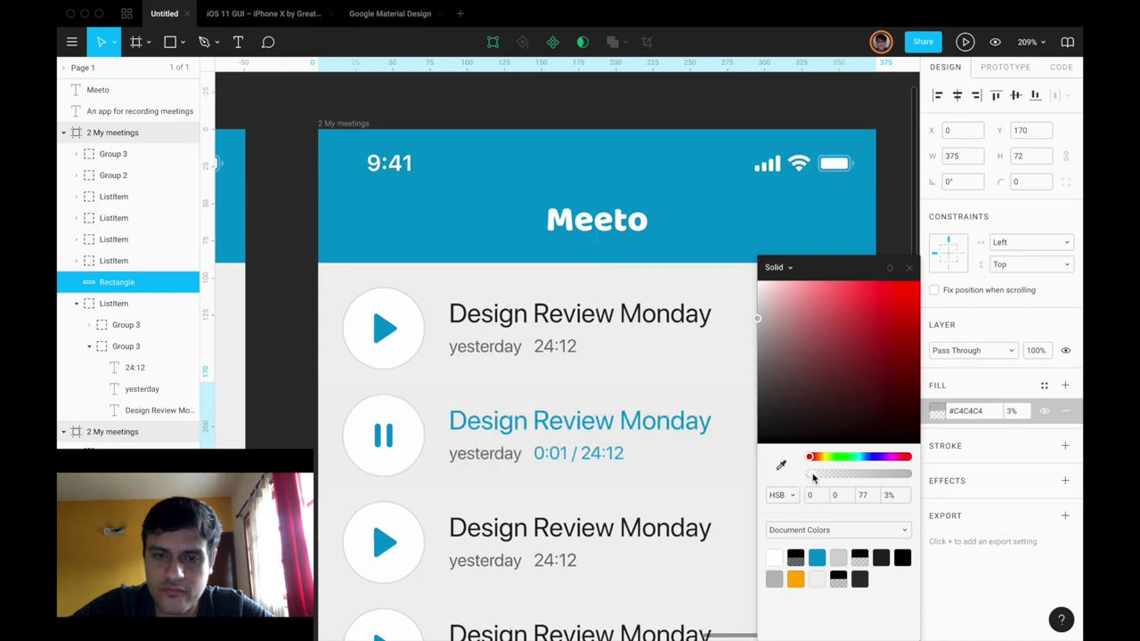
left_click_drag(821, 477, 837, 479)
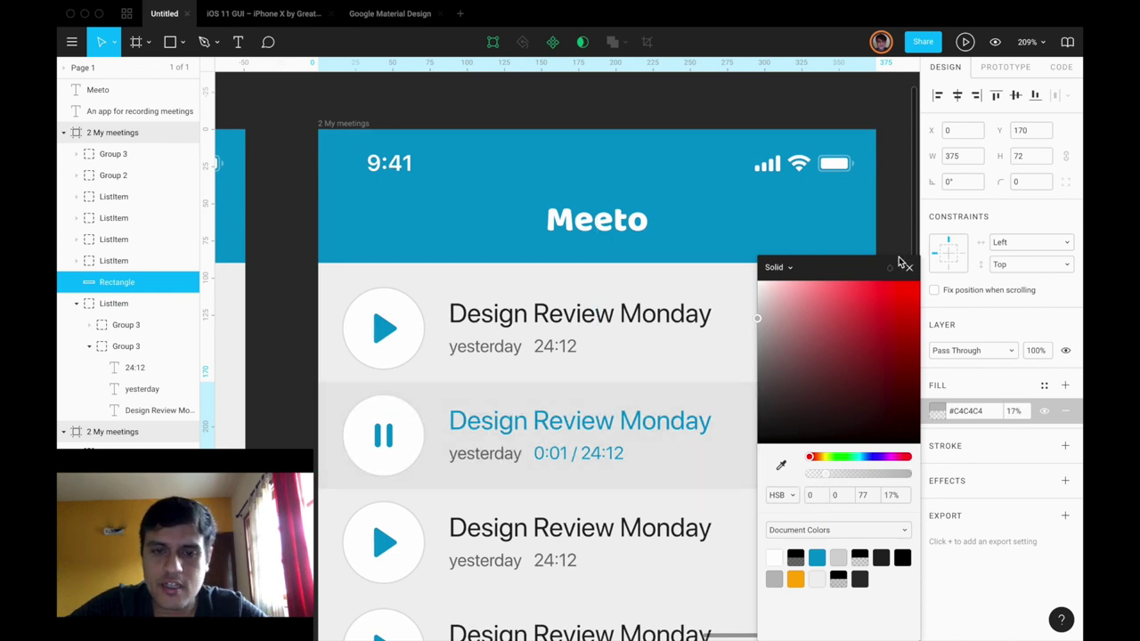
left_click(827, 477)
left_click(891, 235)
left_click(895, 238)
Draw a 60 × 60 ellipse over the pause button in the highlighted second row.
scroll(895, 239, "down", 5)
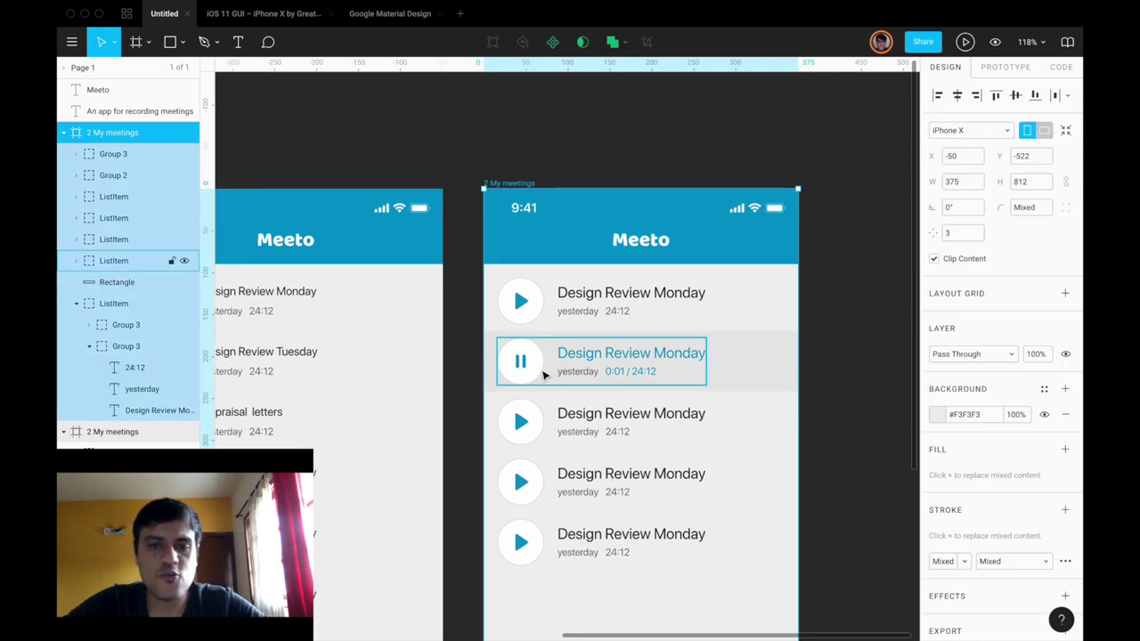
scroll(543, 374, "up", 3)
left_click(580, 346, "super")
left_click(528, 369)
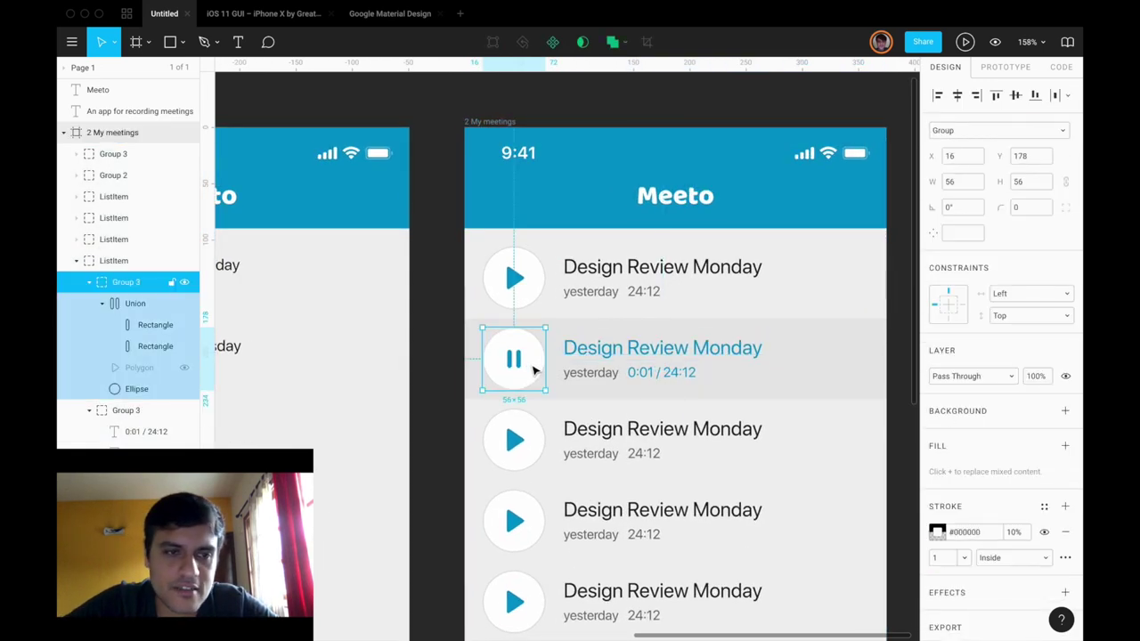
scroll(528, 370, "up", 5)
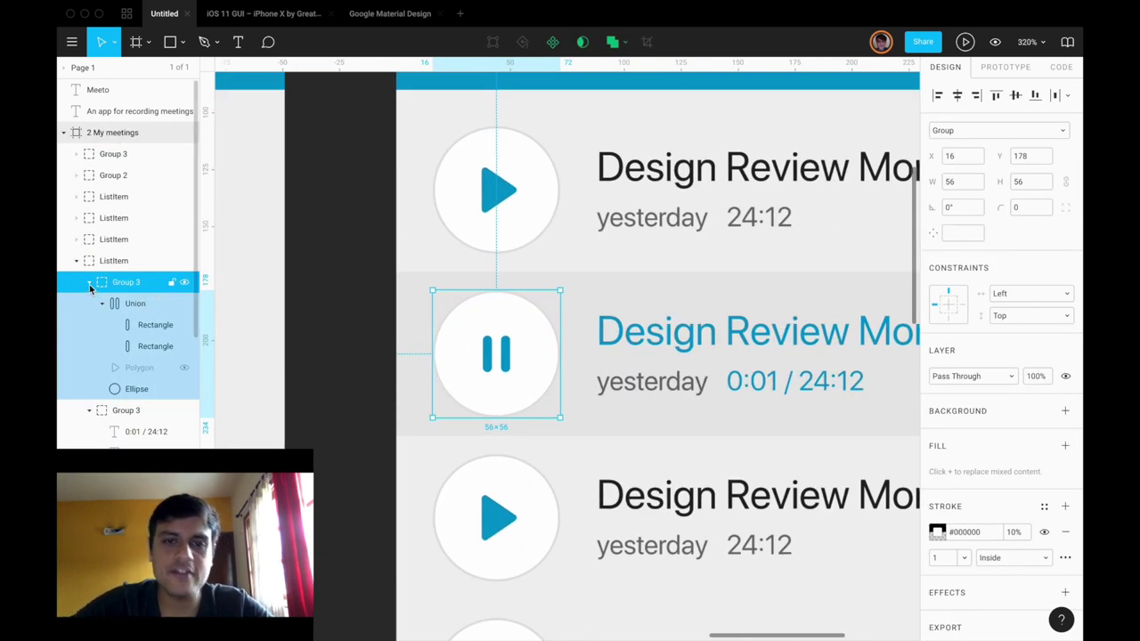
left_click(89, 284)
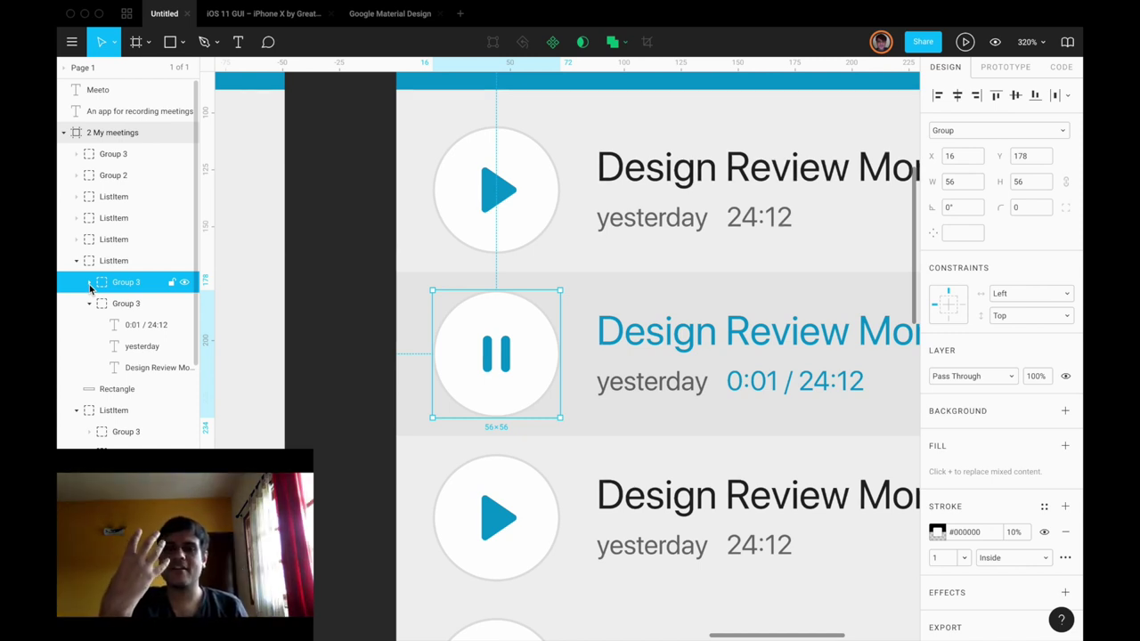
key("r")
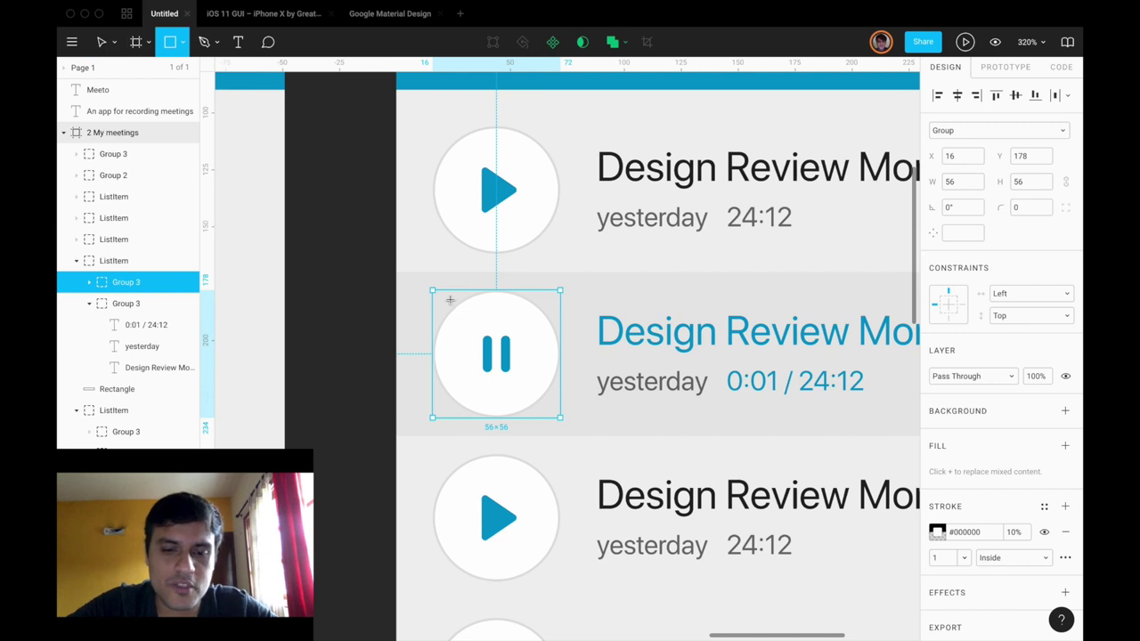
mouse_move(423, 287)
left_mouse_down()
mouse_move(575, 415)
mouse_move(569, 431)
mouse_move(560, 422)
left_mouse_up()
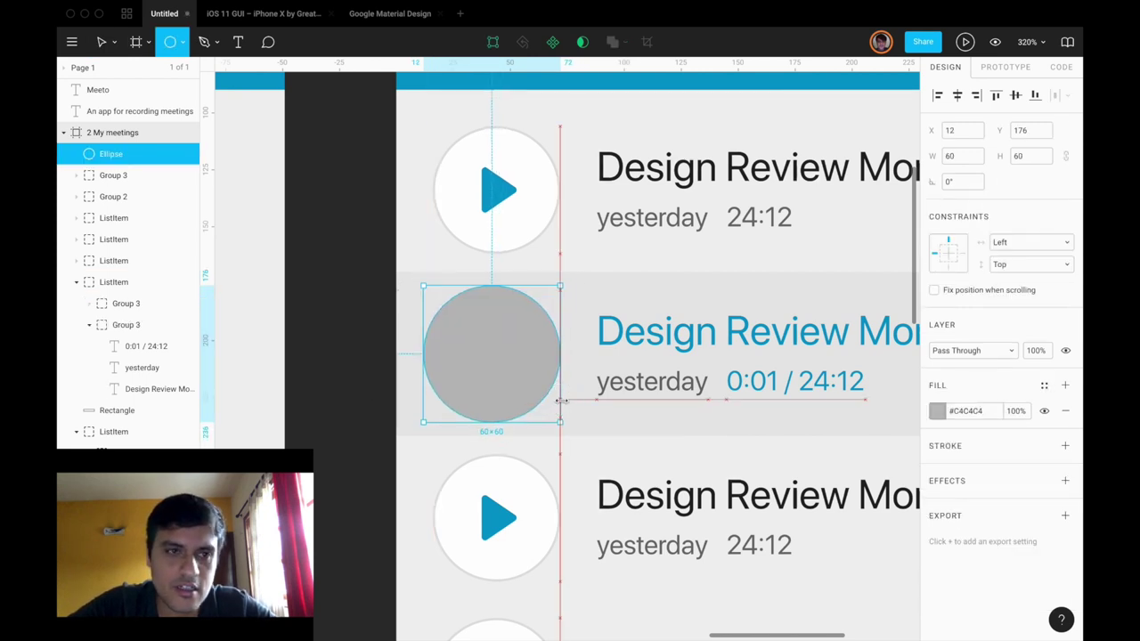
Place the ellipse inside the second row's ListItem behind the pause button group, and resize it to 64 × 64 around the button.
key("v")
left_click_drag(131, 160, 130, 296)
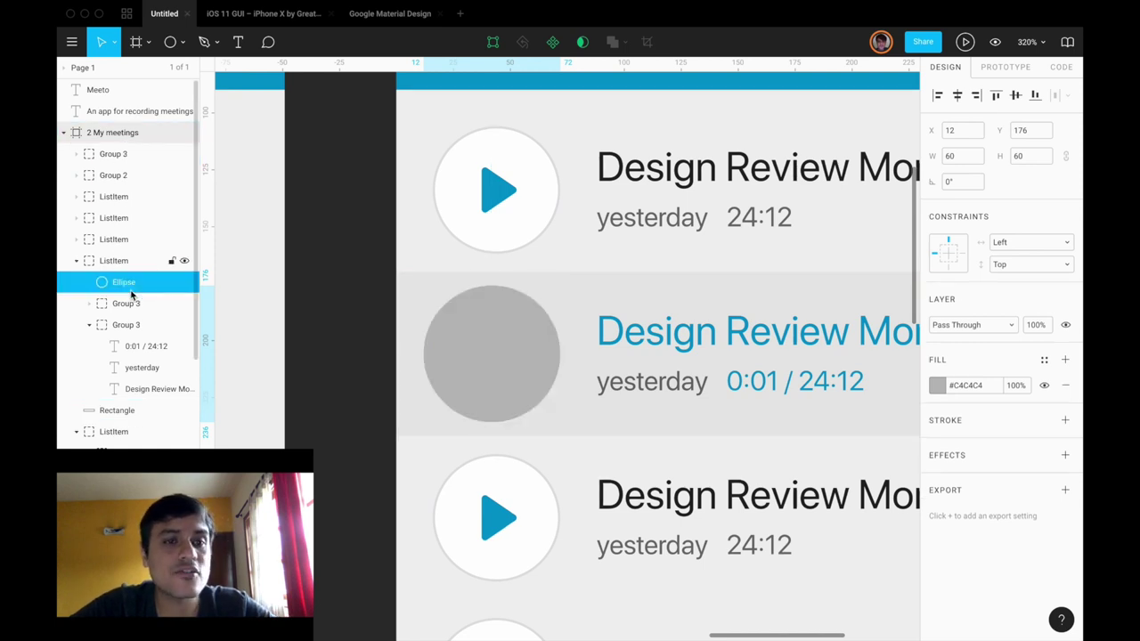
left_click(89, 327)
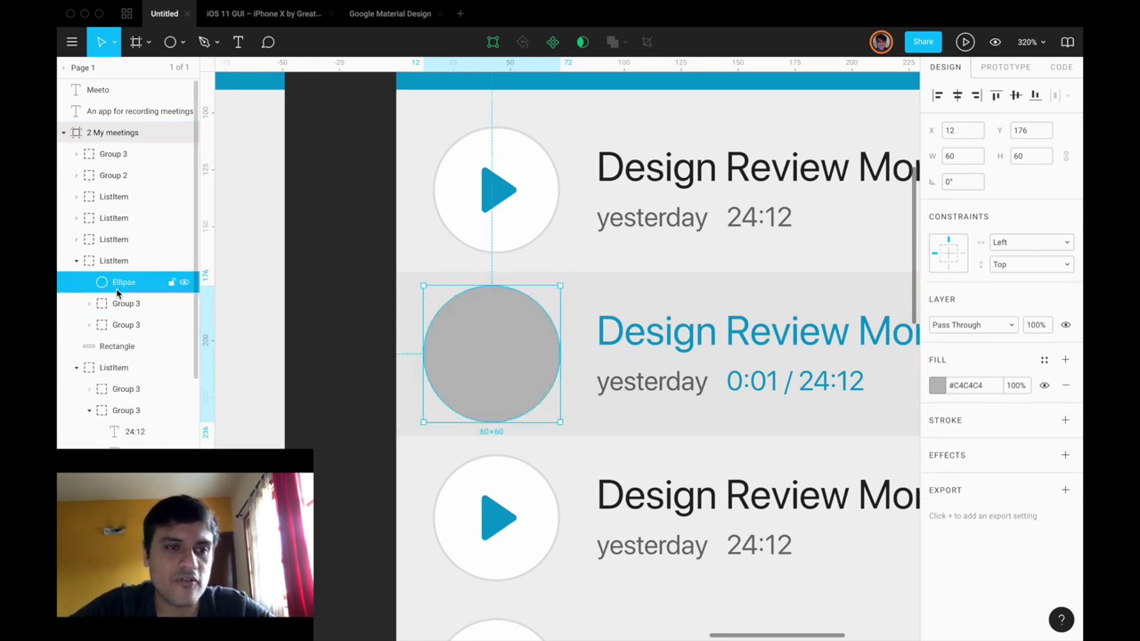
left_click(90, 303)
left_click(101, 325)
left_click_drag(109, 283, 122, 369)
left_click_drag(549, 403, 569, 425)
Fill the ellipse behind the pause button with the document blue #3AA1CE at 10% opacity.
left_click(937, 384)
left_click_drag(907, 478, 819, 478)
left_click(817, 557)
left_click(1065, 358)
left_click(125, 373)
key("super+v")
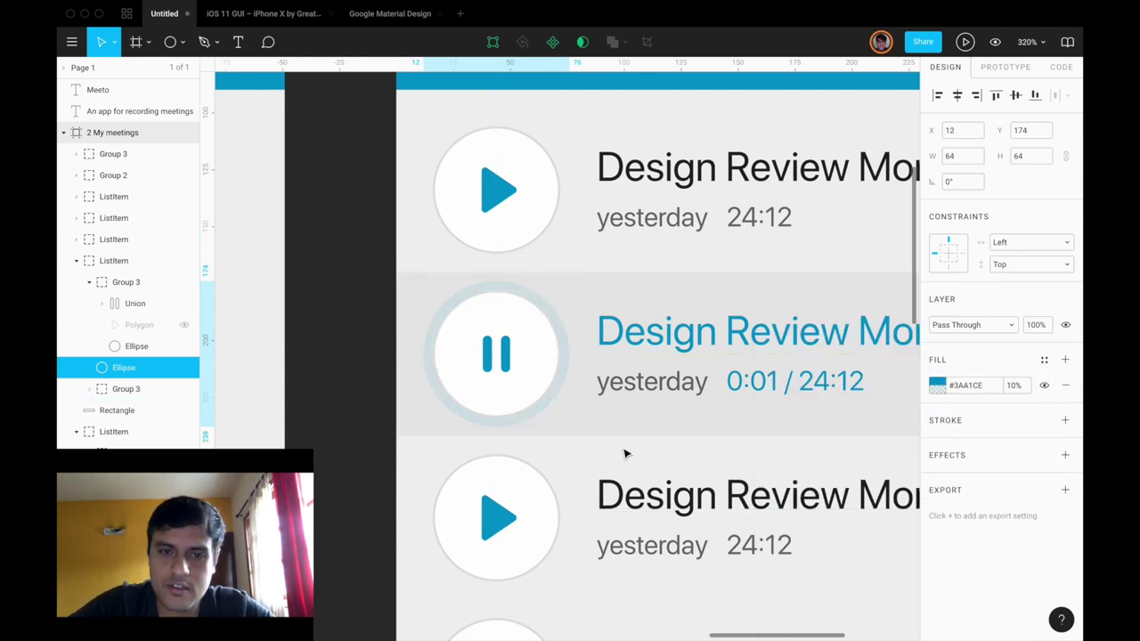
Duplicate the pale blue ellipse and enlarge the copy to about 80 × 80 around the pause button as an outer halo.
key("super+d")
left_click_drag(569, 427, 587, 444)
key("Escape")
scroll(570, 484, "down", 5)
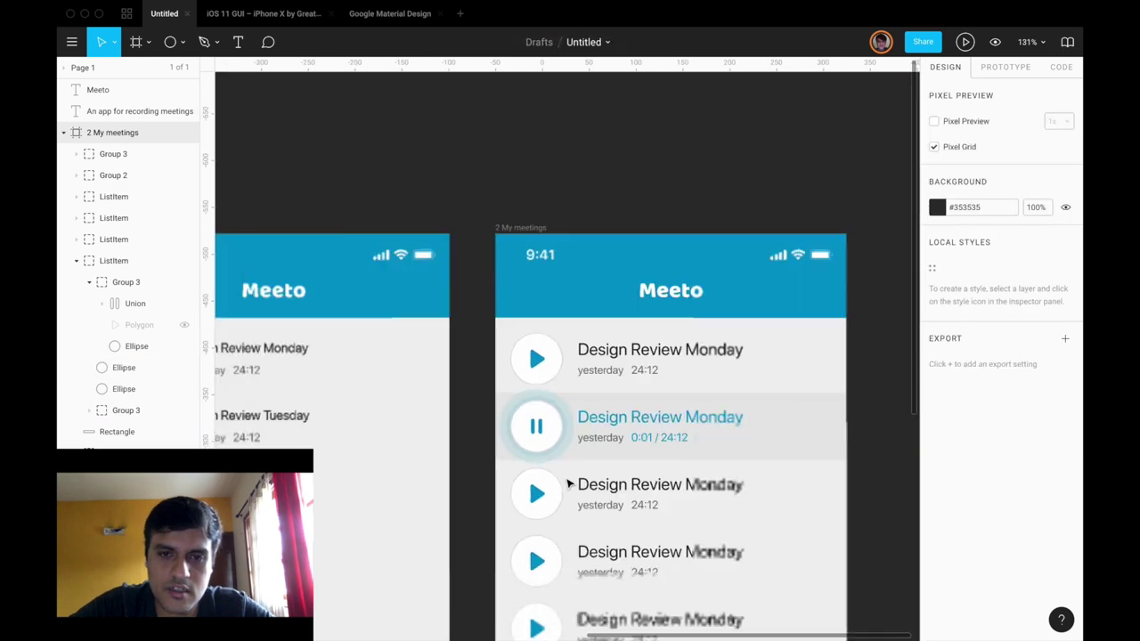
scroll(546, 430, "up", 5)
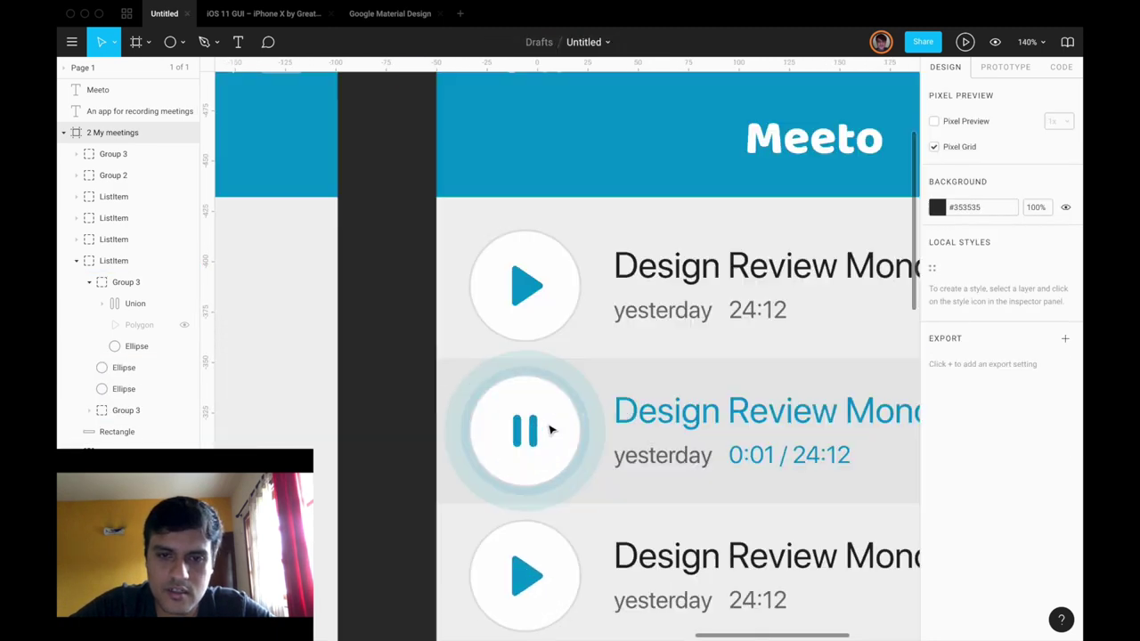
Duplicate a halo ellipse in the playing row once more and enlarge the copy around the pause button as a third ring.
left_click(597, 432, "super")
left_click(388, 388)
scroll(389, 388, "down", 4)
scroll(426, 423, "up", 8)
left_click(124, 367)
left_click(121, 389)
key("super+d")
left_click_drag(651, 540, 680, 571)
scroll(680, 572, "down", 4)
left_click_drag(758, 571, 769, 571)
key("Escape")
Resize the lower halo ellipse to rebalance the rings around the pause button.
scroll(621, 513, "down", 3)
scroll(608, 503, "up", 5)
left_click(126, 368)
left_click(129, 389)
left_click_drag(857, 625, 759, 465)
key("Escape")
Move the playing row's ListItem above the neighbouring ListItem in the layer order.
scroll(400, 366, "down", 4)
left_click_drag(114, 240, 114, 252)
left_click(333, 346)
left_click_drag(114, 389, 103, 229)
left_click(333, 386)
Shrink the middle of the three halo ellipses around the pause button.
left_click(124, 368)
left_click_drag(489, 454, 473, 438)
key("Escape")
Reduce the topmost 80 × 80 halo ellipse's fill opacity to 1%, and delete that ellipse.
left_click(124, 347)
left_click(1012, 385)
type("1")
key("Return")
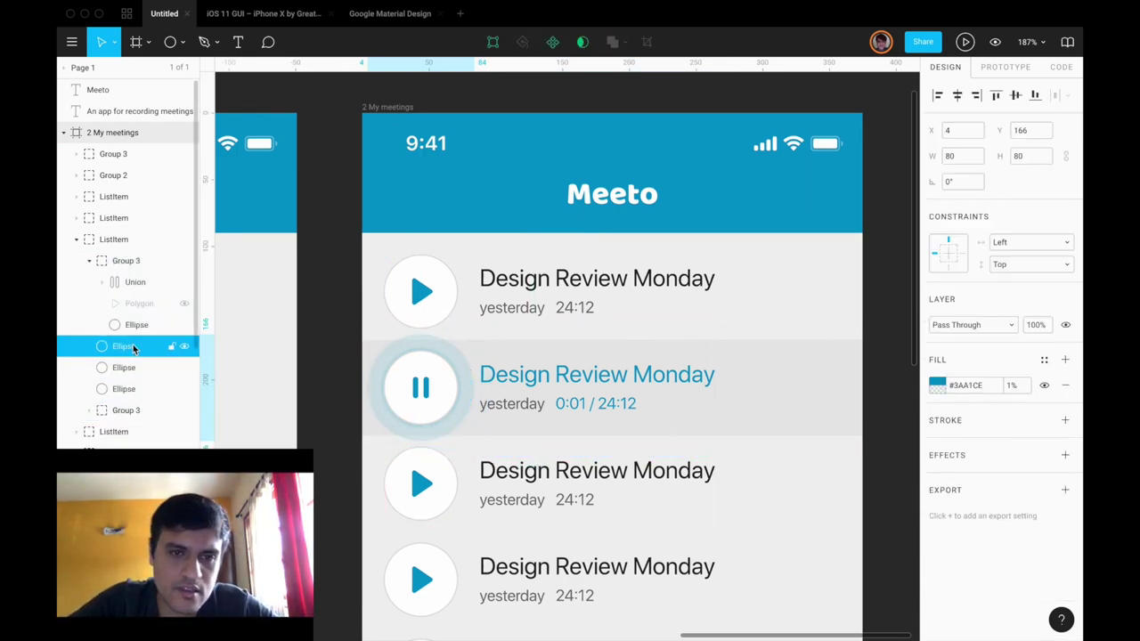
key("BackSpace")
Add a drop shadow with X 0 and Y 0 to the inner 68 × 68 halo ellipse.
scroll(430, 404, "up", 5)
left_click(133, 346)
left_click(132, 326)
left_click(134, 346)
left_click(125, 367)
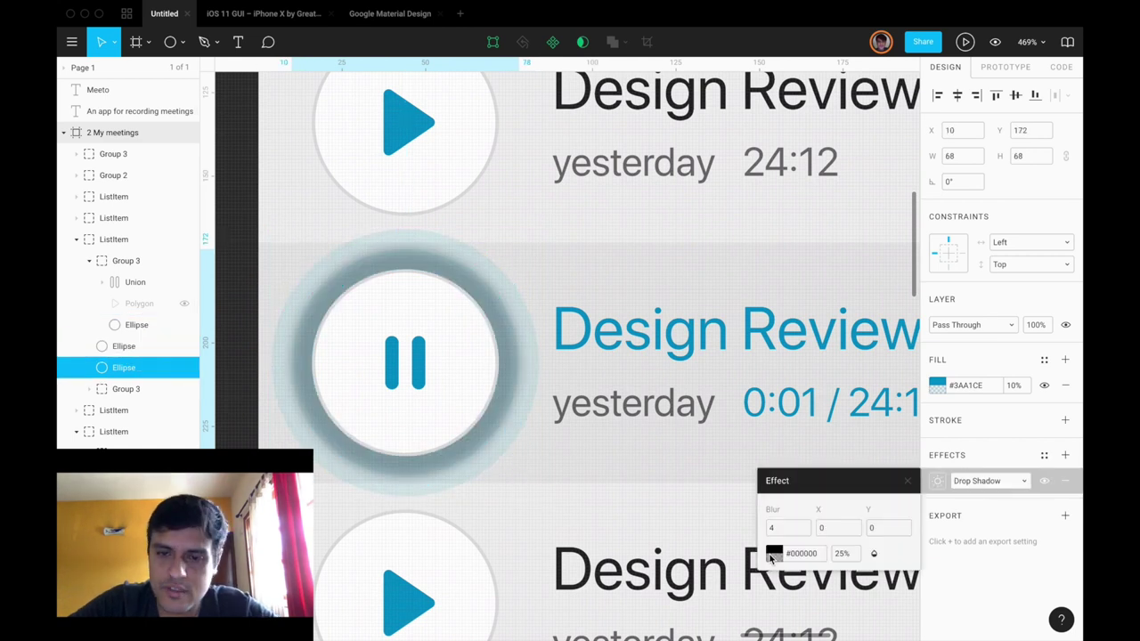
Colour the halo's drop shadow #3AA1CE at 29% opacity with a blur of 10, and deselect the ellipse.
left_click(773, 553)
left_click(654, 557)
left_click(647, 475)
left_click_drag(646, 475, 671, 479)
left_click(787, 529)
type("10")
key("Return")
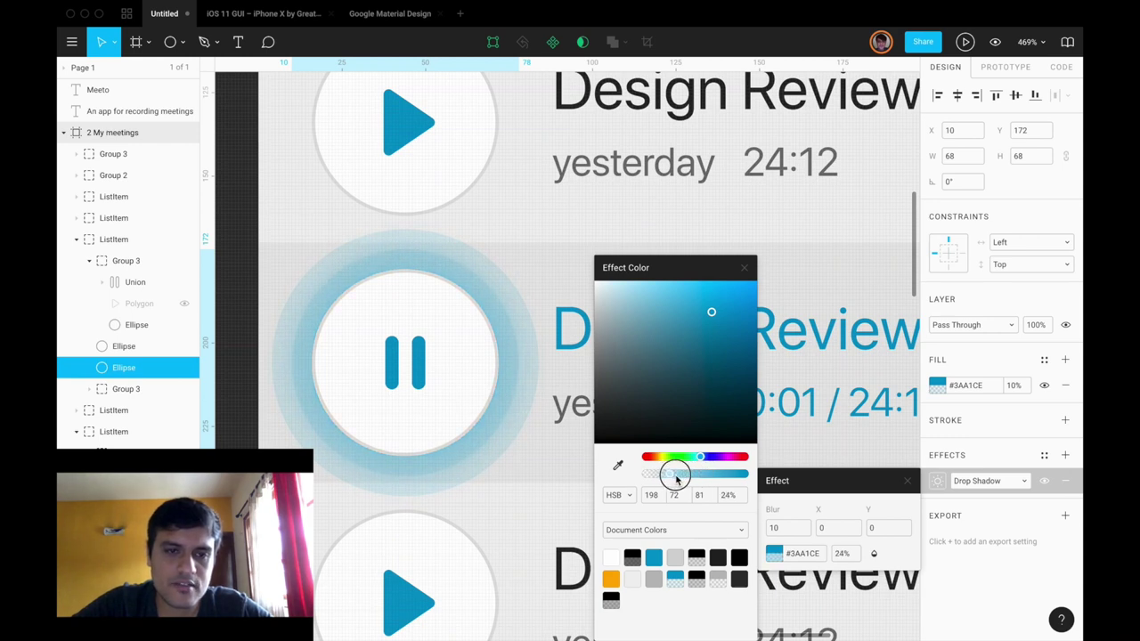
left_click(748, 266)
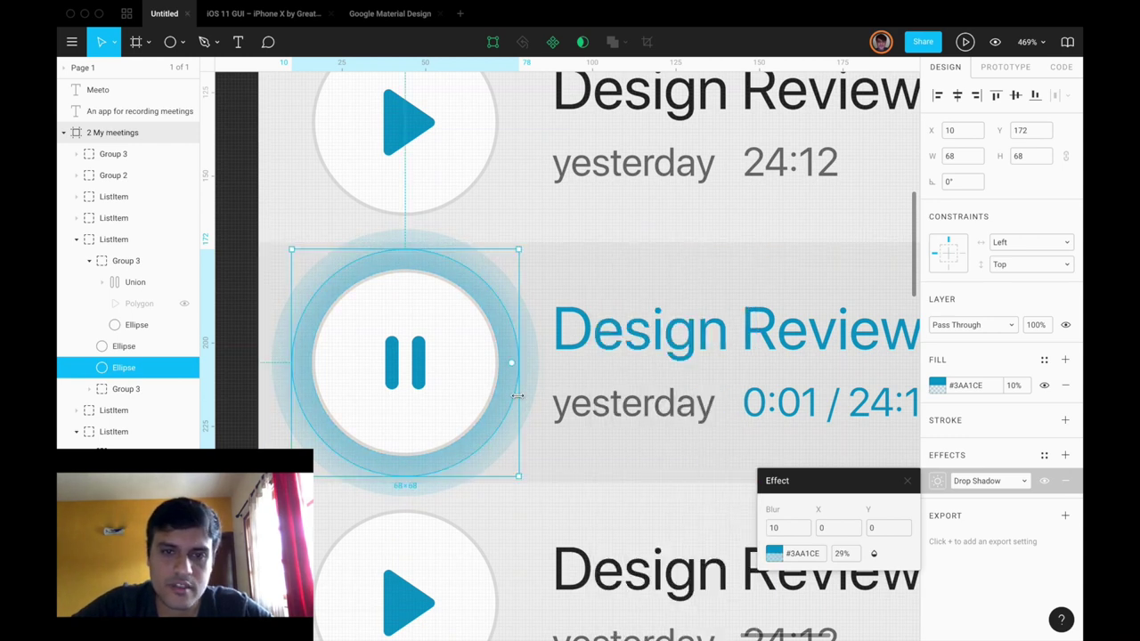
scroll(520, 399, "down", 5)
left_click(882, 344)
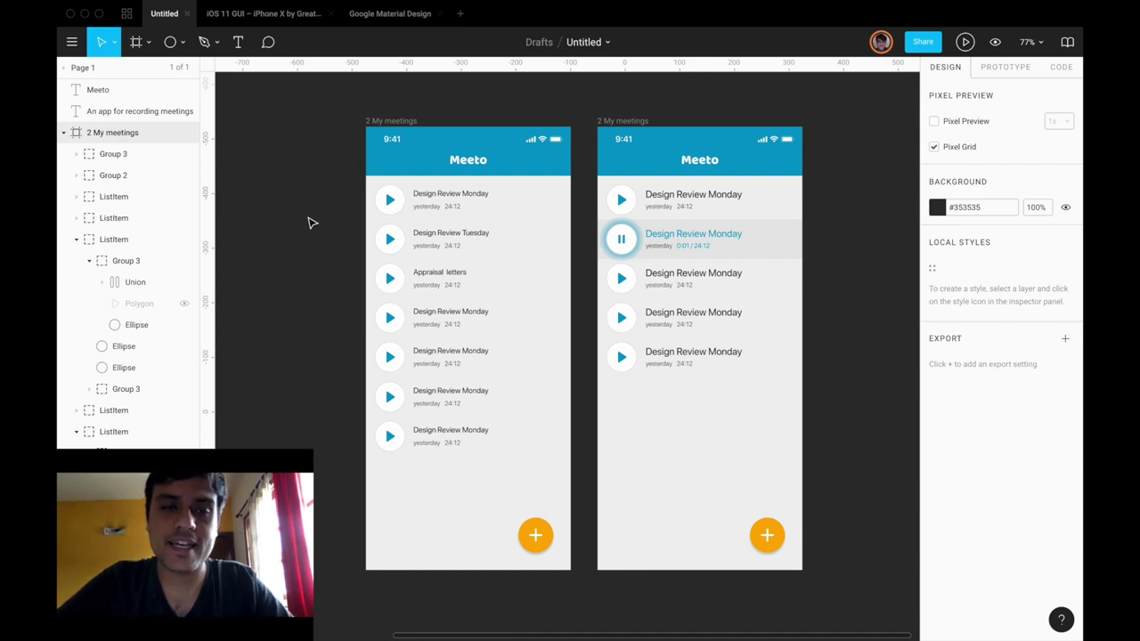
Add an iPhone X frame beside the Meeto designs and place the 375 × 811.84 Pinterest screenshot inside it at 0, 0.
scroll(311, 223, "down", 5)
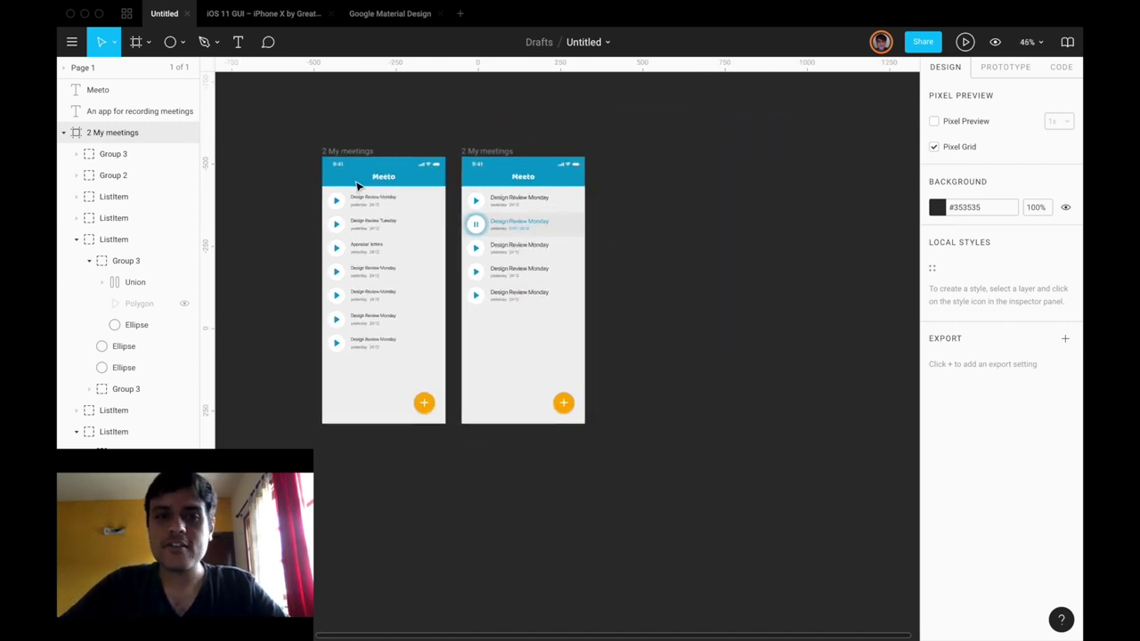
left_click(501, 148)
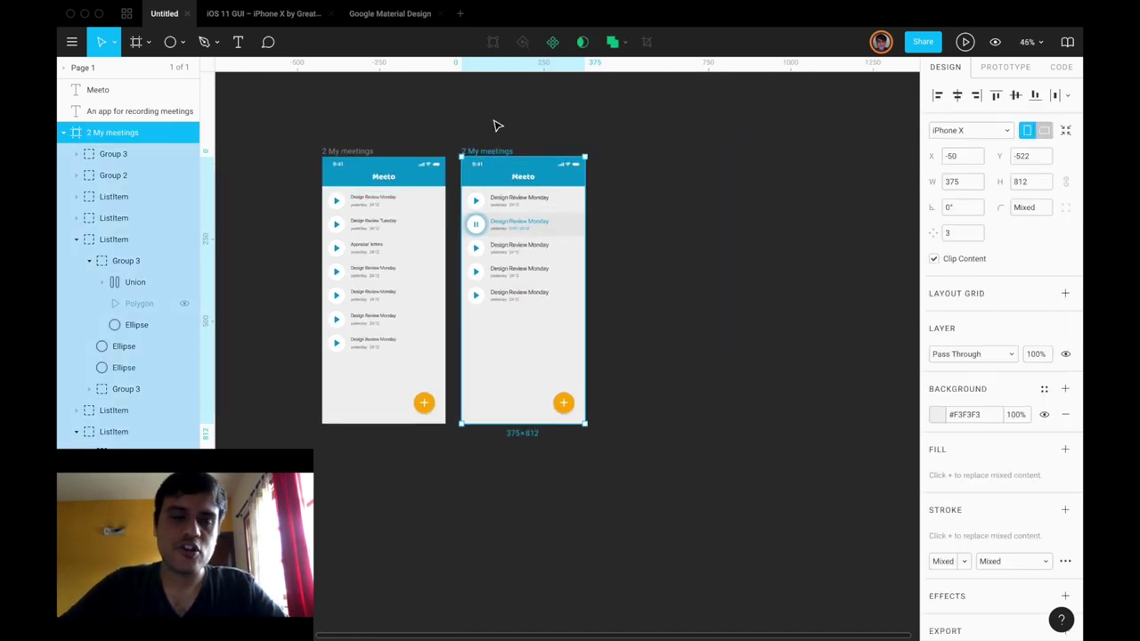
left_click(496, 125)
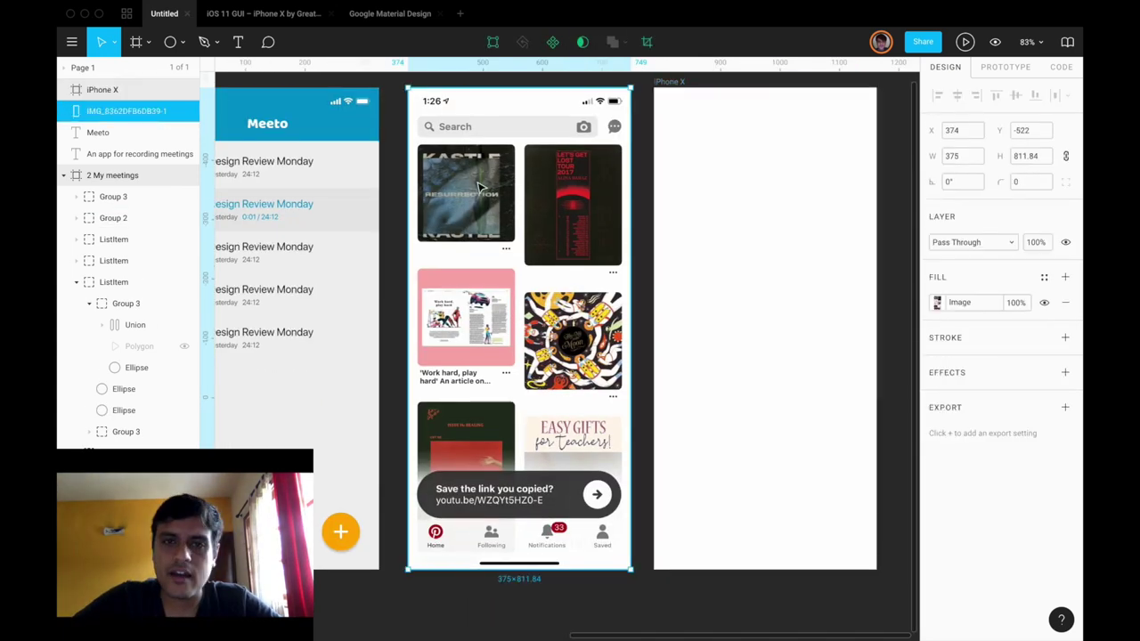
left_click_drag(563, 238, 809, 239)
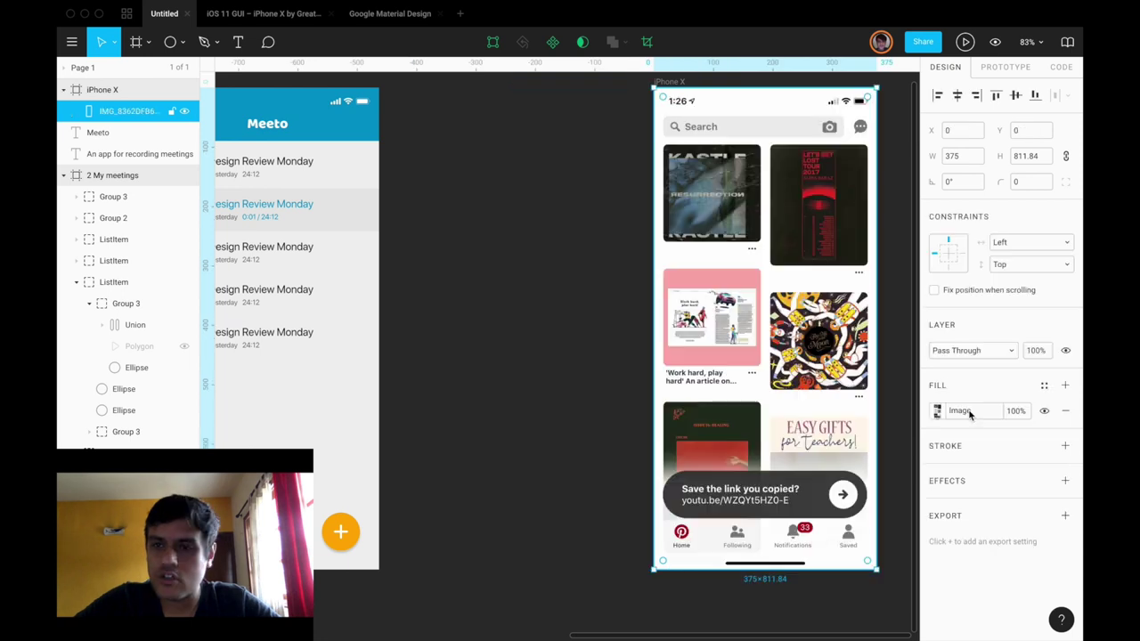
Reduce the Pinterest screenshot's image fill opacity to 10% so it serves as a tracing reference.
left_click(1015, 410)
type("1")
key("Return")
scroll(770, 215, "up", 5)
scroll(770, 216, "down", 5)
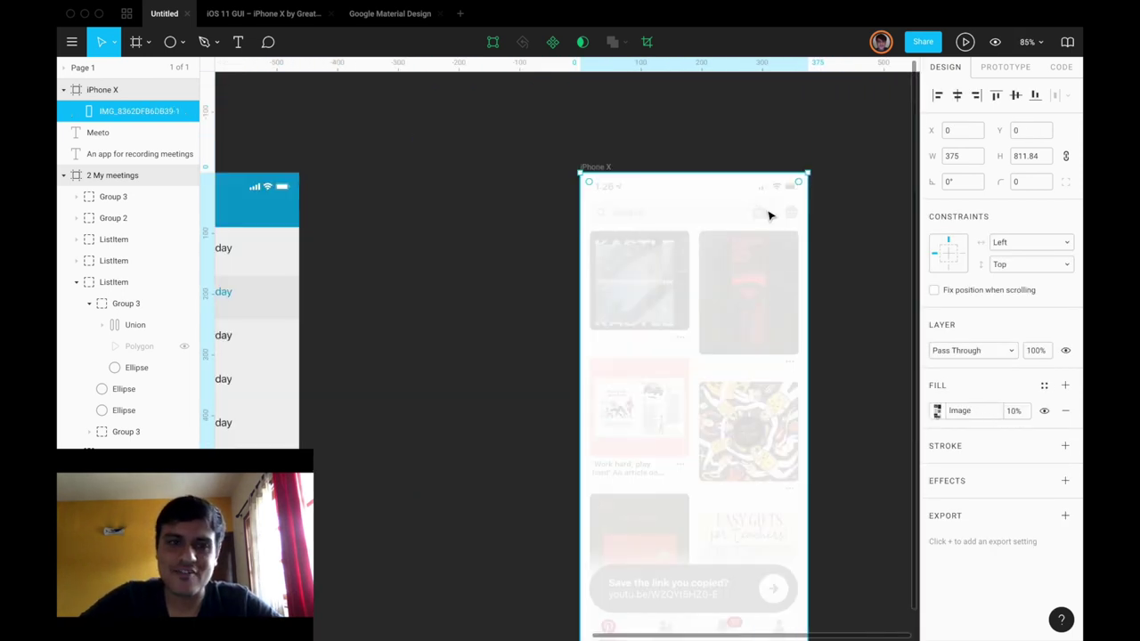
Copy the black status bar from the New Message screen in the iOS 11 GUI file for the new iPhone X frame.
scroll(419, 222, "left", 5)
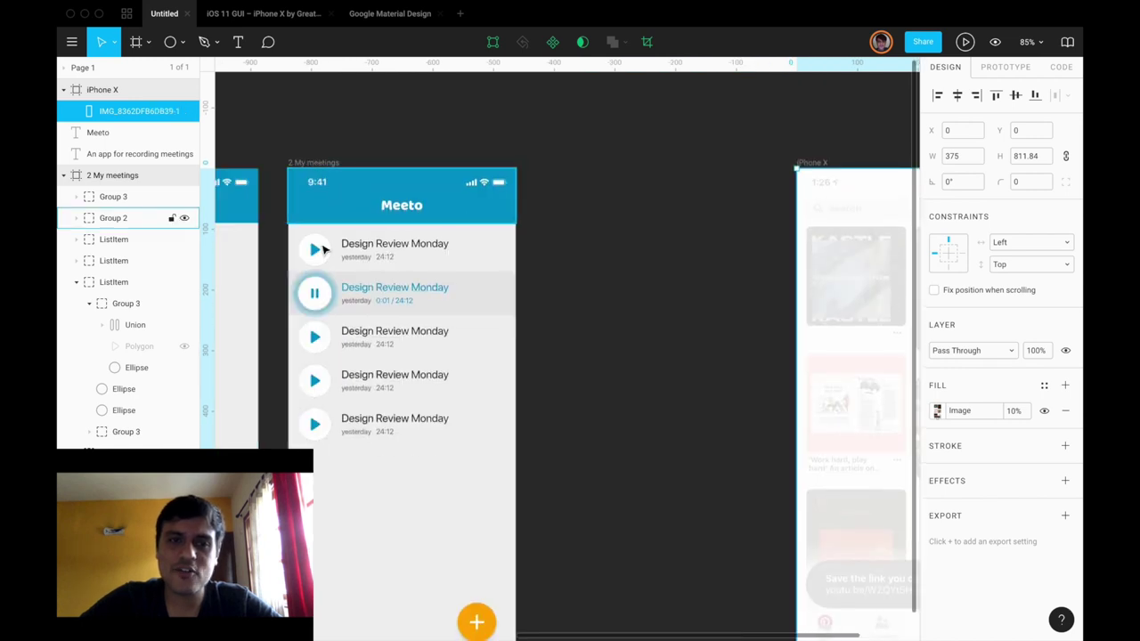
double_click(487, 185)
left_click(486, 186)
left_click(261, 15)
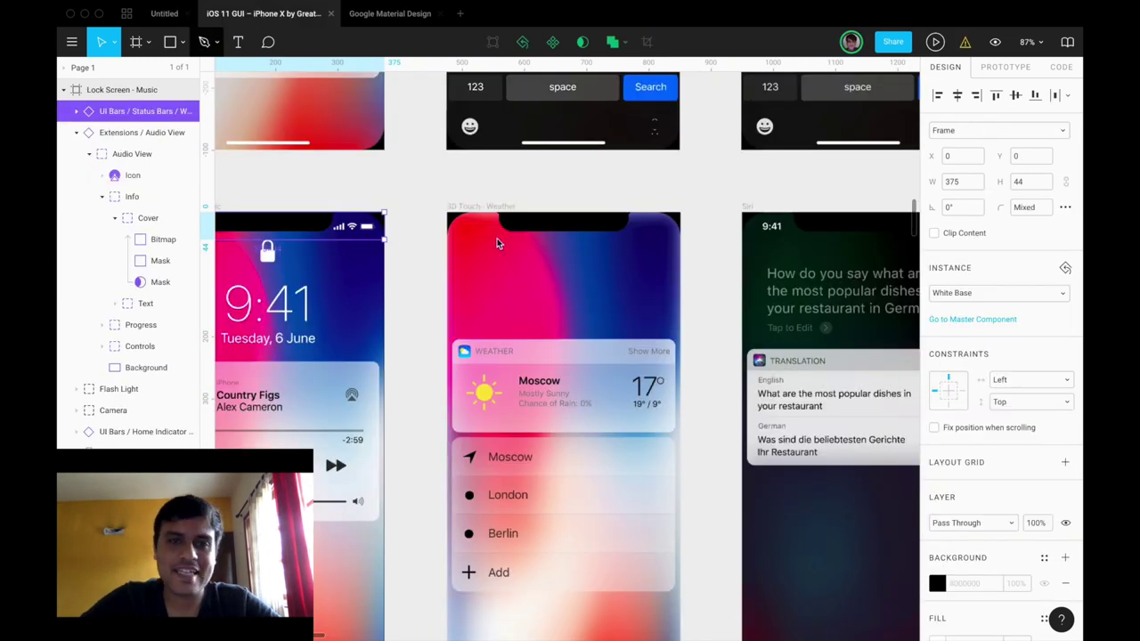
scroll(476, 534, "down", 8)
scroll(476, 536, "down", 2)
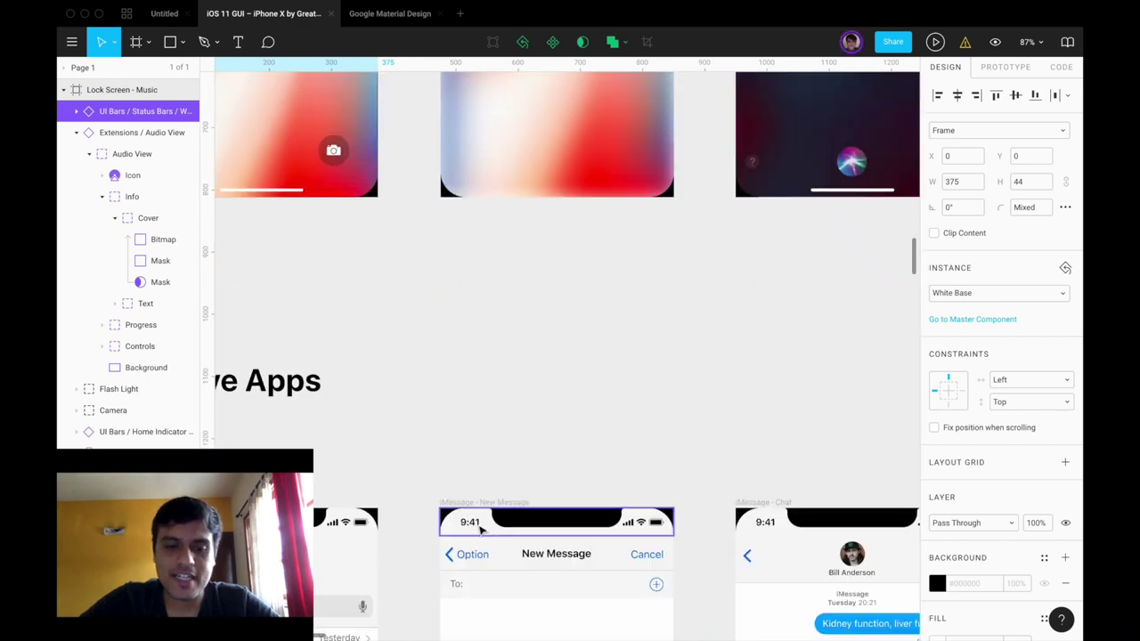
left_click(480, 528)
left_click(165, 13)
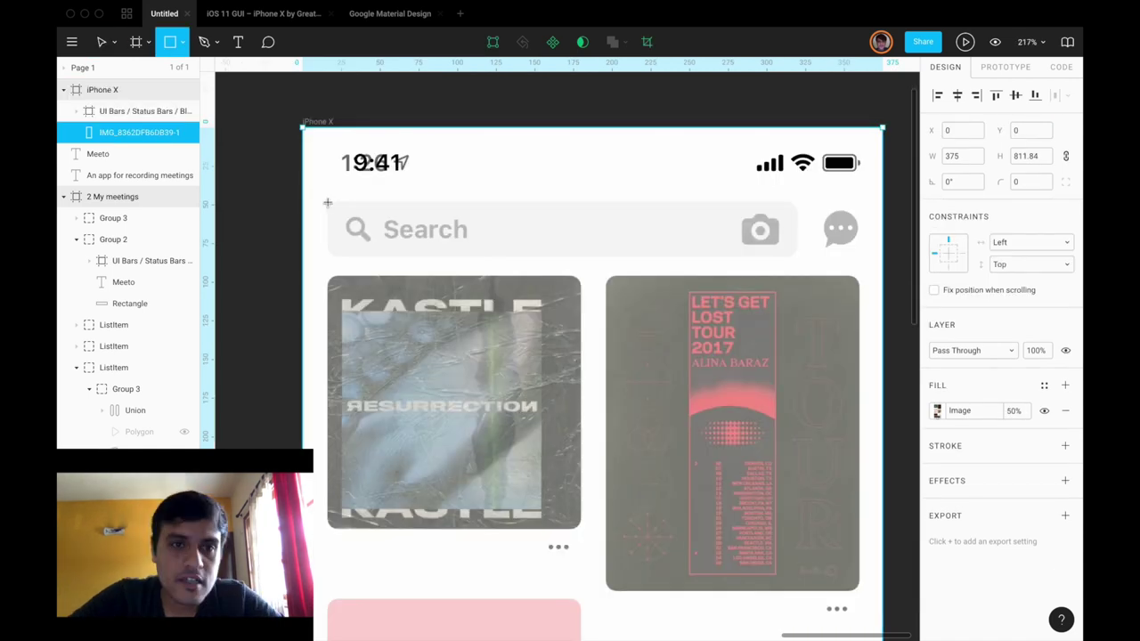
Draw a 306 × 36 rectangle over the screenshot's search bar and move it to X 23, Y 48.
mouse_move(327, 203)
left_mouse_down()
mouse_move(537, 254)
mouse_move(680, 251)
left_mouse_up()
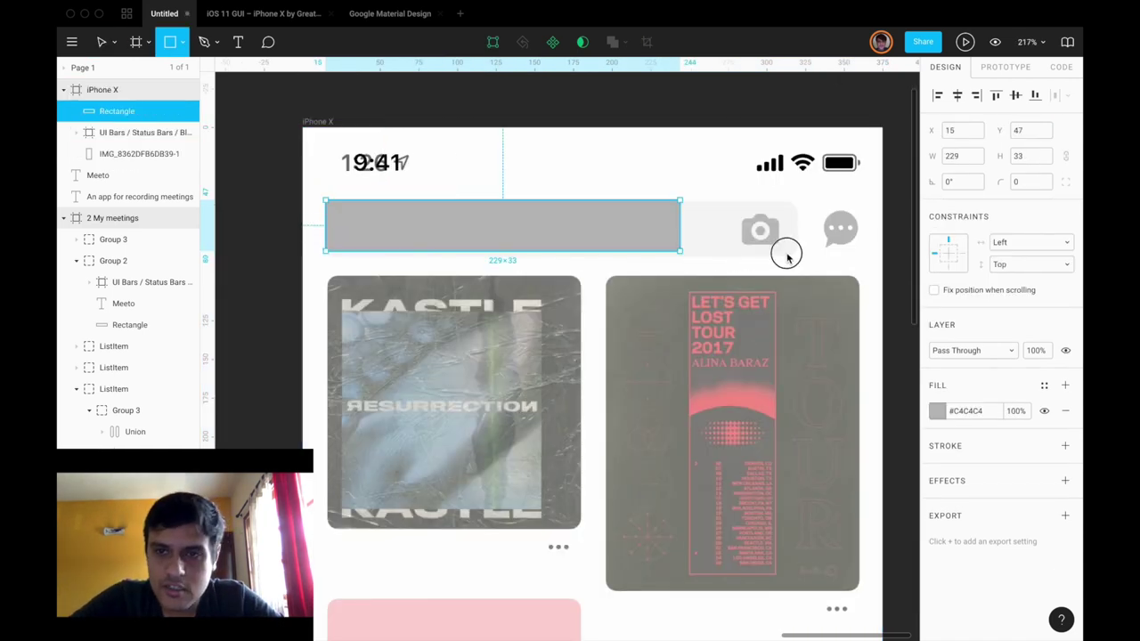
left_click_drag(786, 257, 798, 258)
scroll(299, 197, "up", 5)
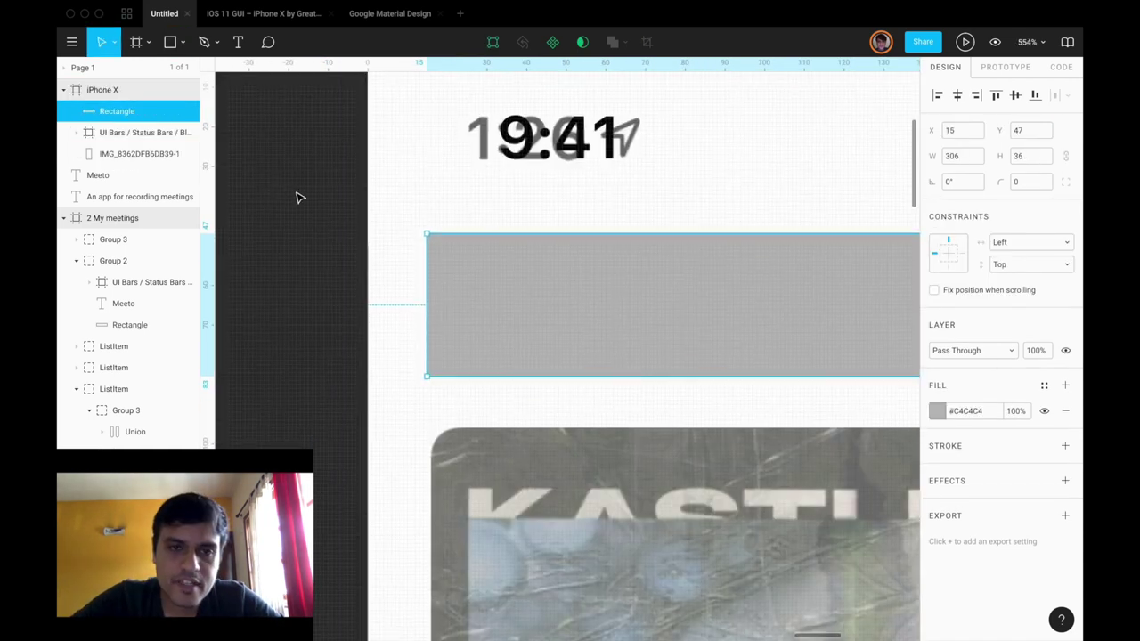
left_click_drag(481, 273, 514, 278)
scroll(466, 277, "up", 5)
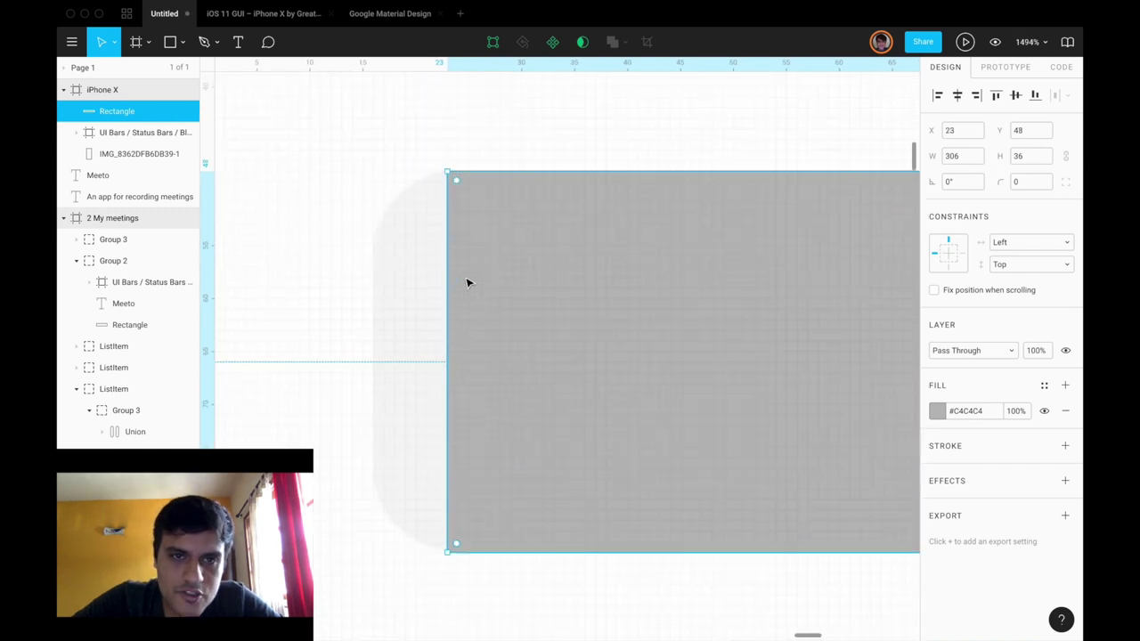
Round the search bar rectangle's corners, trying a radius of 4 and settling on 8.
left_click(1026, 184)
key("Return")
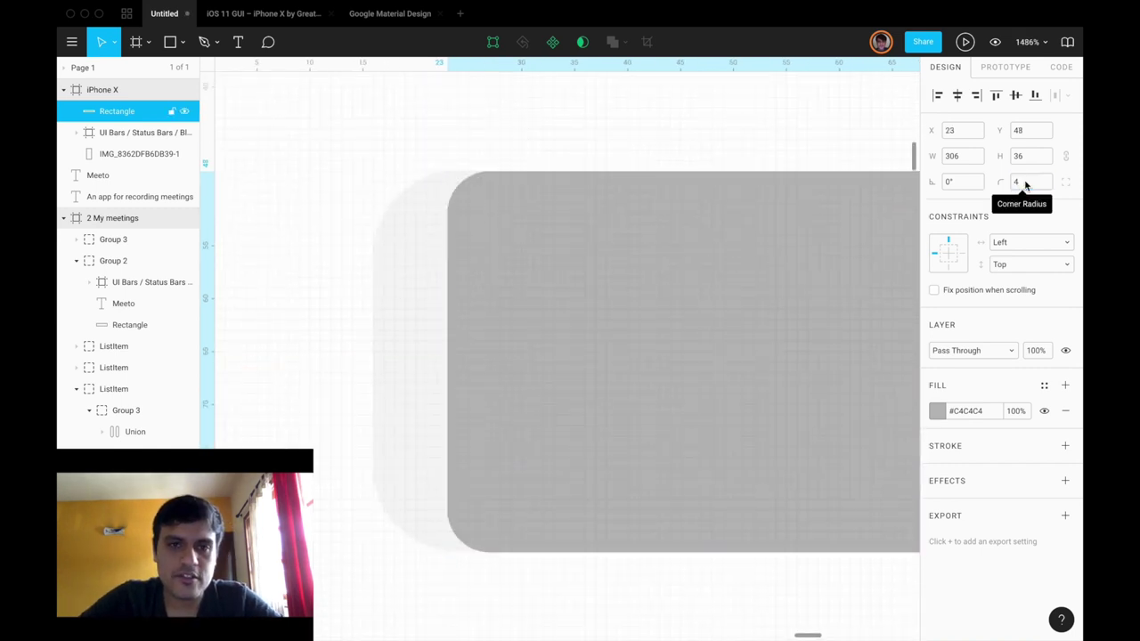
left_click(1026, 184)
type("8")
key("Return")
Nudge the rounded rectangle horizontally to X 16 to line up with the reference search bar.
left_click(575, 308)
key("Left")
key("Left")
key("Left")
key("Left")
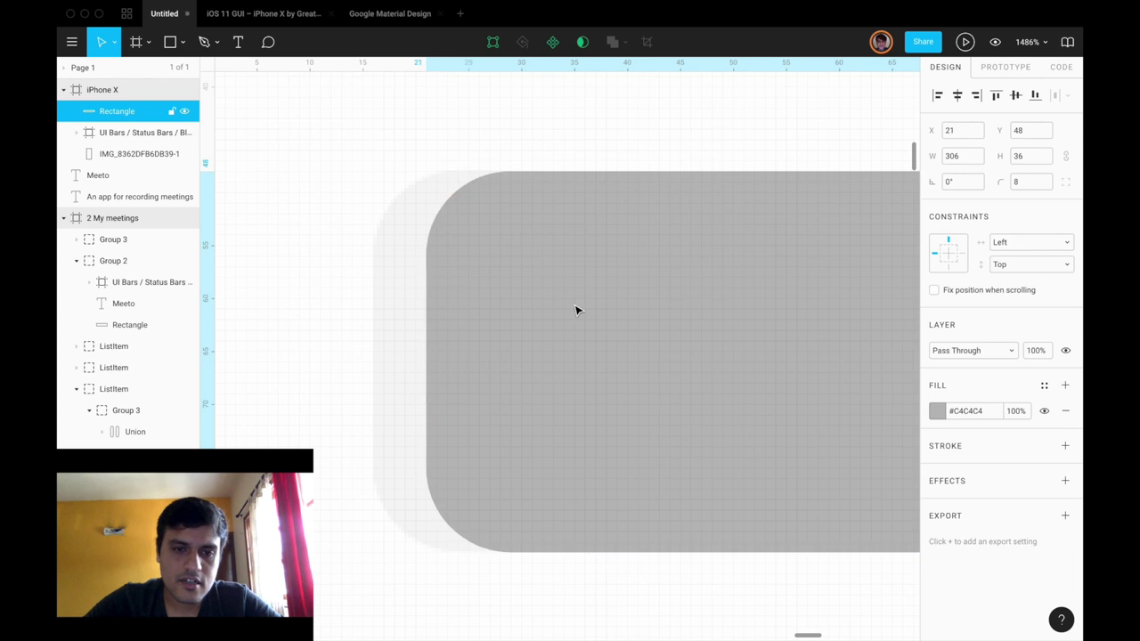
key("Left")
key("Left")
key("Left")
Draw a 22 × 22 ellipse over the chat bubble icon and position it at X 337, Y 54.
scroll(407, 260, "down", 10)
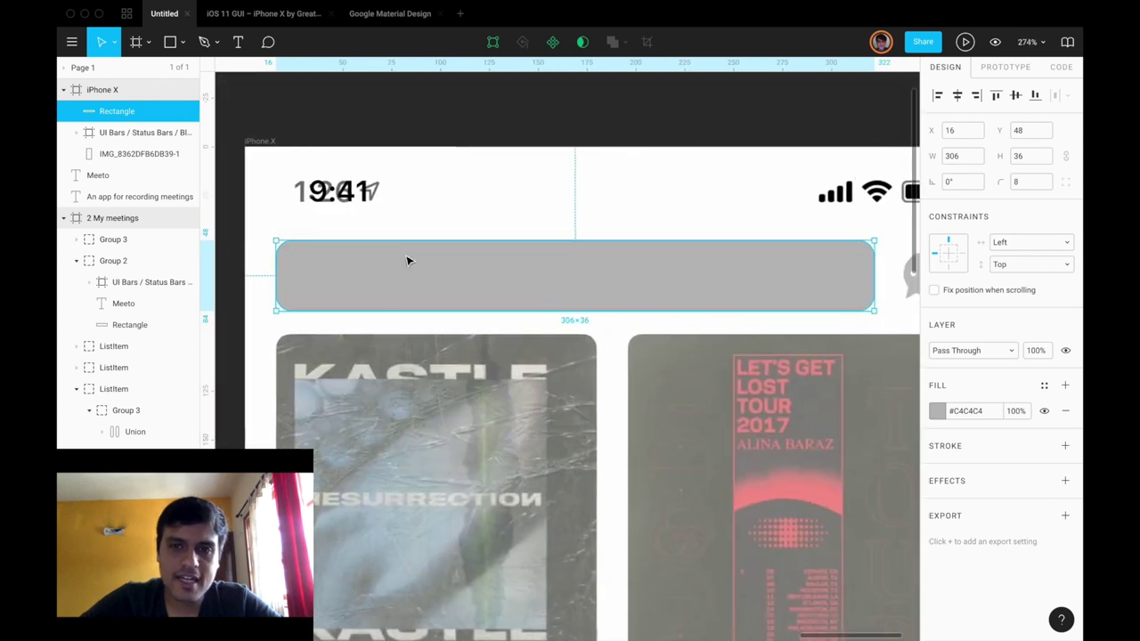
scroll(832, 278, "up", 8)
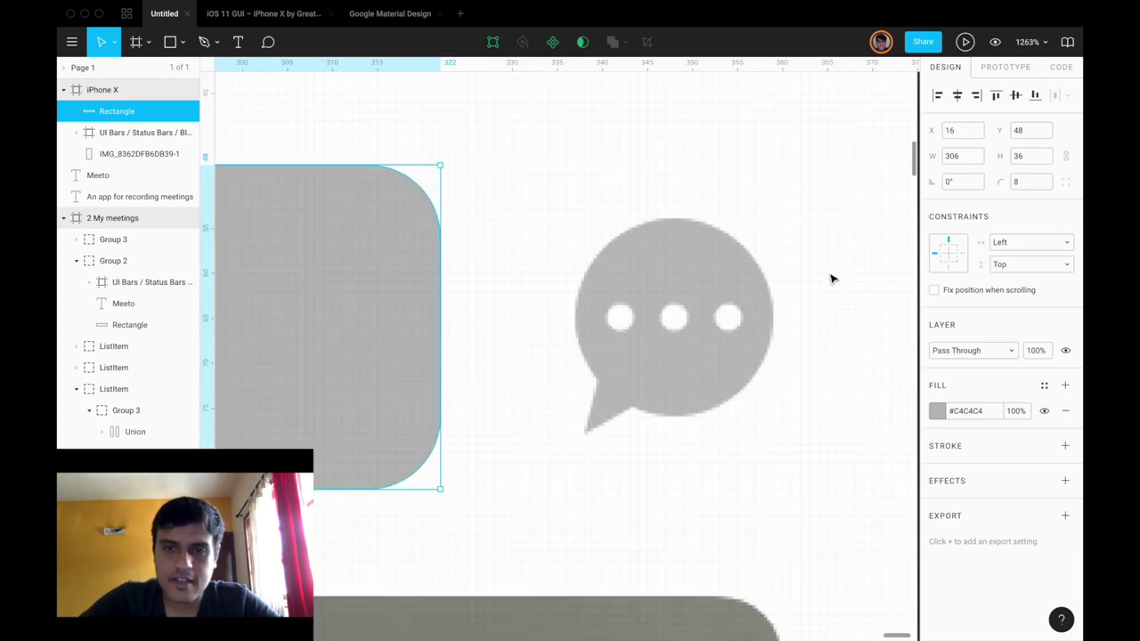
key("o")
left_click_drag(568, 217, 761, 350)
left_click_drag(651, 310, 663, 311)
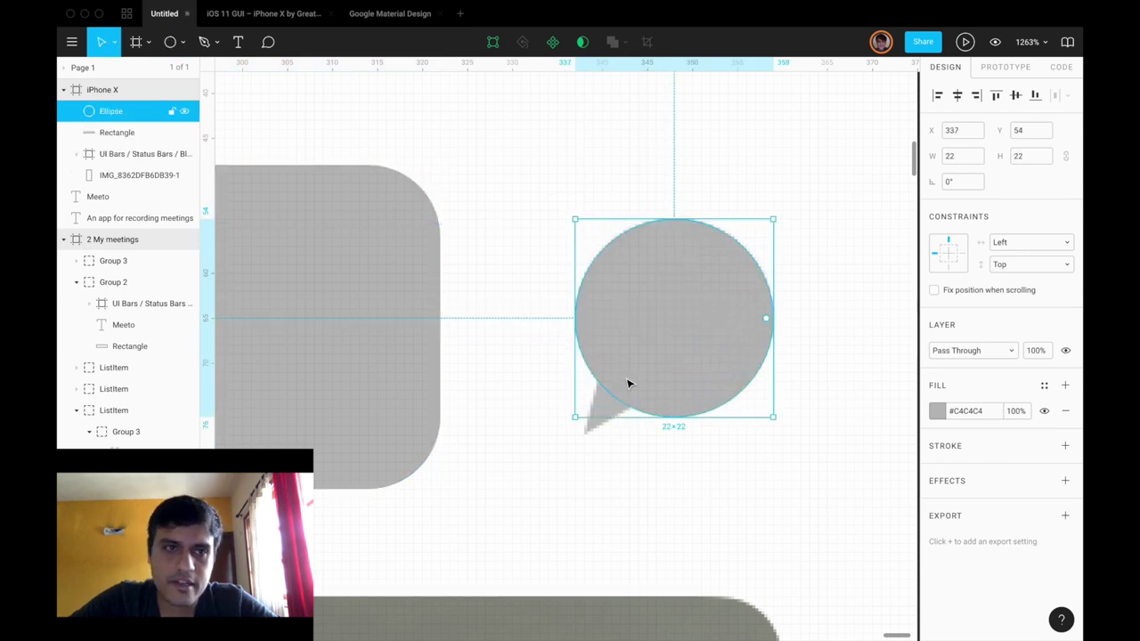
Draw a 4 × 7 triangle for the chat bubble's tail, rotate it to 148° and position it at X 340.39, Y 78.06.
left_click(183, 42)
left_click(162, 141)
left_click_drag(591, 381, 629, 446)
left_click_drag(932, 182, 723, 171)
left_click(612, 411)
left_click_drag(613, 411, 610, 404)
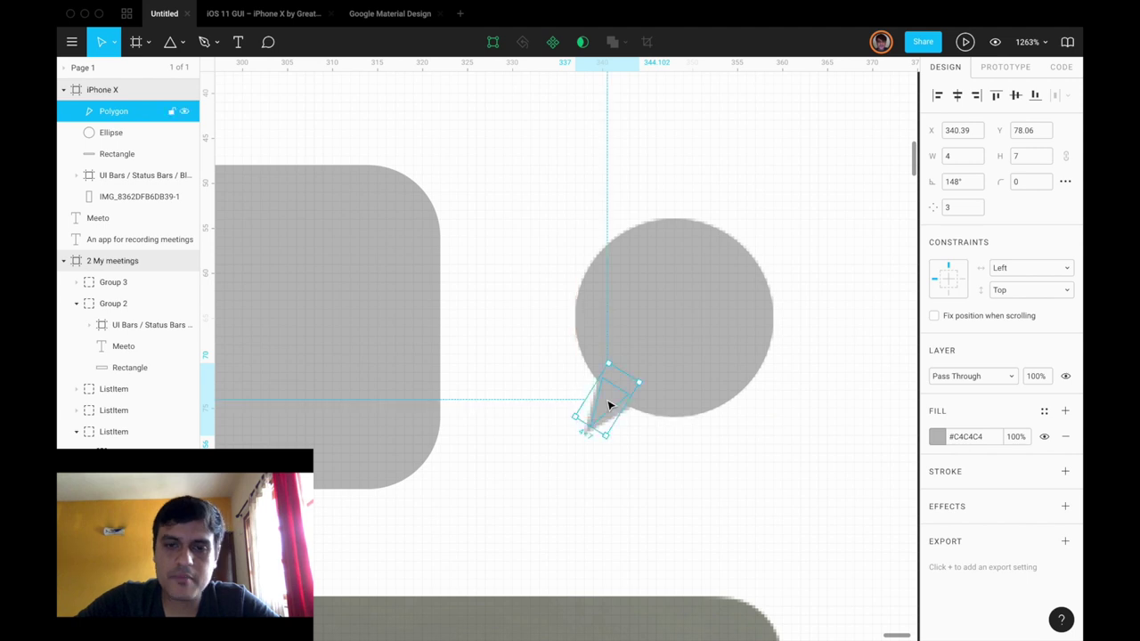
scroll(621, 411, "up", 5)
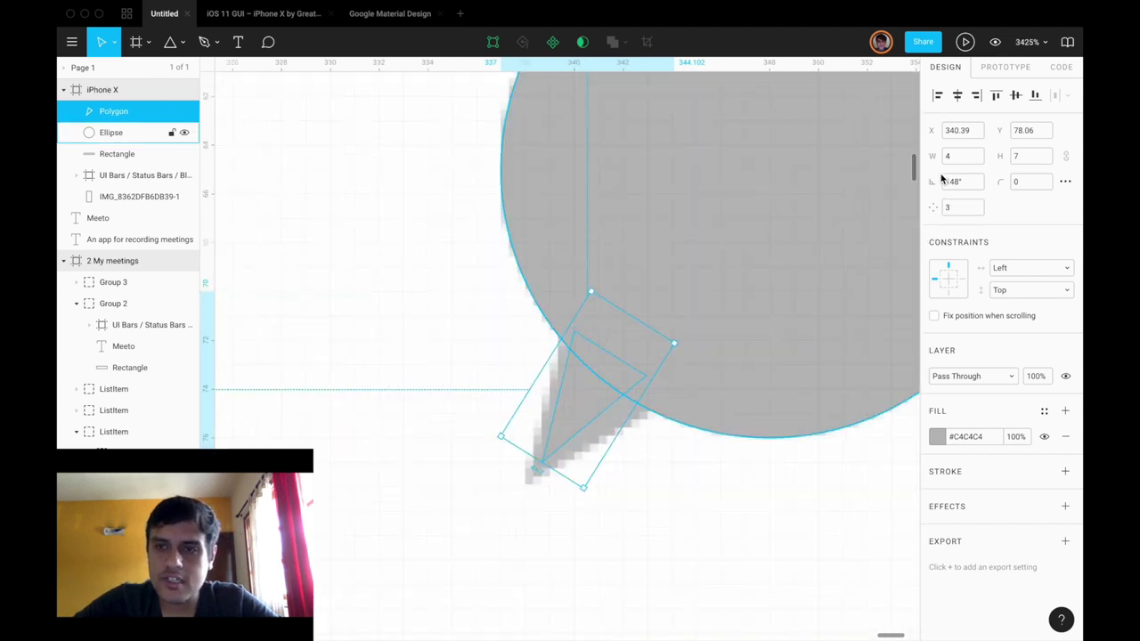
Rotate the chat bubble's tail triangle to 149.5° to fit the reference icon.
left_click_drag(941, 181, 928, 181)
scroll(570, 427, "down", 5)
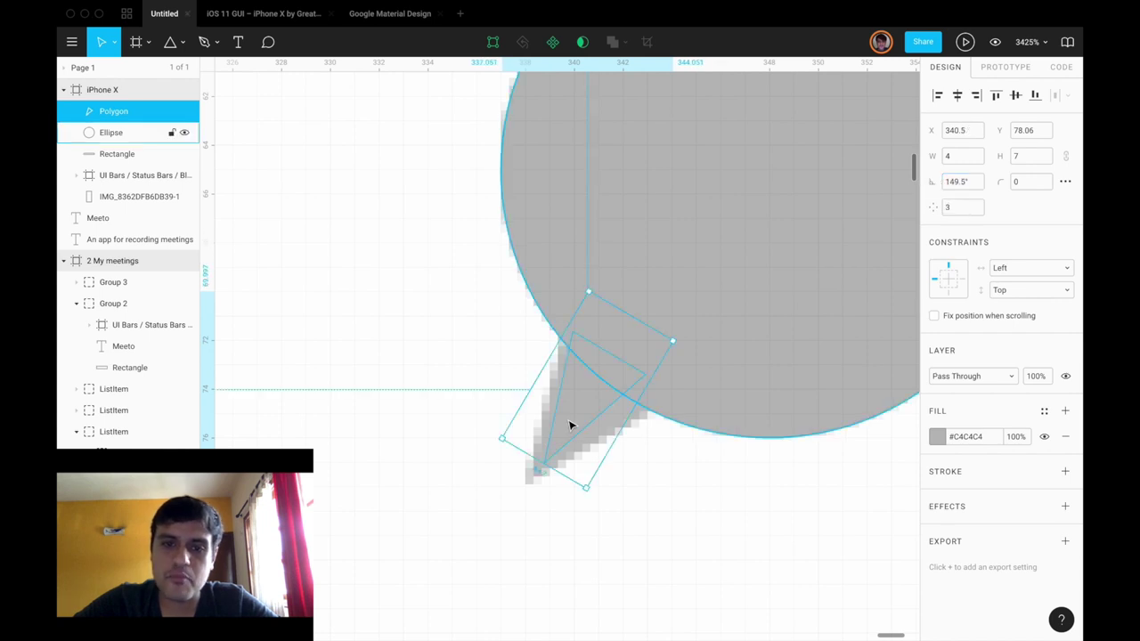
scroll(591, 412, "down", 5)
scroll(519, 397, "down", 5)
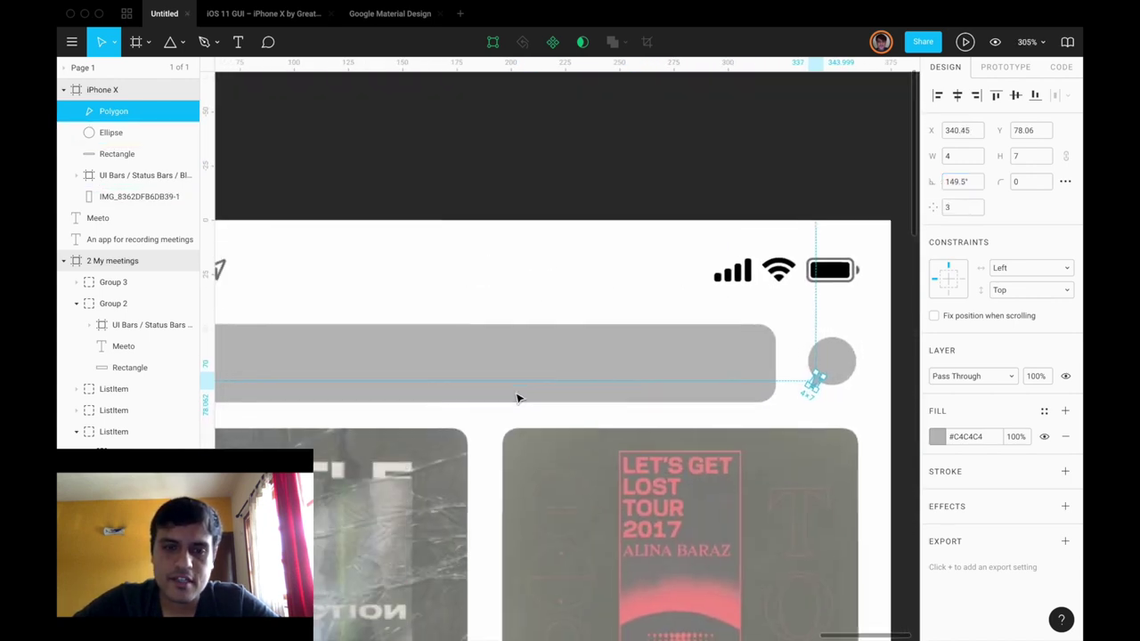
Hide the search bar rectangle to expose the reference search bar beneath it.
left_click(451, 376)
key("shift+2")
left_click(184, 154)
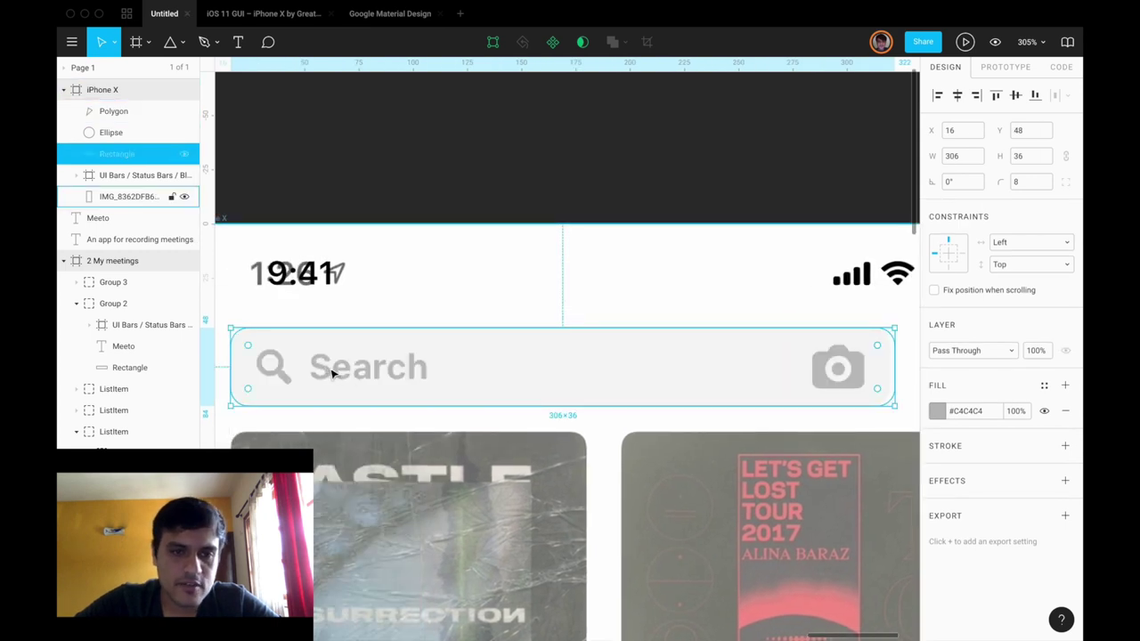
Add the text "Search" in SF Pro Text Semibold, size 16, over the reference label at X 53, Y 57.
key("t")
left_click(288, 336)
type("Search")
key("Escape")
left_click_drag(348, 355, 378, 371)
key("super+shift+period")
left_click(1047, 437)
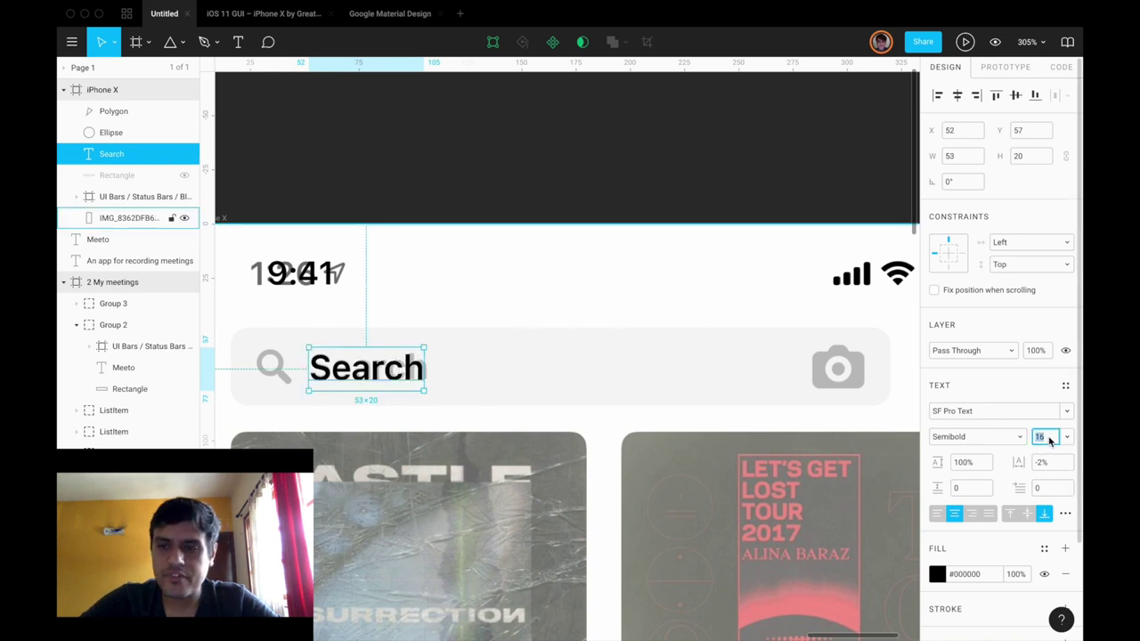
left_click_drag(364, 366, 368, 368)
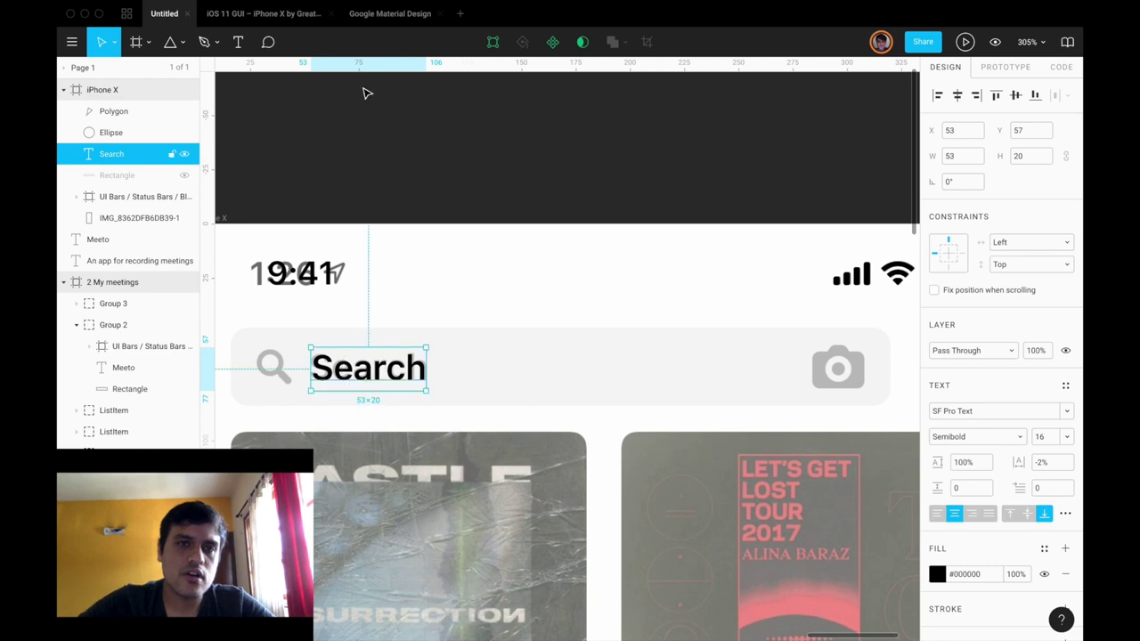
Find a magnifying glass icon in the Google Material Design and iOS 11 GUI files and group it with the search bar and text.
left_click(383, 13)
scroll(764, 282, "left", 10)
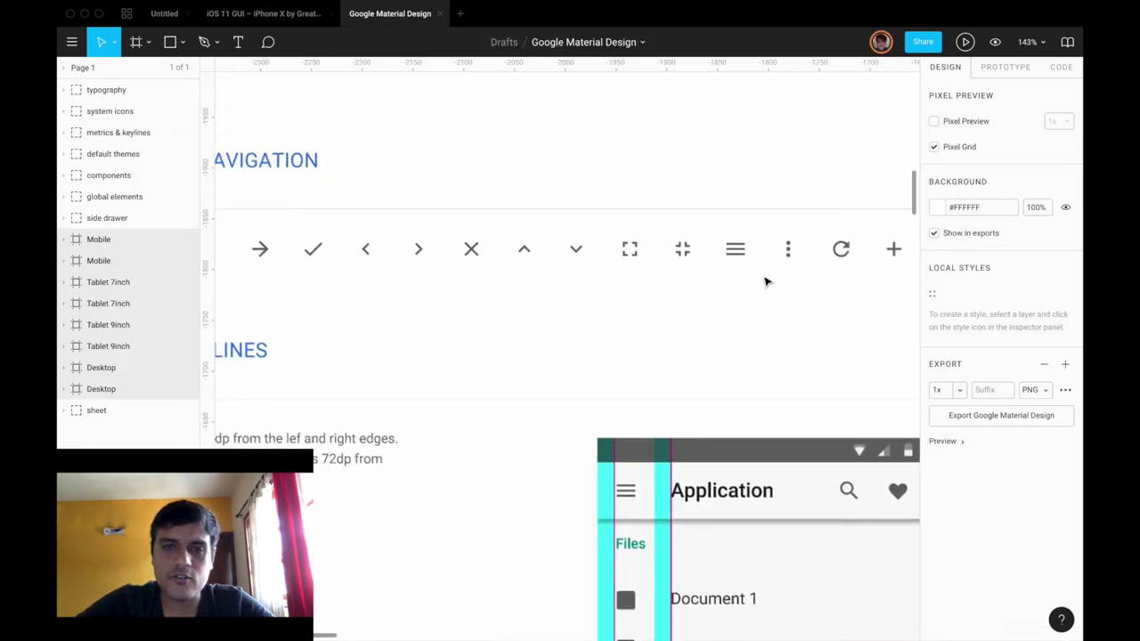
scroll(315, 260, "left", 5)
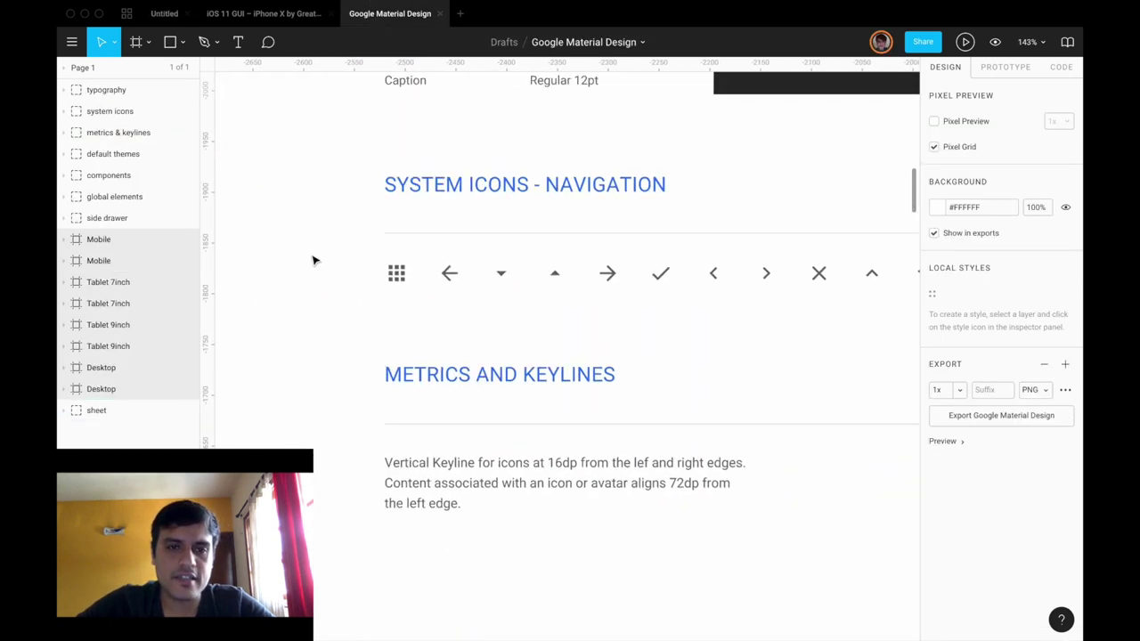
left_click(264, 14)
scroll(560, 364, "down", 5)
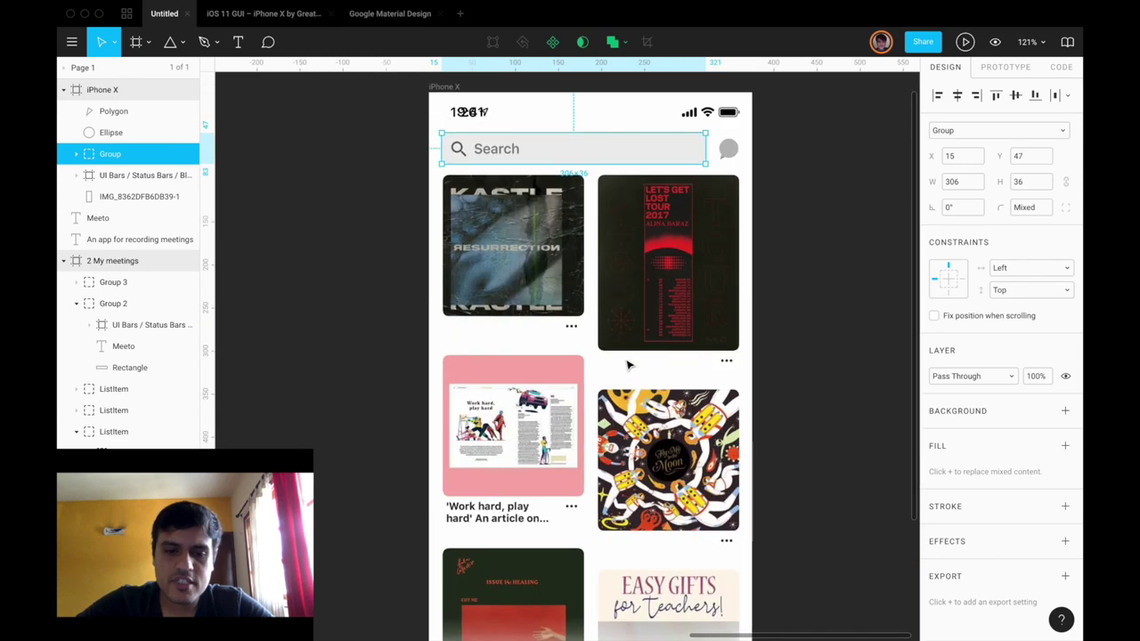
Draw a 164 × 164 rectangle with corner radius 8 over the first pin image, positioned at X 16, Y 96.
key("r")
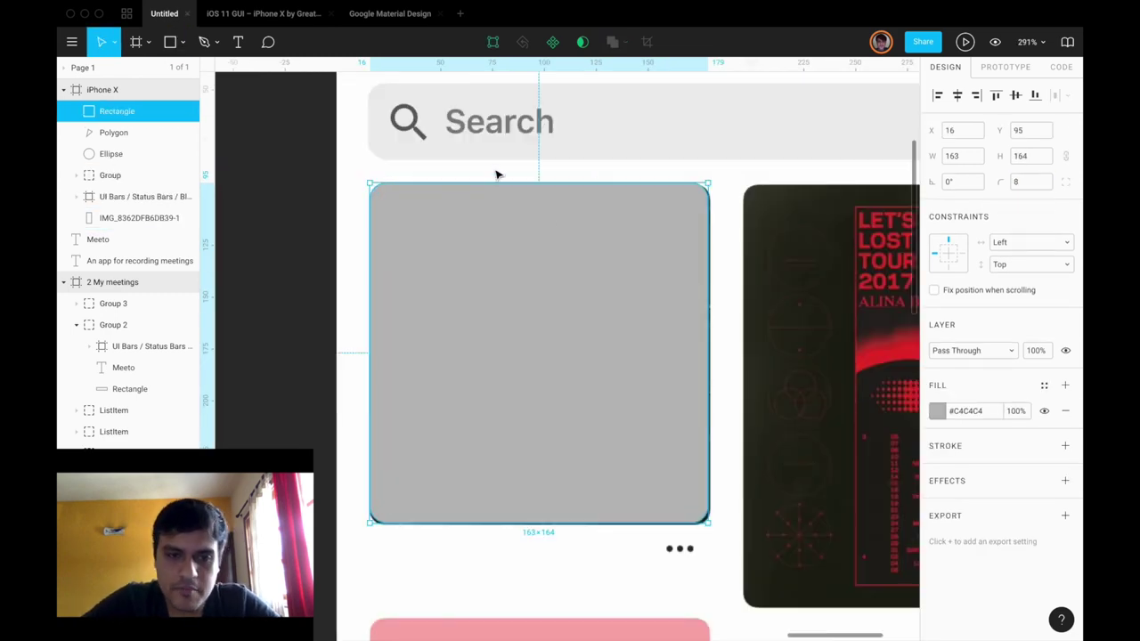
key("Down")
key("Right")
key("Left")
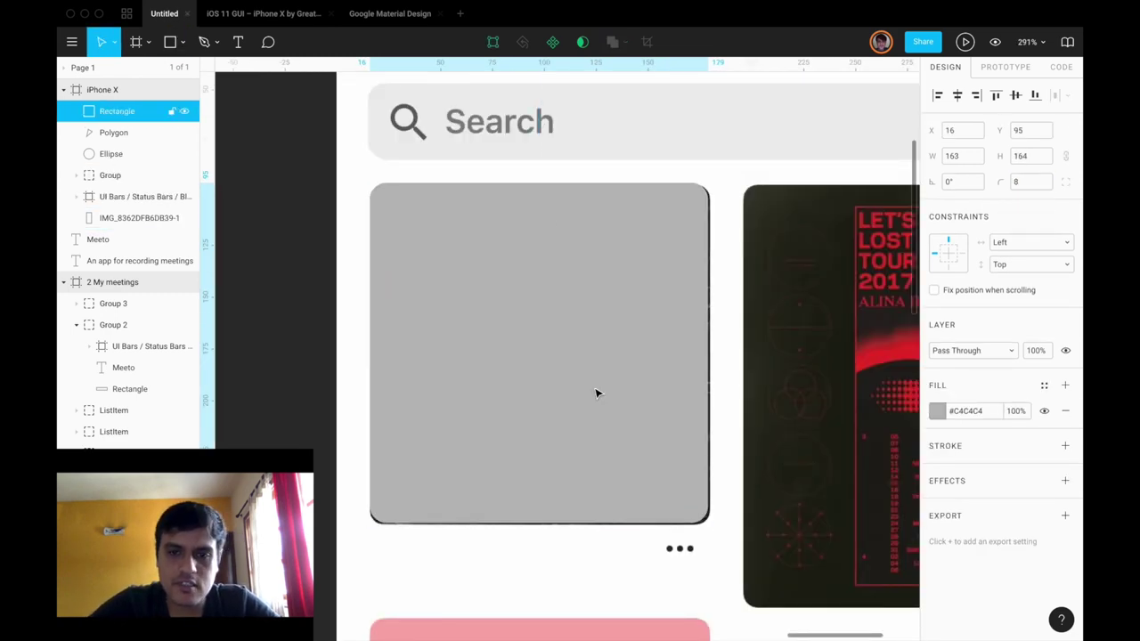
scroll(675, 458, "up", 3)
left_click_drag(726, 458, 729, 457)
scroll(726, 460, "down", 7)
scroll(562, 350, "down", 1)
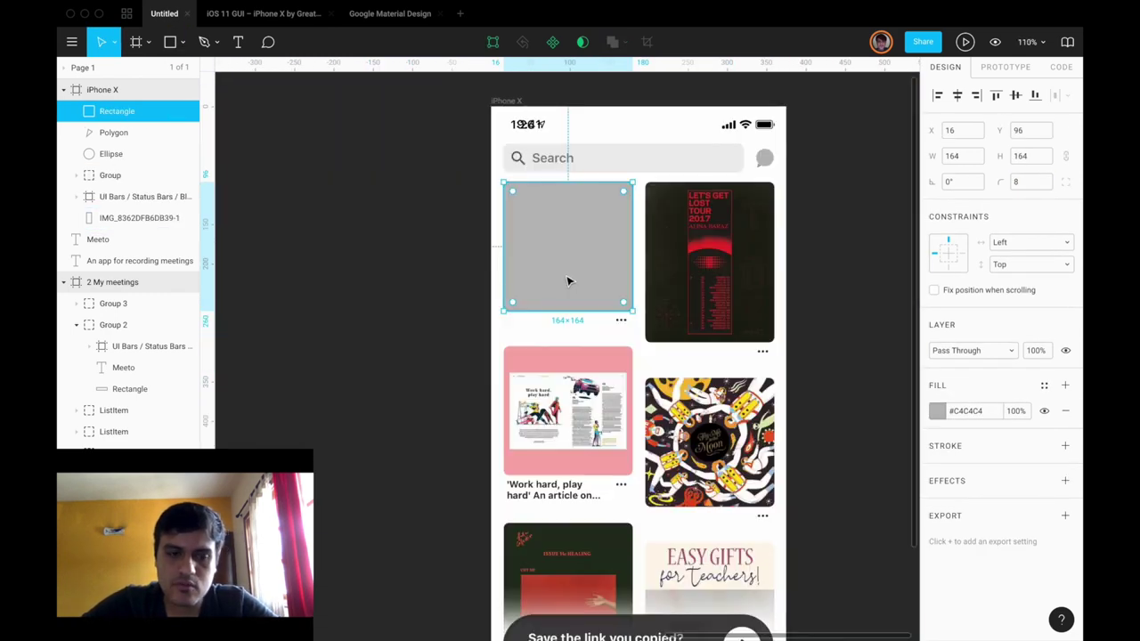
Duplicate the card rectangle over the three neighbouring pins and stretch the second column's upper copy to match its taller pin.
left_click_drag(579, 241, 707, 425)
left_click_drag(706, 269, 704, 226)
left_click_drag(710, 311, 718, 342)
left_click(846, 342)
Hide the Pinterest reference screenshot layer in the iPhone X frame.
scroll(784, 401, "down", 3)
left_click(728, 462)
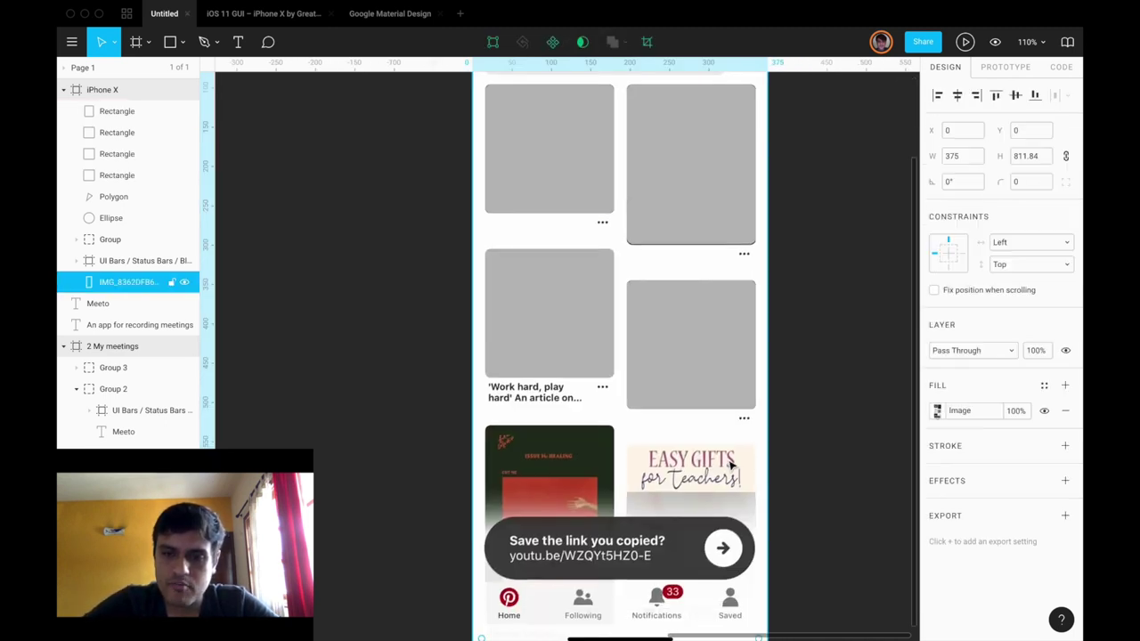
left_click(184, 281)
scroll(456, 434, "down", 5)
Recolour all four card rectangles to #EFEFEF by sampling the search bar's fill.
left_click(438, 354)
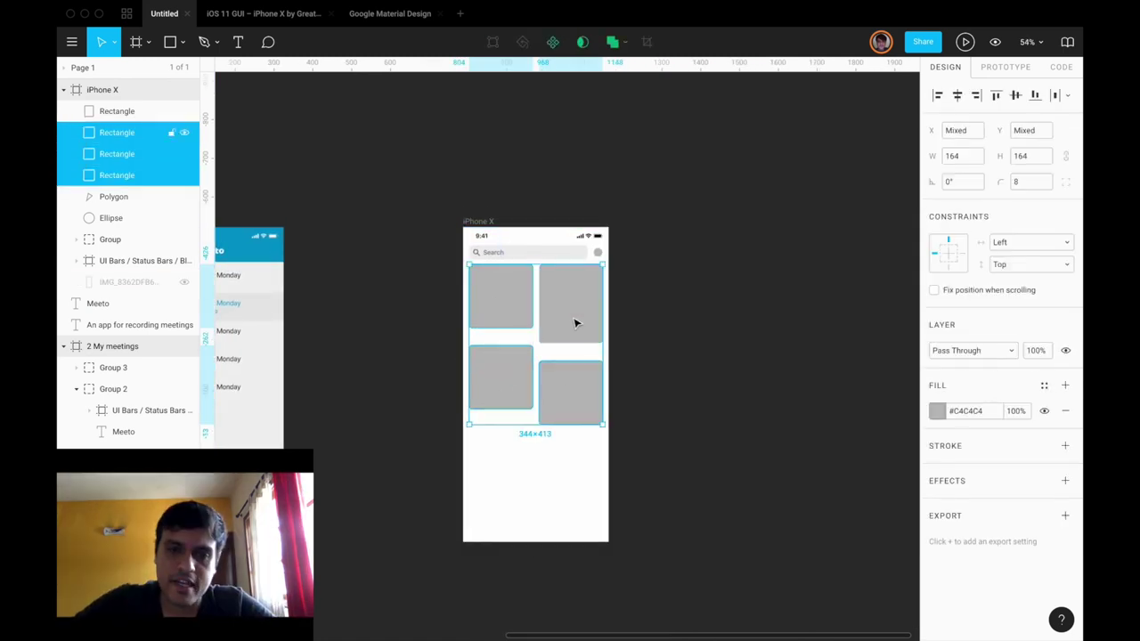
left_click(574, 324, "shift")
left_click(937, 410)
left_click(781, 465)
left_click(562, 255)
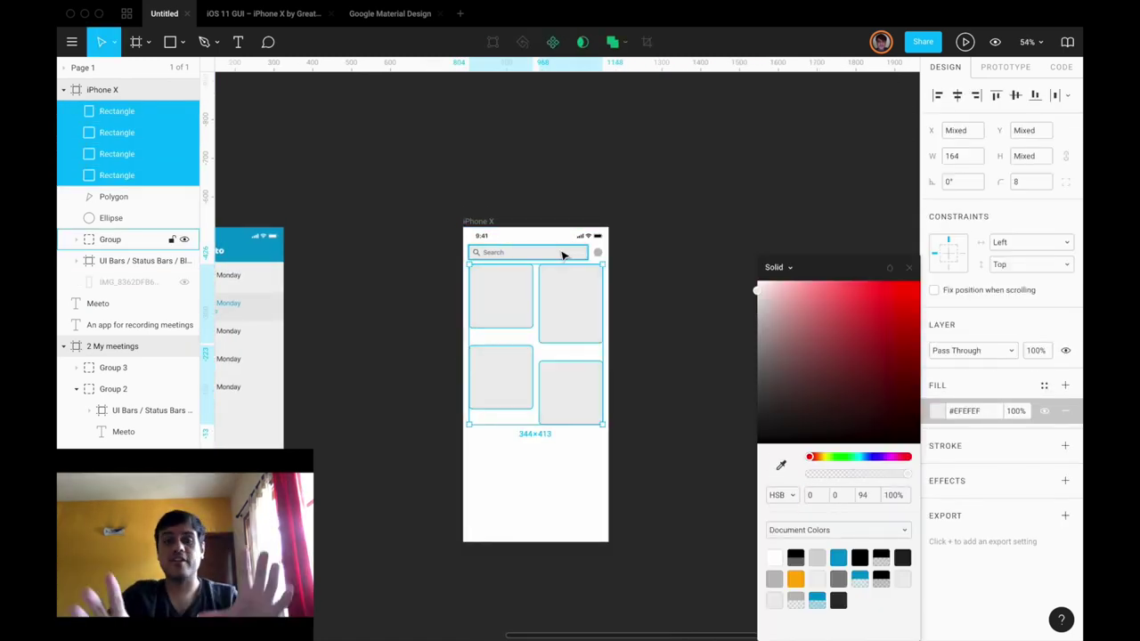
left_click(656, 322)
Move the two lower cards up with the second column's card at Y 316, and duplicate the pair below at Y 496.
scroll(686, 372, "left", 3)
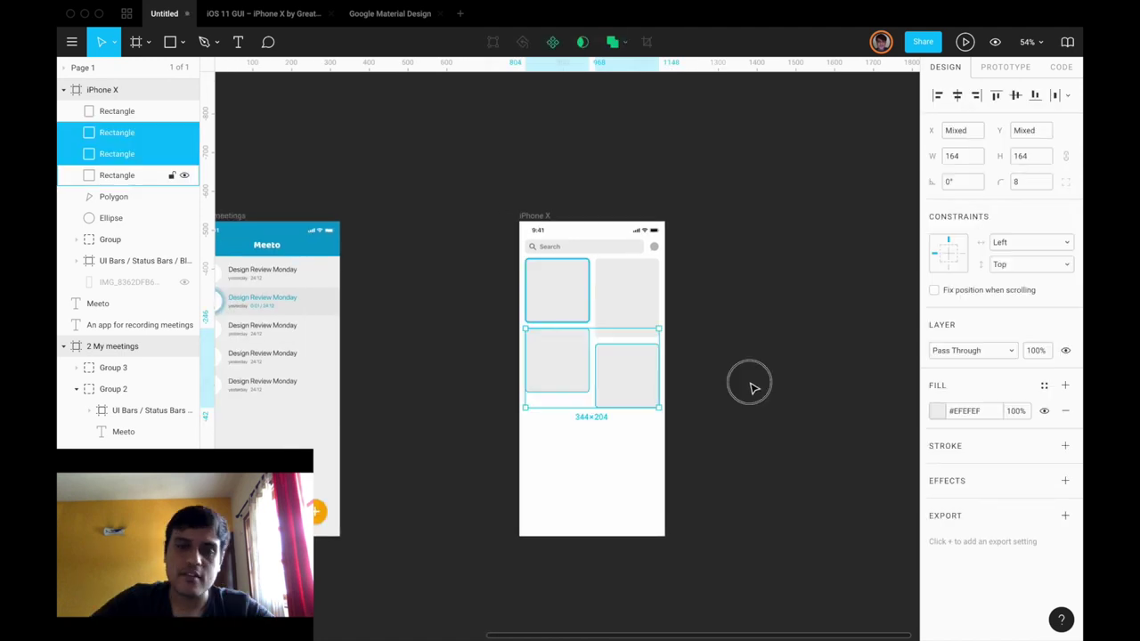
left_click(751, 387)
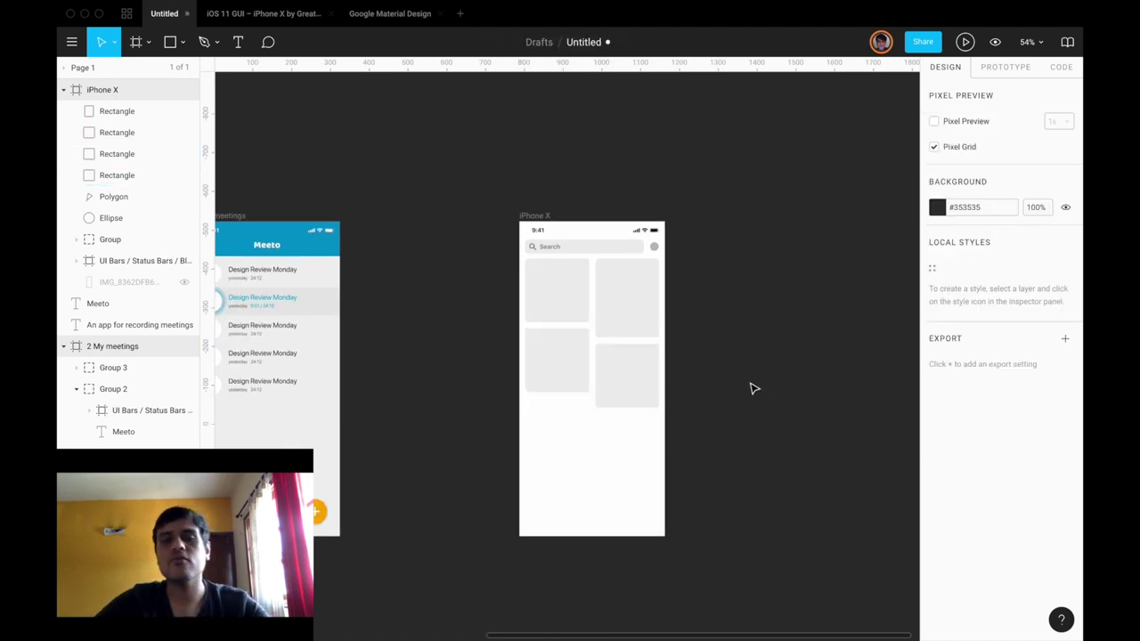
left_click(621, 379)
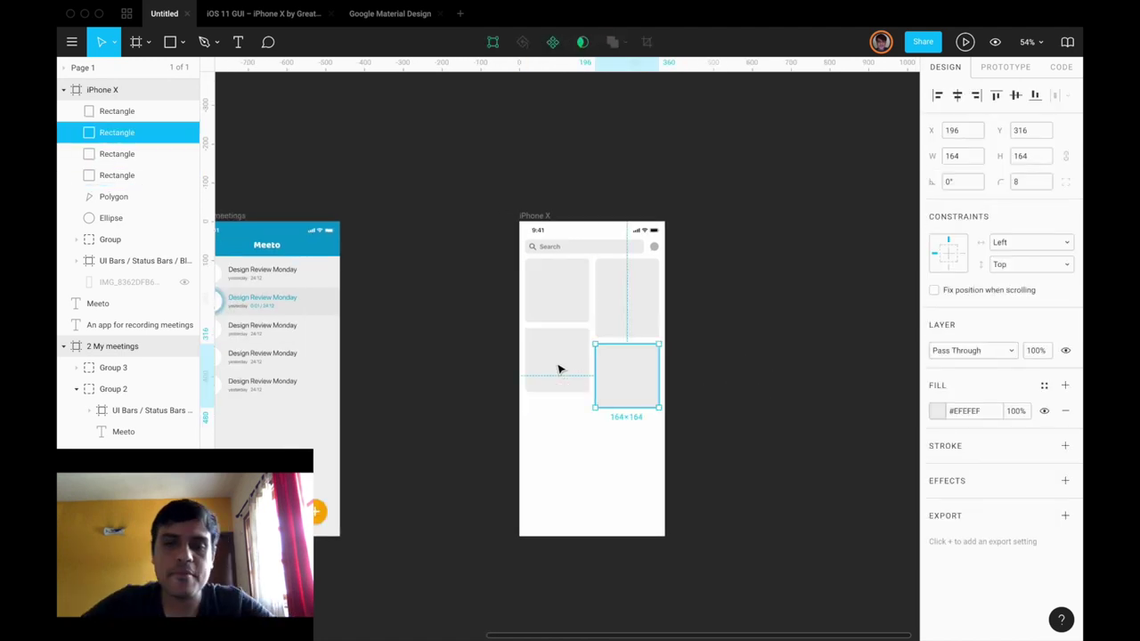
left_click(555, 361, "shift")
left_click_drag(631, 408, 634, 445)
left_click(732, 421)
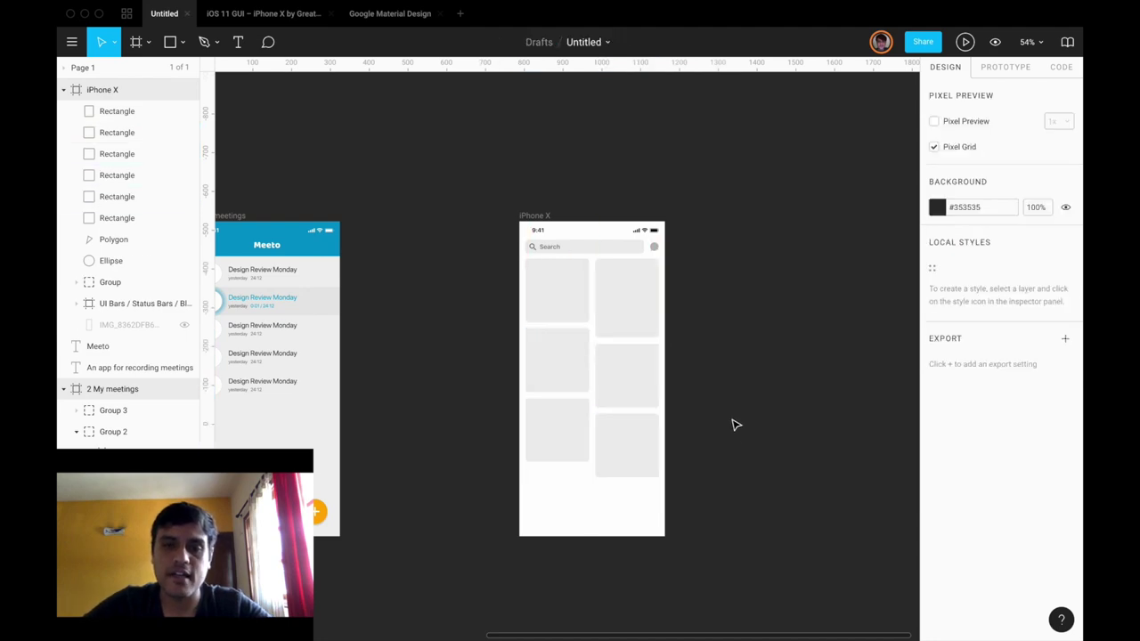
key("ctrl+Left")
key("ctrl+Right")
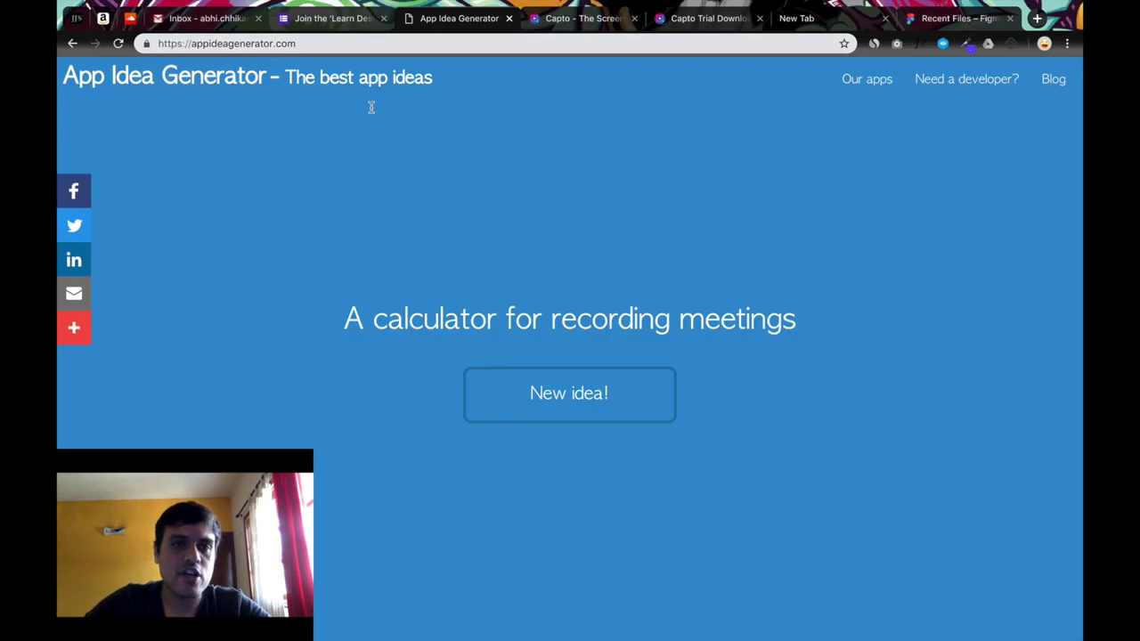
key("ctrl+Right")
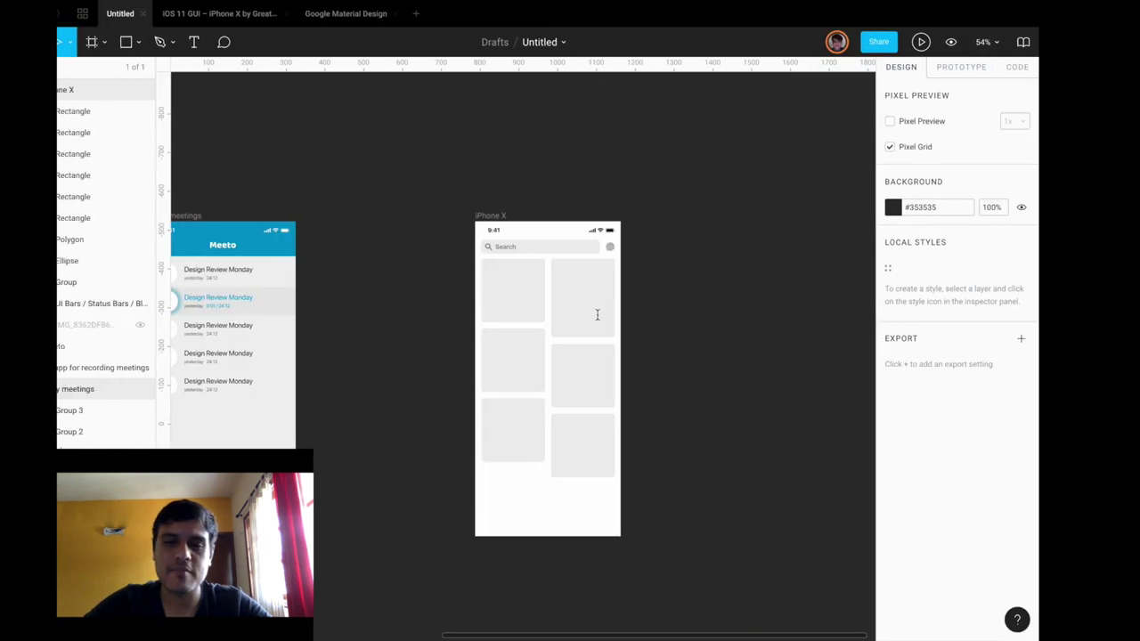
Duplicate the bottom two cards downward to add a fourth row that fills the iPhone X frame.
left_click(648, 463)
left_click(575, 433, "shift")
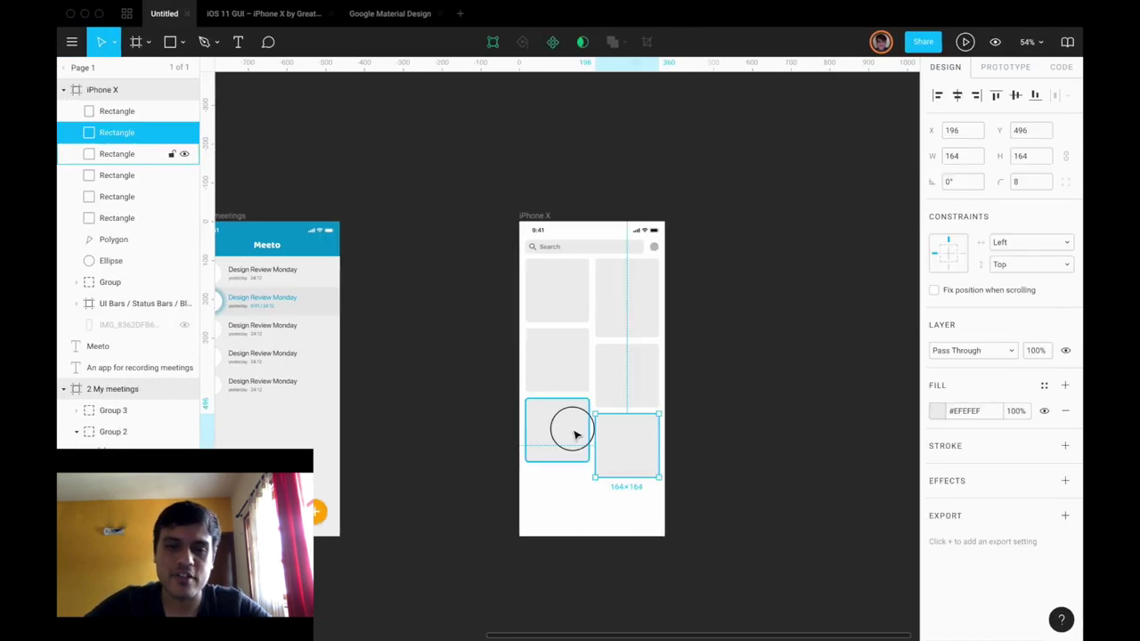
key("super+d")
left_click(704, 476)
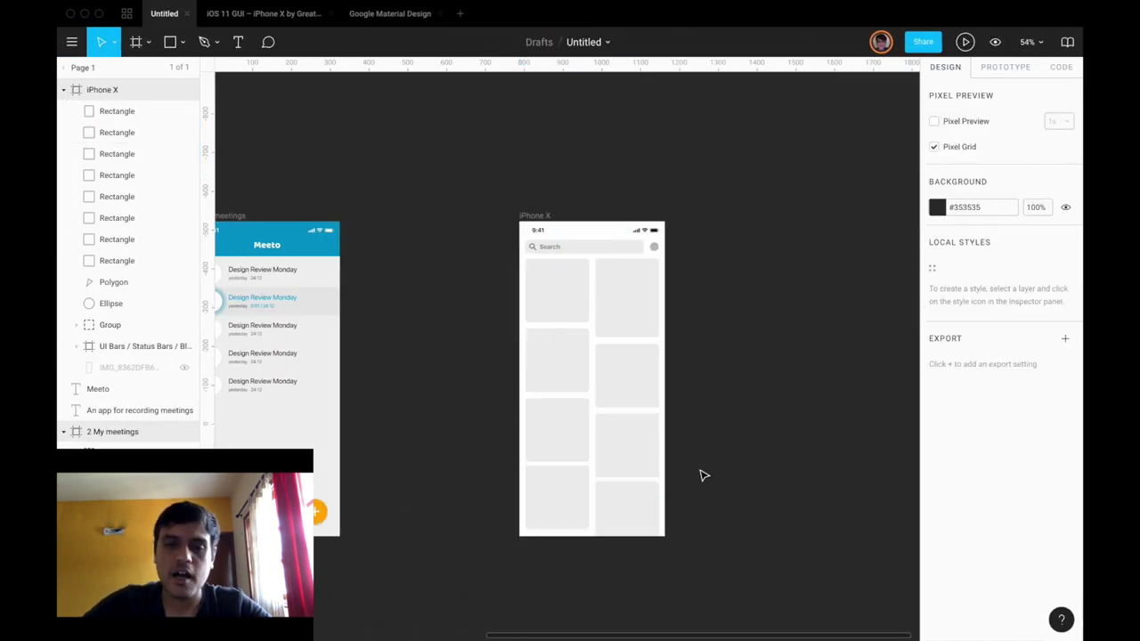
View the file's sharing options and close them without inviting anyone.
left_click(924, 44)
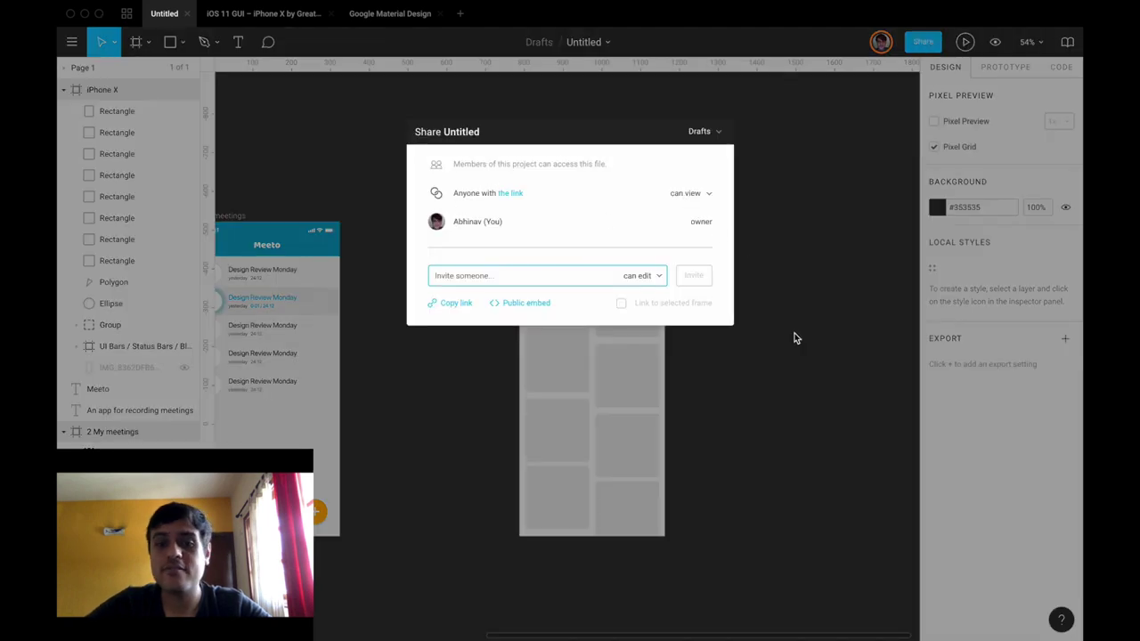
left_click(799, 220)
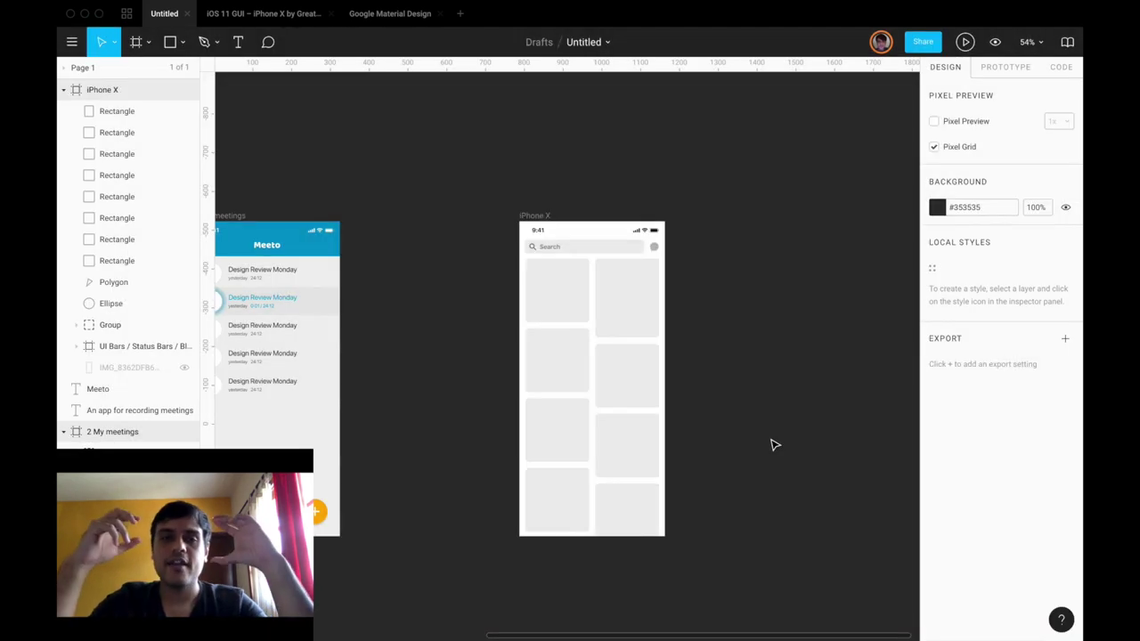